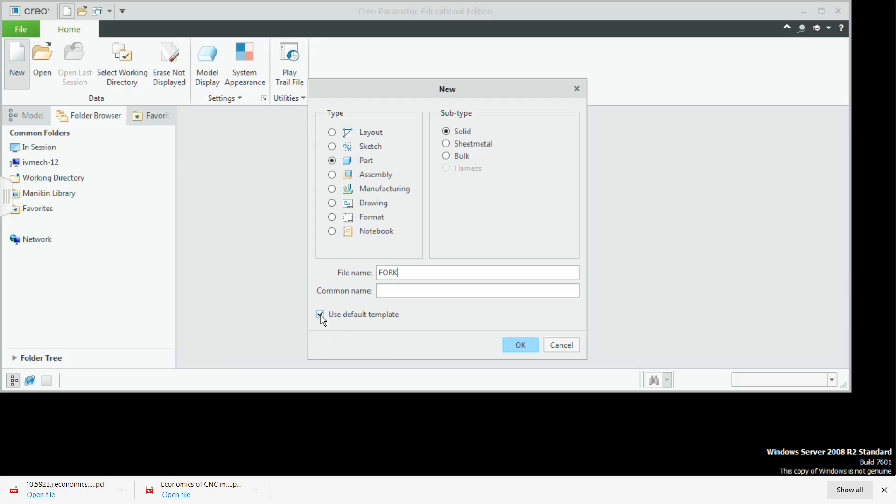
Step: Create the solid part FORK without the default template, using the mmns_part_solid_abs template
left_click(321, 316)
left_click(525, 347)
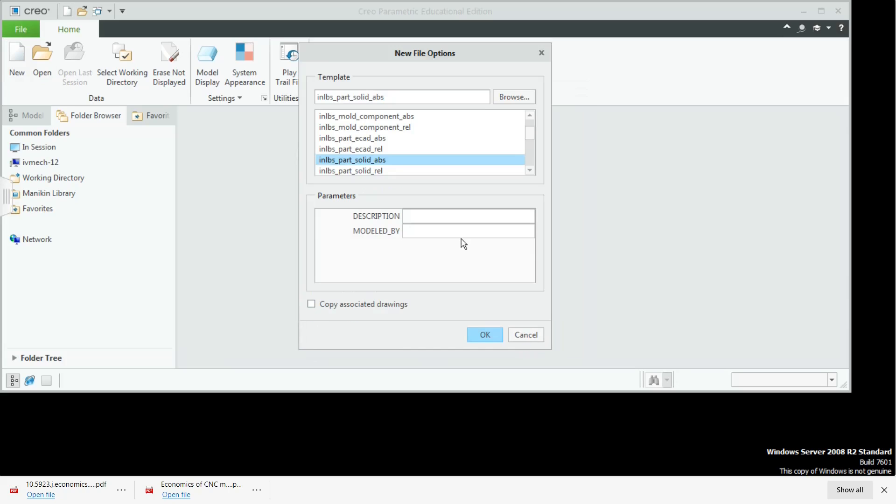
left_click(530, 170)
left_click(531, 170)
left_click(530, 170)
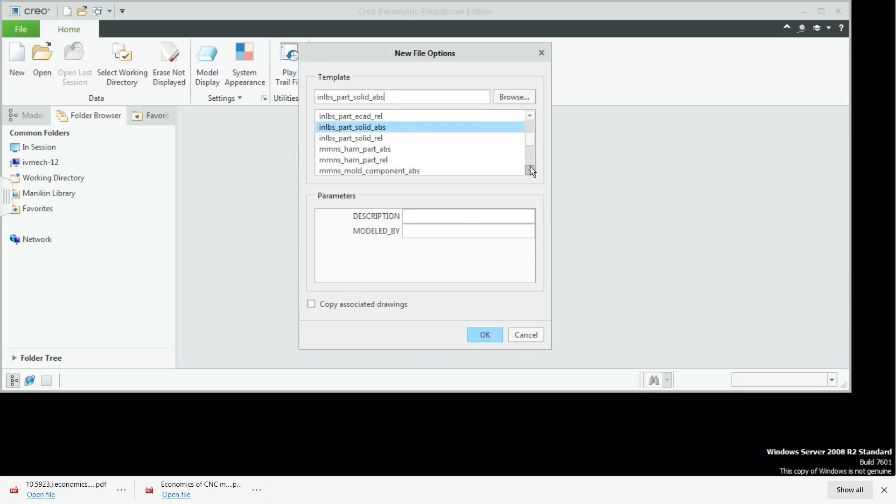
left_click(530, 170)
left_click(531, 170)
left_click(531, 170)
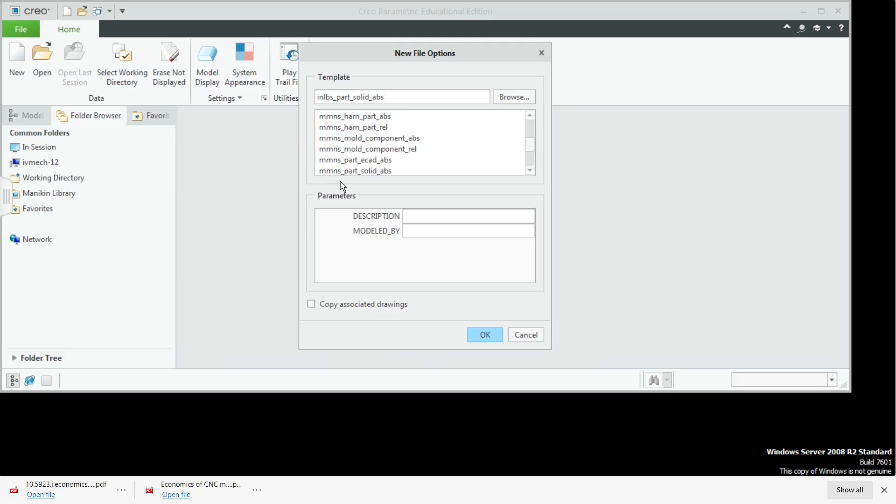
left_click(368, 171)
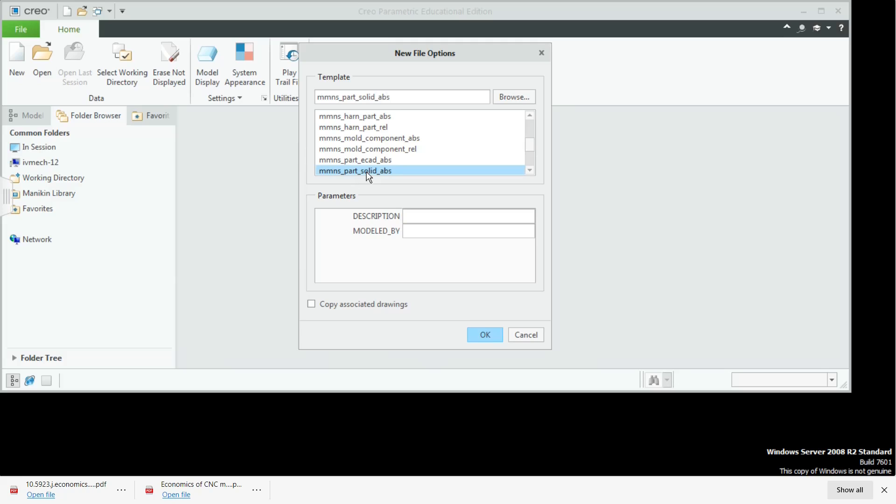
left_click(487, 336)
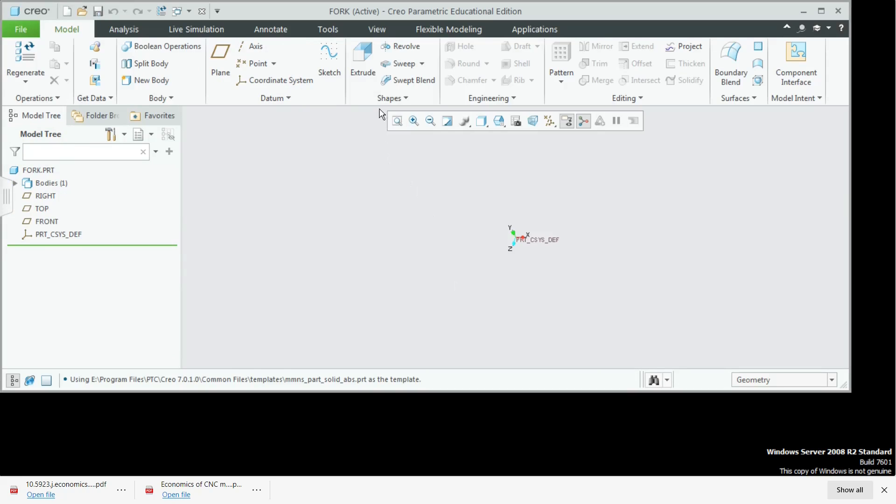
Step: Start an Extrude feature with its sketch on the FRONT plane and orient the sketch view to 2D
left_click(358, 72)
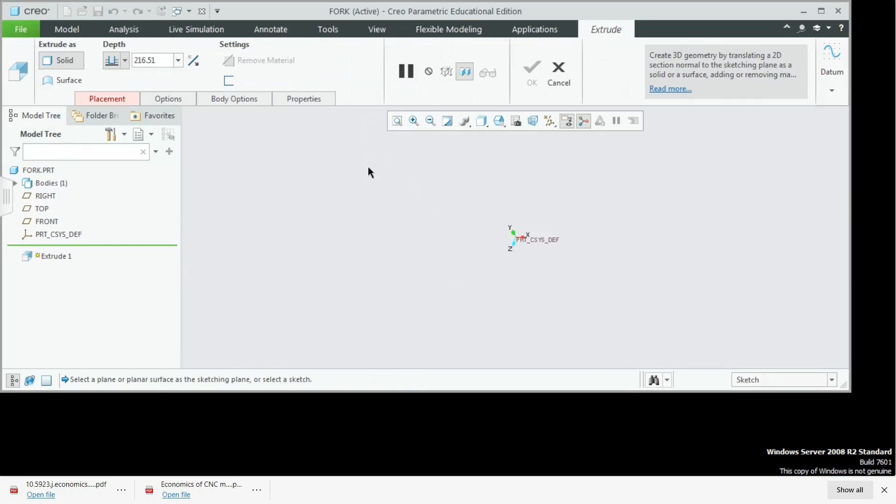
left_click(53, 224)
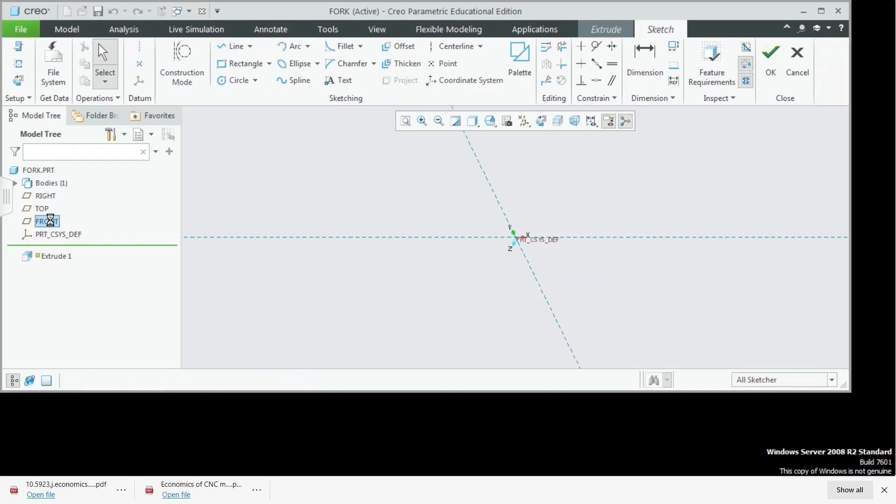
left_click(19, 82)
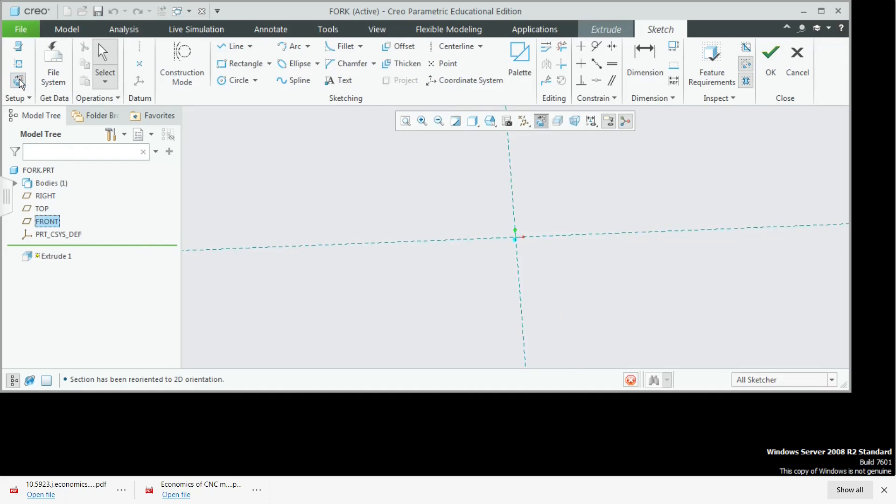
Step: Draw a horizontal and a vertical centerline along the sketch references through the origin
left_click(462, 51)
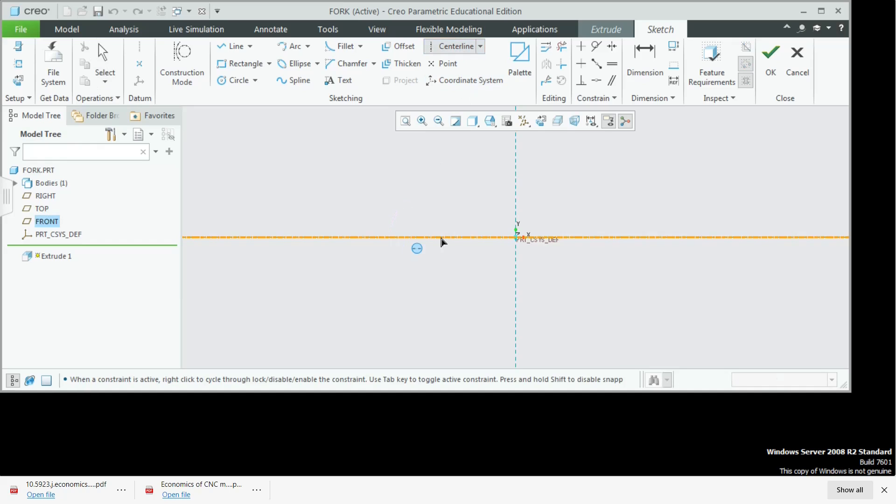
left_click(461, 246)
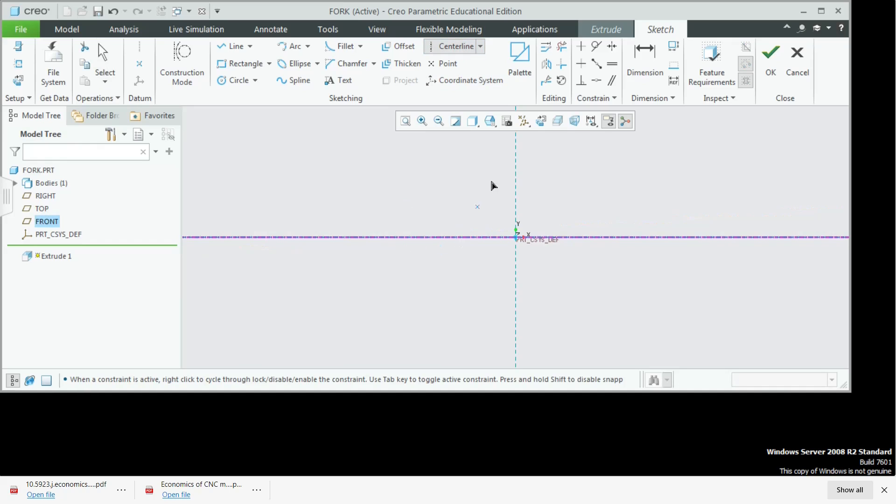
left_click(516, 294)
middle_click(613, 299)
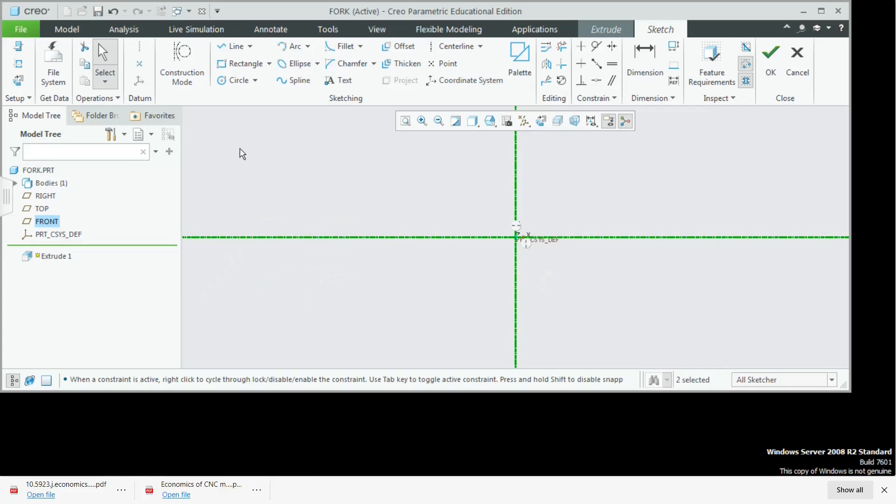
Step: Sketch two concentric circles centred on the origin, about 131 mm and 222 mm in diameter
left_click(256, 81)
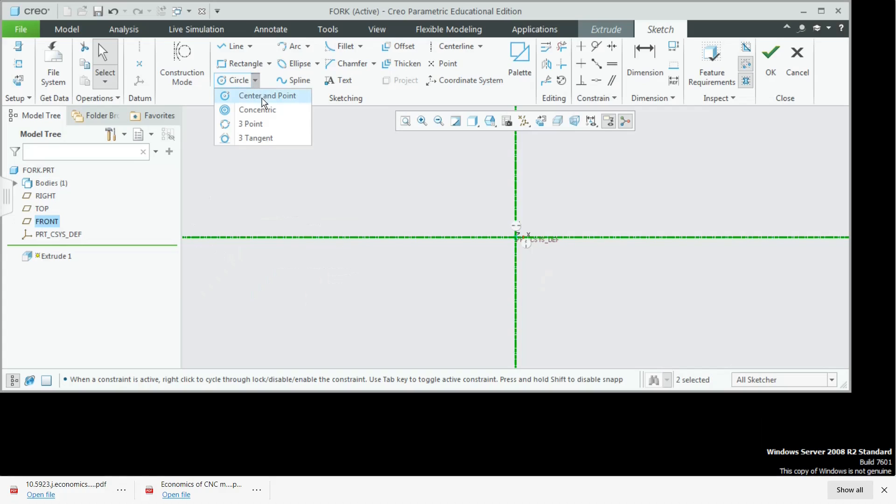
left_click(263, 96)
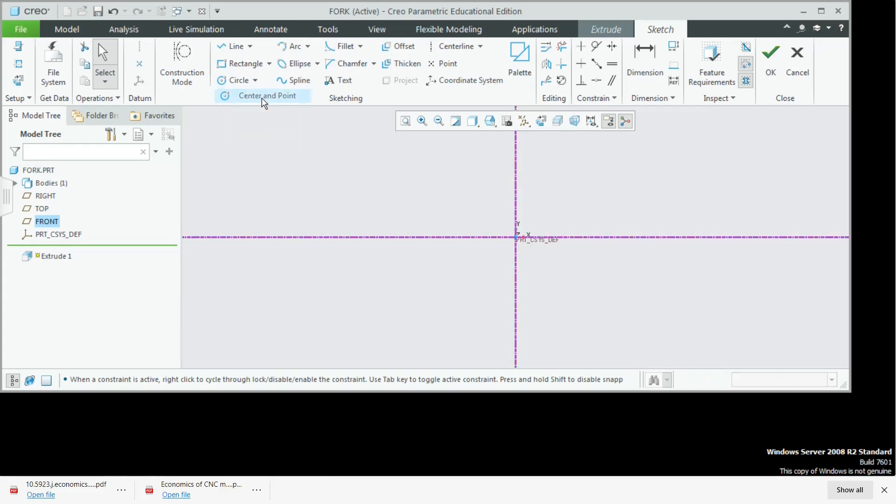
left_click(516, 237)
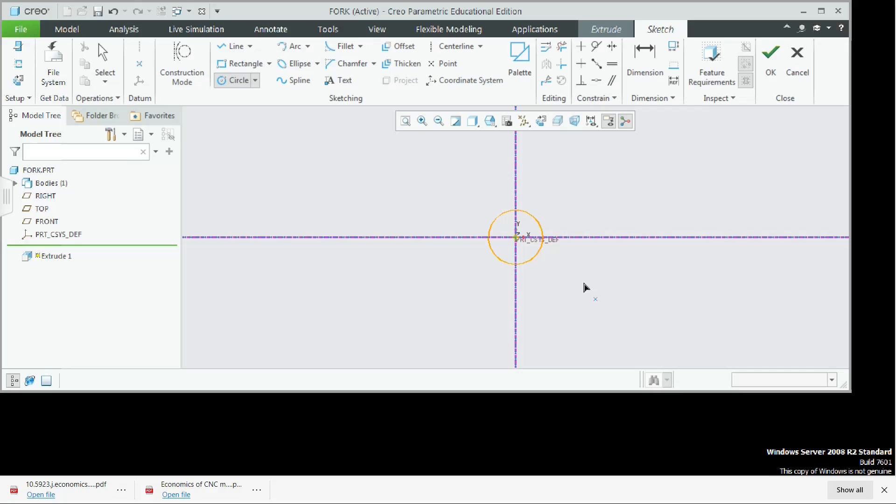
left_click(516, 238)
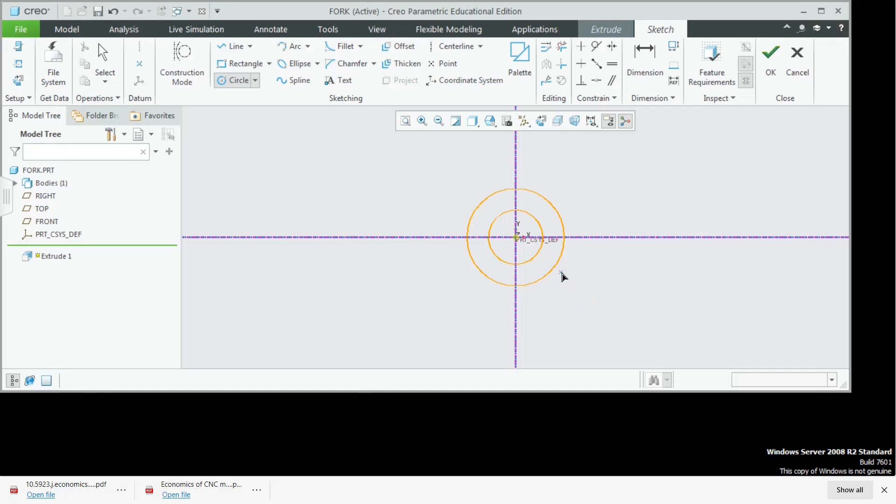
left_click(558, 264)
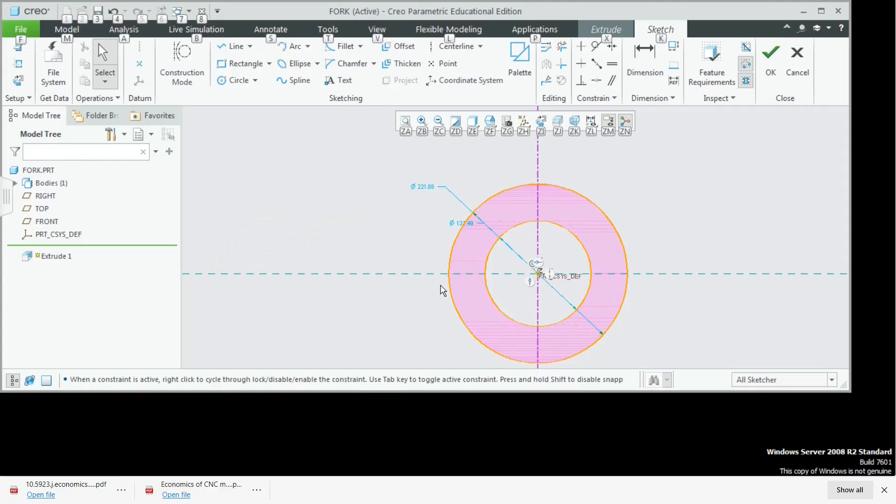
Step: Convert the inner circle's diameter dimension to a radius and set it to 18 mm
left_click(458, 229)
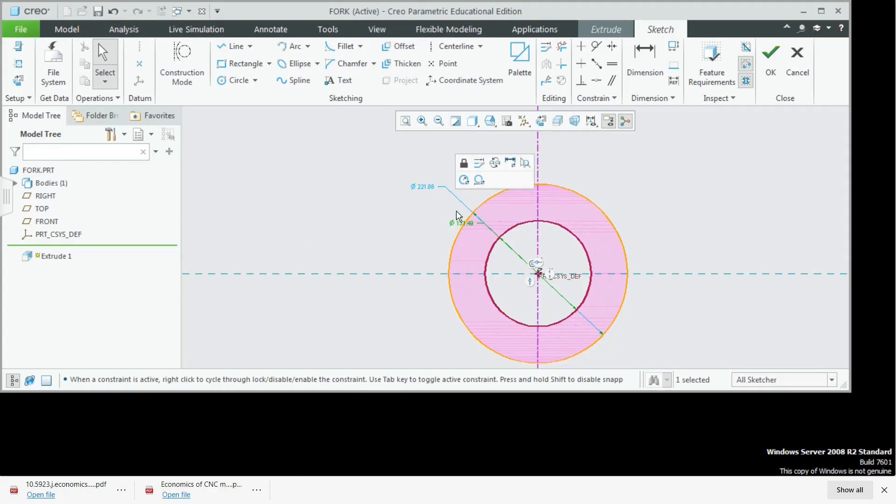
left_click(463, 179)
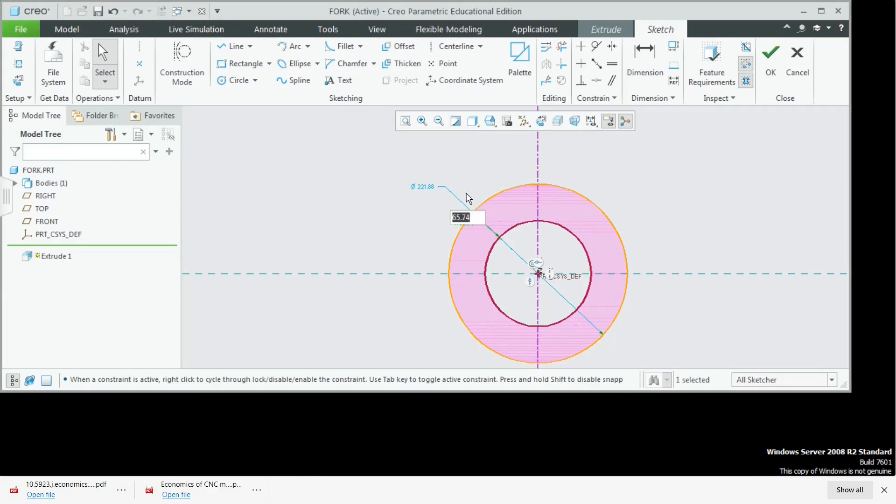
type("18")
key("Return")
Step: Check the fork in the reference drawing, then convert the outer circle's dimension to a radius of 36 mm
key("alt+Tab")
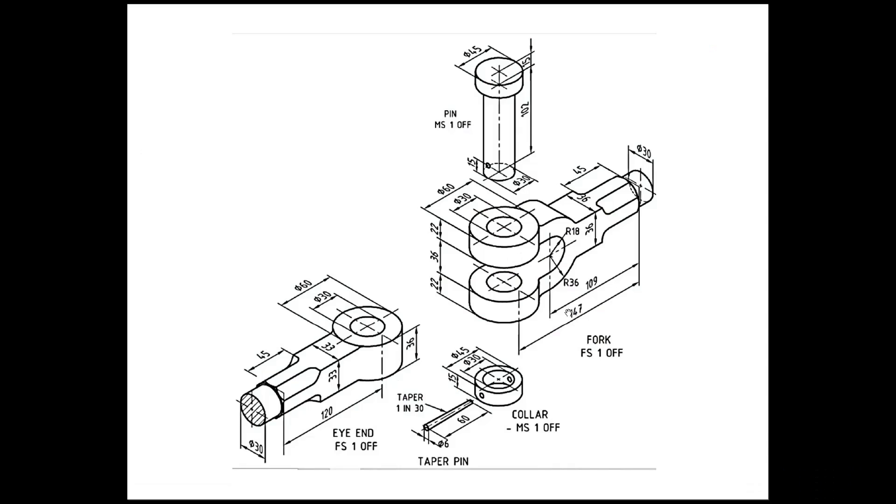
key("alt+Tab")
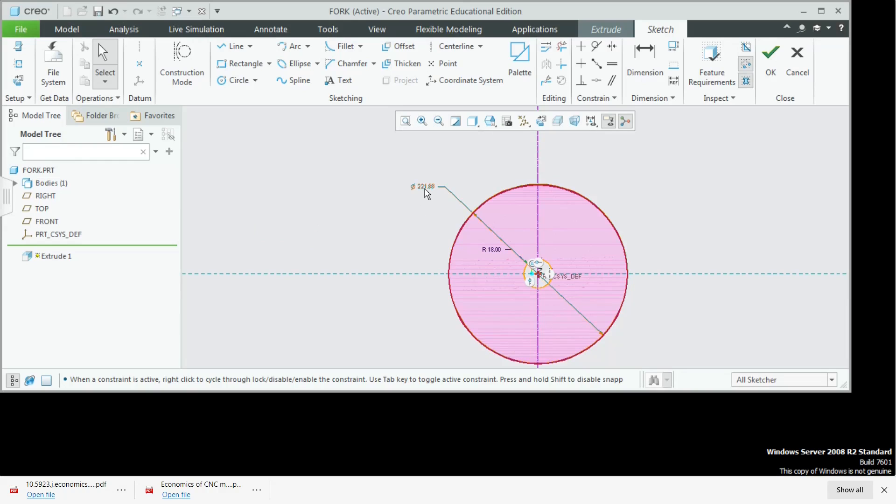
left_click(425, 188)
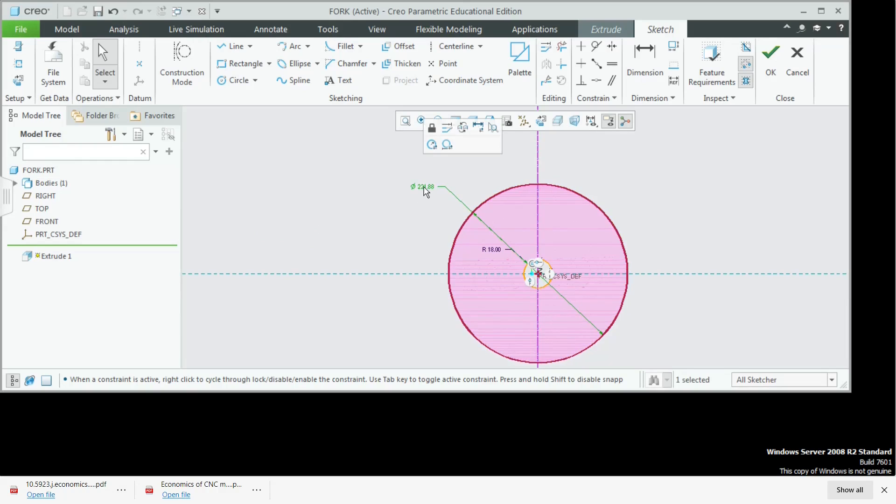
left_click(432, 144)
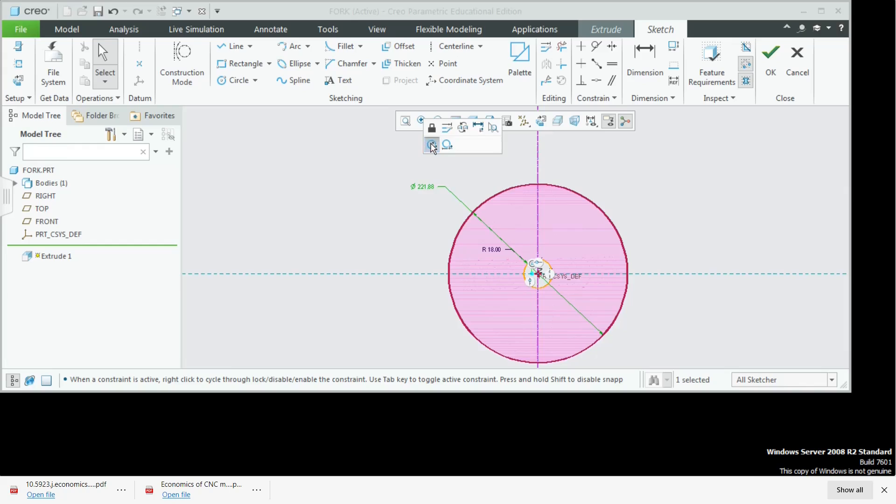
left_click(424, 216)
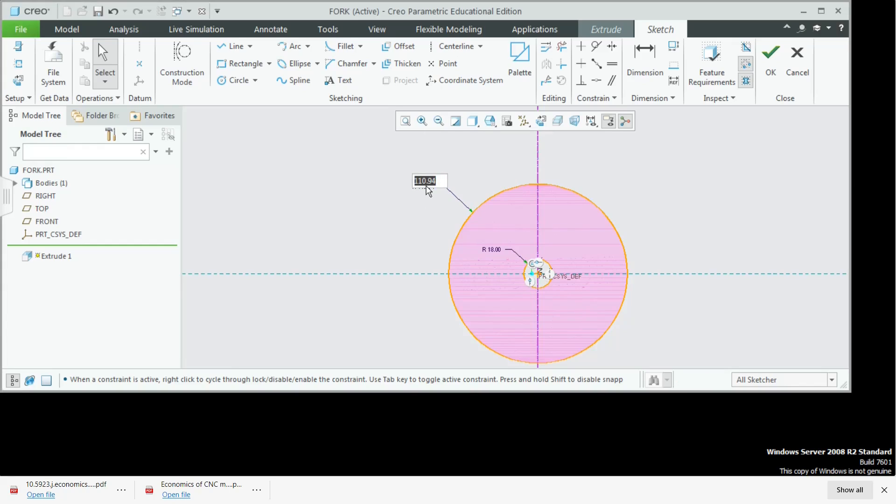
type("36")
key("Return")
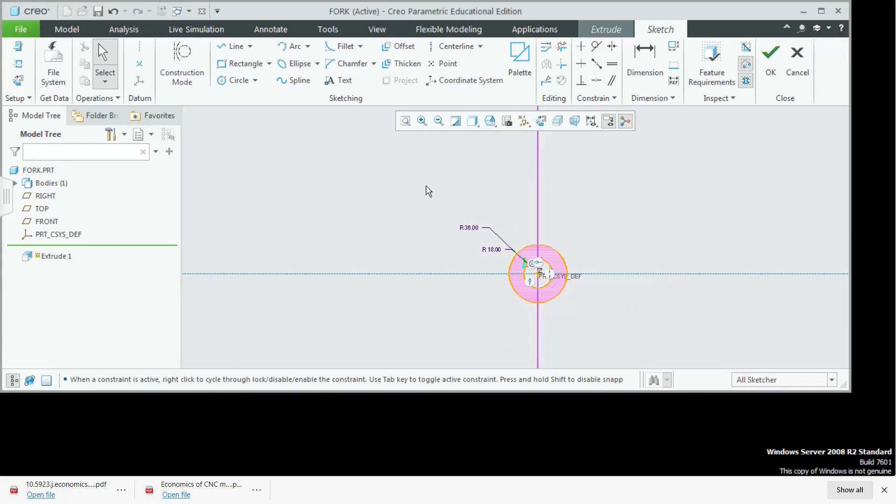
Step: Reposition the R18 and R36 dimension labels close to the circles and refit the sketch in view
left_click_drag(491, 251, 507, 269)
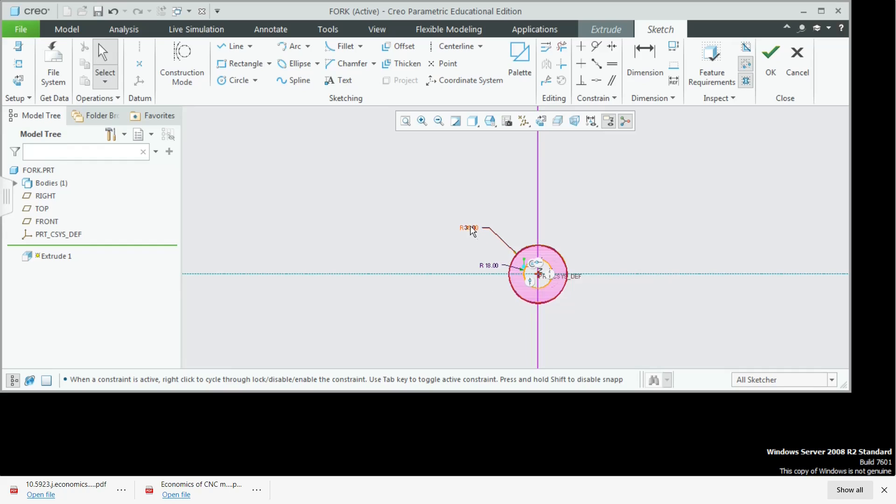
left_click_drag(469, 228, 515, 255)
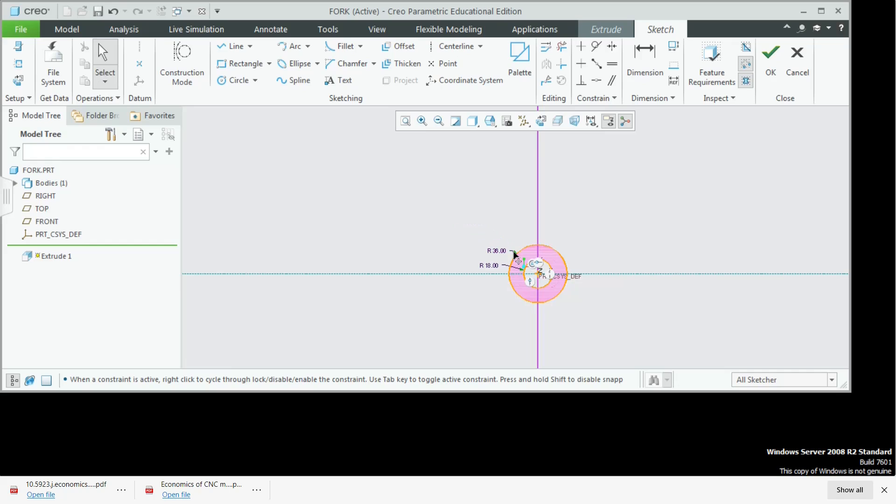
left_click(407, 121)
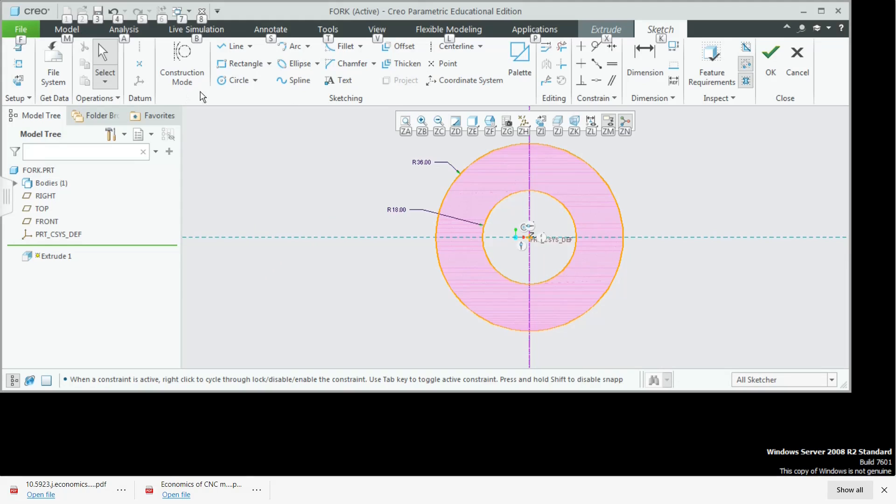
Step: Sketch a corner rectangle about 50 by 29 mm, starting on the outer circle's right side and symmetric about the horizontal axis
left_click(269, 64)
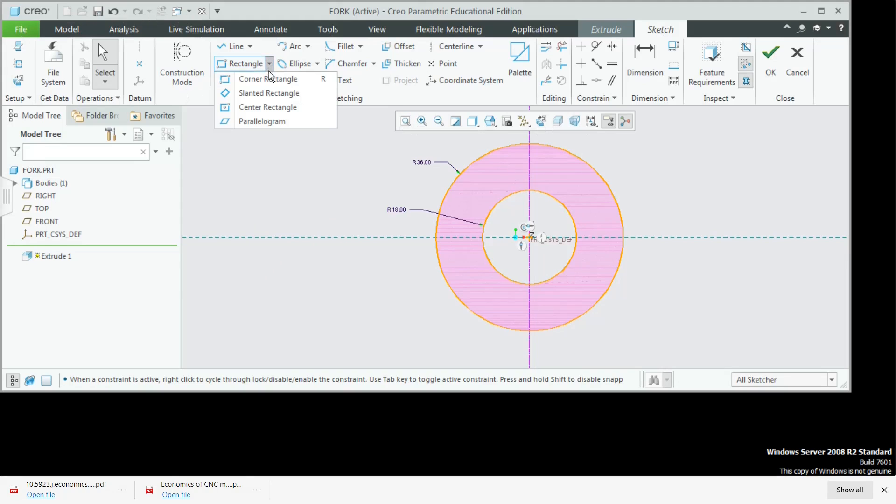
left_click(270, 80)
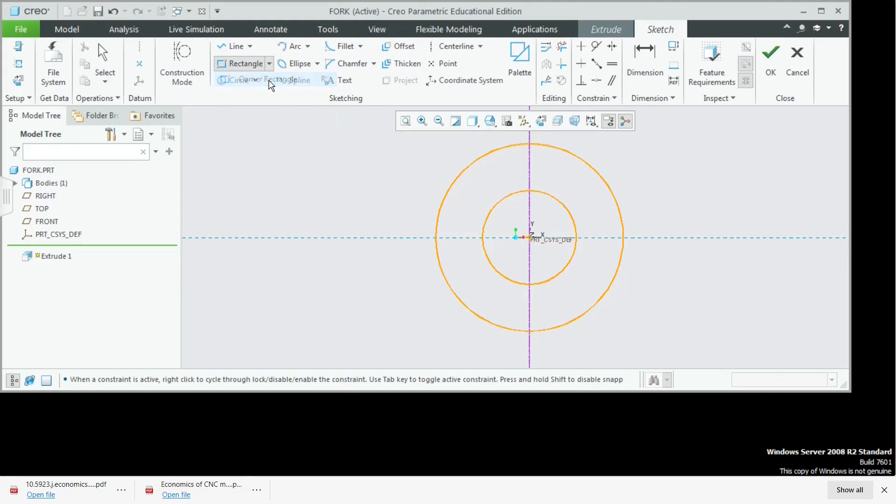
left_click(617, 200)
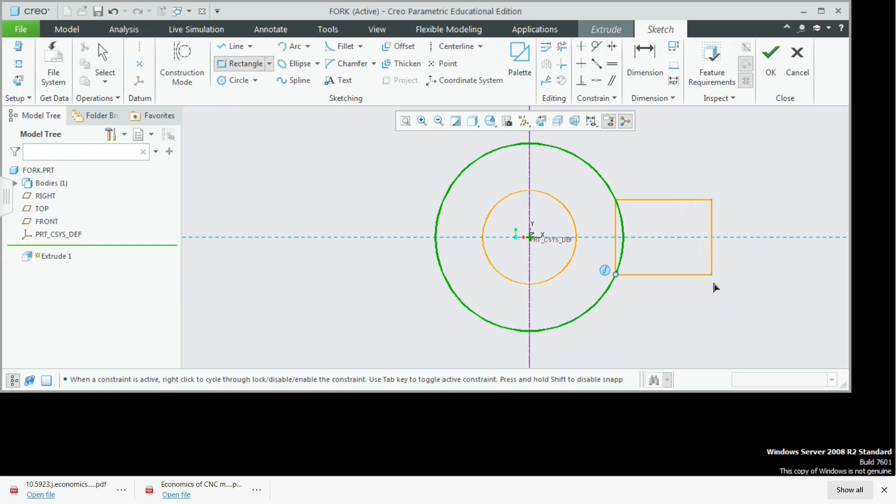
left_click(747, 276)
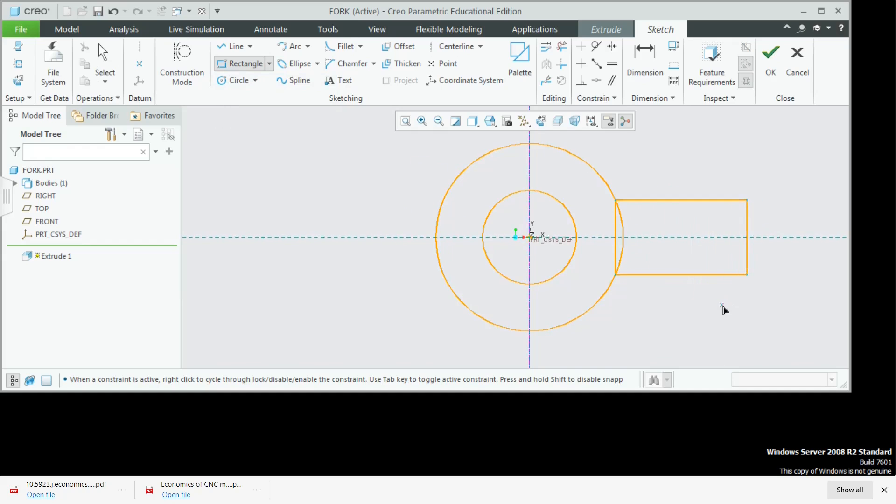
middle_click(704, 326)
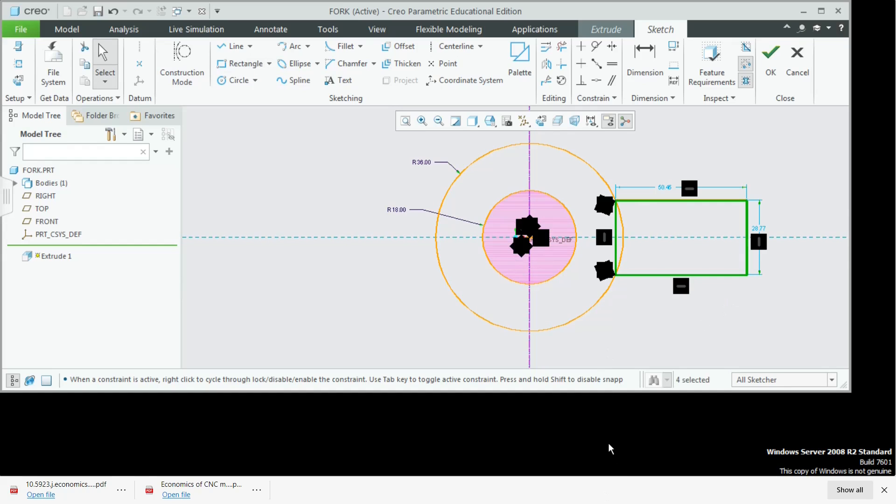
Step: Check the fork's arm height in the reference drawing and set the sketched rectangle's height to 36 mm
key("alt+Tab")
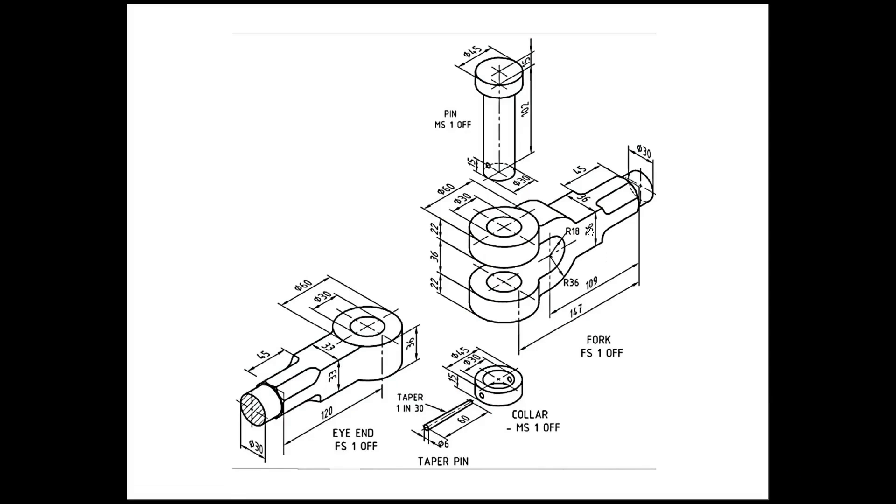
key("alt+Tab")
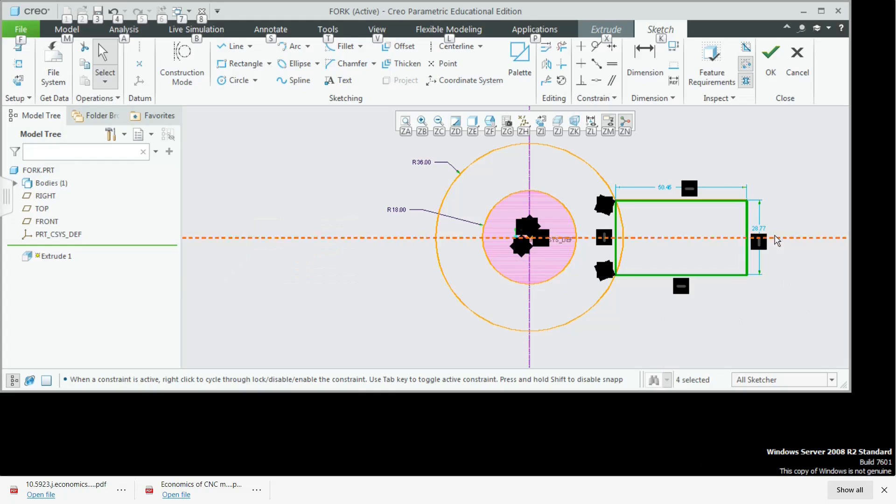
double_click(765, 232)
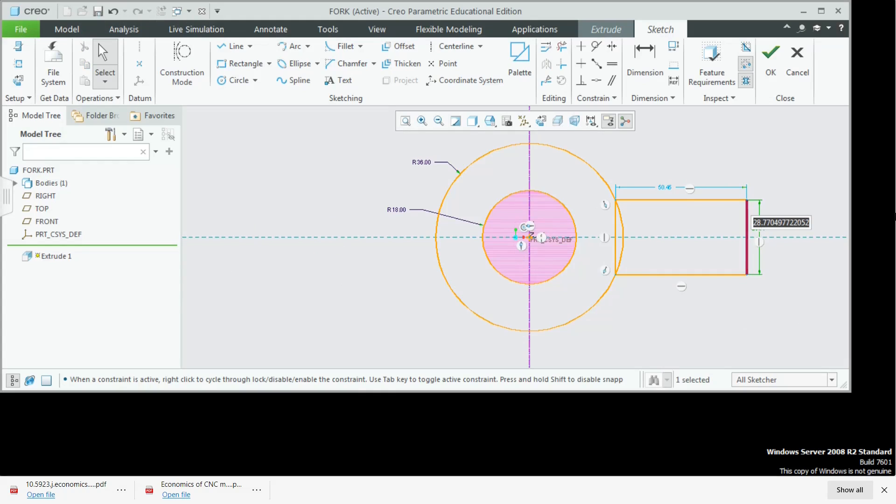
type("36")
key("Return")
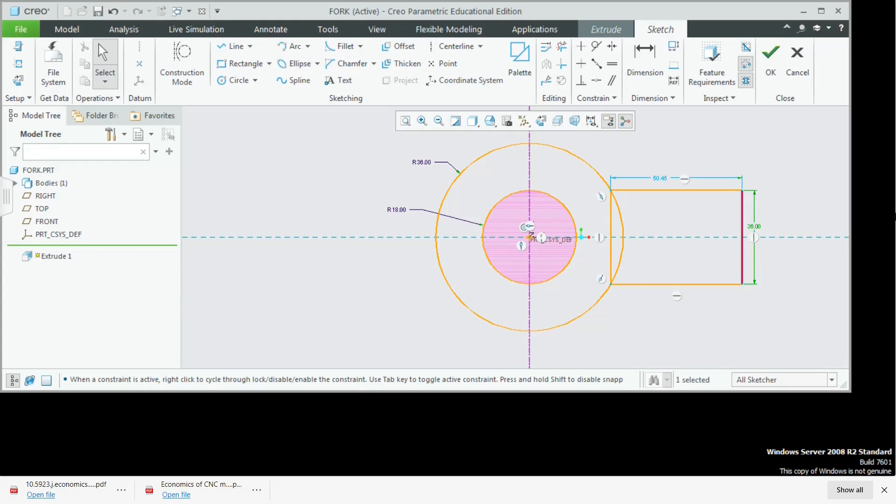
Step: Check the fork lengths in the drawing, then dimension the vertical axis to the rectangle's far edge as 109-45
key("alt+Tab")
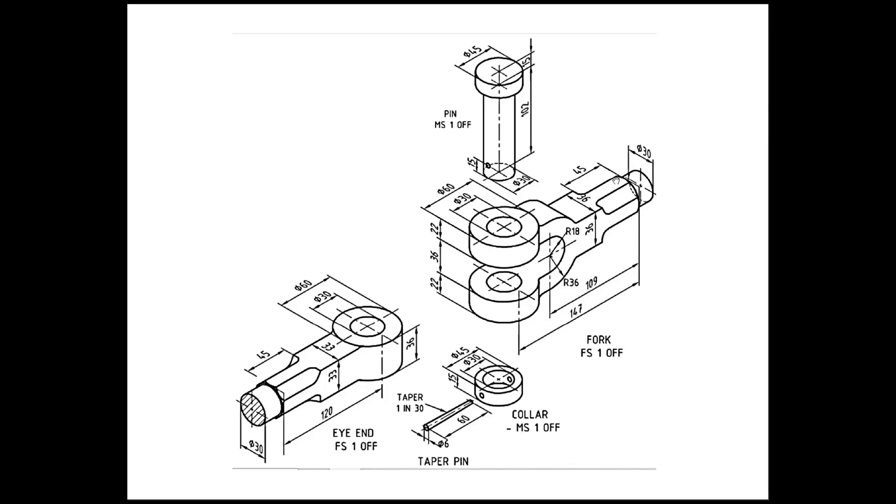
key("alt+Tab")
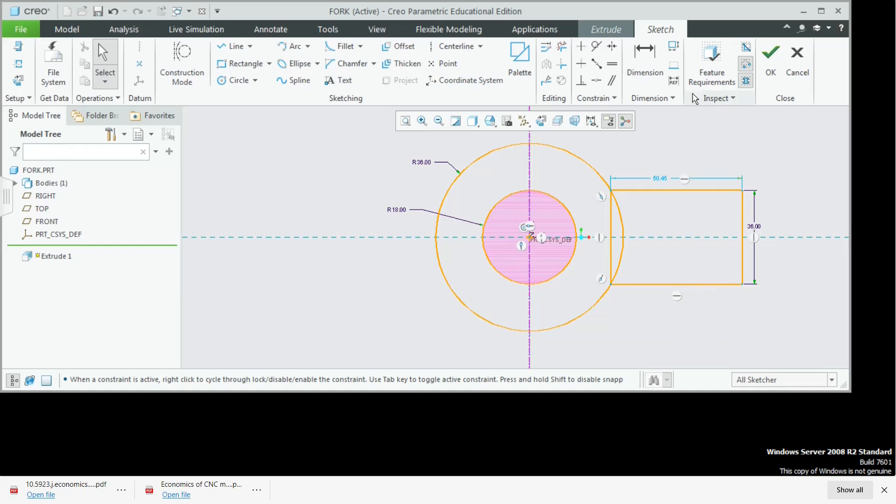
left_click(648, 57)
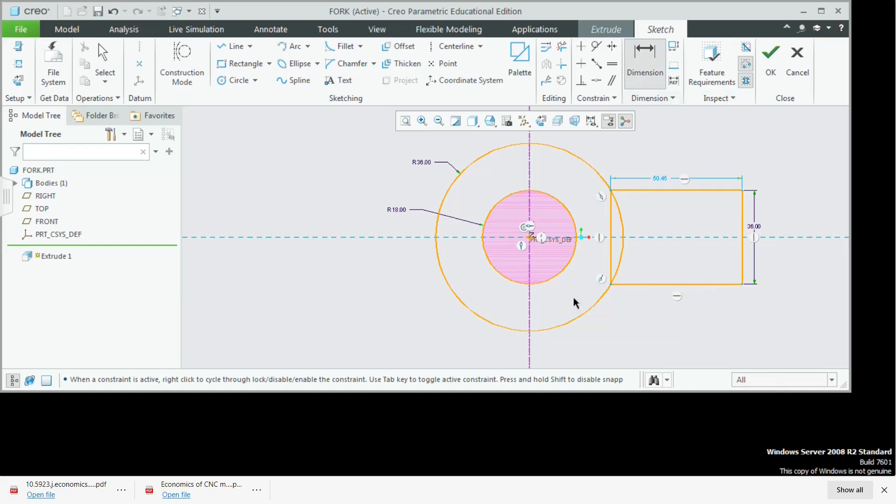
left_click(531, 362)
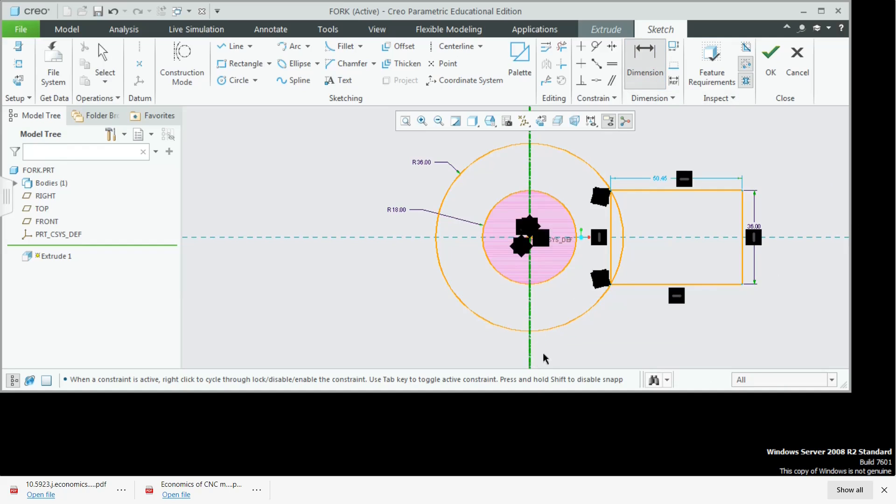
left_click(744, 275)
middle_click(681, 337)
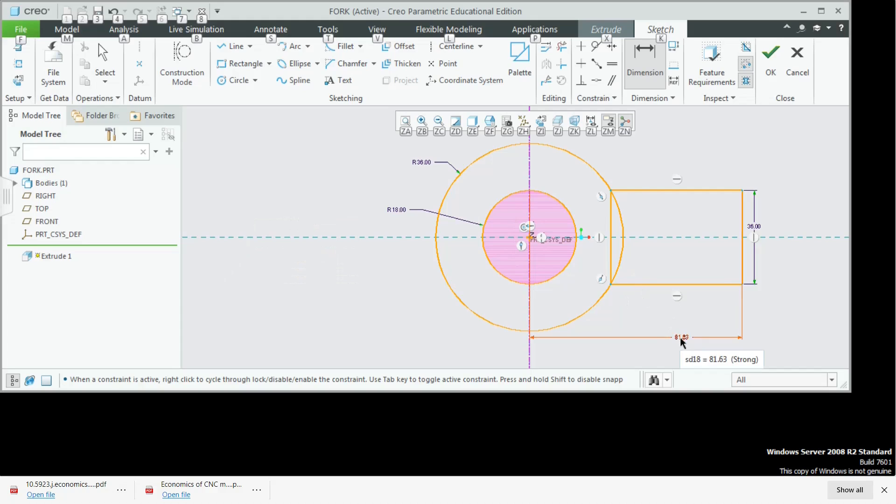
middle_click(680, 338)
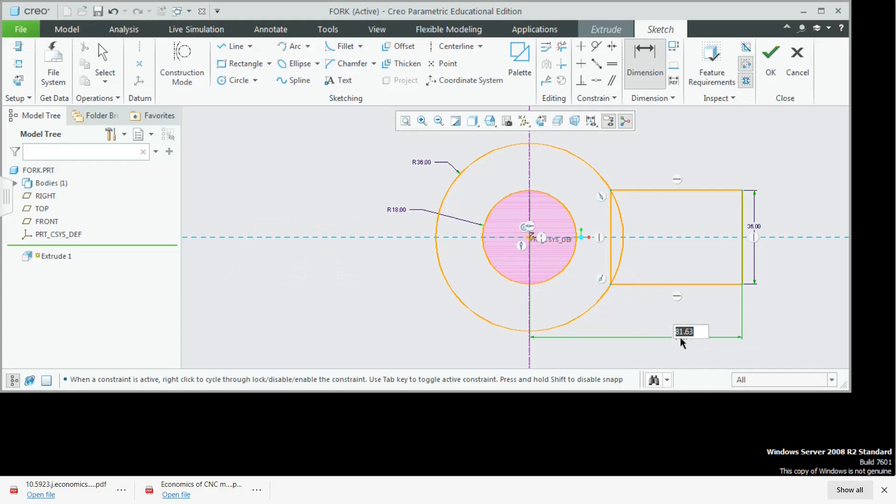
type("109-45")
key("Return")
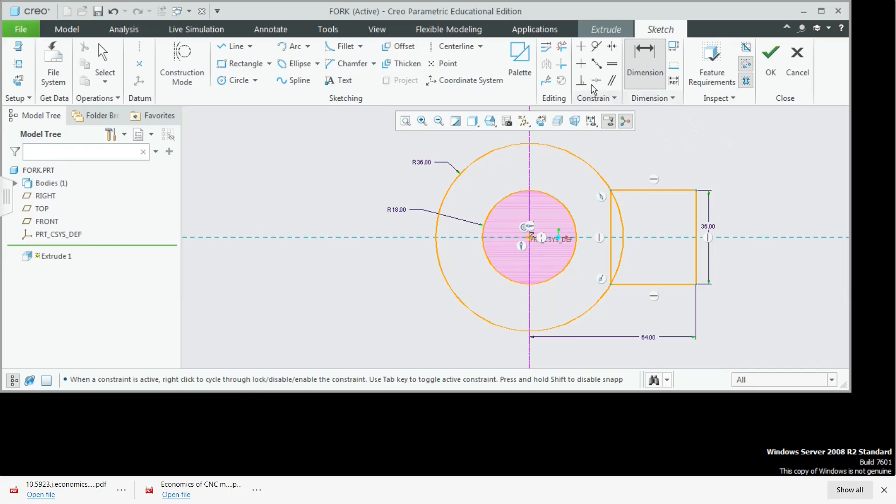
Step: Trim away the halves of the R18 and R36 circles lying left of the vertical axis
left_click(564, 47)
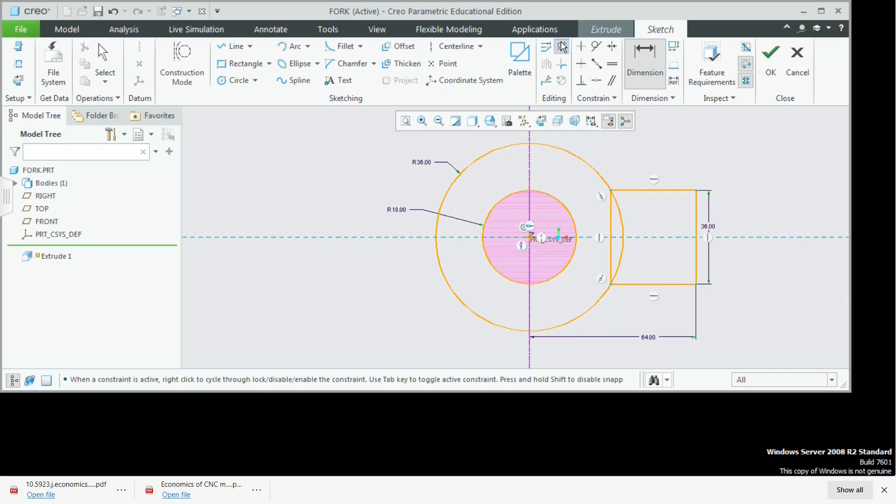
mouse_move(486, 331)
left_mouse_down()
mouse_move(509, 253)
mouse_move(478, 141)
mouse_move(446, 163)
left_mouse_up()
left_click_drag(506, 224, 457, 192)
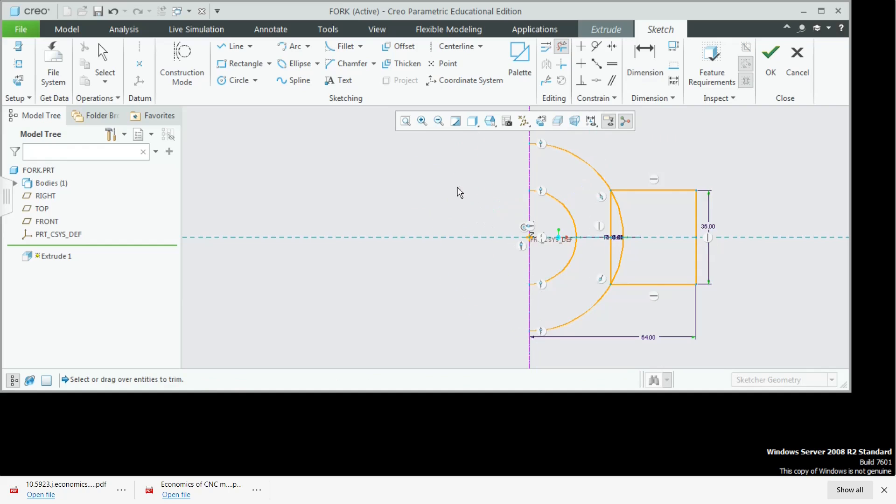
Step: Sketch a corner rectangle about 22 mm long, extending left from the axis between the lower ends of both arcs
left_click(253, 65)
left_click(270, 64)
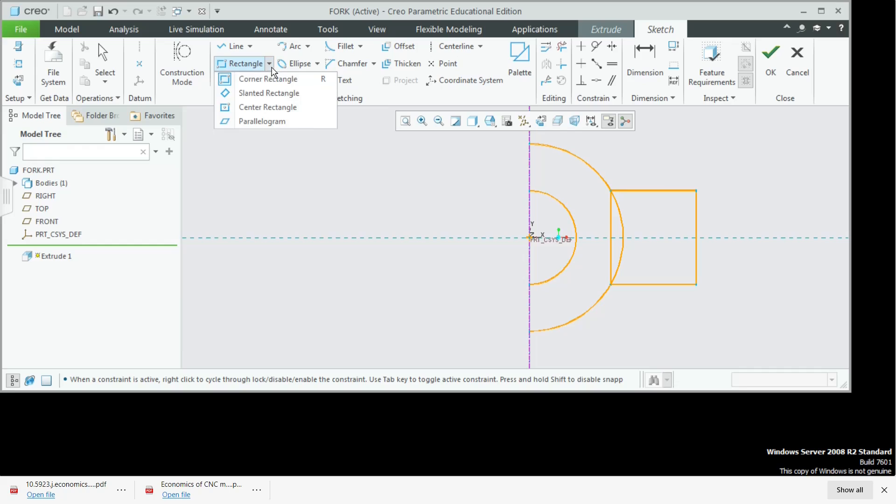
left_click(268, 78)
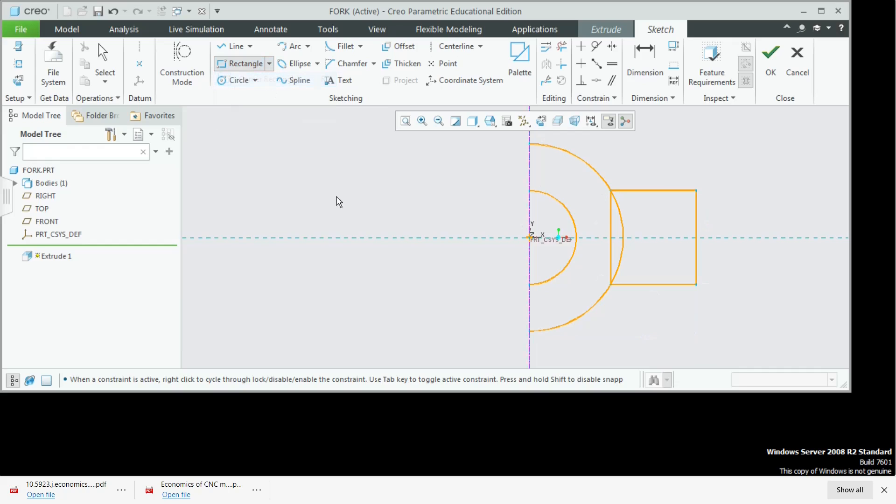
left_click(530, 285)
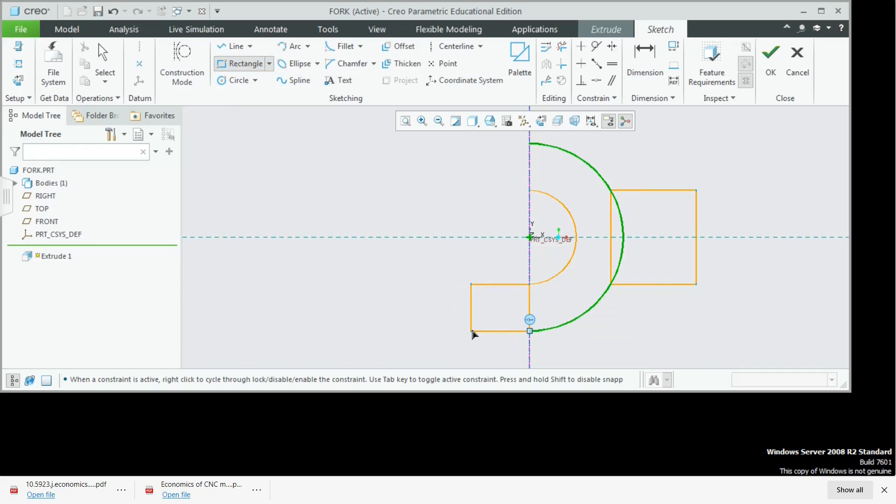
left_click(471, 331)
middle_click(750, 270)
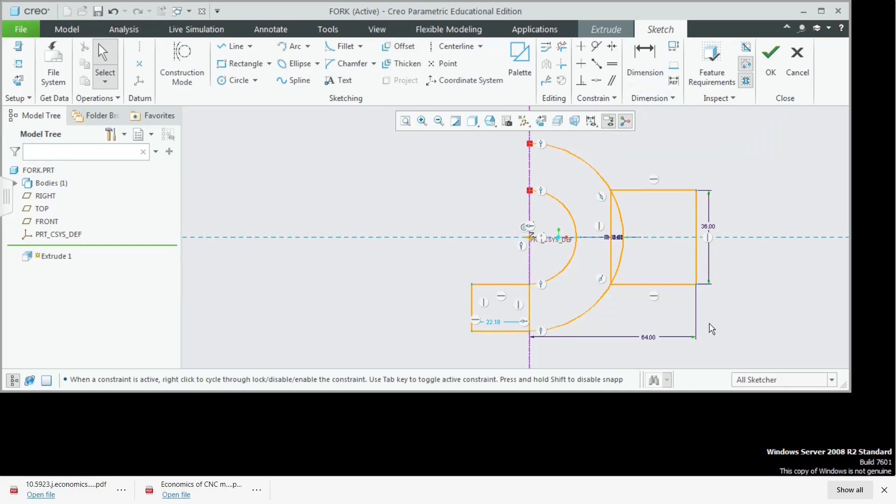
Step: Dimension the overall length from the lower rectangle's left edge to the arm's far right edge as 147-45
left_click(645, 60)
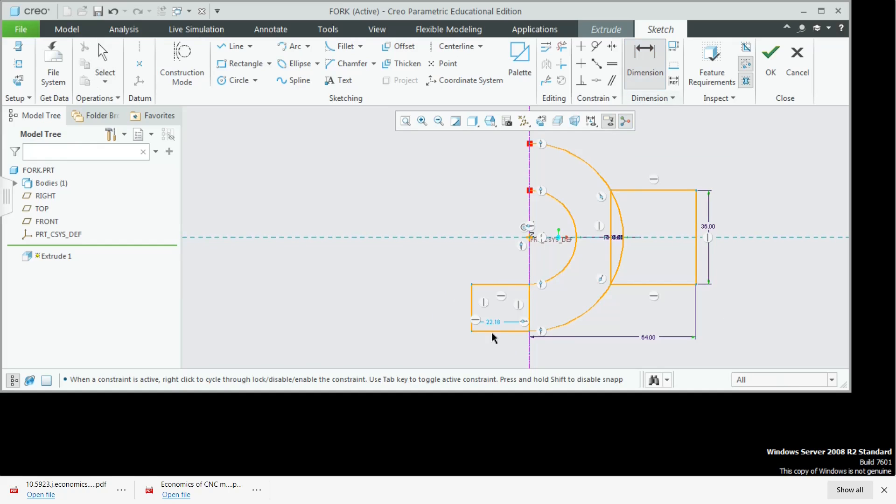
left_click(472, 306)
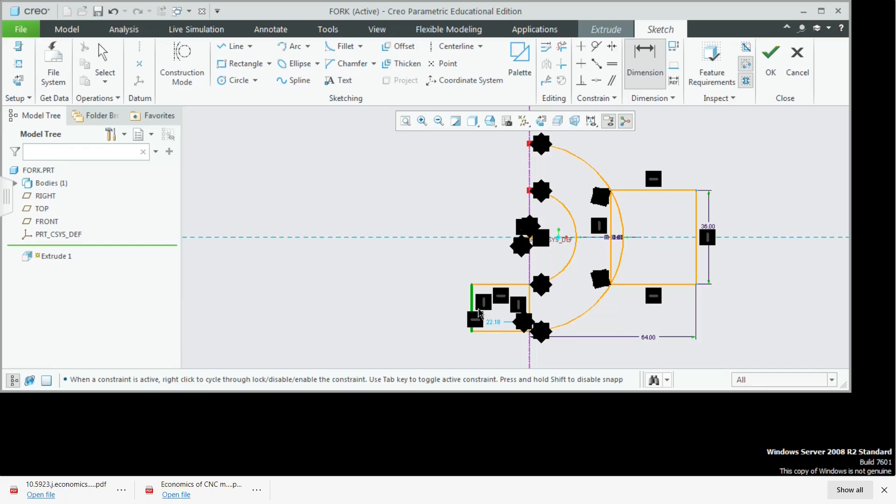
left_click(696, 268)
middle_click(591, 353)
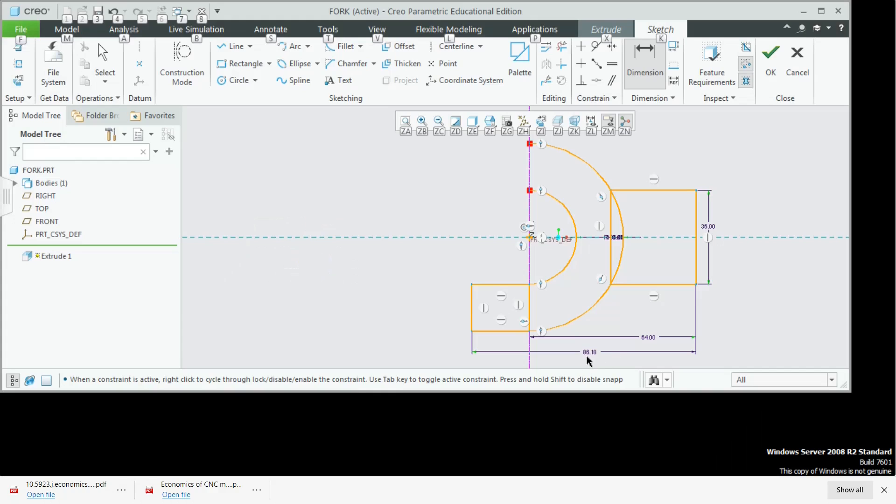
double_click(588, 357)
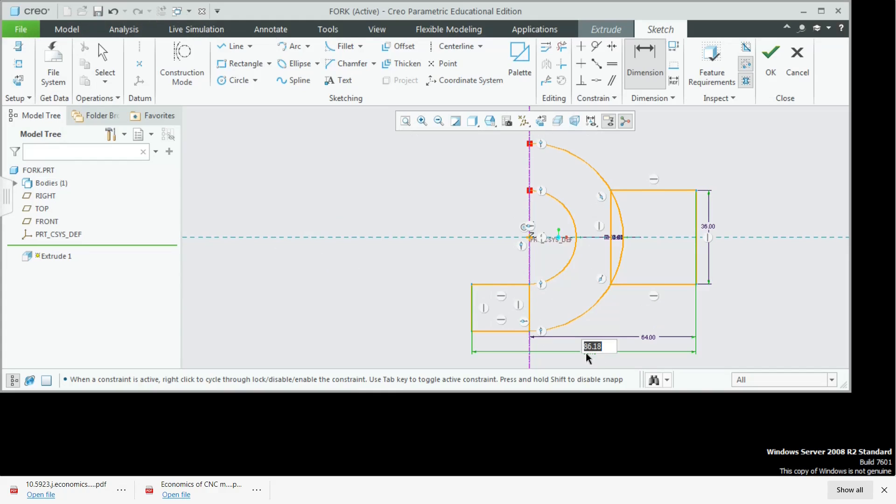
type("147-45")
key("Return")
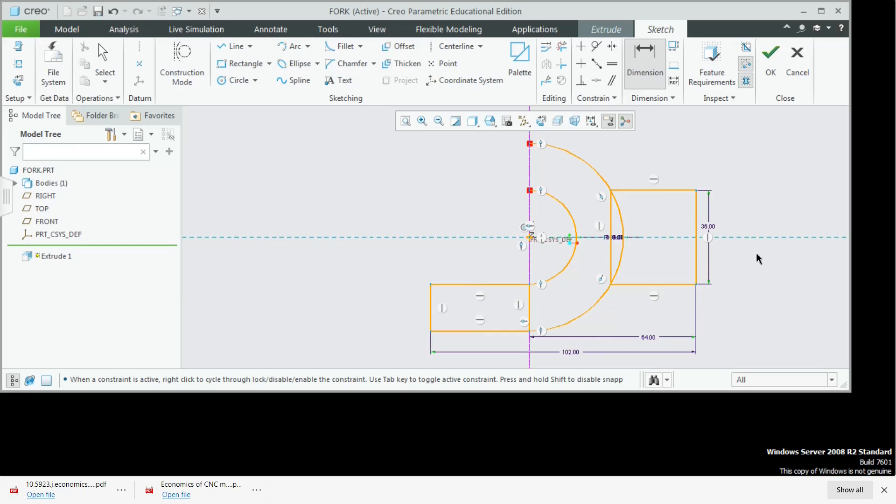
key("Escape")
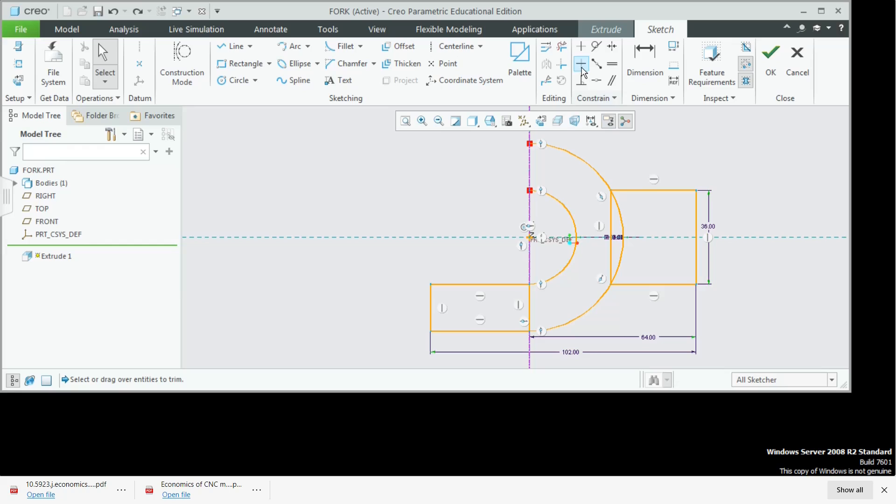
Step: Trim the internal arc and edge where the arm meets the outer arc, and the lower leg's shared vertical edge
left_click(563, 46)
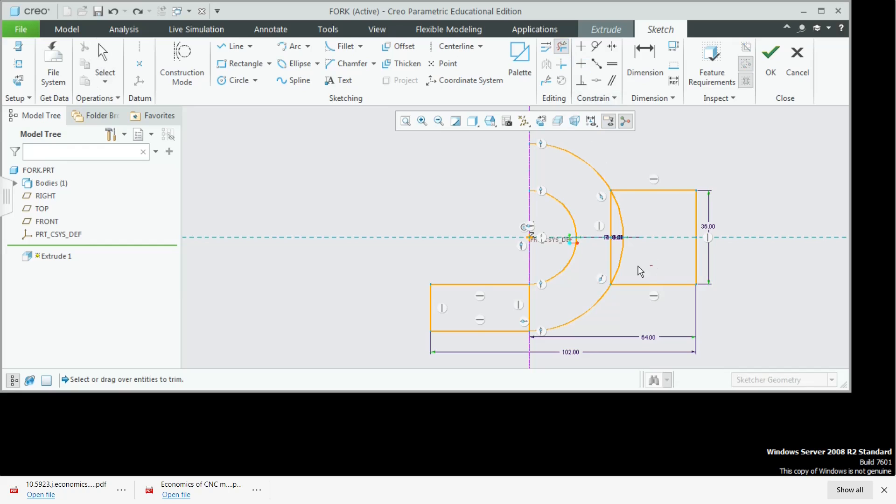
mouse_move(641, 272)
left_mouse_down()
mouse_move(603, 231)
mouse_move(652, 222)
left_mouse_up()
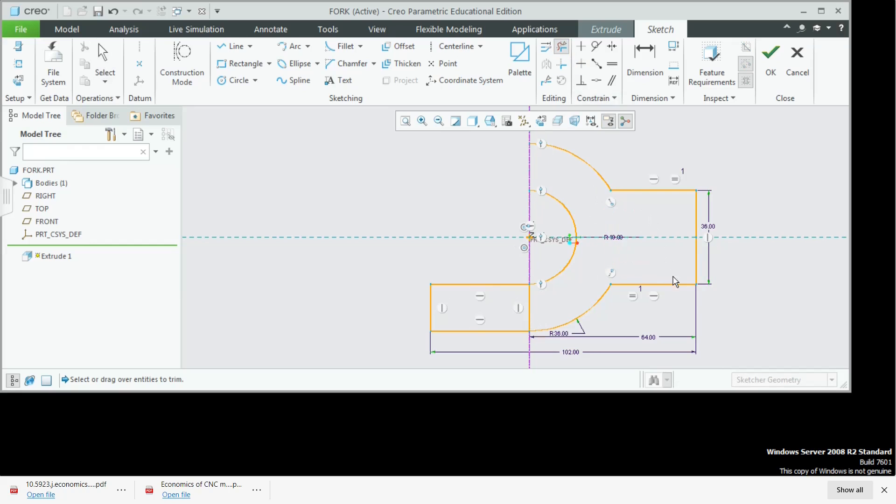
left_click_drag(560, 317, 519, 305)
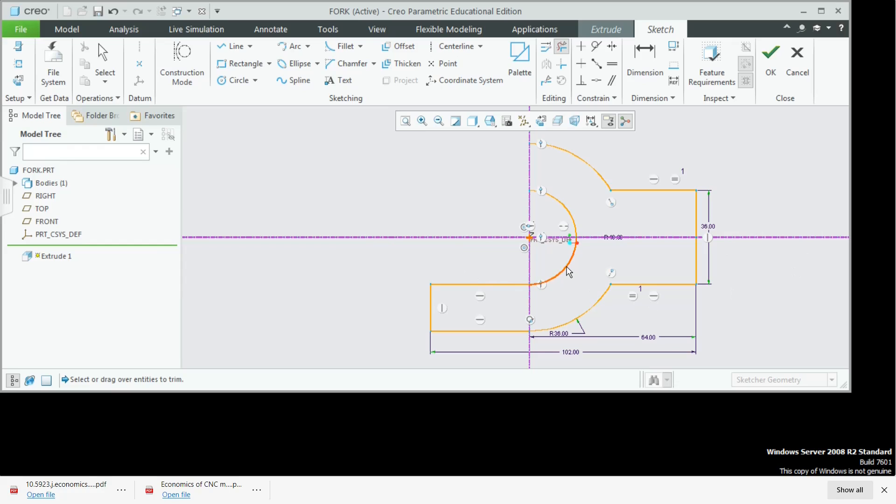
middle_click(486, 198)
Step: Mirror the lower leg's three lines about the horizontal axis to form the upper leg
left_click_drag(408, 261, 549, 349)
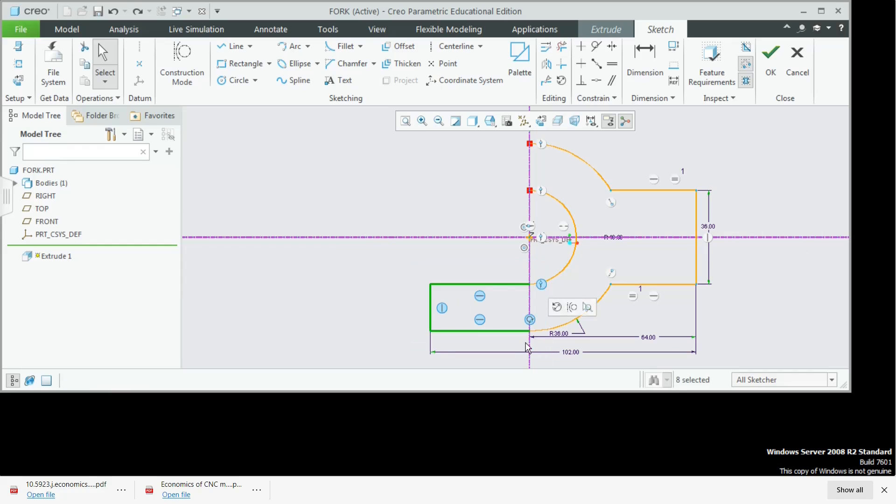
left_click(547, 64)
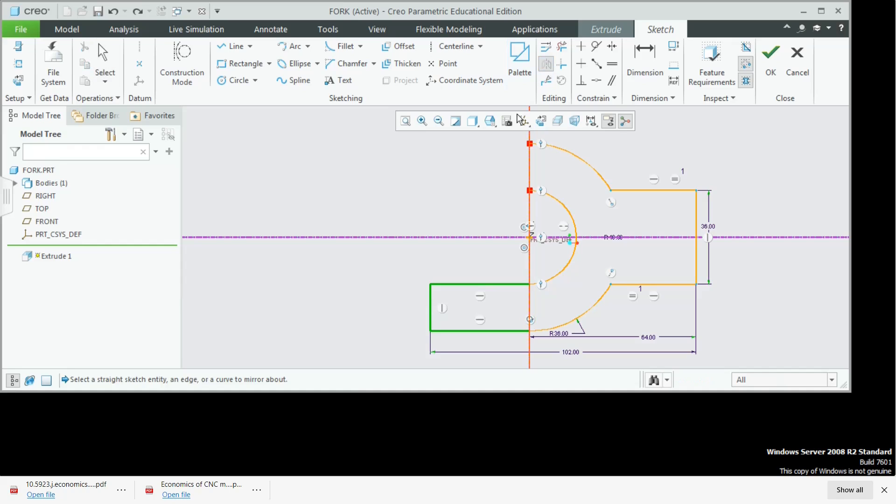
left_click(405, 238)
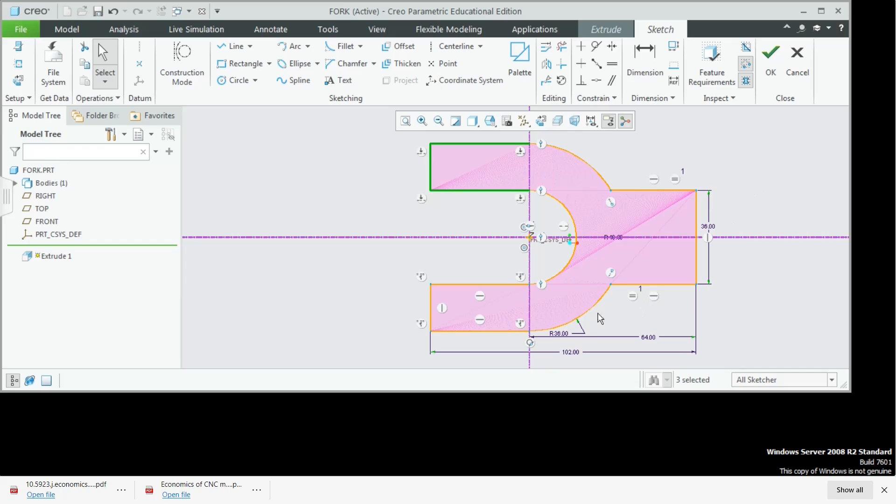
Step: Move the R36 and R18 dimension labels clear of the other dimensions and finish the fork sketch
left_click_drag(560, 333, 603, 330)
left_click_drag(614, 237, 577, 286)
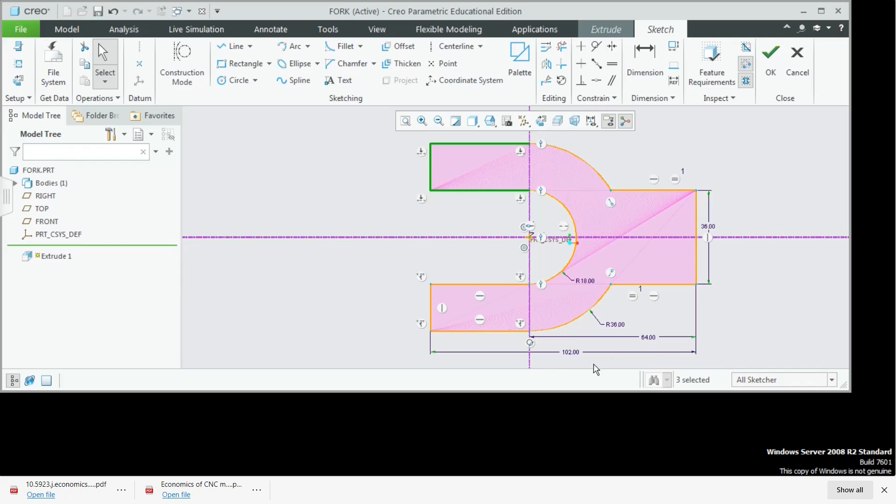
left_click(775, 60)
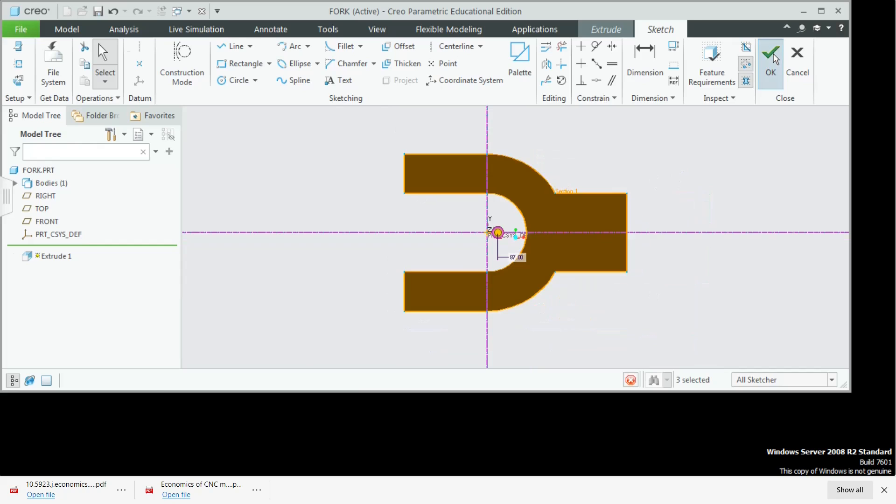
Step: Extrude the fork profile symmetrically about its sketching plane with a total depth of 36, as given in the reference drawing
middle_click_drag(709, 161, 654, 214)
key("alt+Tab")
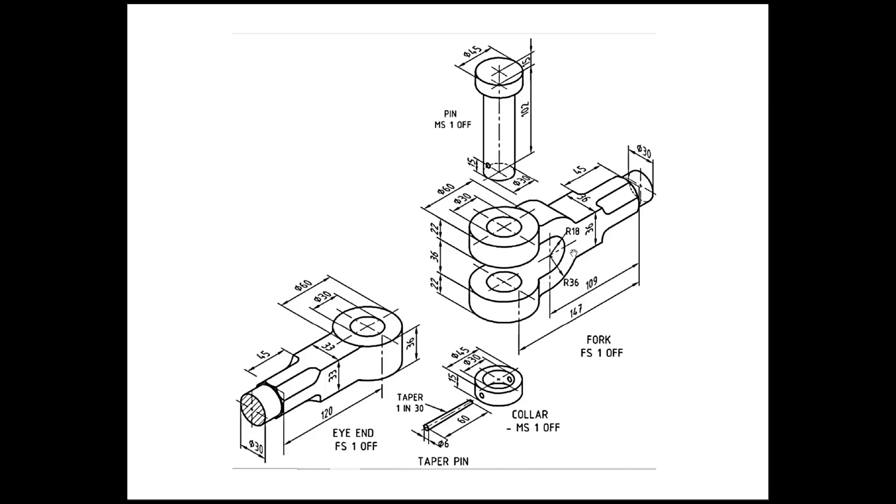
key("alt+Tab")
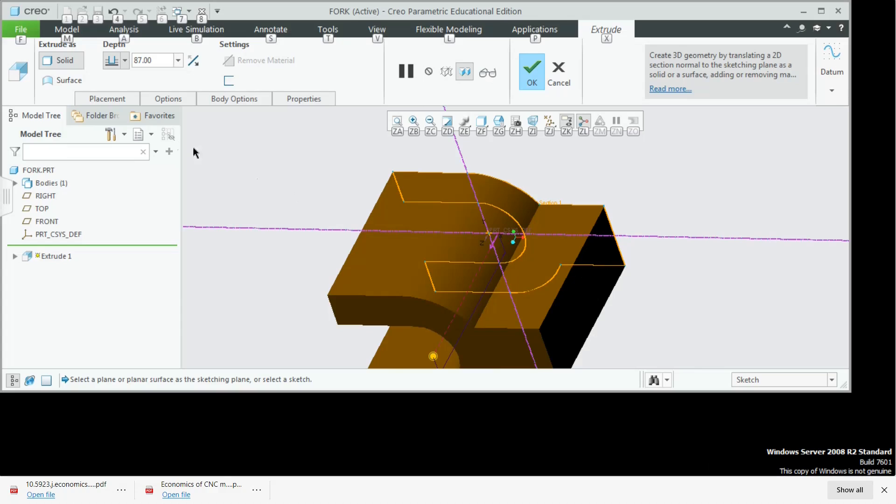
double_click(157, 60)
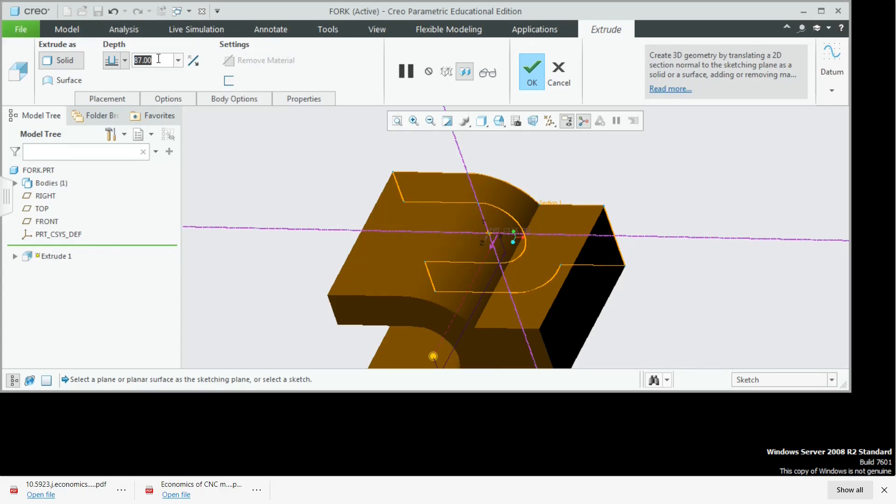
type("36")
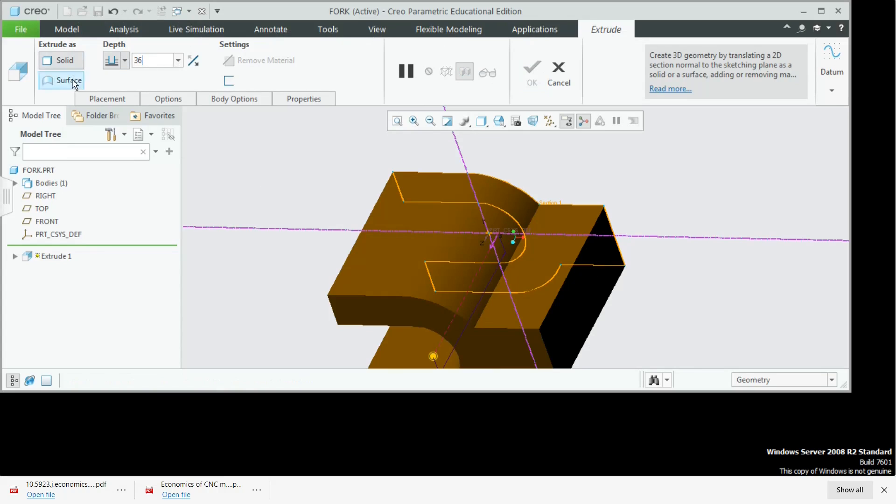
left_click(117, 61)
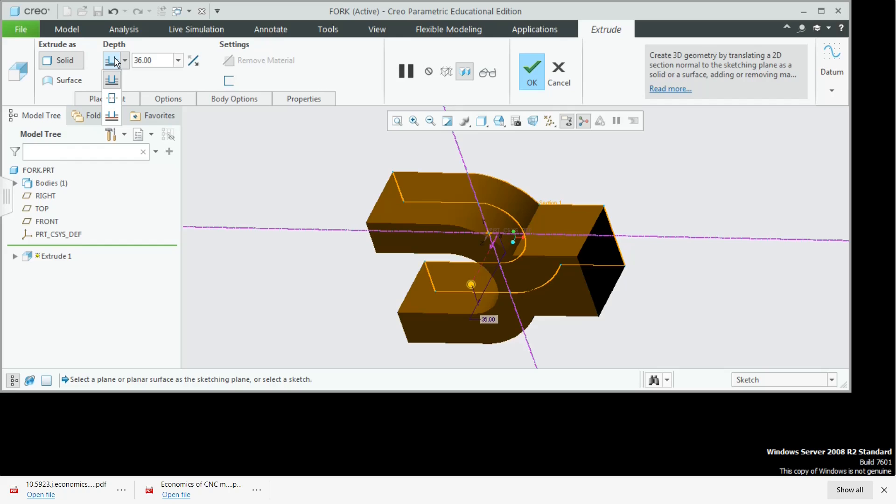
left_click(112, 99)
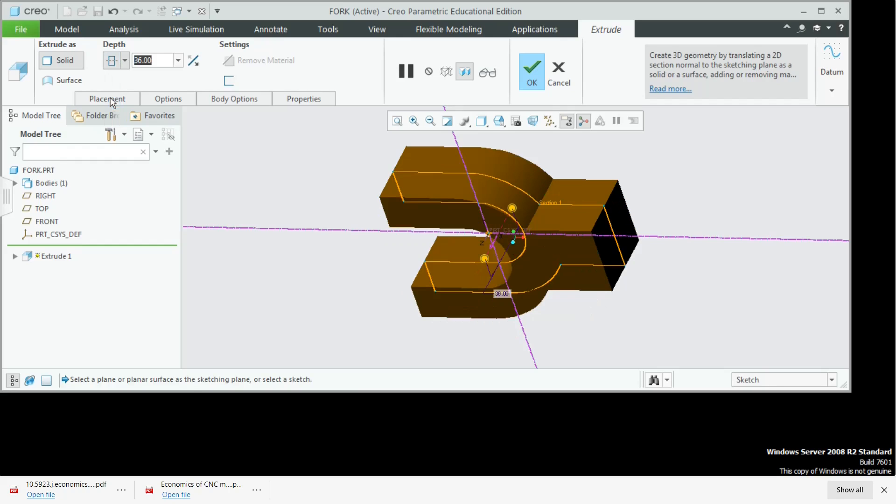
left_click(533, 71)
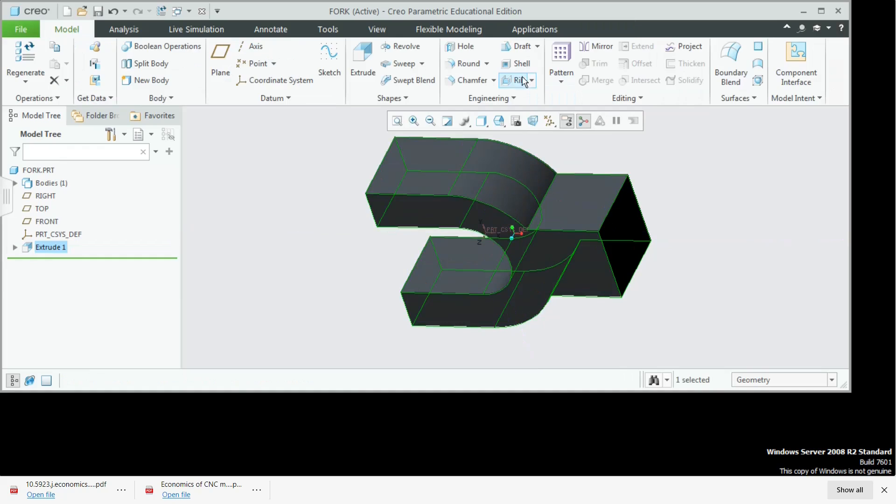
Step: Start a second extrusion with a sketch on the lower leg's inner flat face and orient the sketch plane parallel to the screen
mouse_move(682, 234)
middle_mouse_down()
mouse_move(694, 202)
mouse_move(705, 217)
mouse_move(670, 223)
middle_mouse_up()
left_click(499, 122)
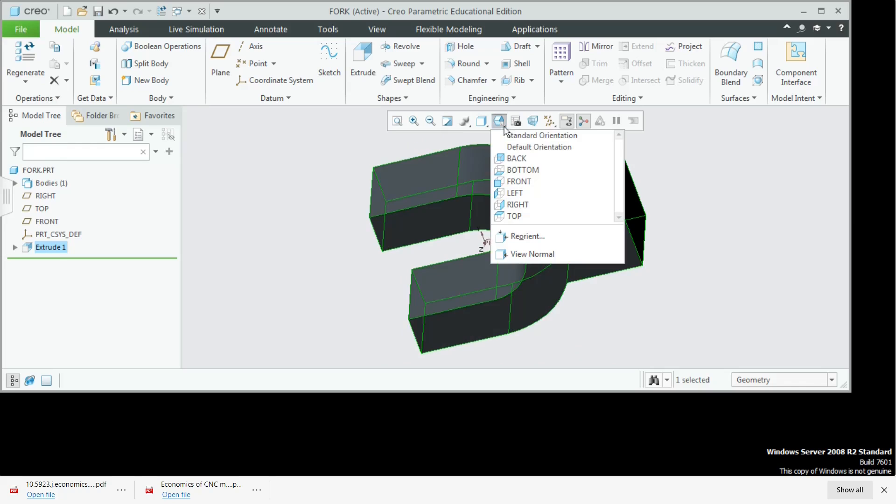
left_click(519, 136)
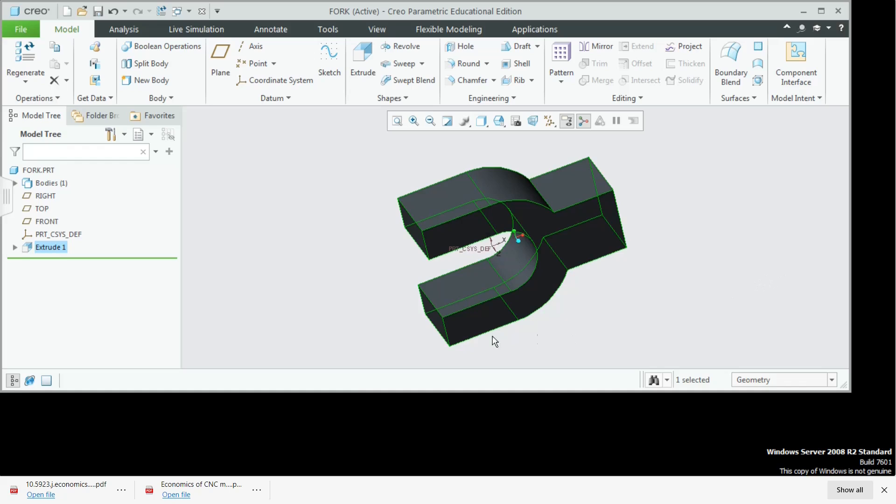
left_click(363, 70)
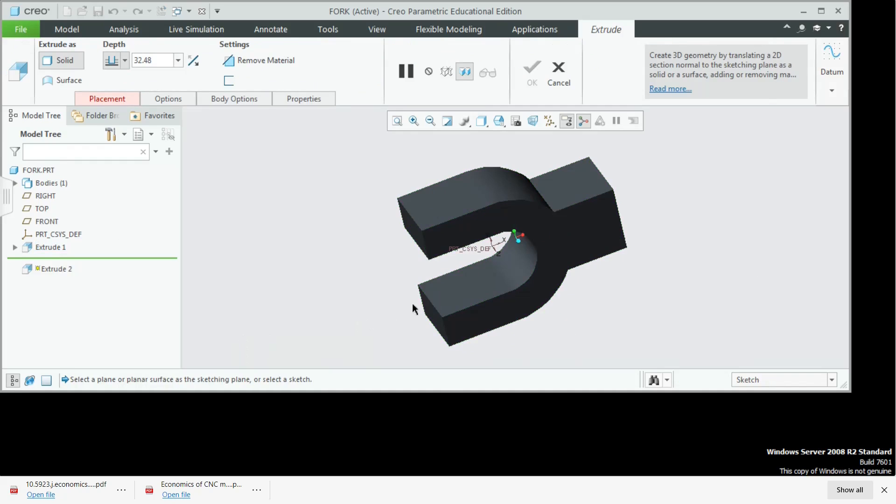
left_click(465, 287)
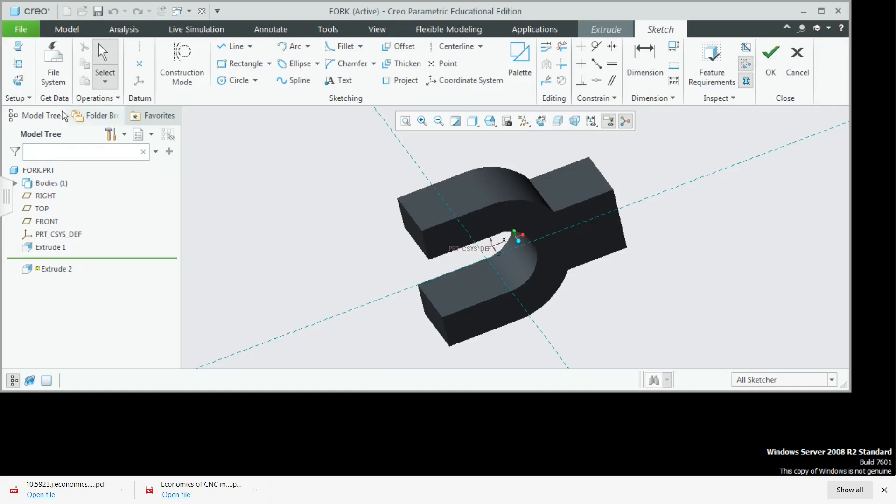
left_click(18, 80)
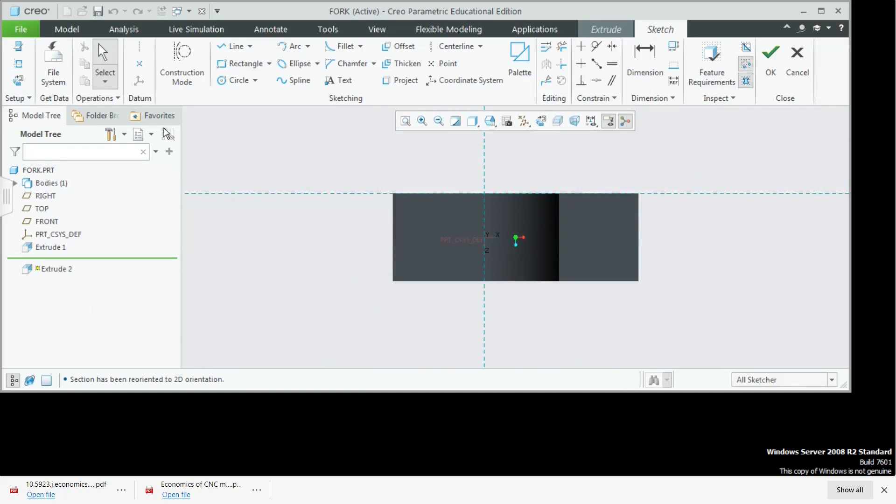
Step: Add the lower leg's free end edge and its remaining long side edge as sketch references
left_click(18, 63)
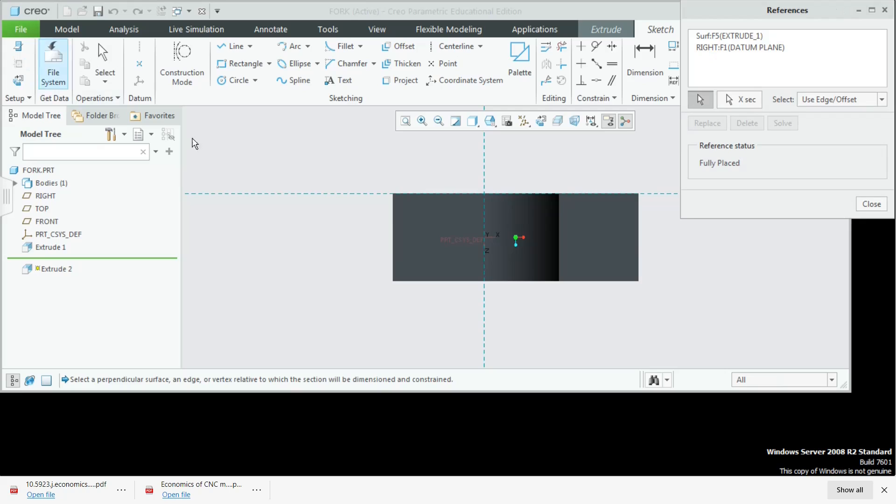
left_click(393, 241)
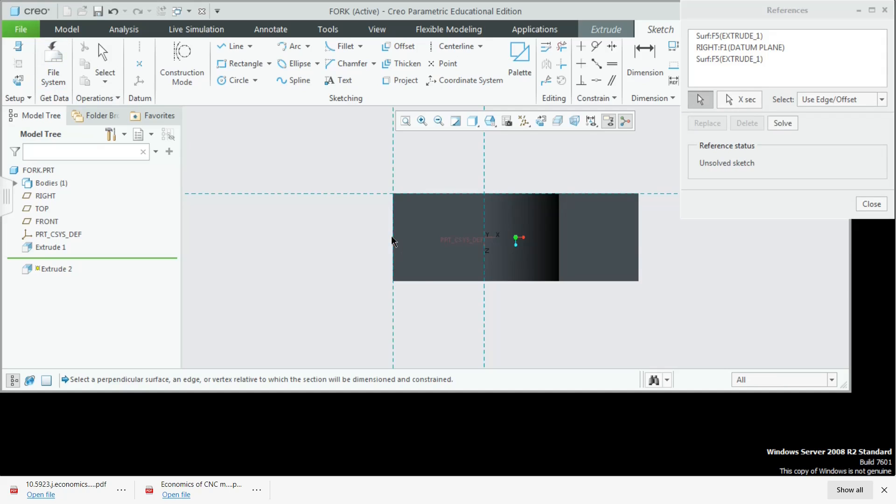
left_click(426, 282)
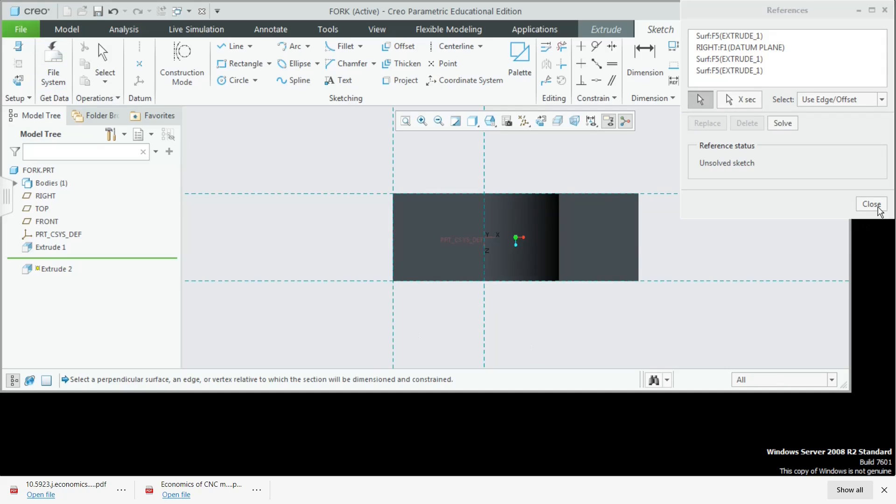
left_click(871, 204)
Step: Sketch two concentric circles, about 31 and 54 in diameter, centred on the midpoint of the lower leg's free end edge
key("alt+Tab")
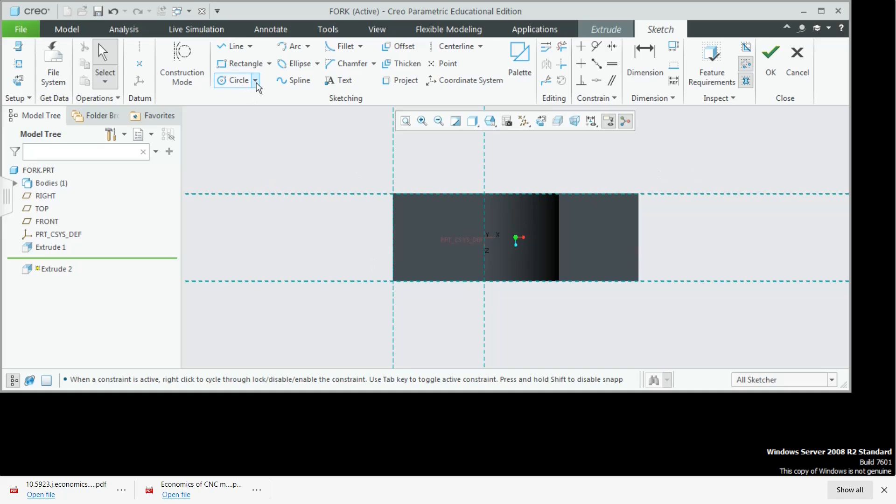
left_click(255, 81)
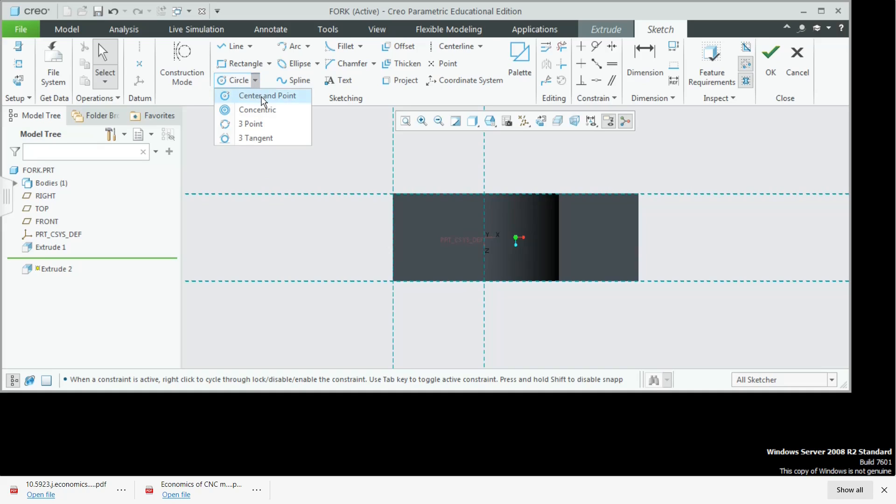
left_click(264, 96)
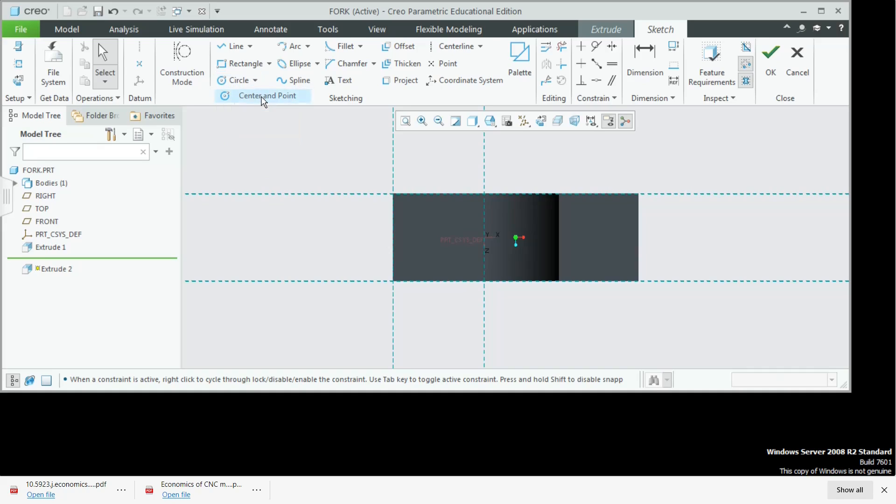
left_click(393, 237)
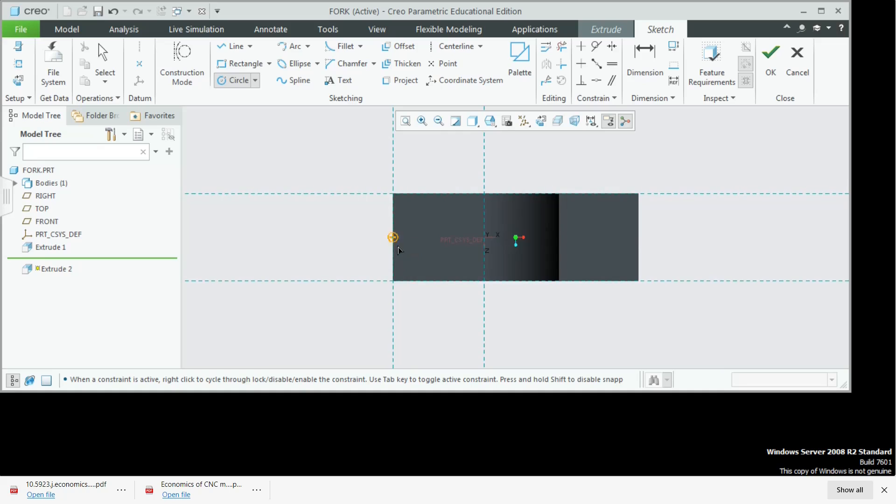
left_click(411, 272)
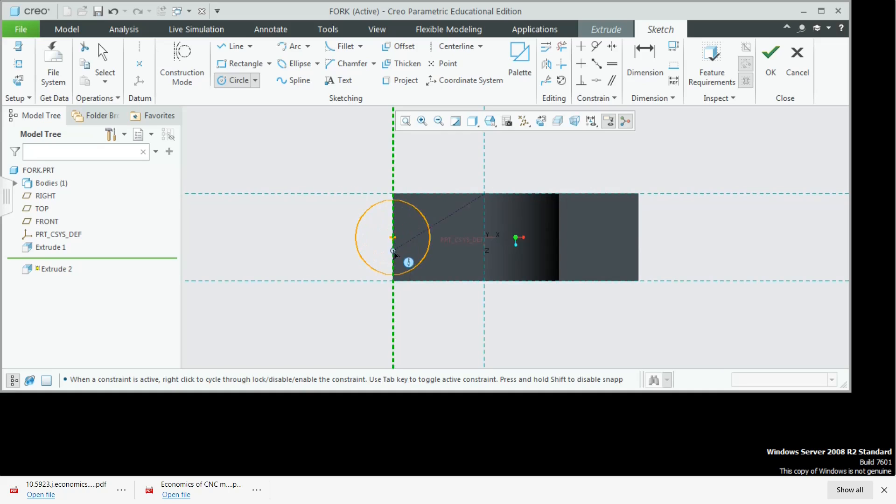
left_click(410, 305)
middle_click(446, 351)
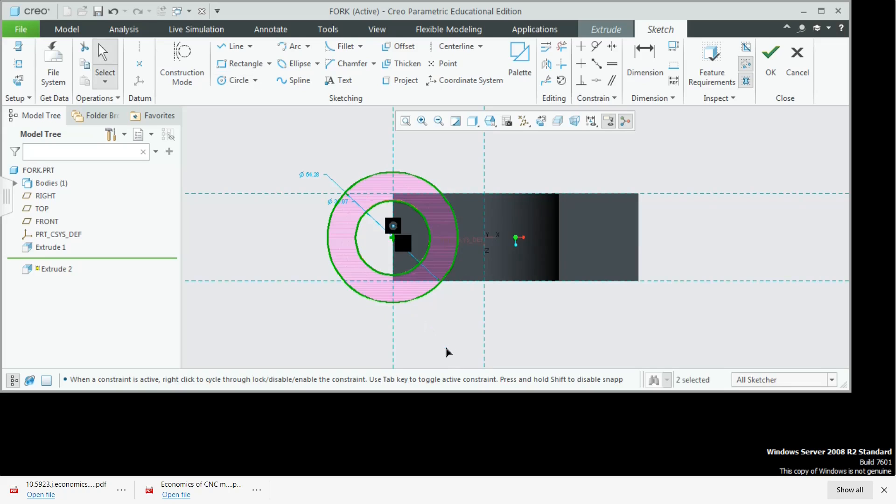
Step: Set the inner circle's diameter to 30 and the outer circle's to 60 per the reference drawing, and finish the sketch
key("alt+Tab")
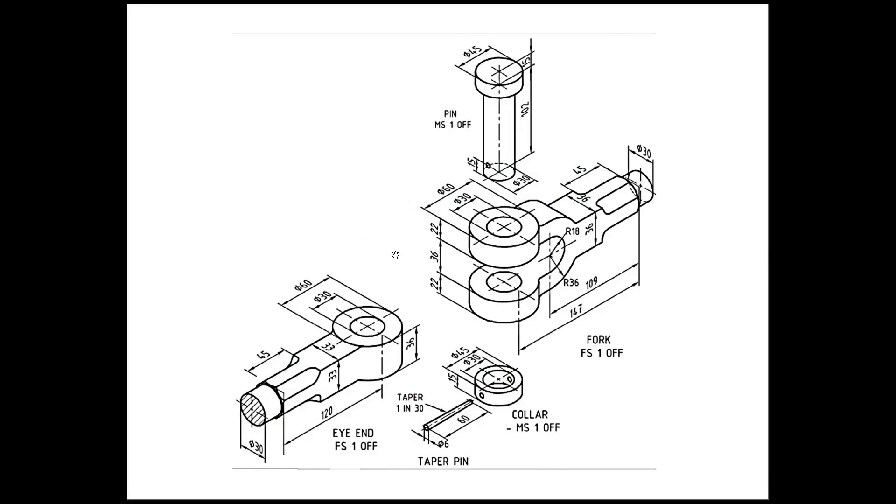
key("alt+Tab")
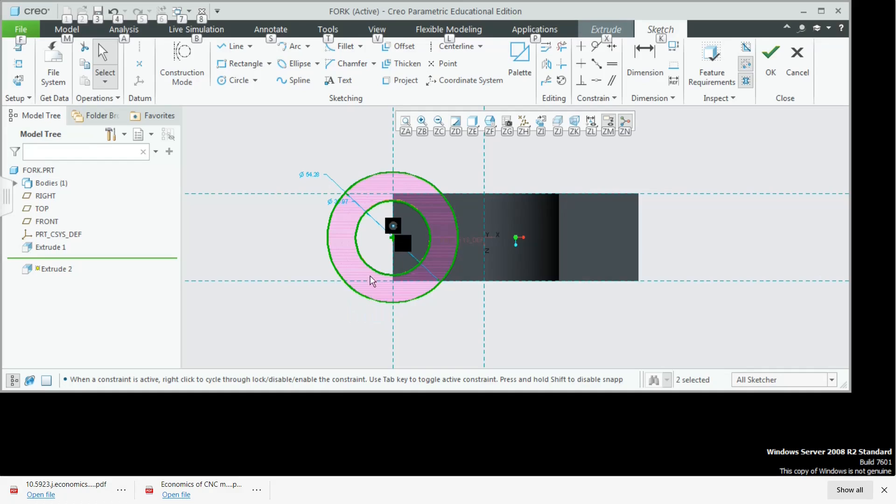
double_click(341, 205)
type("3")
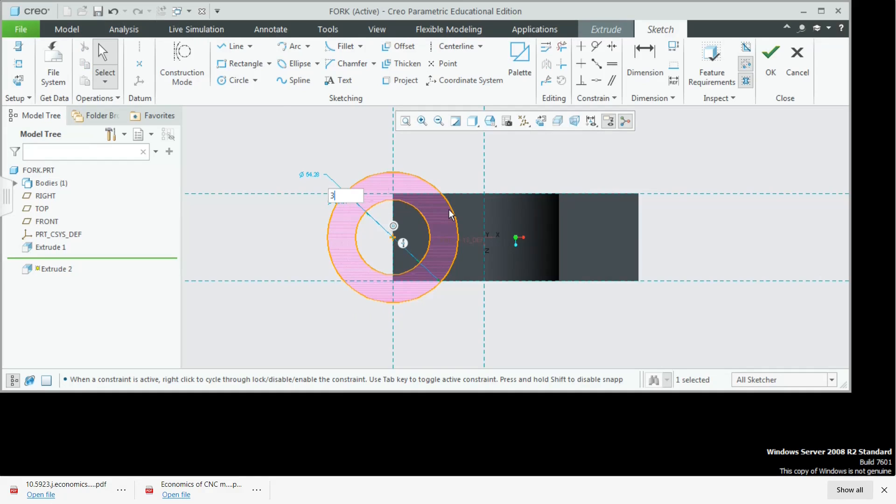
type("0")
key("Return")
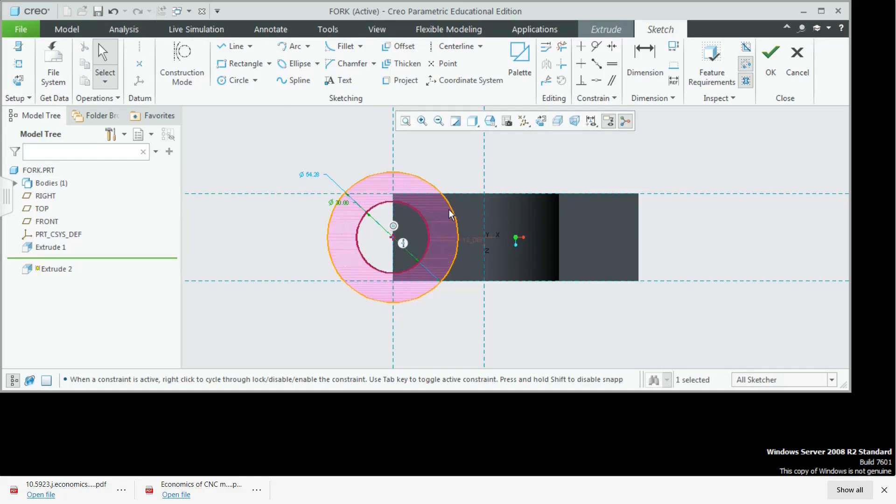
double_click(312, 177)
type("6")
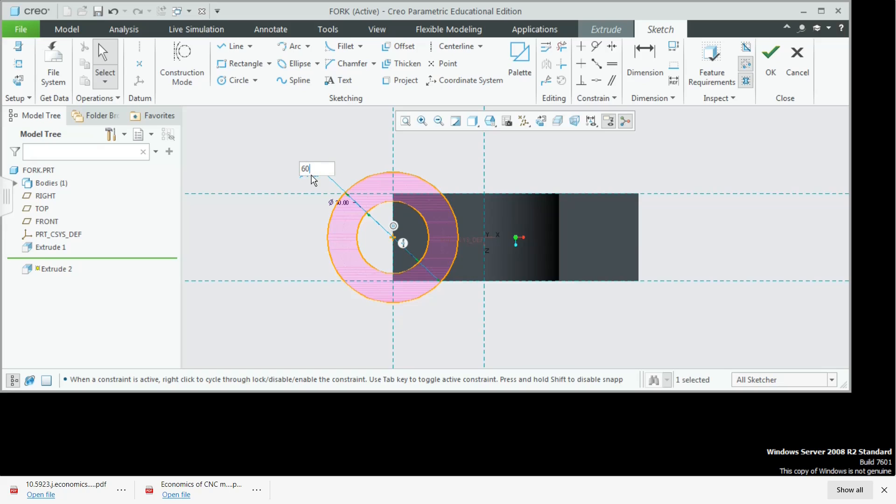
type("0")
key("Return")
key("ctrl+d")
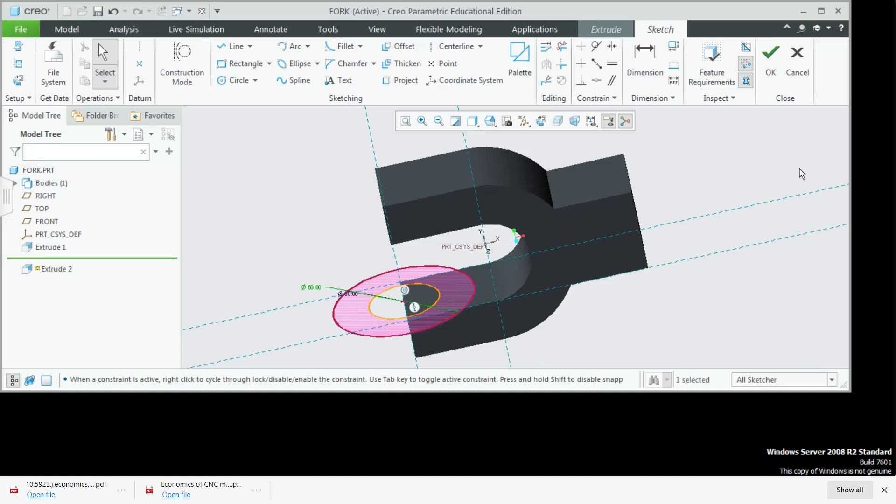
left_click(772, 62)
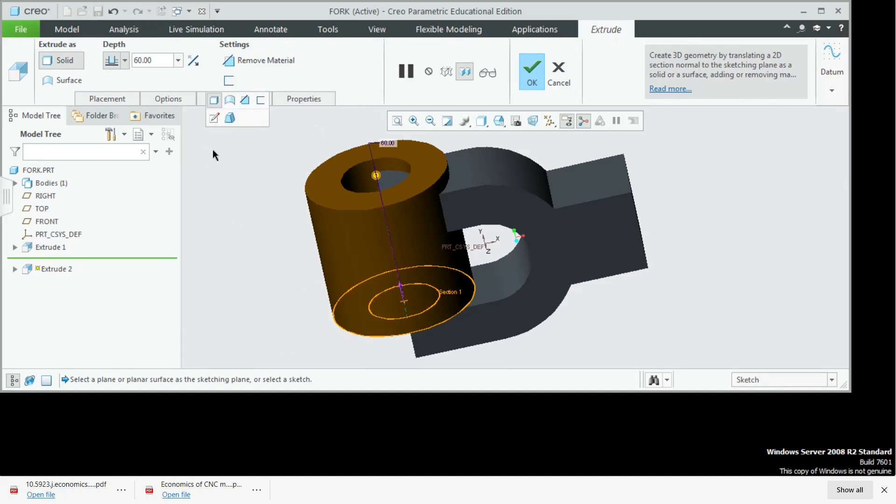
Step: Flip the ring's extrusion direction outward through the lower leg, set its depth to 22 and complete the extrusion
left_click(198, 62)
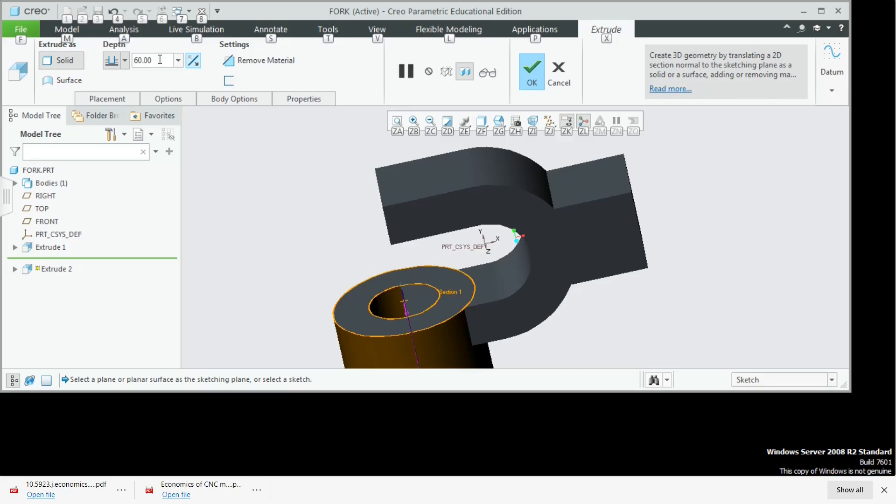
double_click(160, 60)
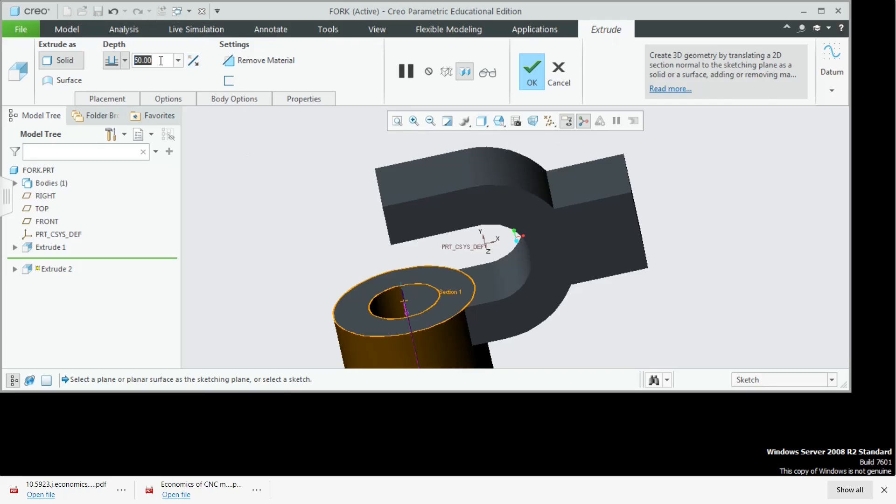
type("22")
key("Return")
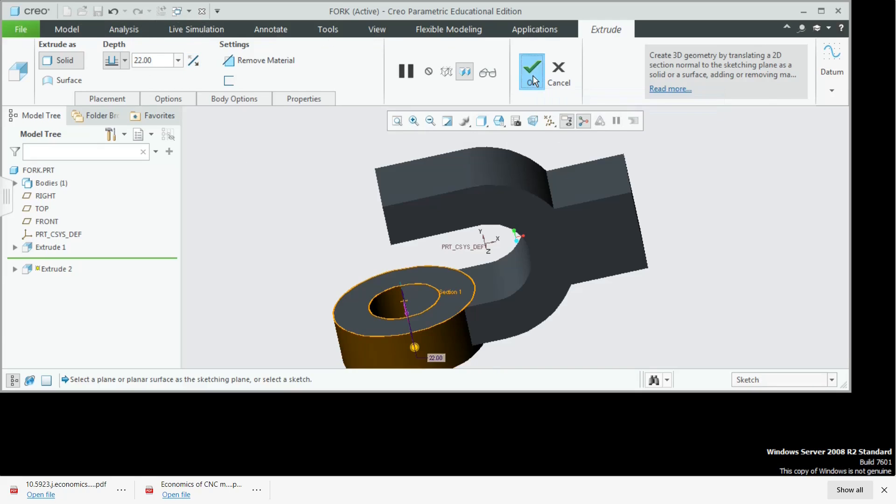
left_click(532, 74)
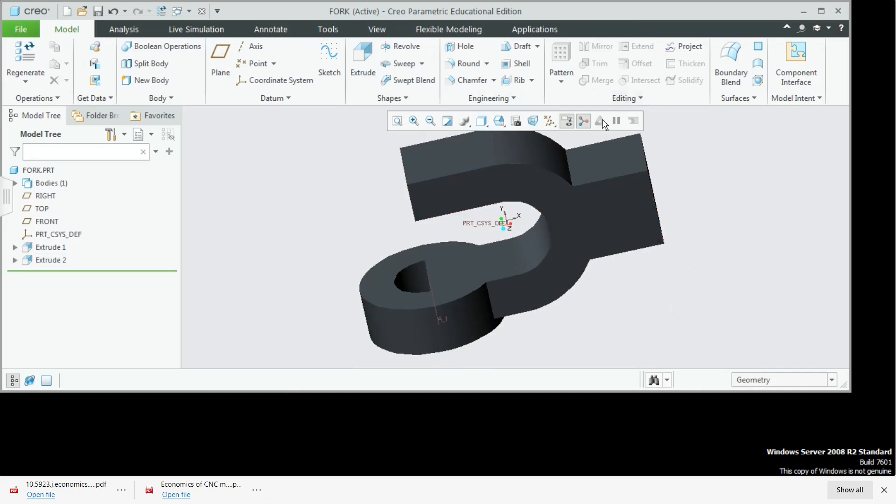
Step: Display the datum planes together with their name tags in the model view
left_click(377, 29)
left_click(597, 49)
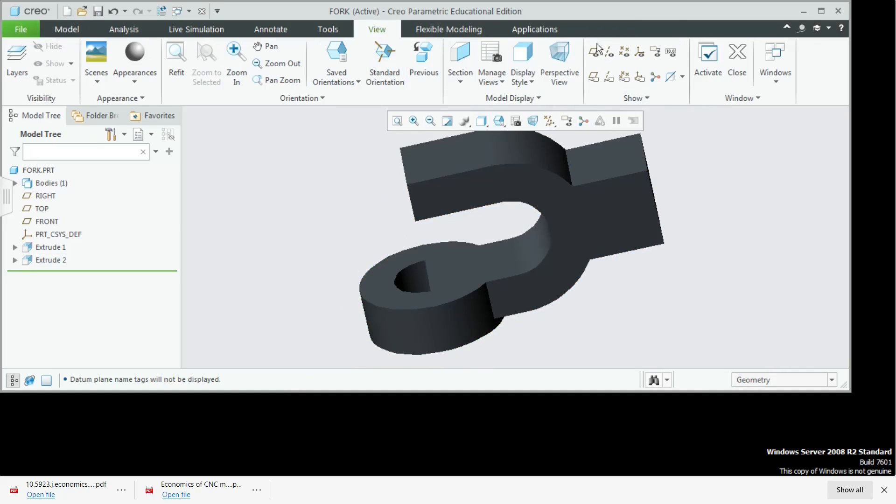
left_click(597, 51)
left_click(595, 77)
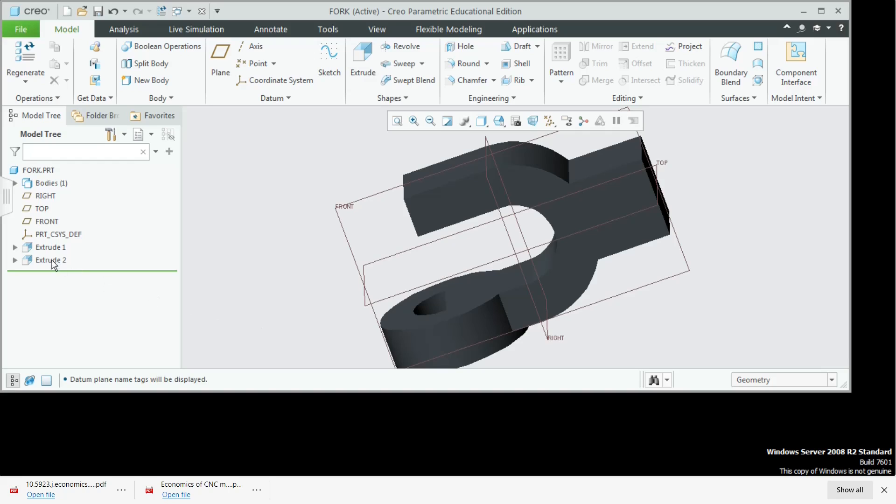
Step: Mirror the lower leg's ring extrusion about the TOP datum plane to create the matching ring on the upper leg
left_click(51, 260)
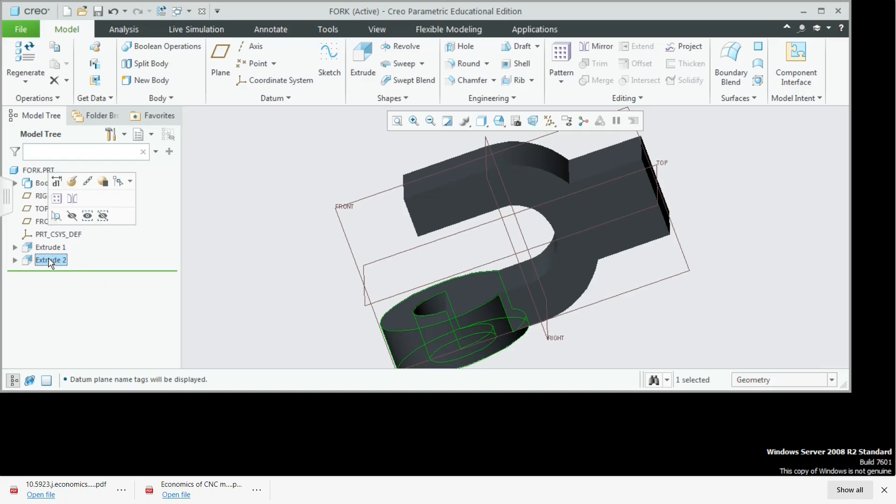
left_click(606, 49)
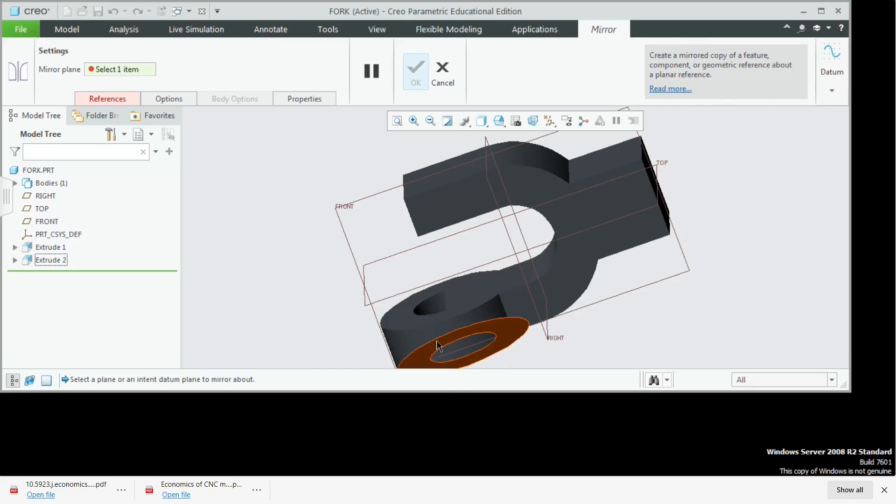
left_click(385, 259)
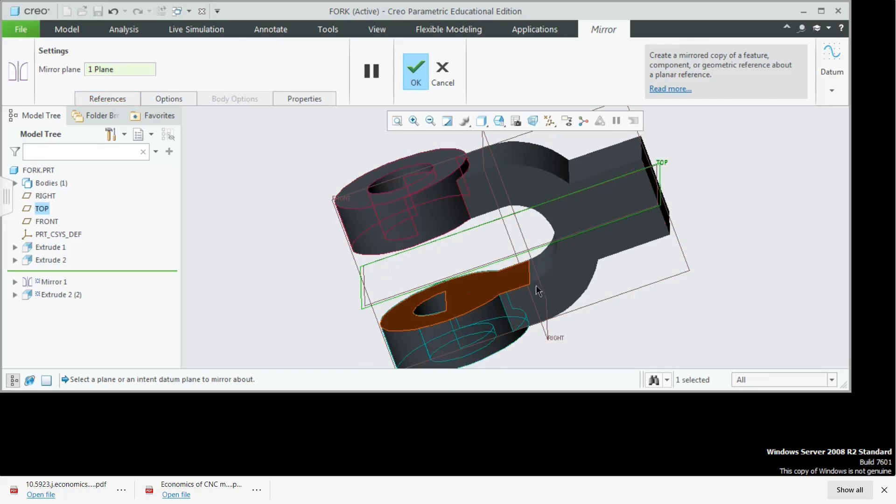
mouse_move(536, 285)
middle_mouse_down()
mouse_move(662, 302)
mouse_move(650, 284)
middle_mouse_up()
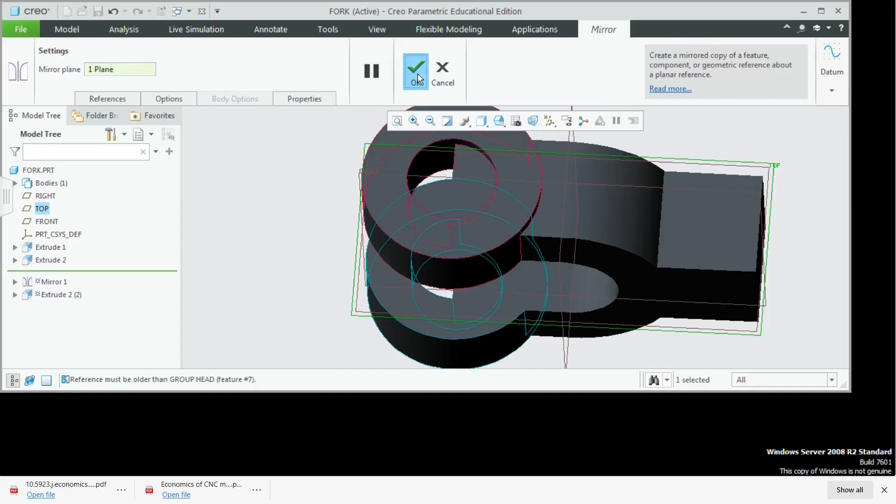
left_click(416, 70)
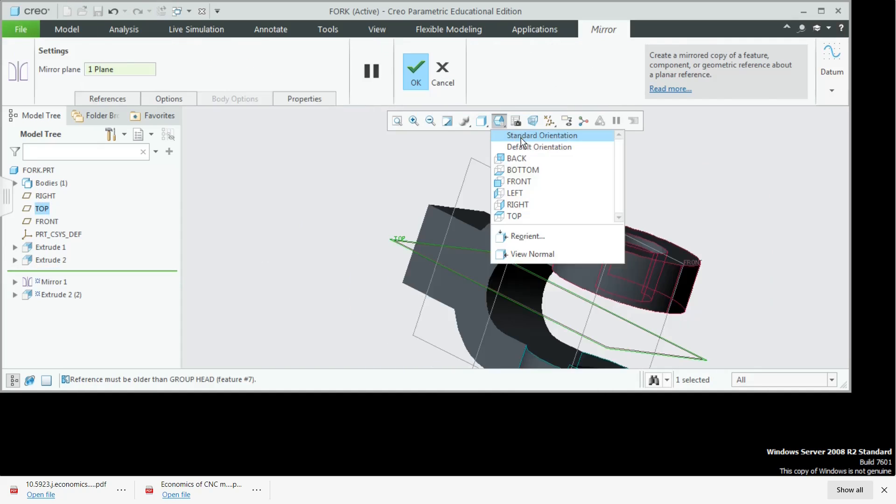
left_click(541, 136)
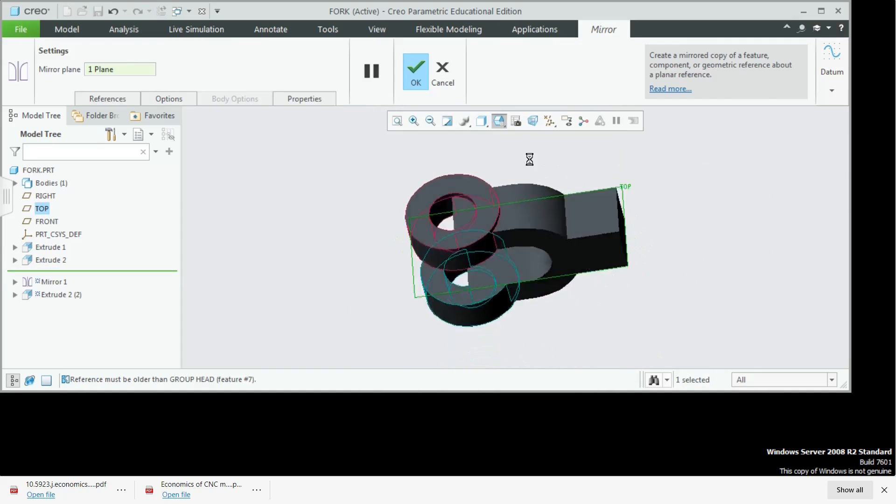
scroll(423, 201, "down", 2)
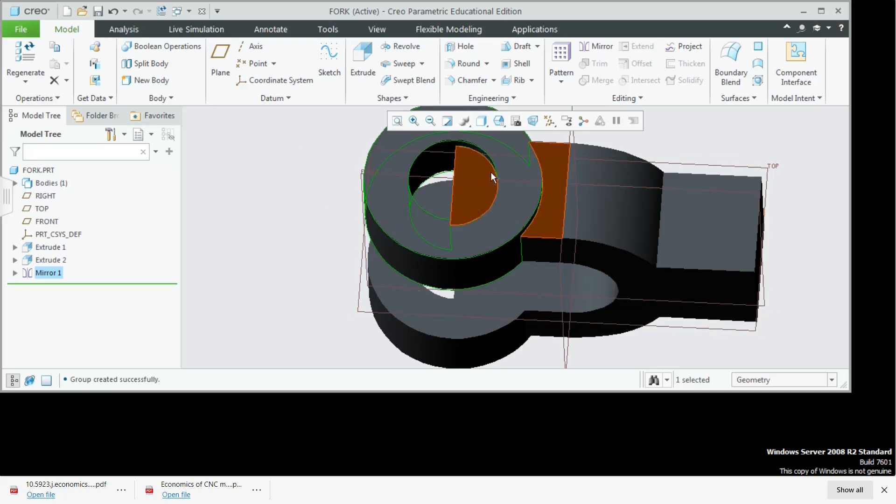
Step: Start an extrusion sketch on the outer face of the upper ring and add the hole's circular edge as a reference
middle_click_drag(561, 312, 554, 294)
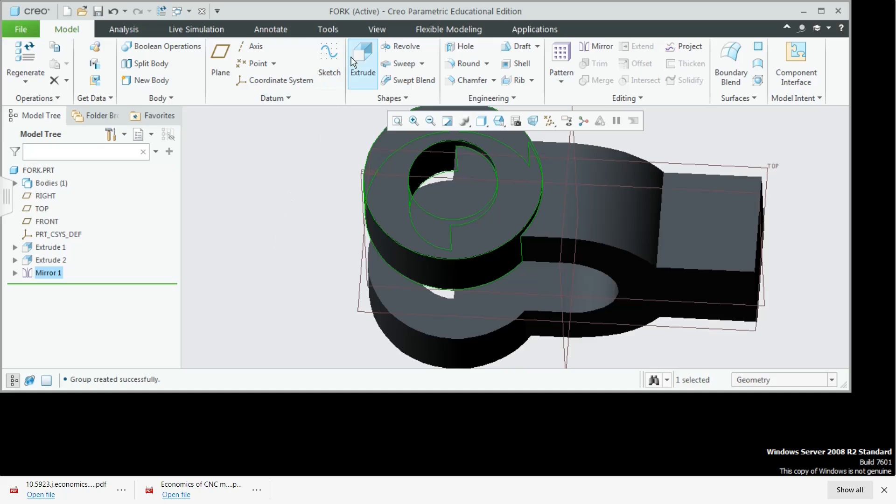
left_click(365, 52)
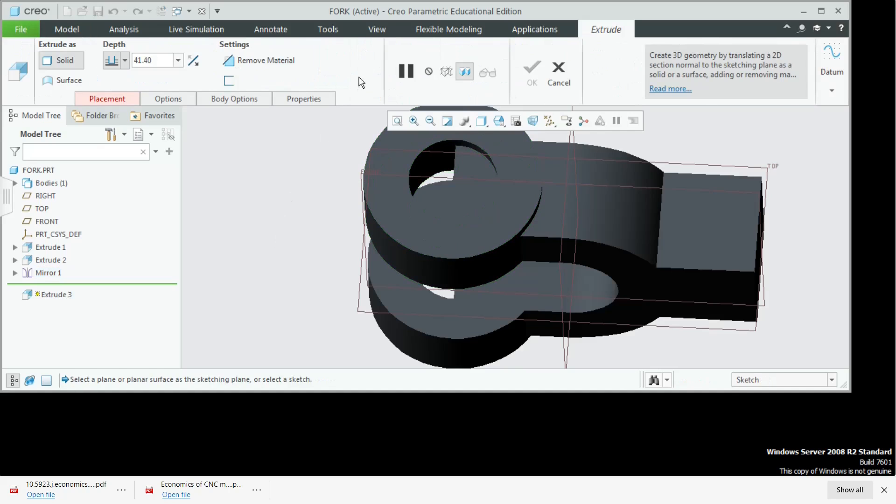
left_click(398, 166)
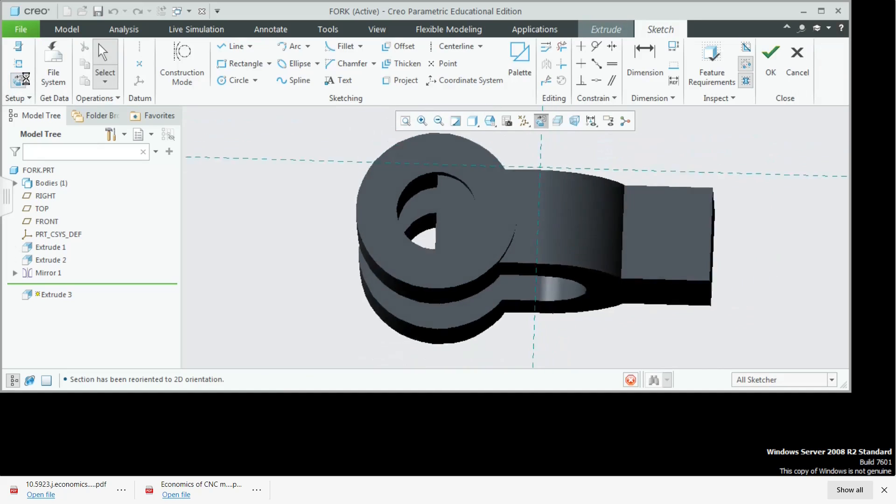
left_click(19, 64)
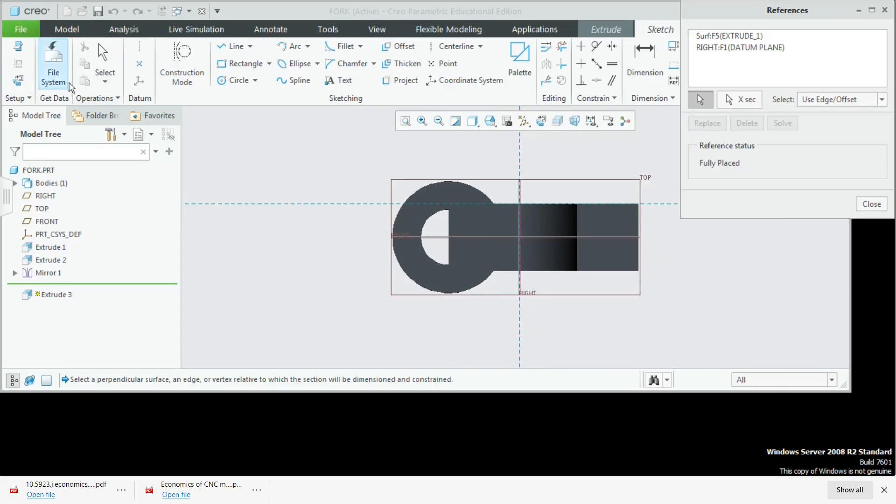
left_click(424, 226)
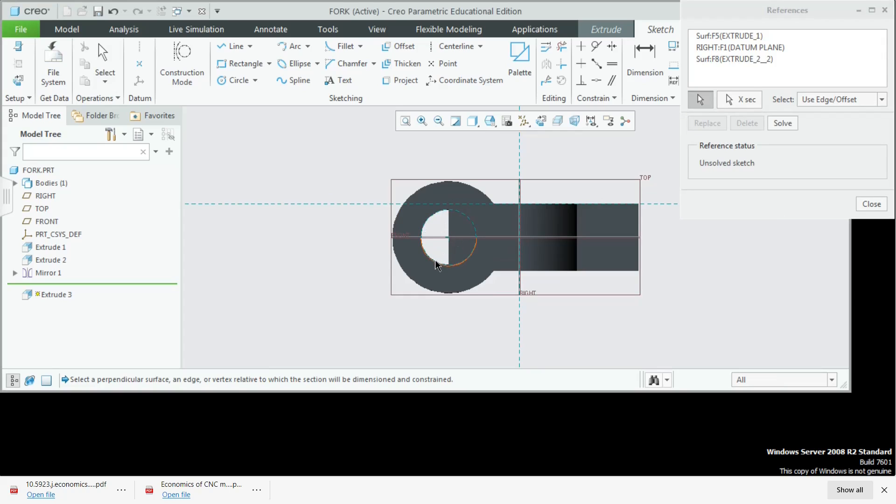
left_click(872, 204)
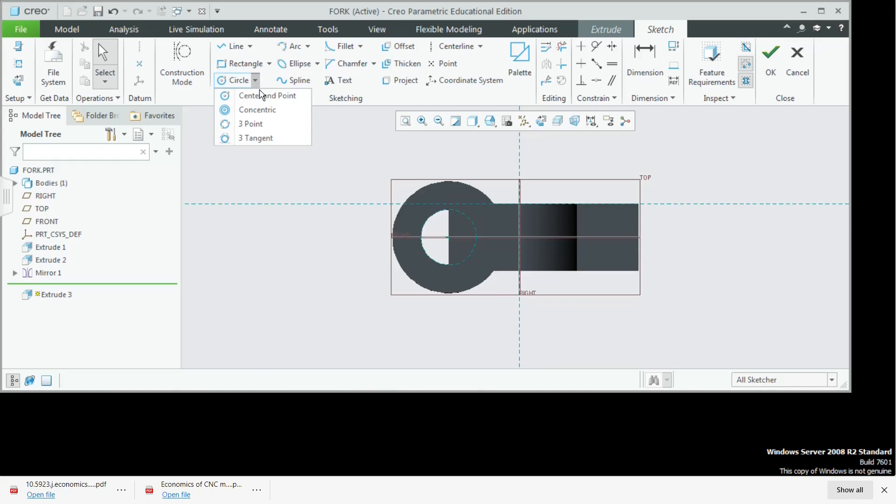
Step: Sketch a circle centred on the upper ring and snapped to its hole edge, and finish the sketch
left_click(261, 96)
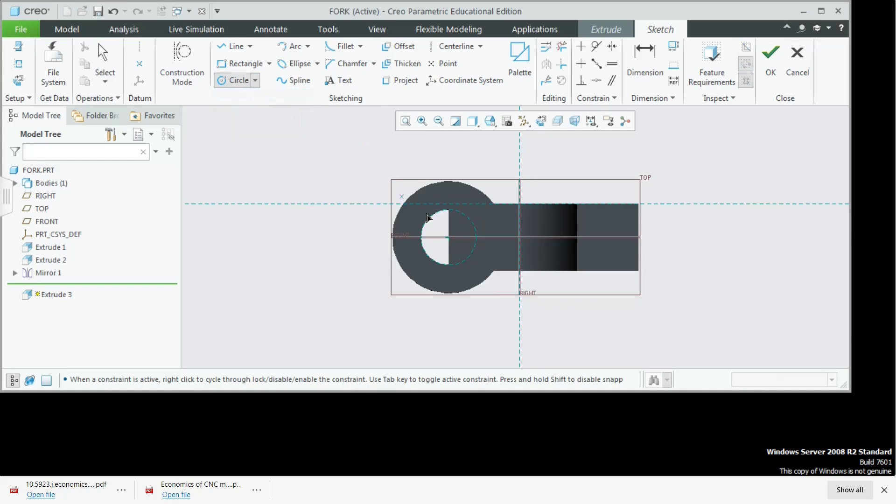
left_click(449, 238)
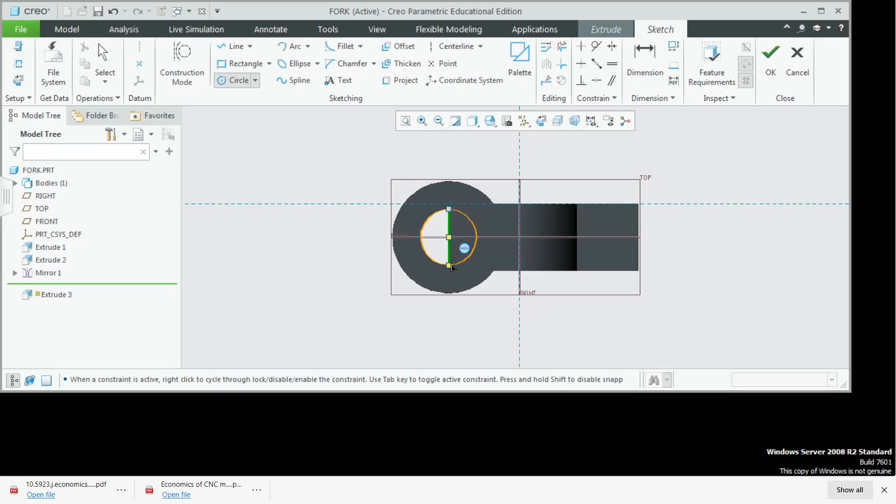
left_click(452, 270)
middle_click_drag(452, 270, 437, 212)
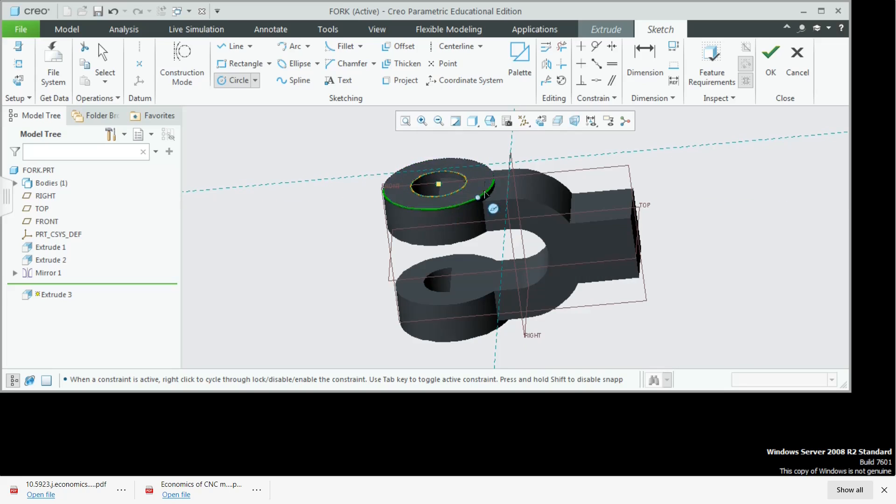
left_click(771, 68)
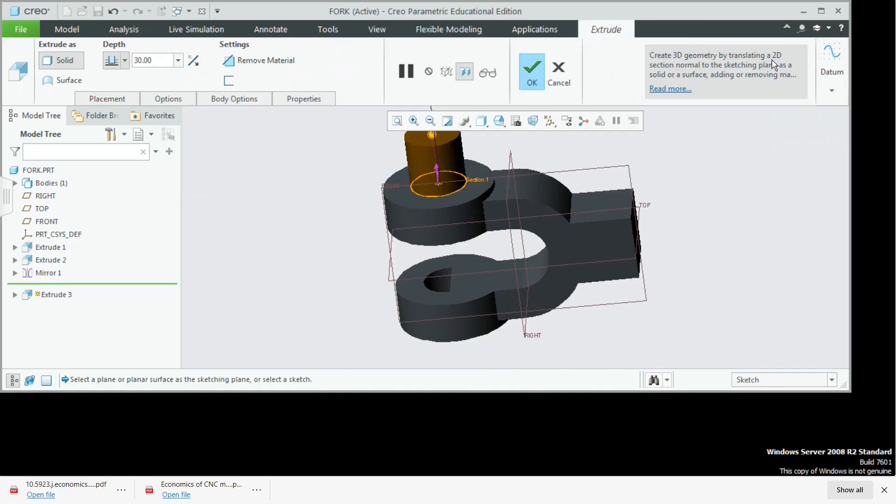
Step: Flip the circle's extrusion into the fork and make it a material-removing cut through all surfaces of both rings
left_click(199, 63)
left_click(125, 60)
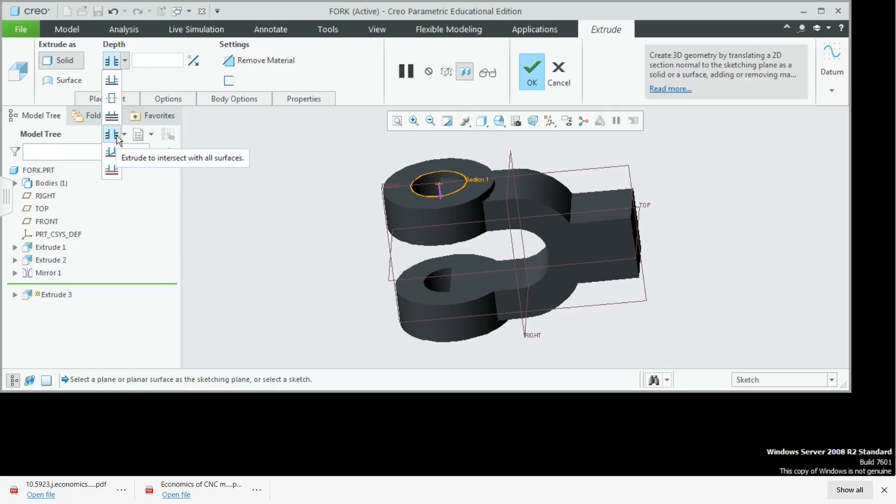
left_click(112, 134)
left_click(231, 62)
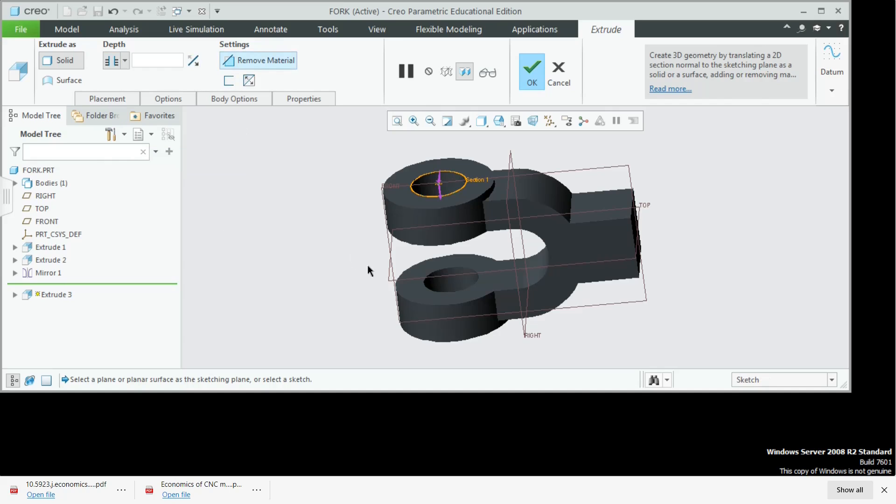
mouse_move(395, 232)
middle_mouse_down()
mouse_move(388, 241)
mouse_move(399, 229)
mouse_move(417, 250)
middle_mouse_up()
left_click(499, 121)
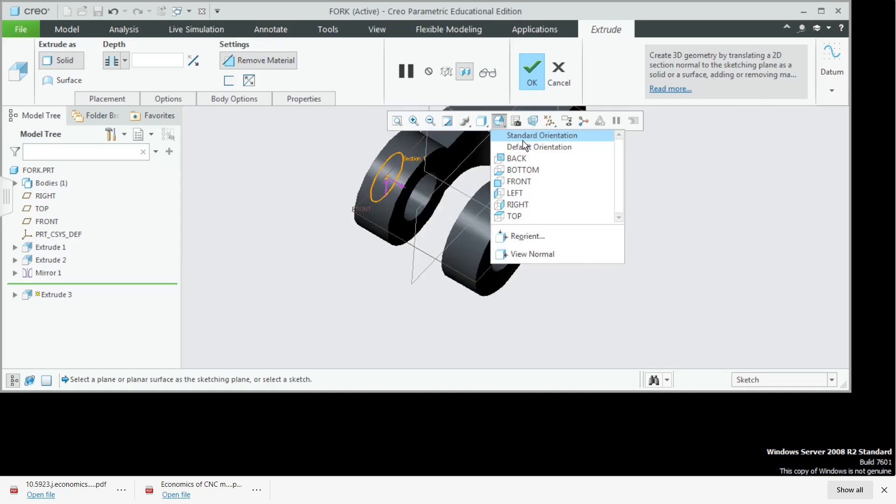
left_click(528, 138)
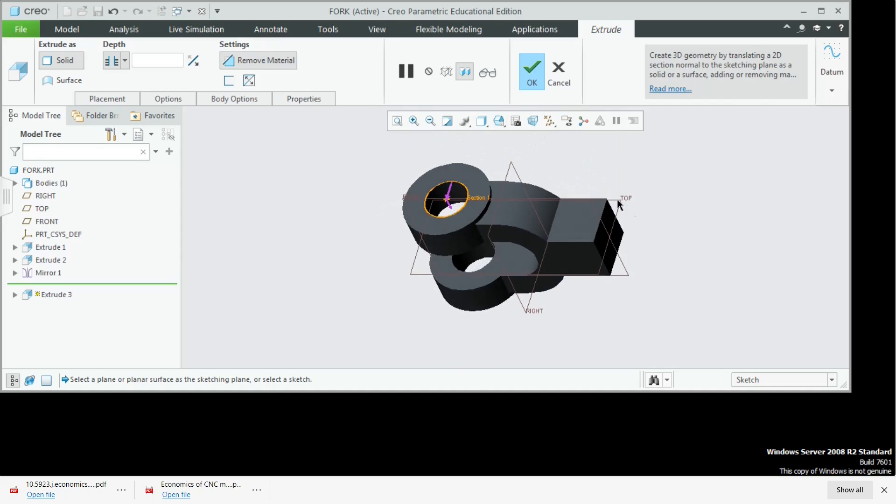
Step: Check the shank in the reference drawing, start an extrusion sketch on the shank's square end face and add its remaining three edges as references
key("alt+Tab")
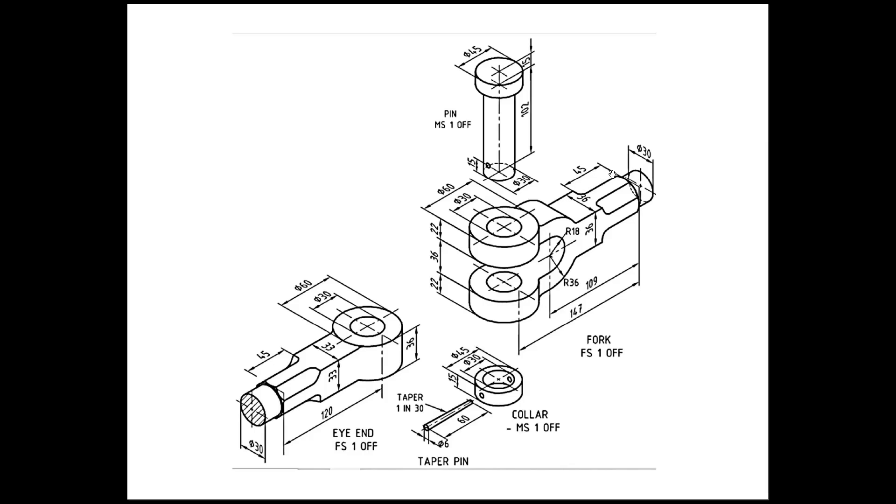
key("alt+Tab")
left_click(363, 65)
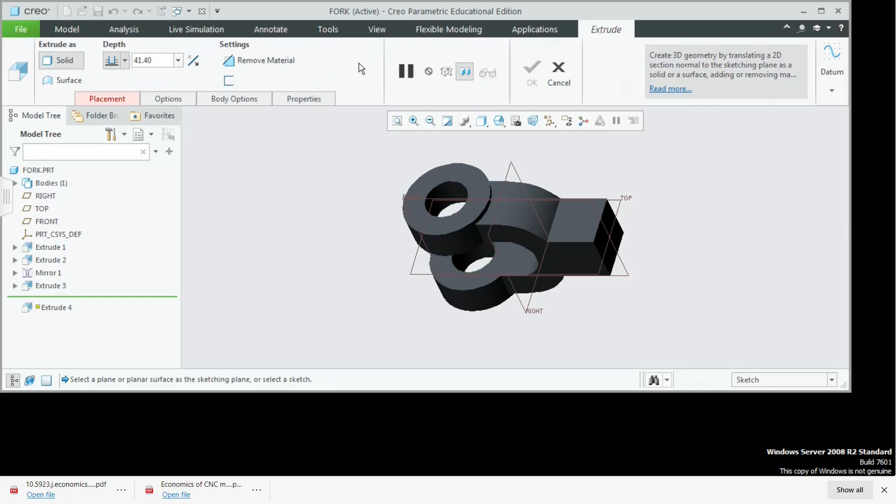
left_click(607, 243)
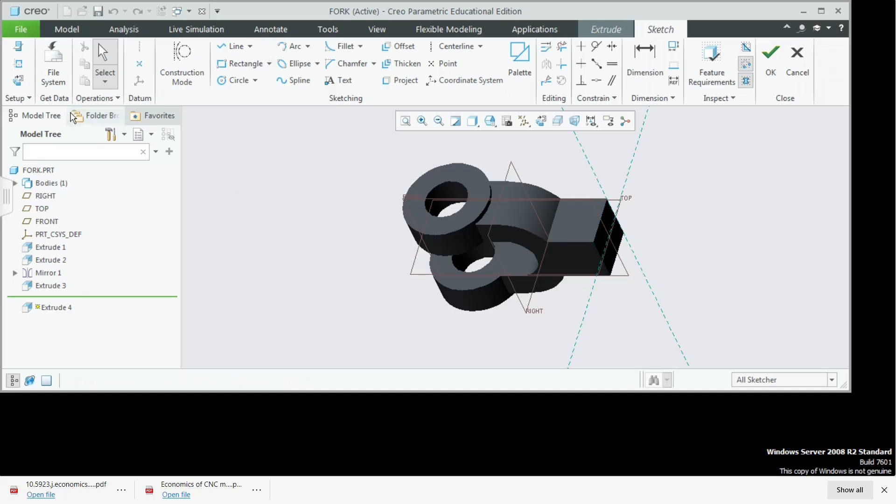
left_click(18, 82)
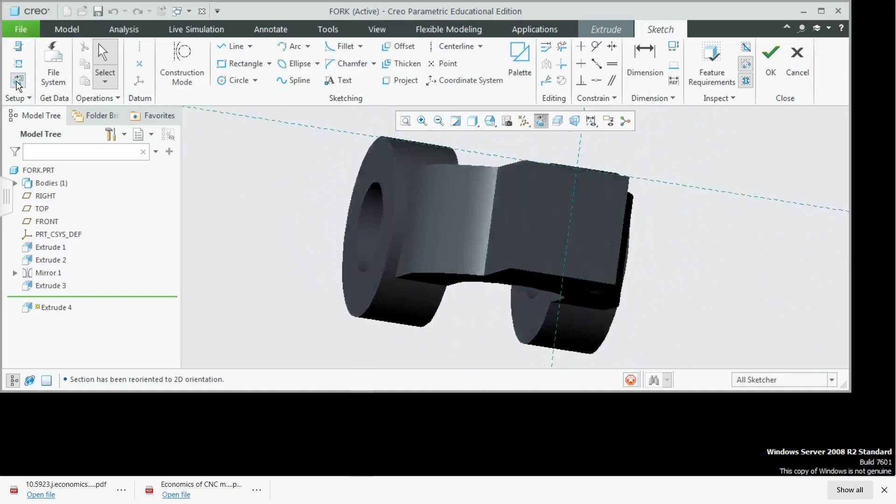
left_click(18, 63)
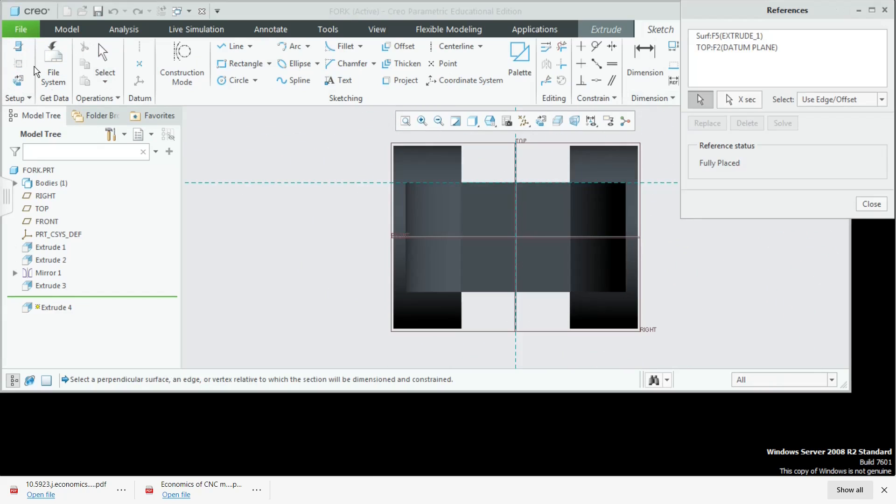
left_click(465, 229)
left_click(488, 293)
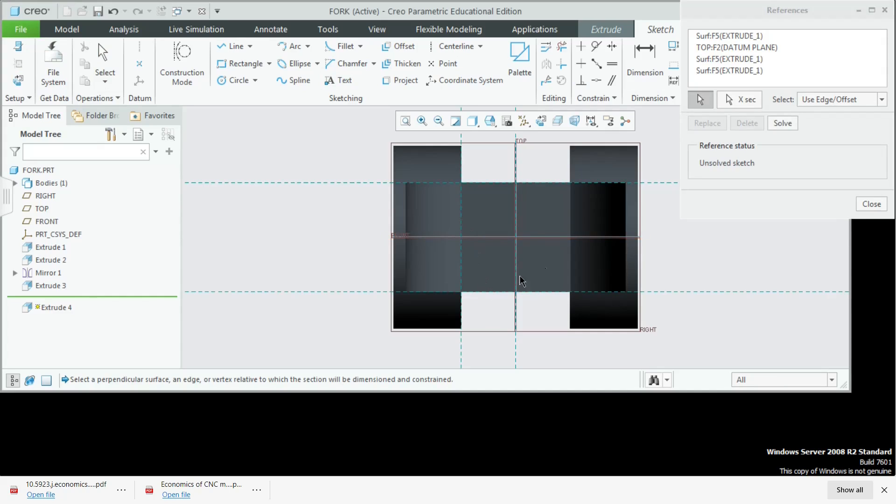
left_click(571, 236)
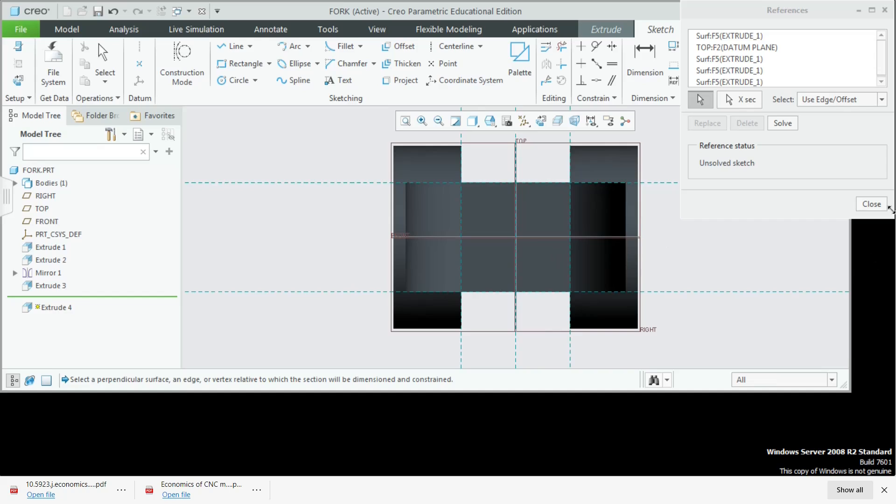
left_click(872, 204)
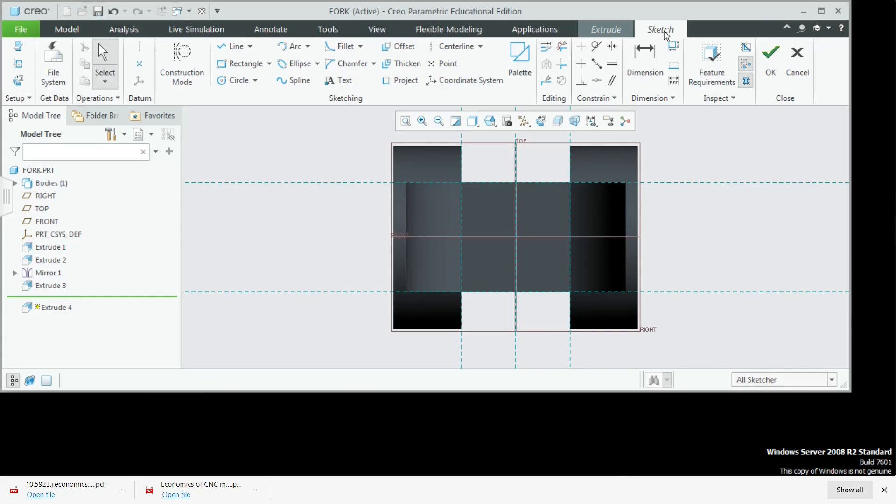
Step: Insert an 8-sided octagon from the Sketcher Palette beside the shank's end face, with side length about 6.52
left_click(526, 65)
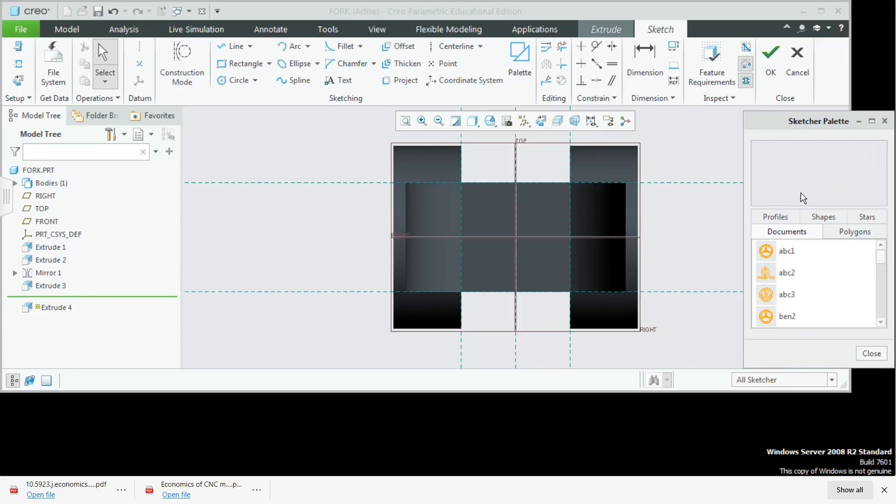
left_click(851, 237)
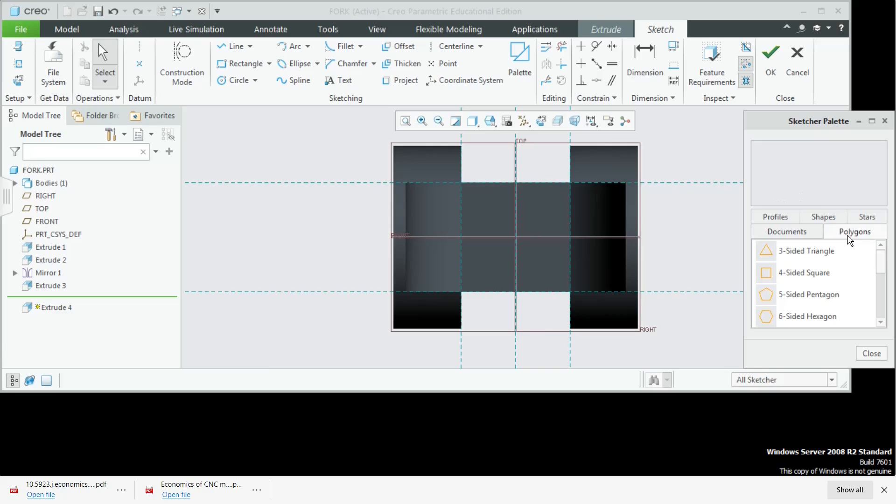
left_click(881, 322)
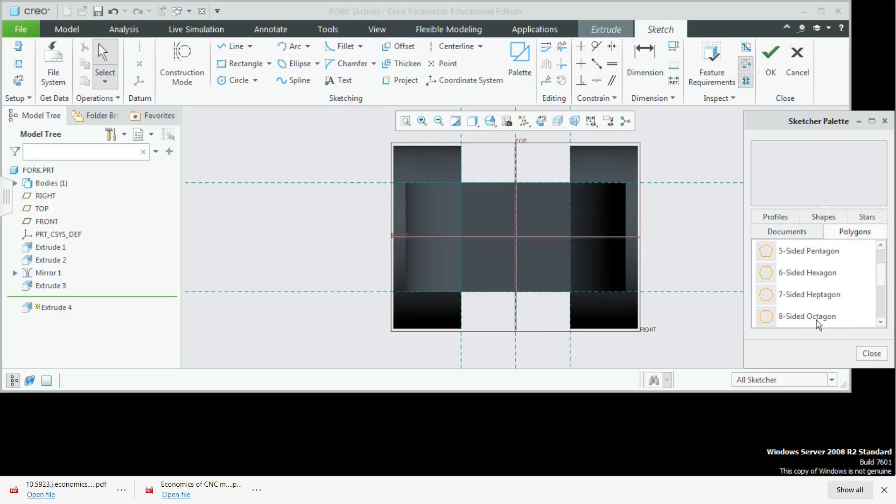
left_click(815, 320)
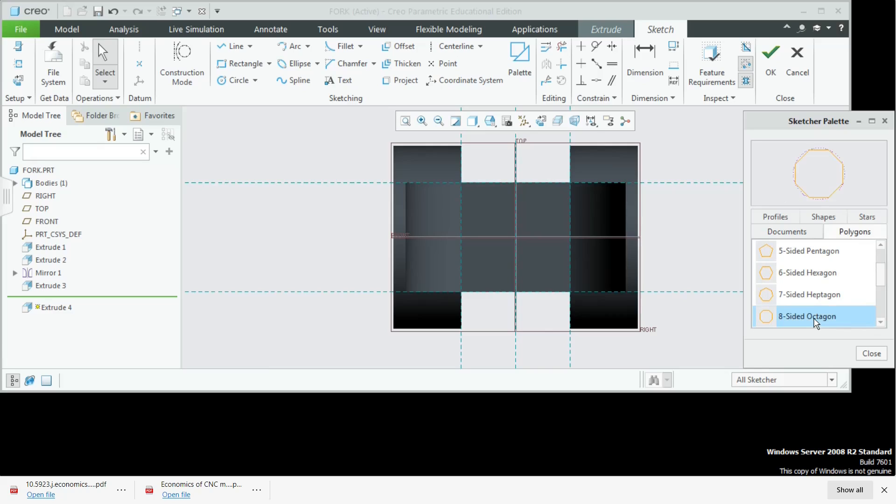
mouse_move(816, 322)
left_mouse_down()
mouse_move(687, 290)
mouse_move(306, 242)
left_mouse_up()
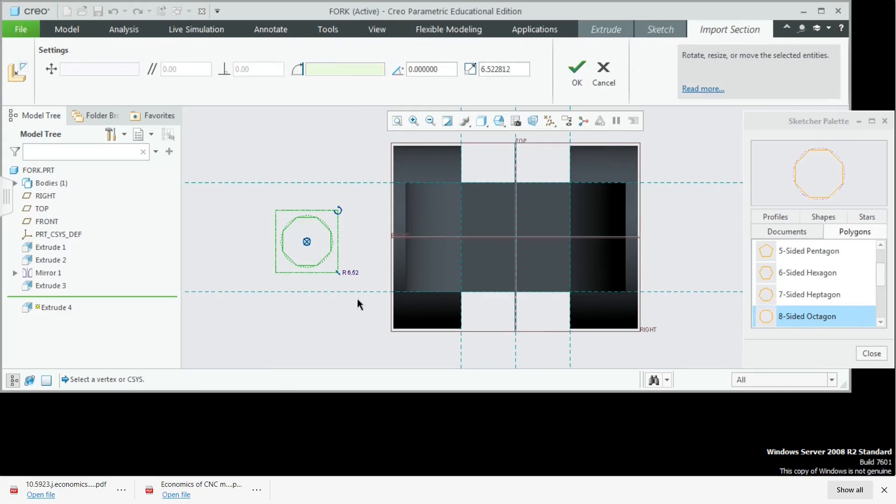
left_click(873, 354)
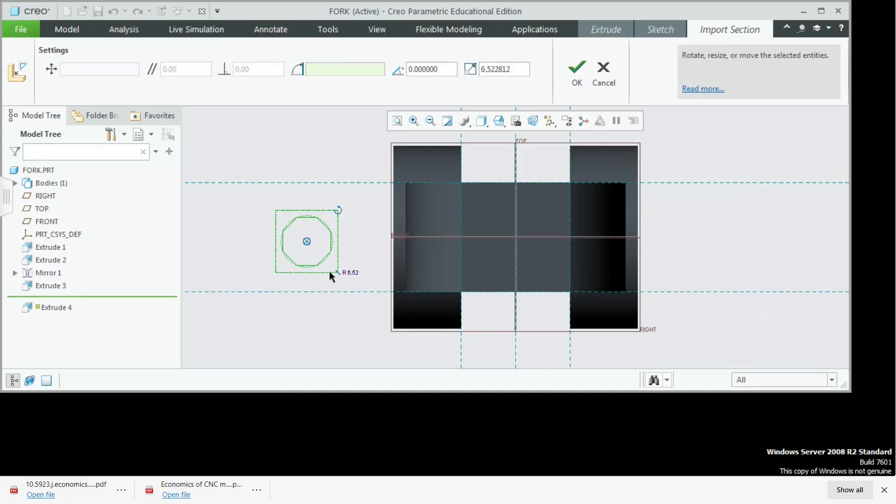
middle_click(259, 212)
scroll(302, 270, "down", 2)
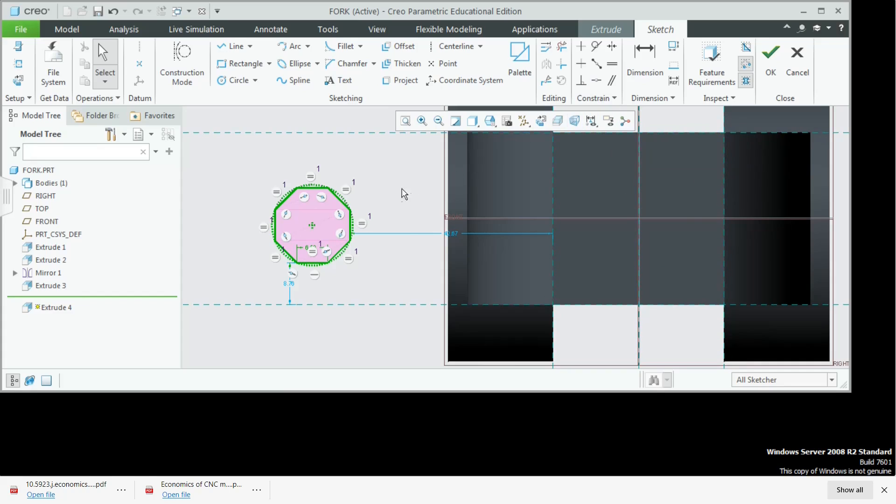
Step: Make the octagon's centre coincident with the vertical and horizontal centre references of the shank's end face
left_click(598, 82)
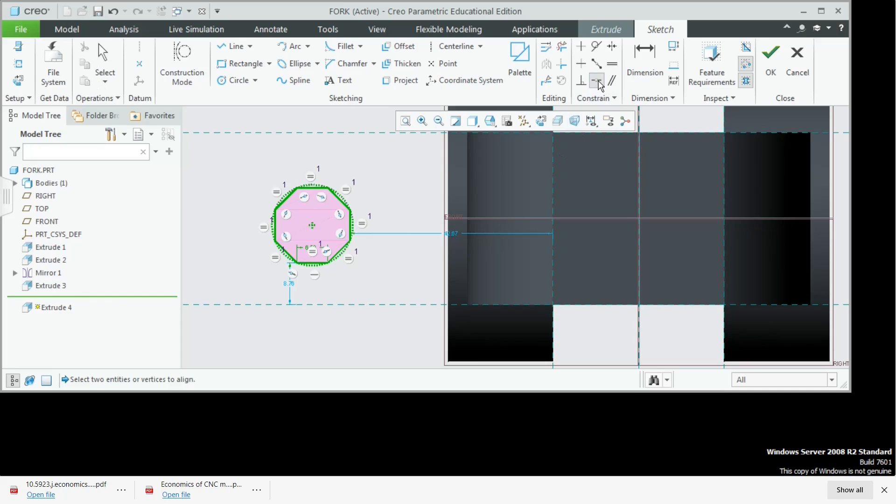
left_click(314, 227)
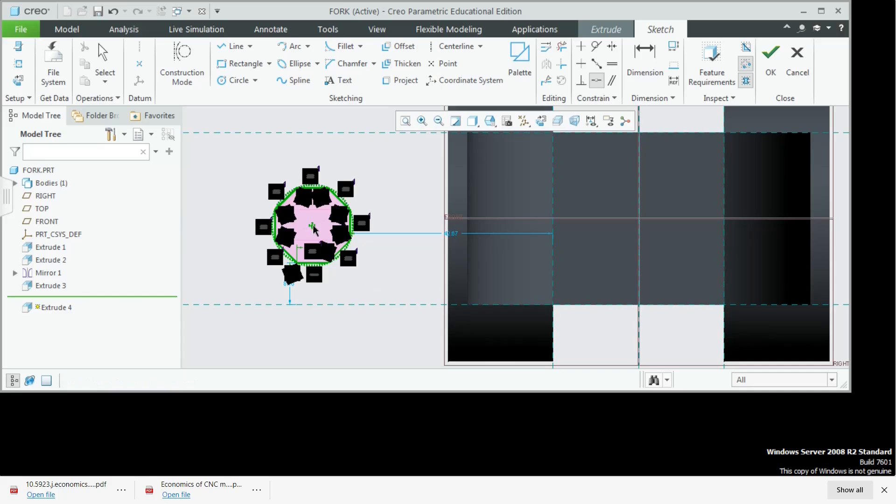
left_click(641, 271)
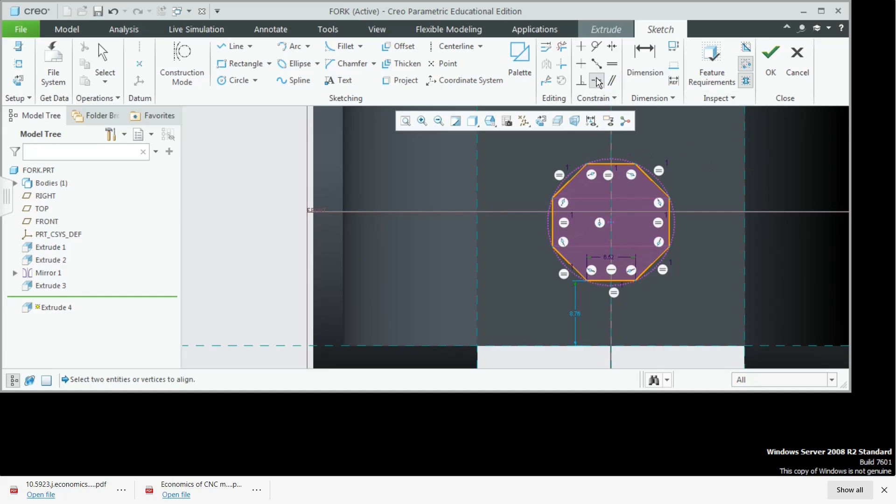
left_click(612, 223)
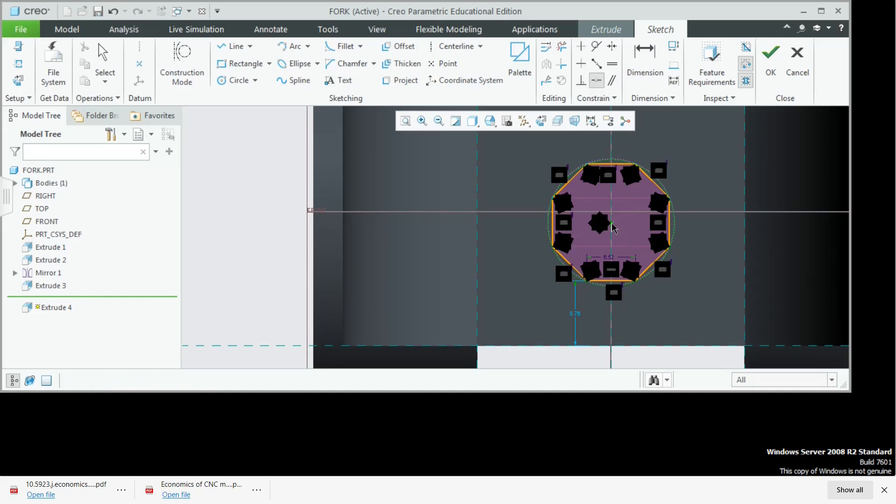
left_click(525, 213)
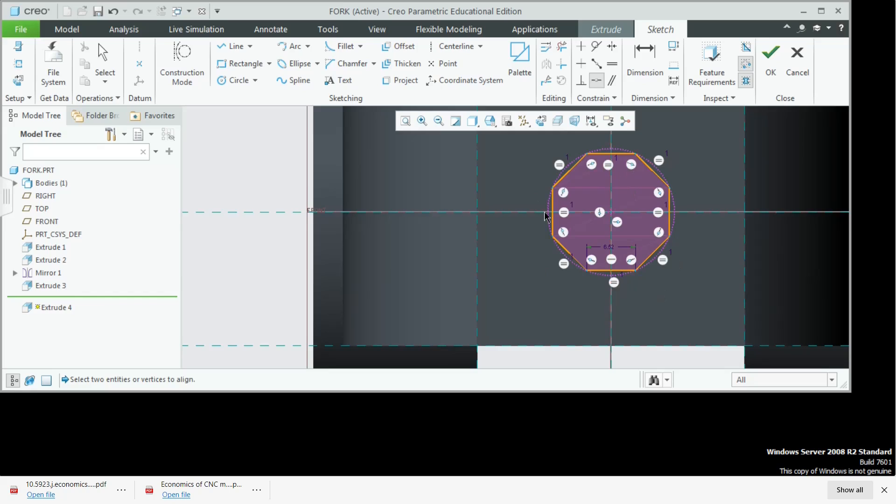
Step: Make the octagon's lower side coincident with the square's lower edge, deleting the conflicting side-length dimension, and finish the sketch
left_click(610, 273)
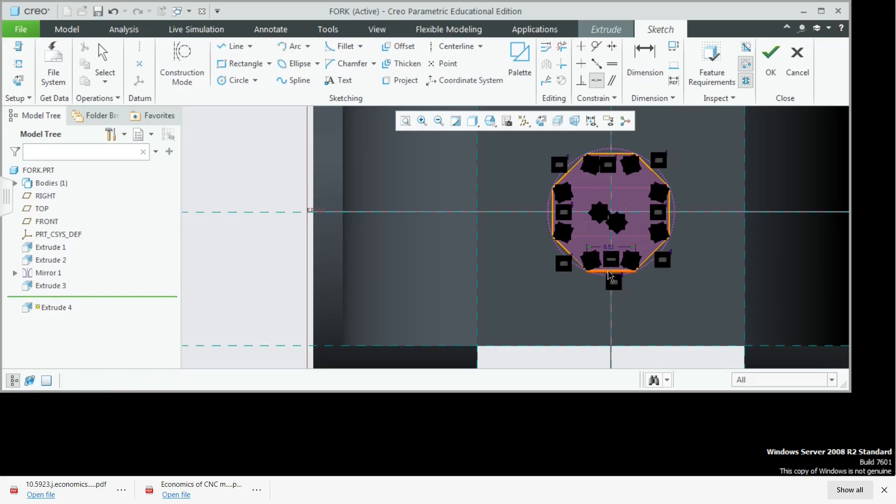
left_click(597, 351)
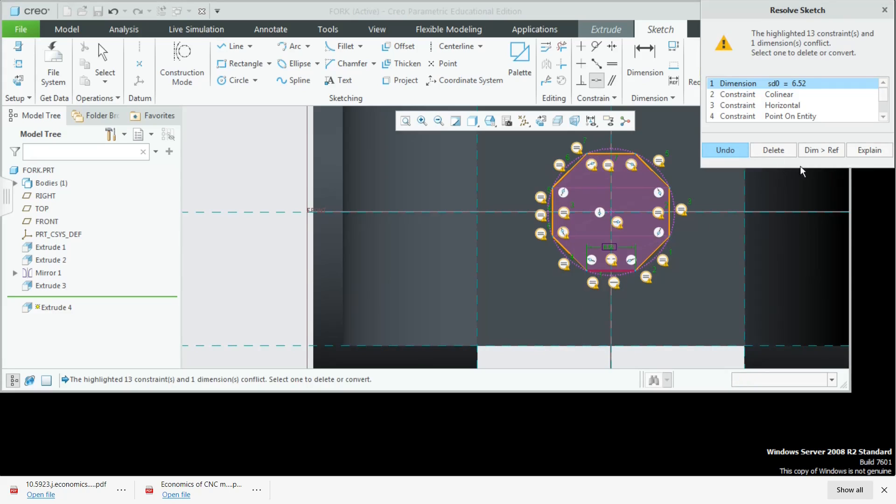
left_click(773, 150)
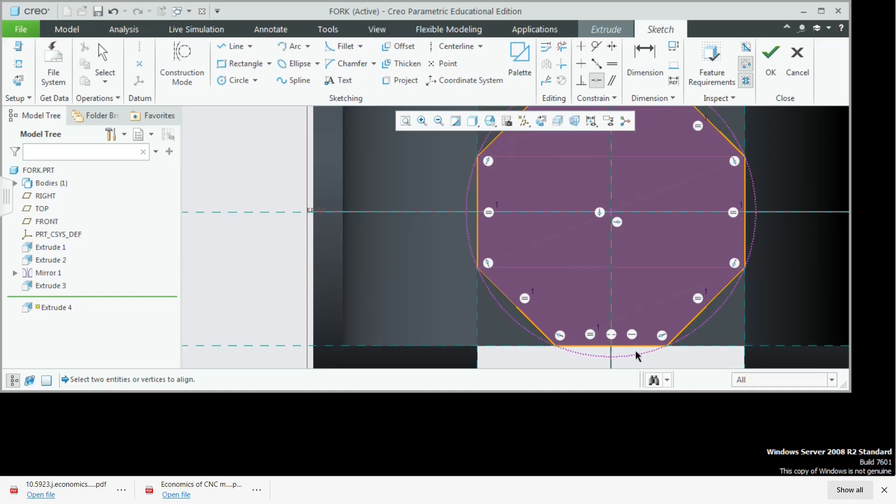
left_click(771, 60)
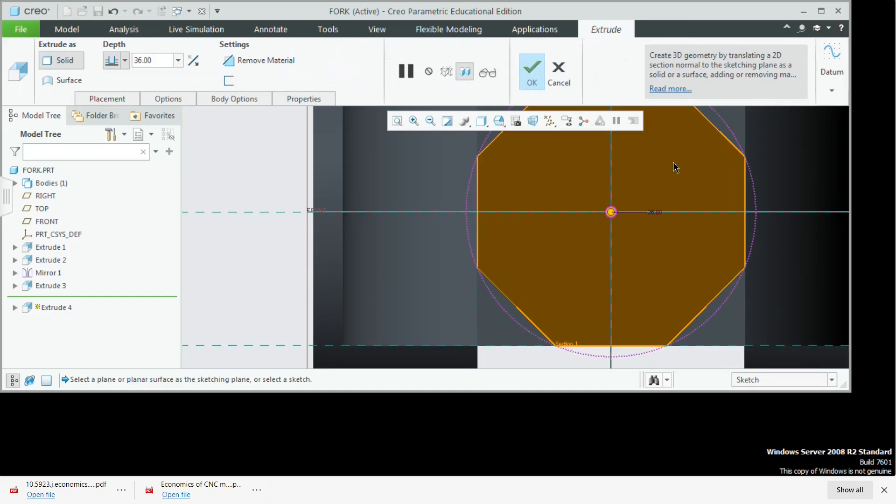
Step: Extrude the octagon as a solid outward from the shank's end face to a depth of 45
mouse_move(626, 223)
middle_mouse_down()
mouse_move(606, 232)
mouse_move(660, 228)
mouse_move(653, 217)
middle_mouse_up()
left_click(160, 60)
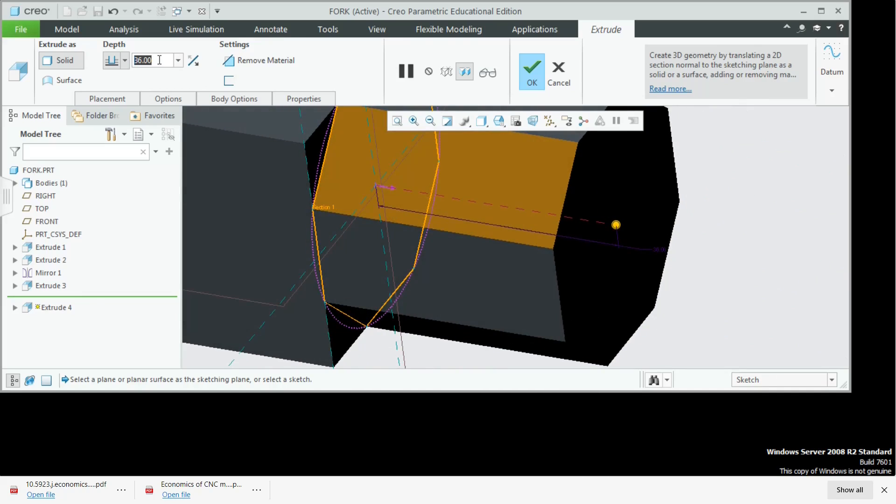
type("45")
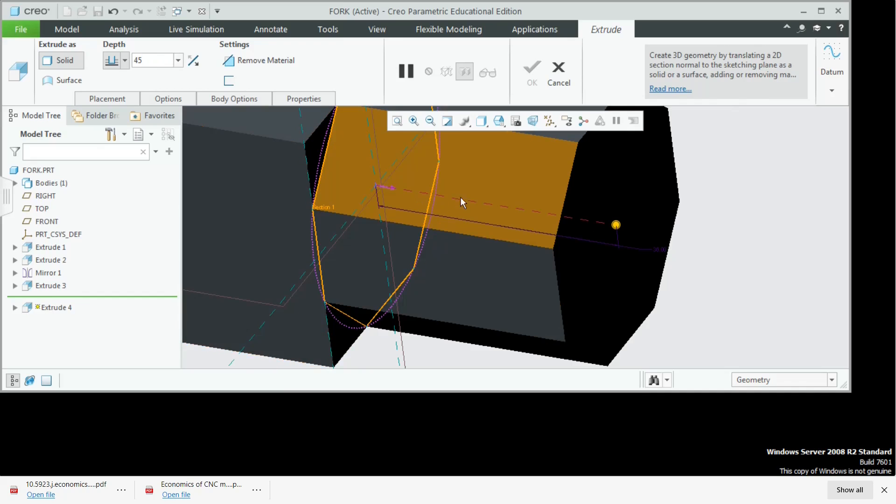
left_click(746, 231)
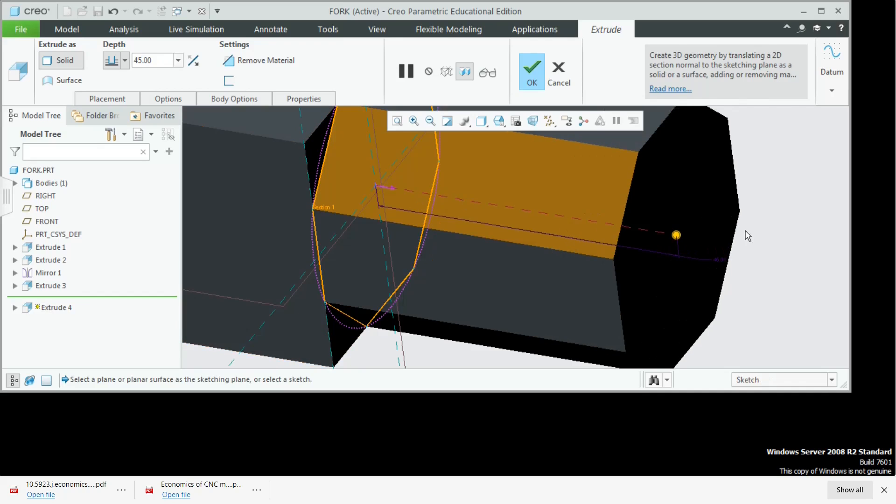
left_click(531, 73)
scroll(491, 225, "up", 6)
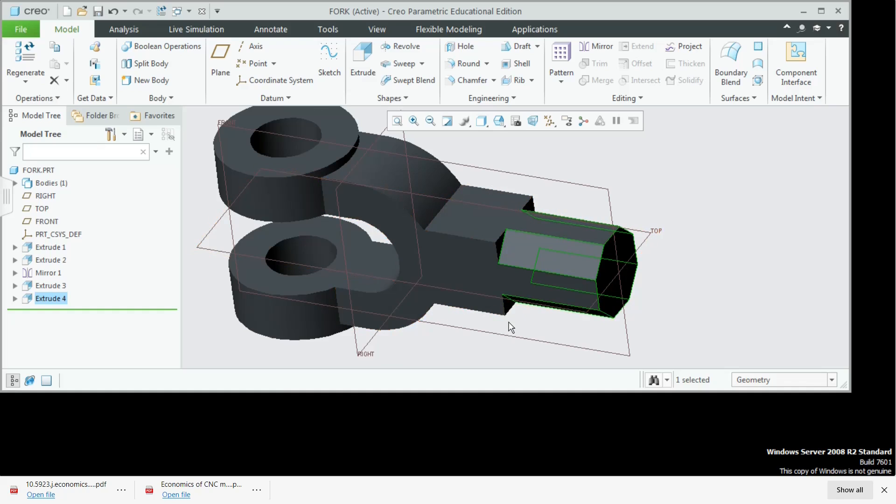
Step: Round one inner corner edge where an octagon's slanted face meets the square shank's shoulder, with radius 7
scroll(511, 326, "down", 3)
middle_click_drag(537, 264, 844, 216)
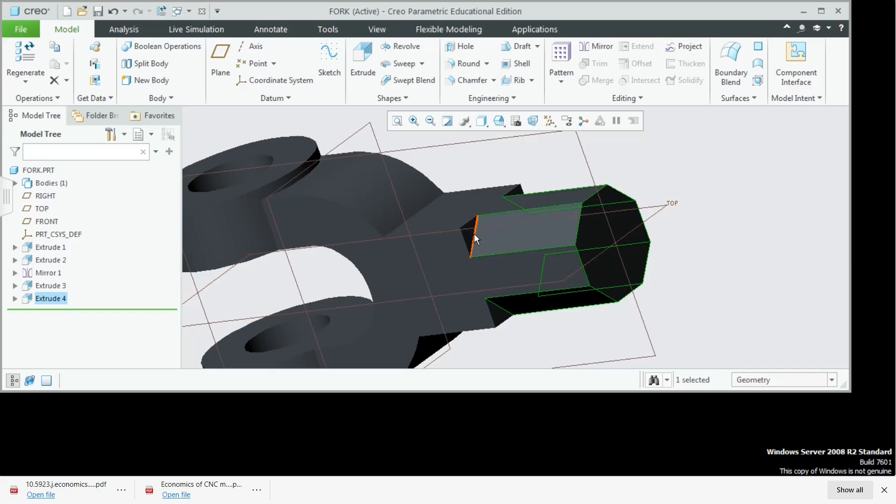
left_click(467, 64)
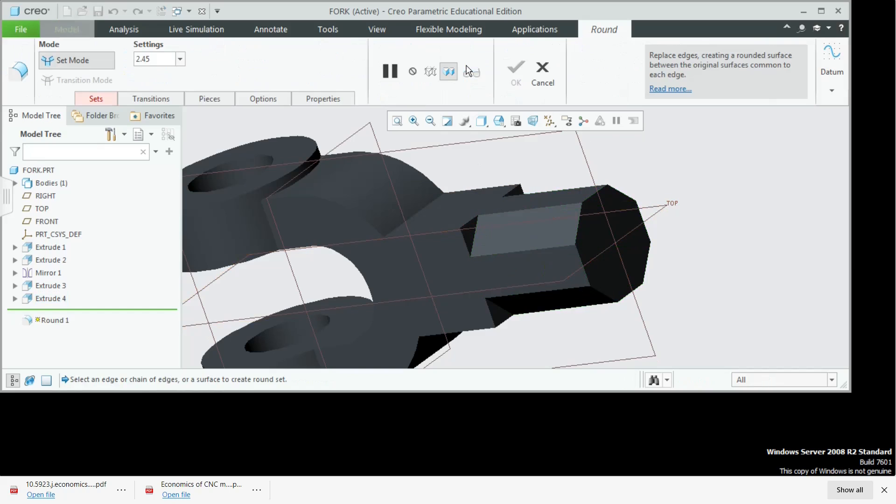
left_click(474, 235)
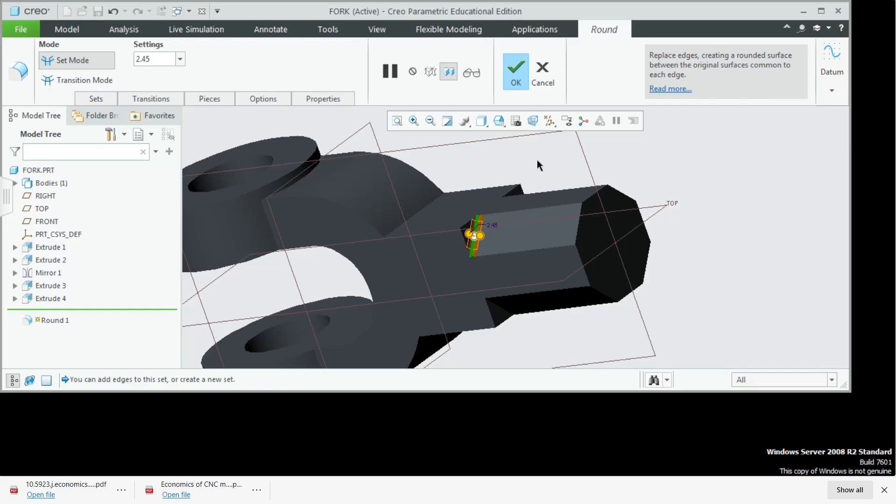
double_click(161, 62)
type("7")
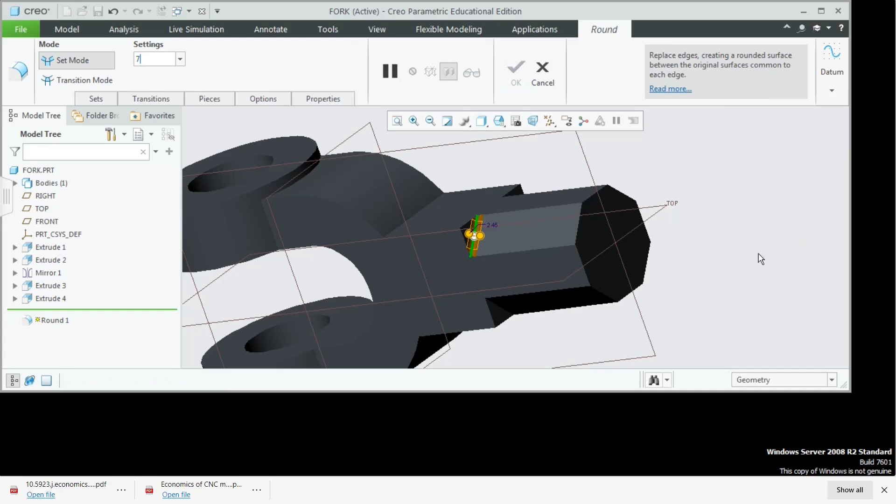
key("Return")
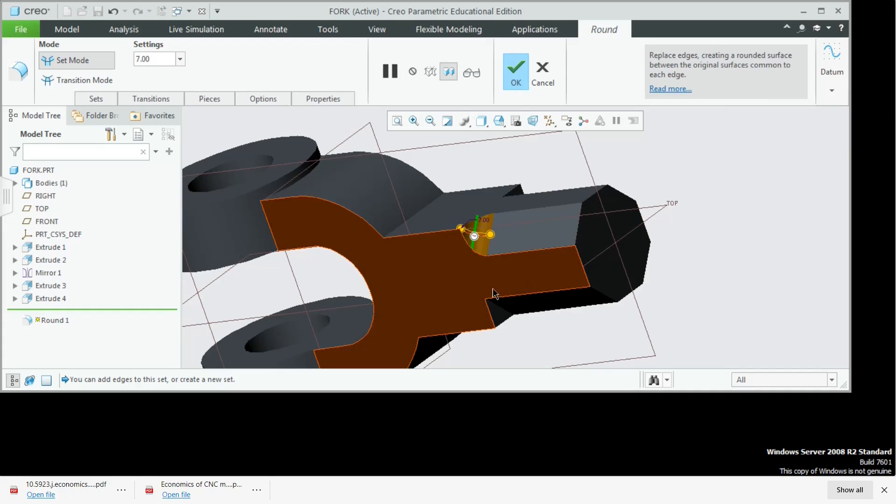
mouse_move(498, 295)
middle_mouse_down()
mouse_move(489, 286)
mouse_move(497, 295)
mouse_move(501, 283)
mouse_move(484, 280)
mouse_move(495, 285)
middle_mouse_up()
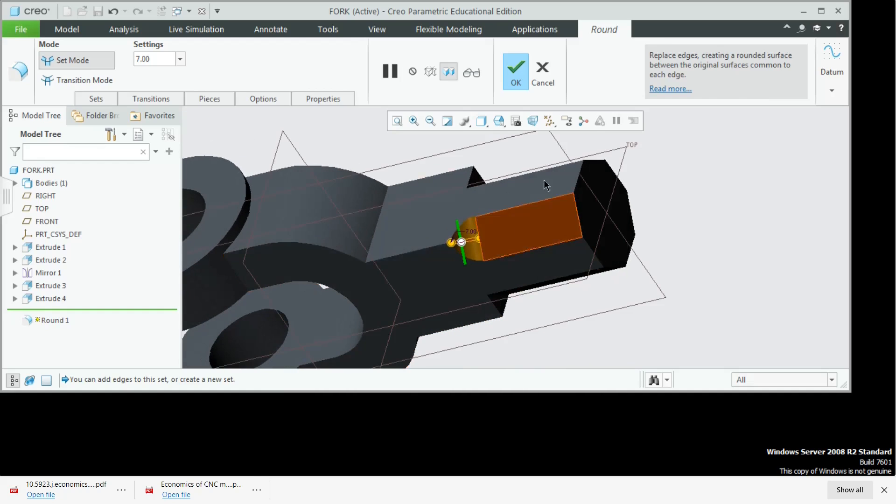
left_click(516, 70)
Step: Add a radius 7 round to the adjacent corner edge between the octagonal section and the square shank's shoulder
middle_click_drag(487, 215, 491, 154)
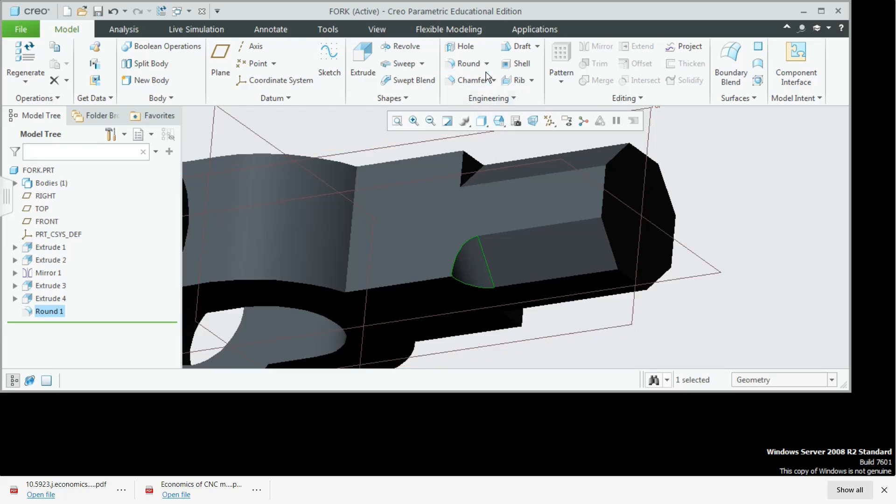
left_click(474, 64)
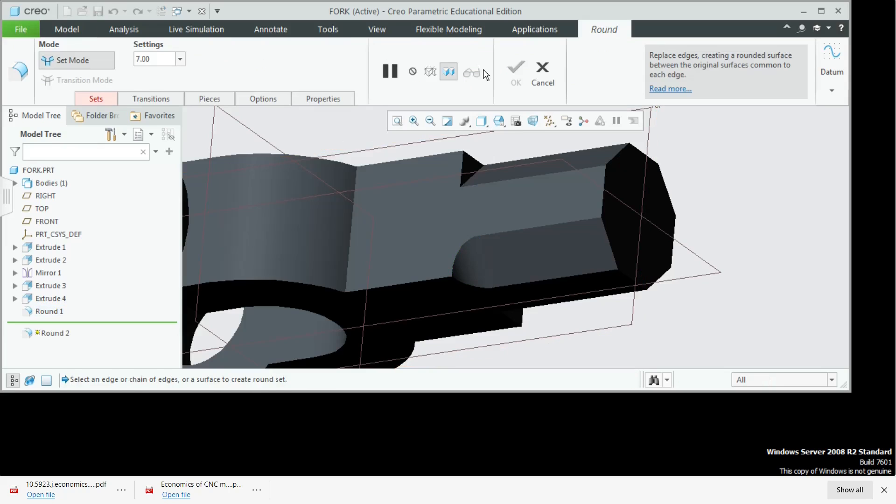
left_click(481, 167)
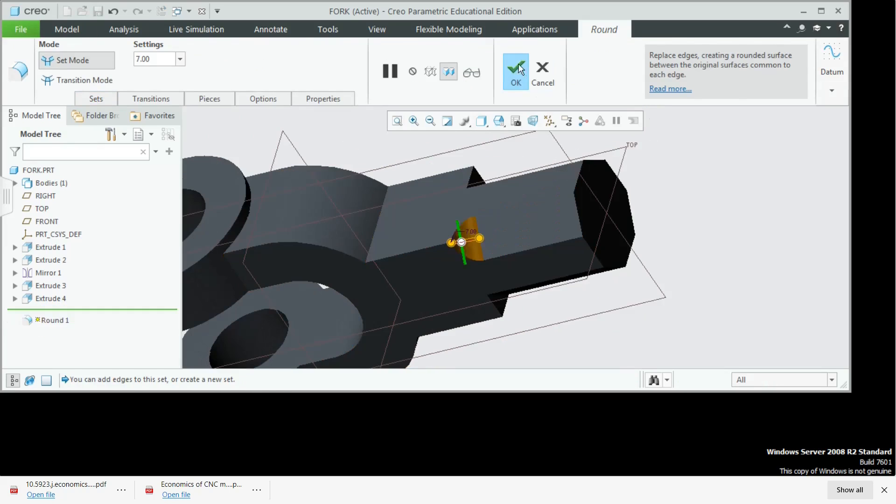
left_click(516, 69)
Step: Round the two remaining octagon-to-shoulder corner edges on the shank's opposite side with radius 7, as separate round features
middle_click_drag(520, 160, 677, 160)
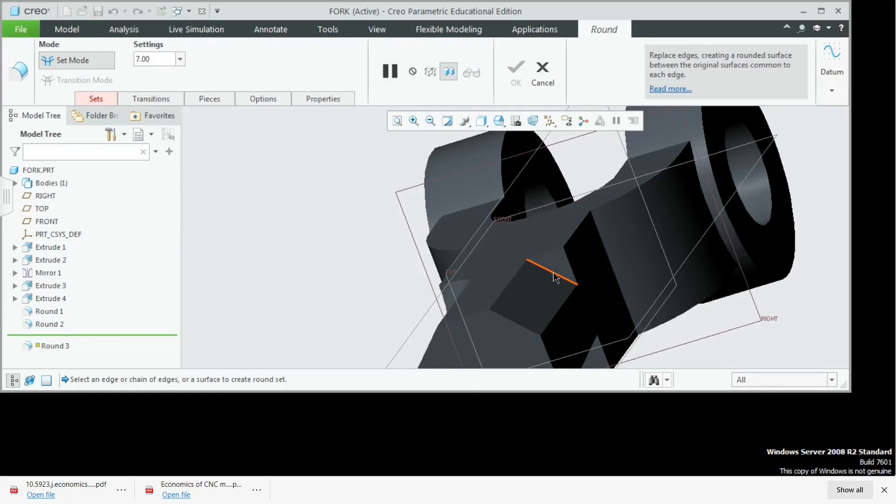
left_click(555, 278)
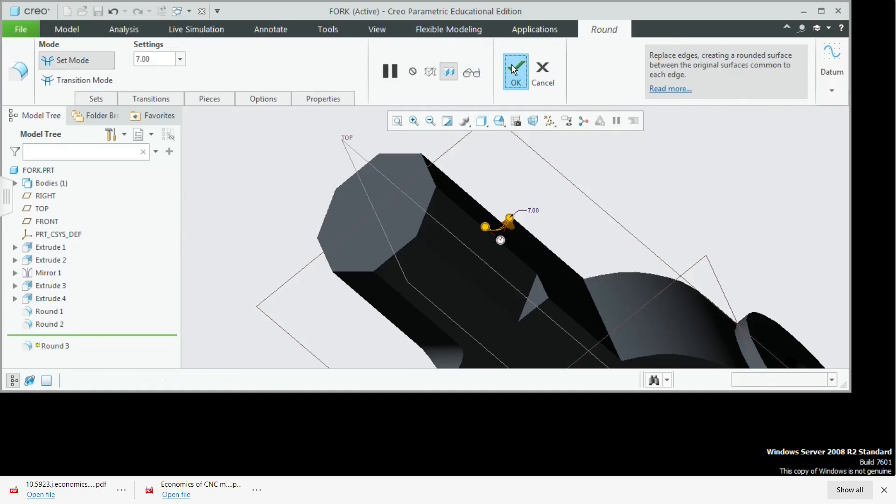
left_click(516, 69)
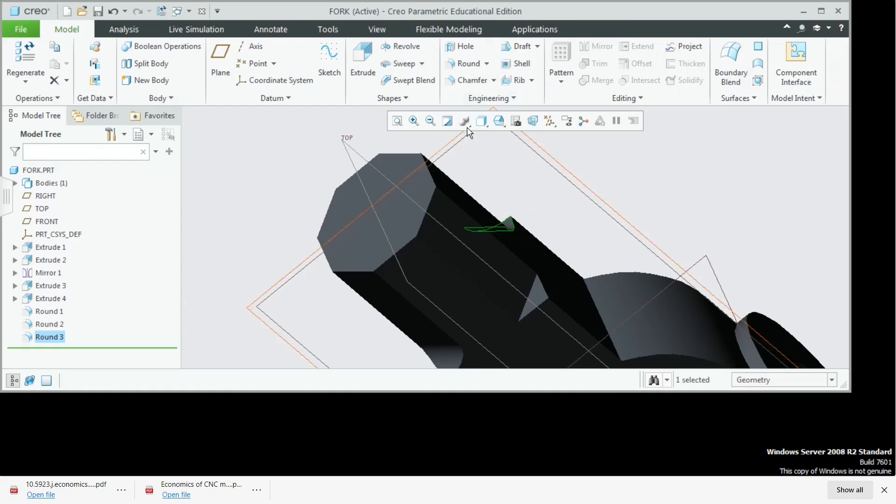
left_click(471, 64)
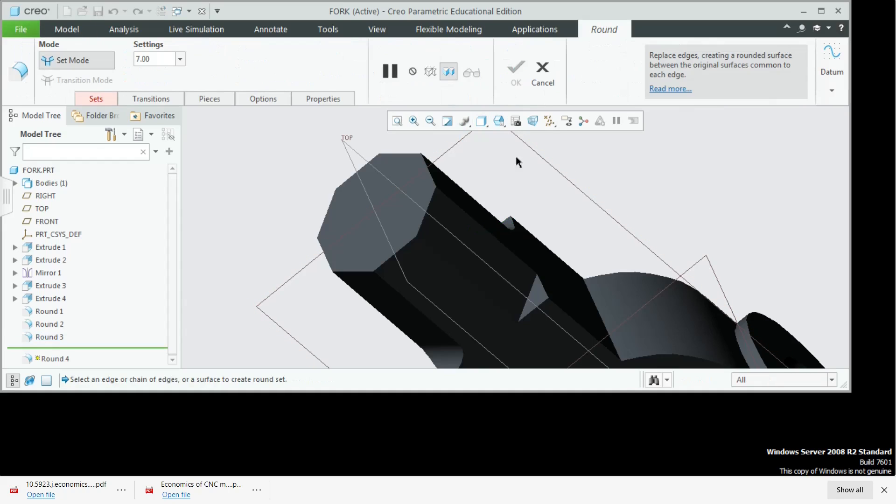
left_click(526, 301)
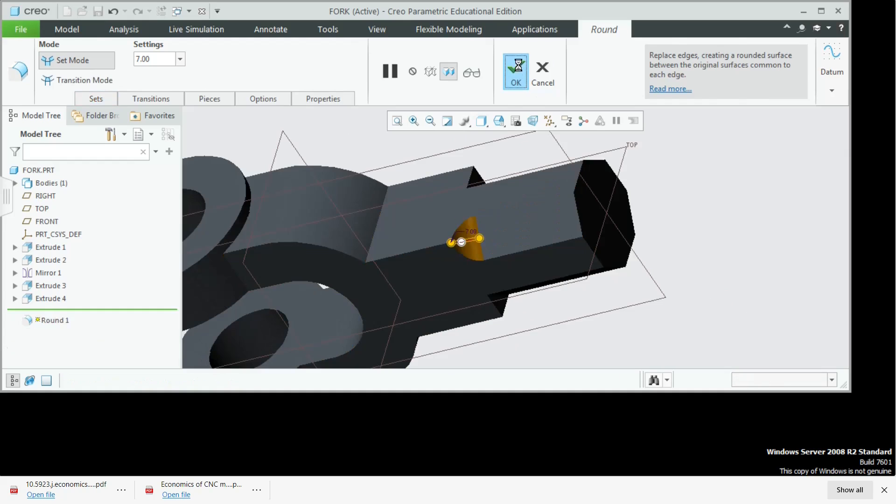
middle_click(492, 157)
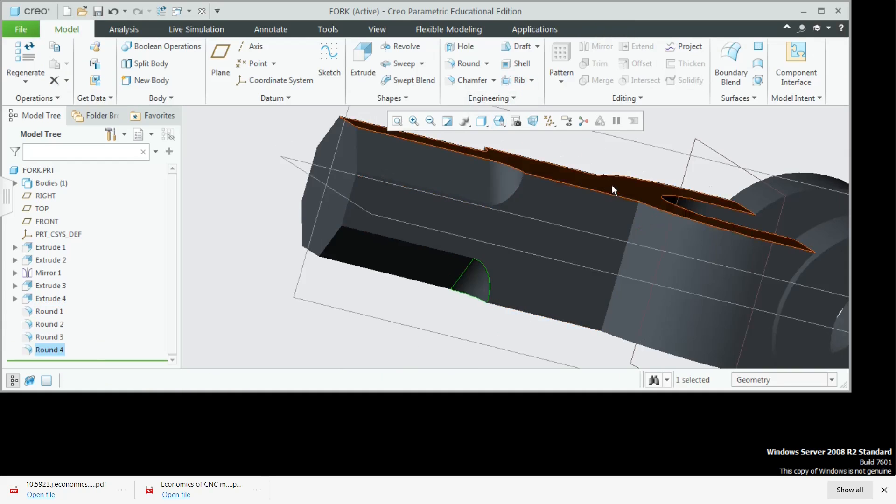
Step: Start an extrude sketch on the octagonal shank's end face, adding its lower, right and upper edges and the vertical centre plane as references
middle_click_drag(607, 225, 672, 262)
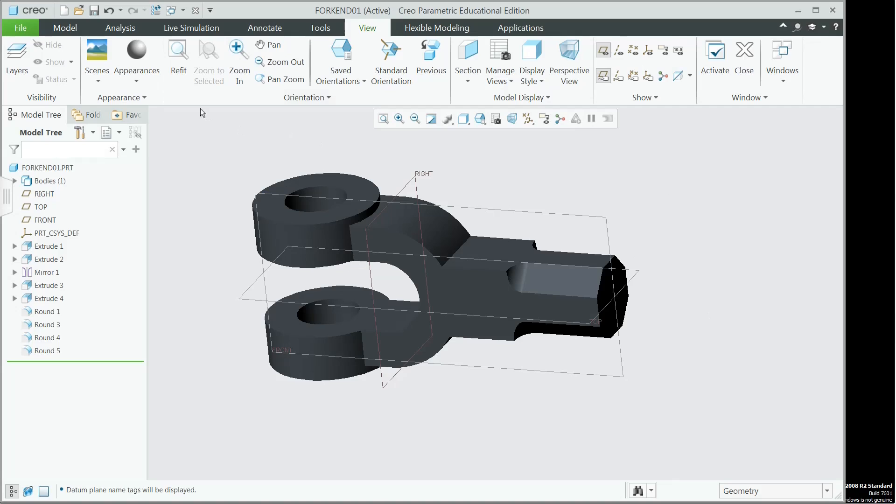
left_click(65, 28)
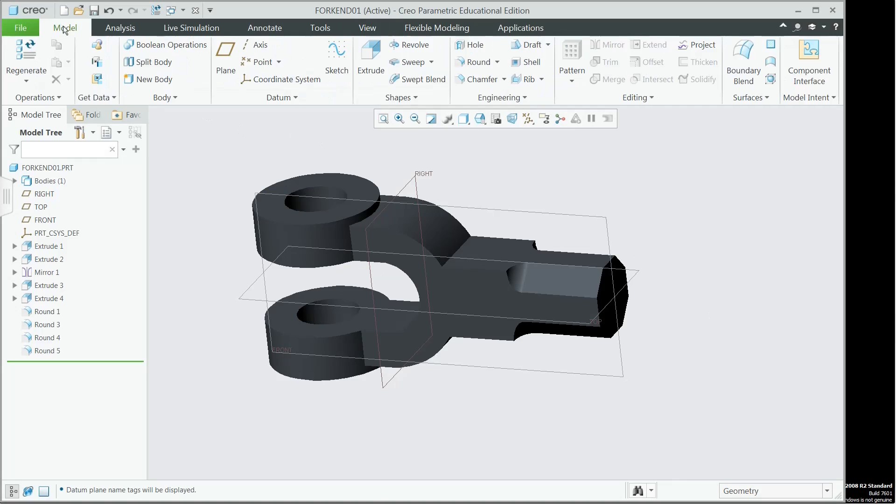
left_click(371, 60)
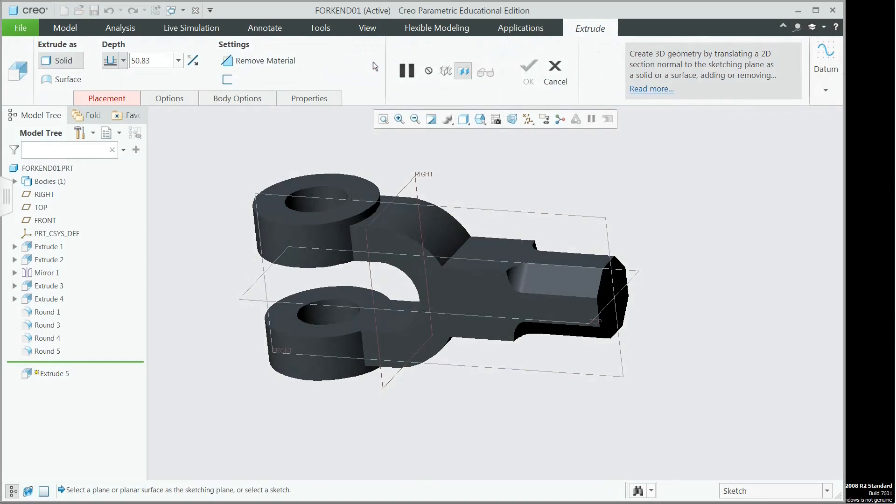
left_click(606, 292)
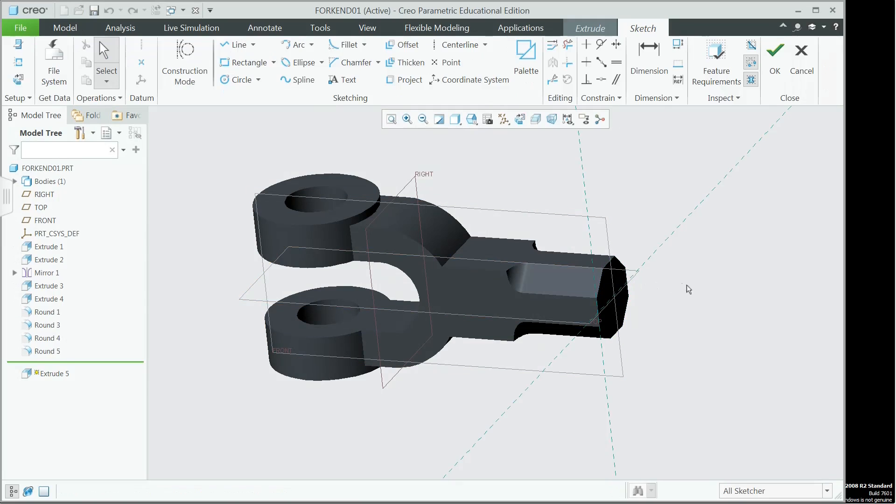
left_click(17, 80)
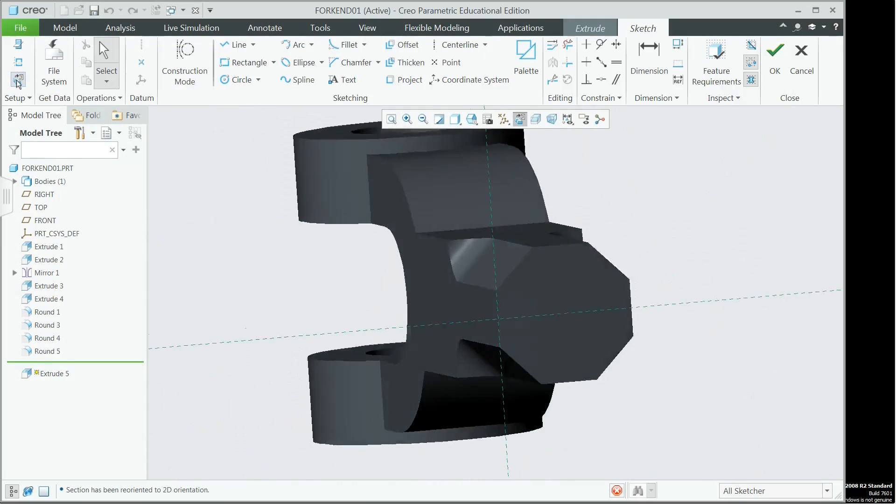
left_click(22, 66)
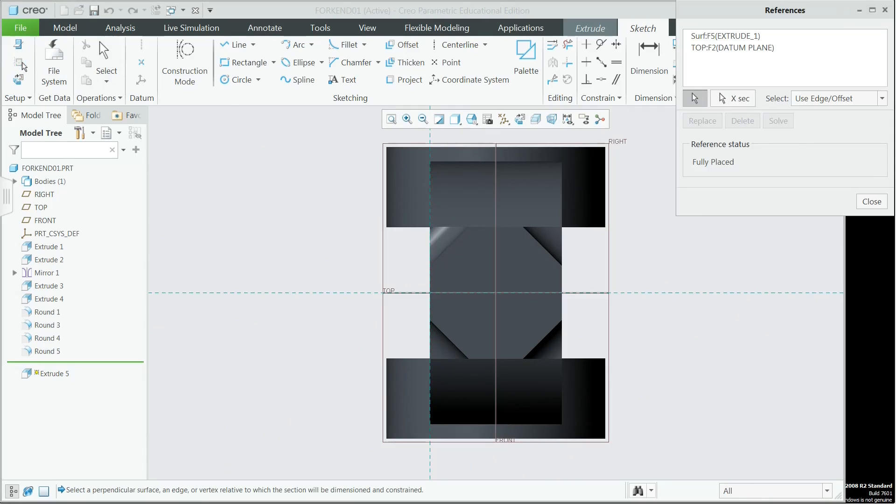
left_click(513, 360)
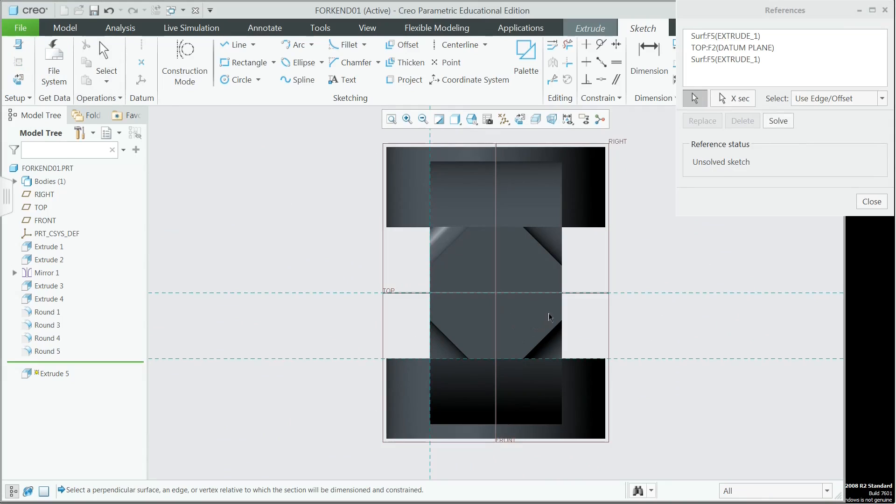
left_click(562, 304)
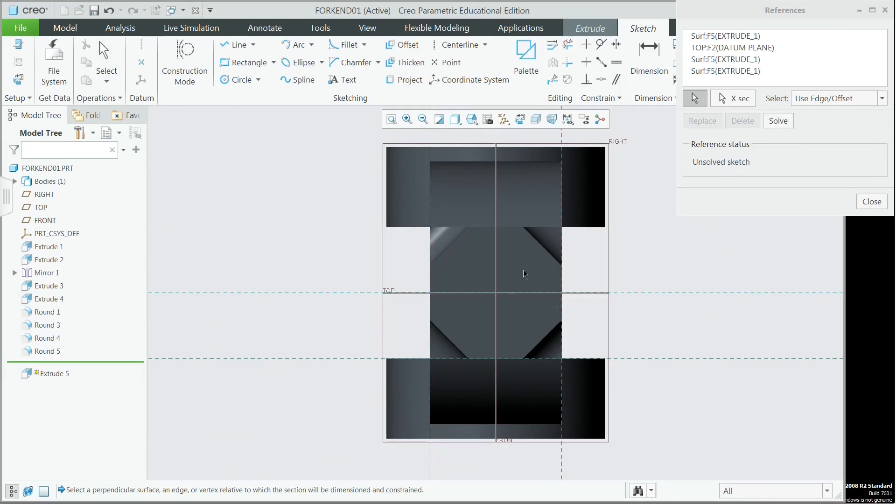
left_click(503, 228)
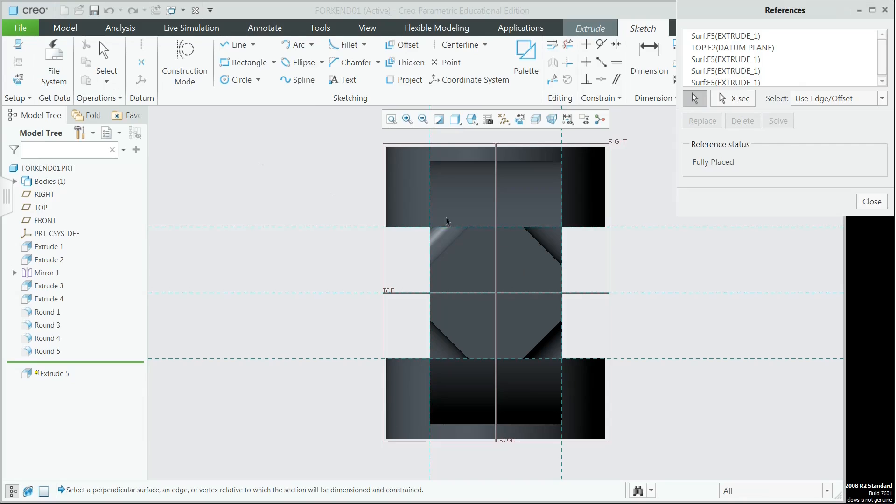
left_click(495, 209)
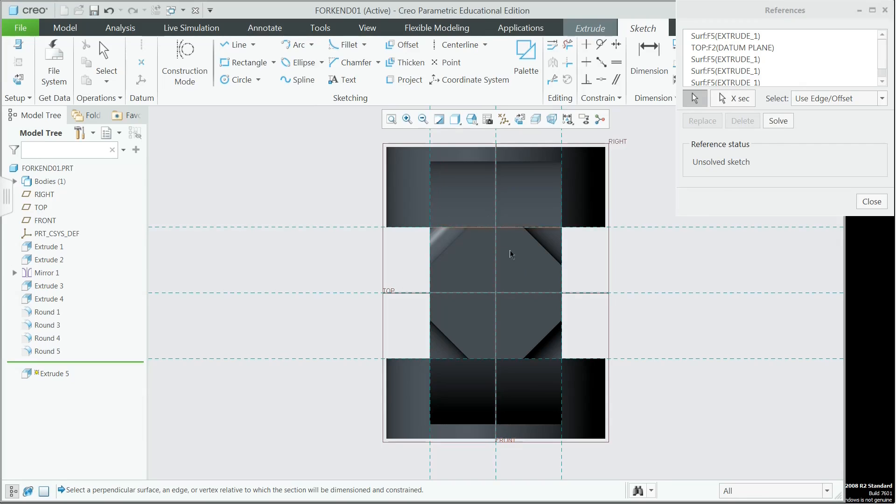
left_click(877, 204)
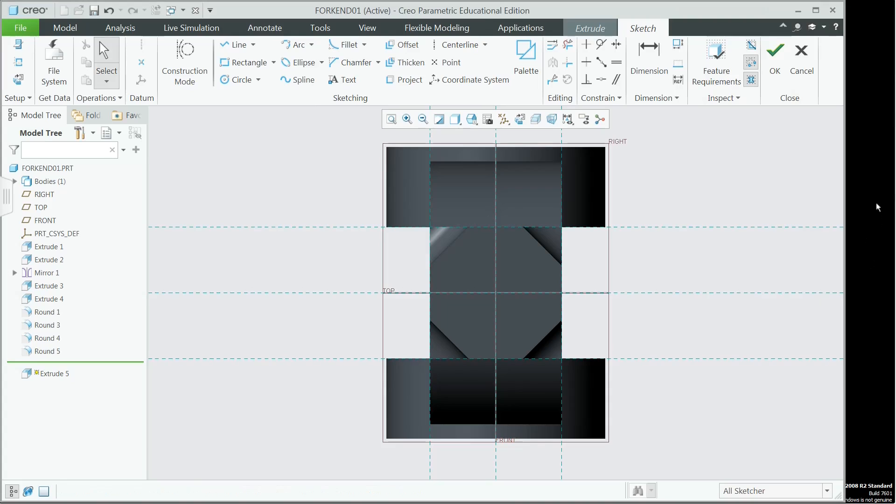
Step: Sketch a circle centred on the octagonal face and set its diameter to 30, as given in the reference drawing
left_click(259, 80)
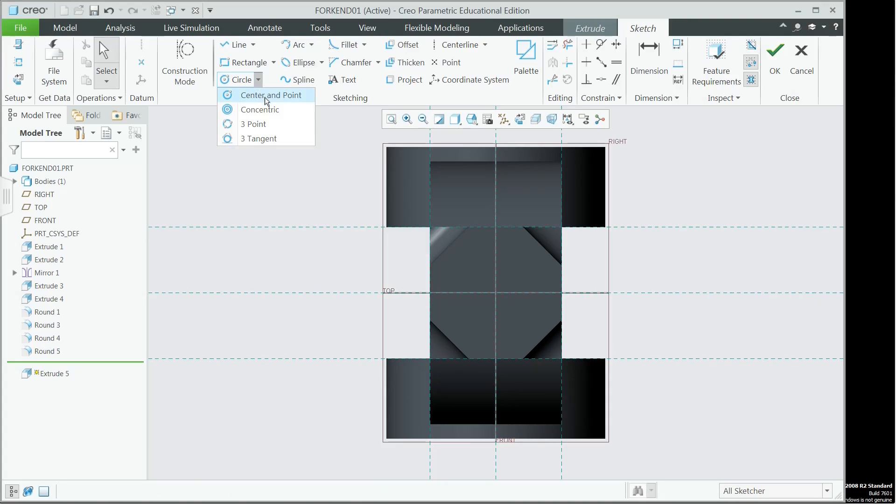
left_click(264, 97)
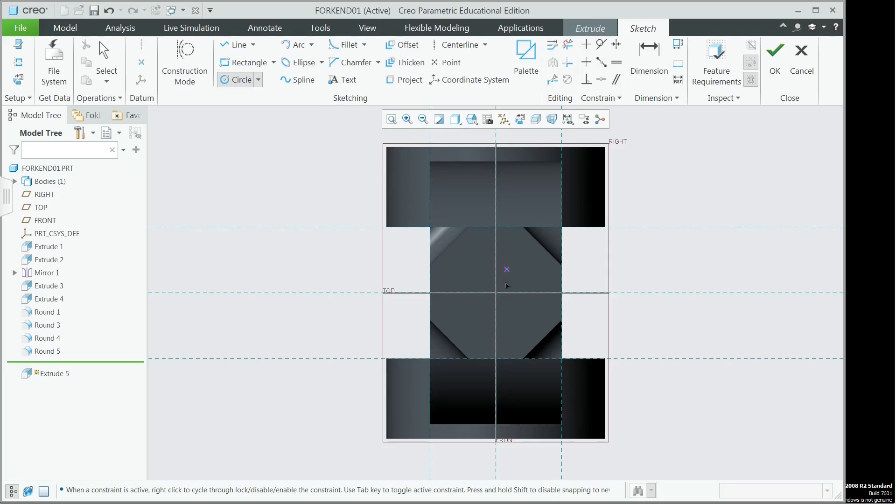
left_click(496, 293)
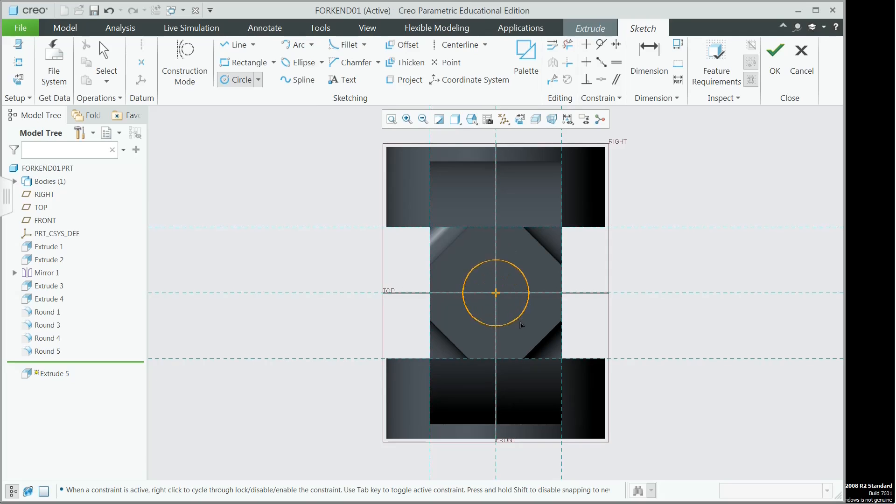
left_click(547, 274)
key("alt+Tab")
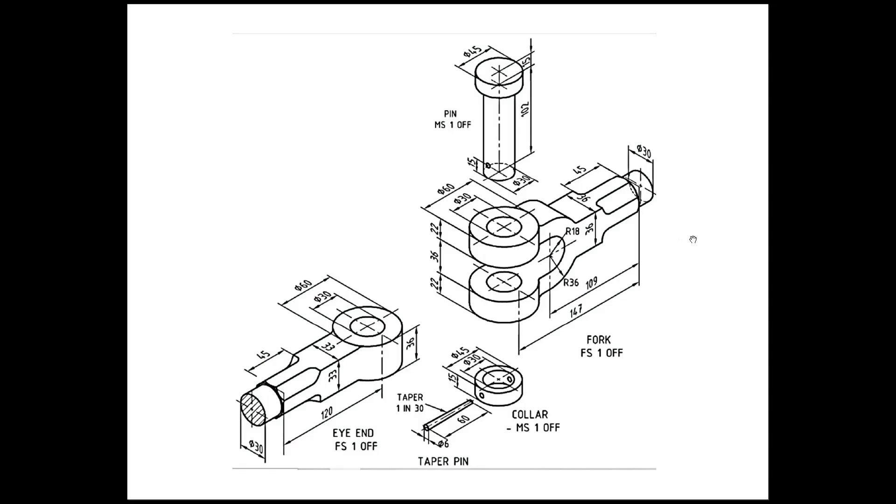
key("alt+Tab")
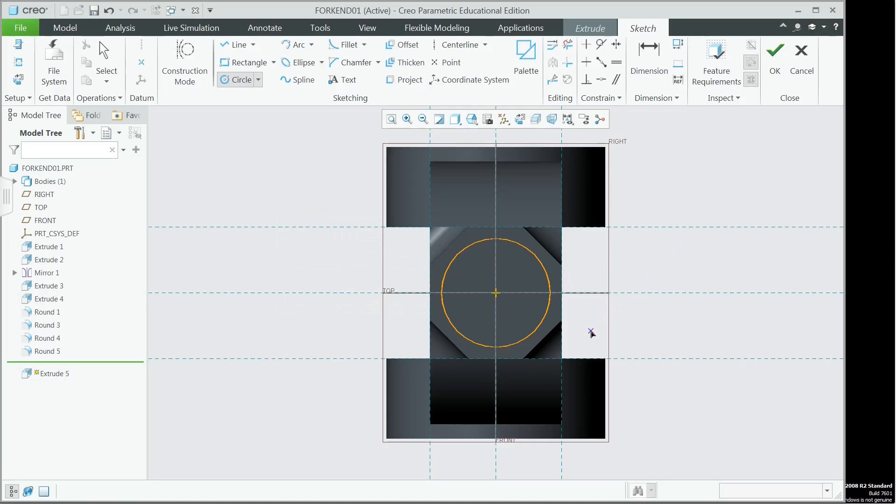
double_click(465, 261)
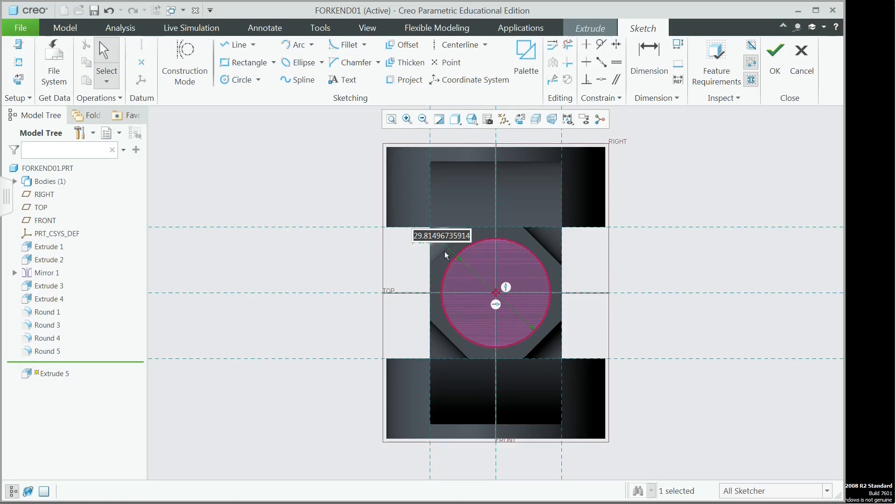
type("30")
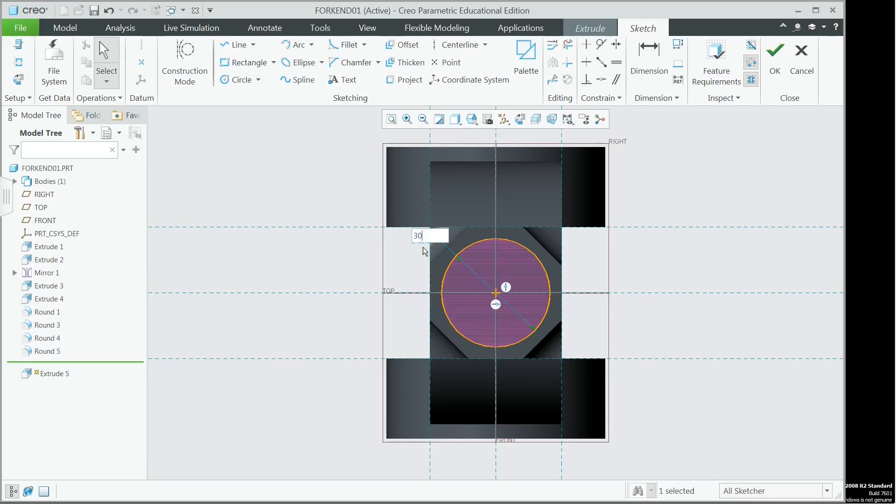
key("Return")
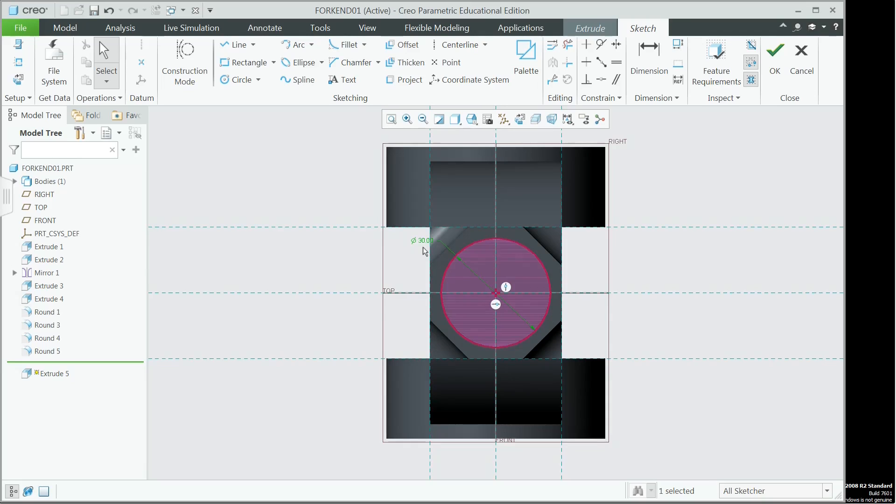
Step: Finish the circle sketch and extrude it as a solid outward from the octagon's end face to a depth of 25
middle_click_drag(576, 273, 599, 270)
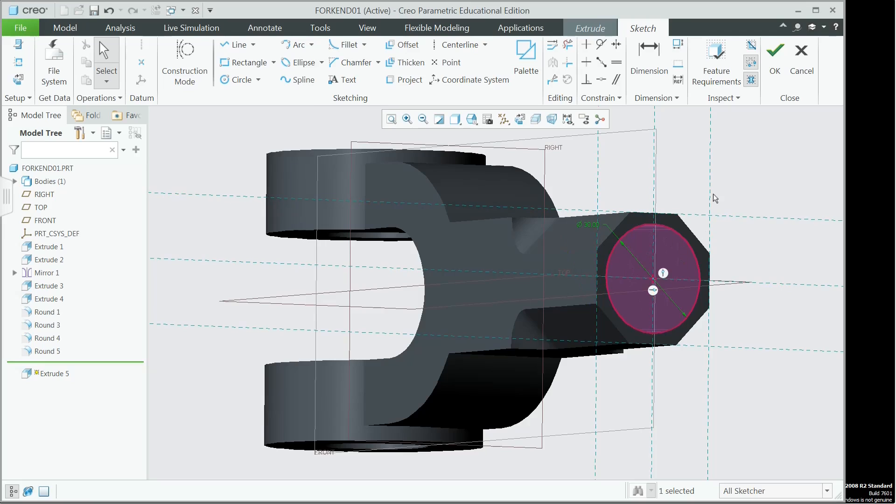
left_click(775, 58)
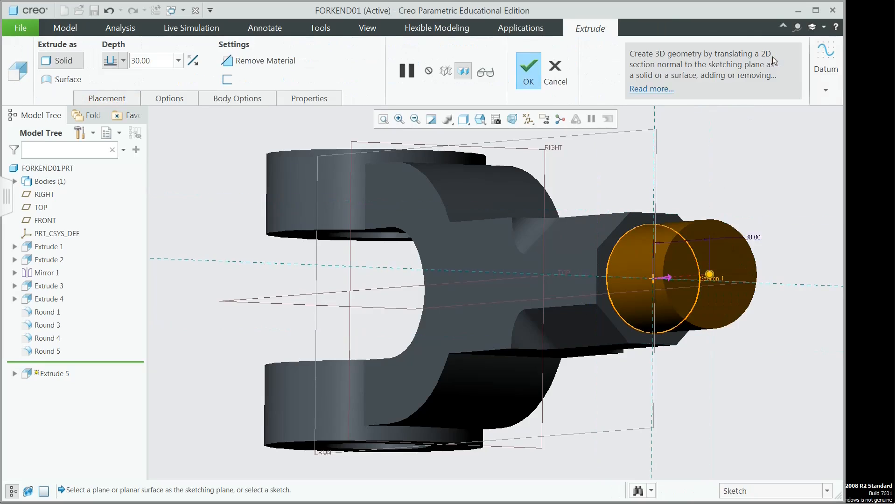
left_click(159, 62)
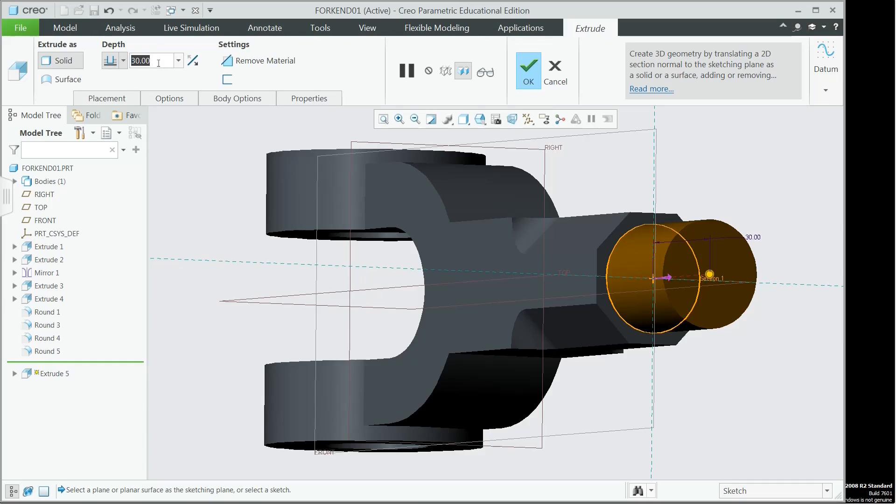
type("2")
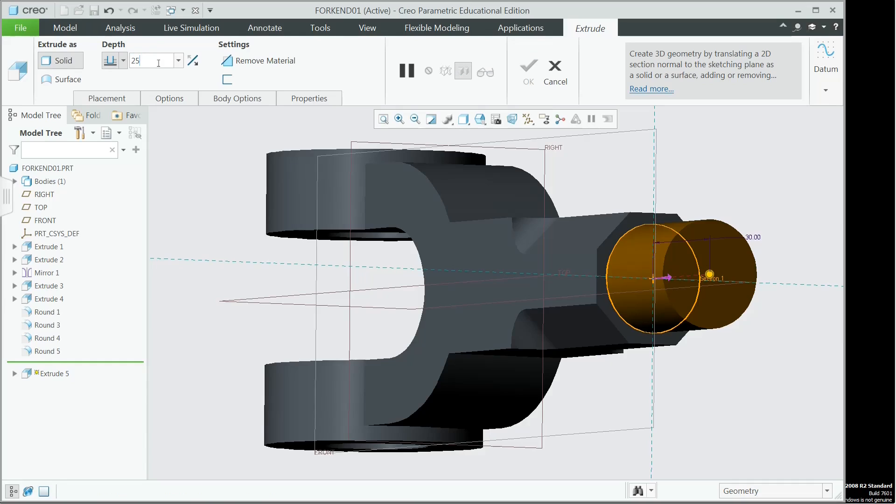
type("5")
key("Return")
left_click(528, 70)
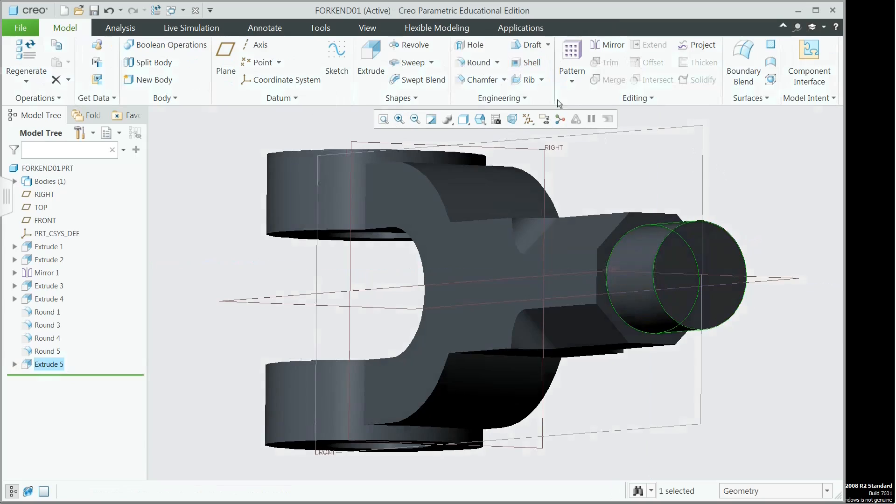
Step: Apply the red appearance to the whole fork part, using the Part selection filter
scroll(589, 216, "down", 2)
scroll(590, 216, "up", 3)
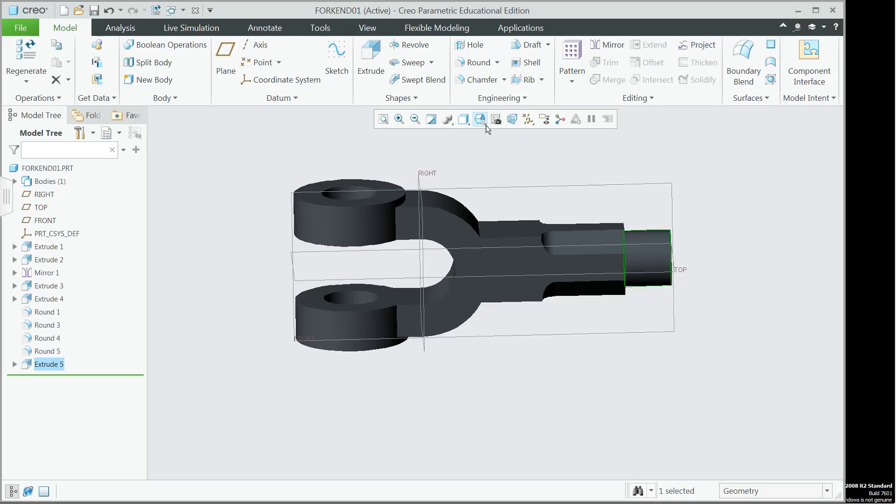
left_click(480, 119)
left_click(492, 133)
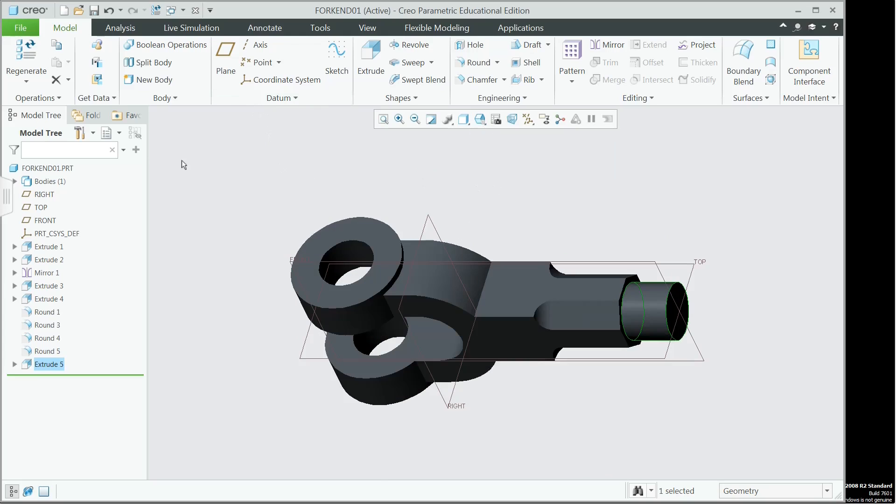
left_click(365, 30)
left_click(145, 84)
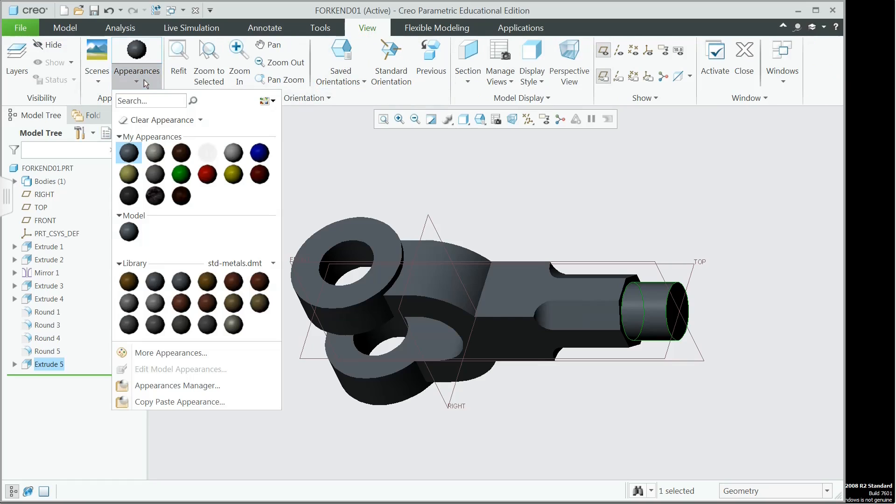
left_click(206, 174)
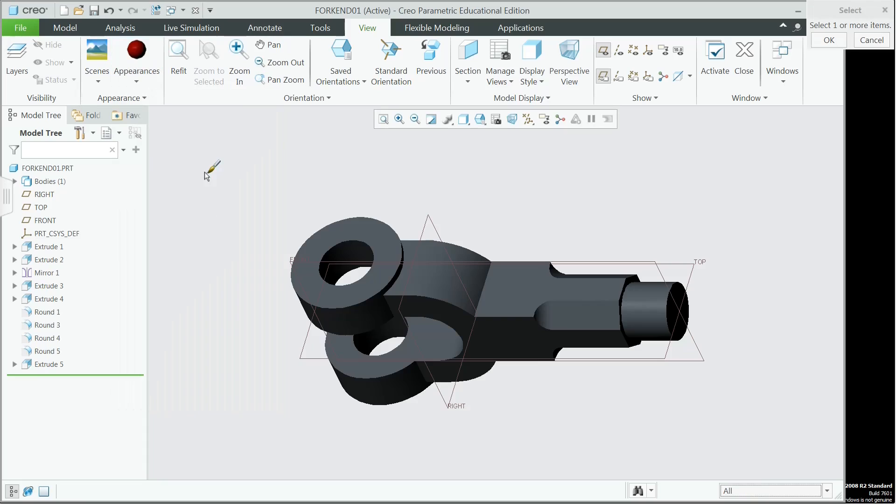
left_click(828, 491)
left_click(787, 478)
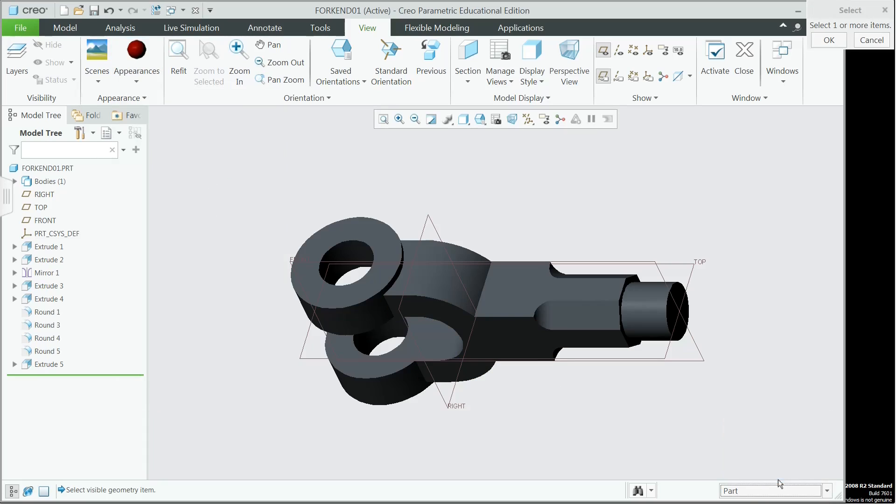
left_click(428, 260)
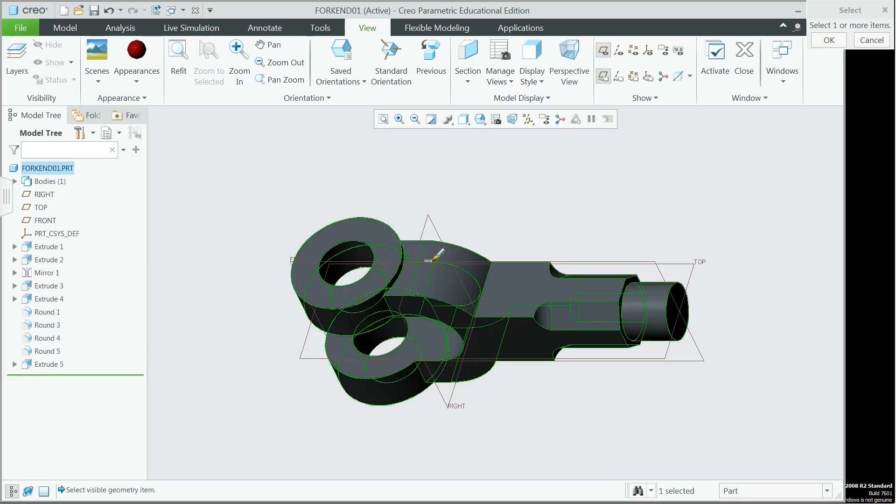
middle_click(591, 377)
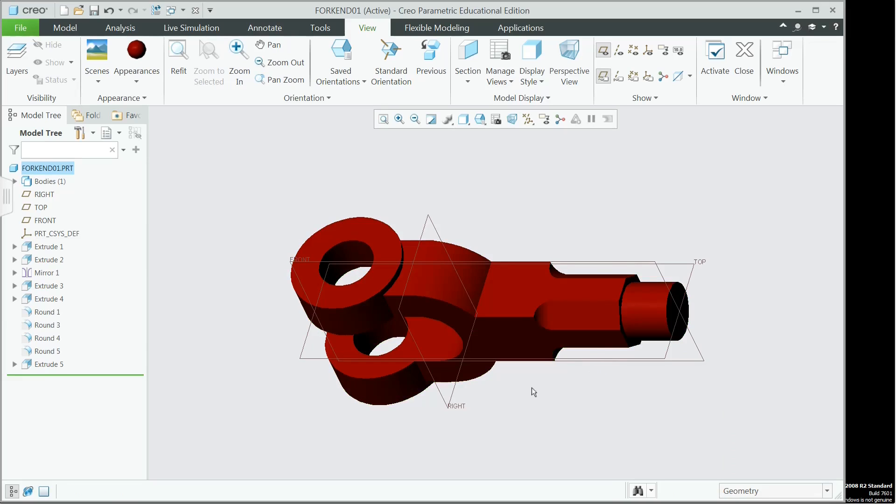
Step: Save a copy of the finished fork part under the new file name FORL001
mouse_move(533, 391)
middle_mouse_down()
mouse_move(553, 360)
mouse_move(524, 380)
mouse_move(478, 382)
mouse_move(570, 373)
middle_mouse_up()
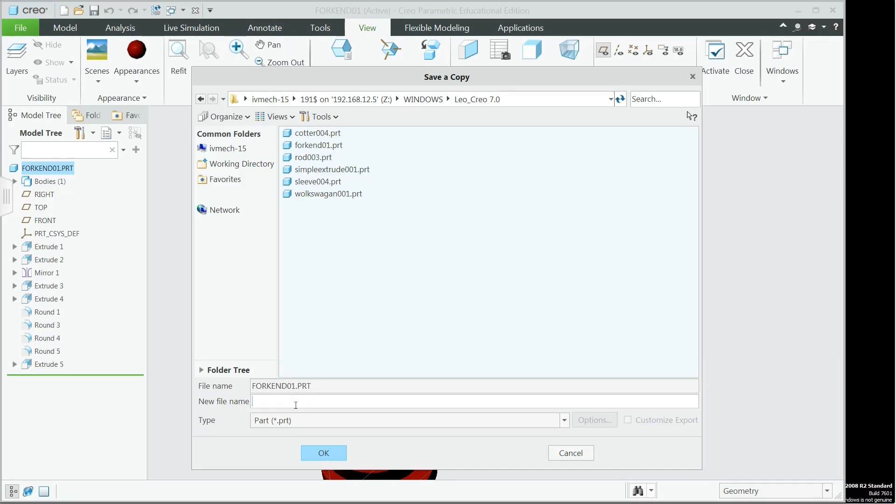
type("FORL001")
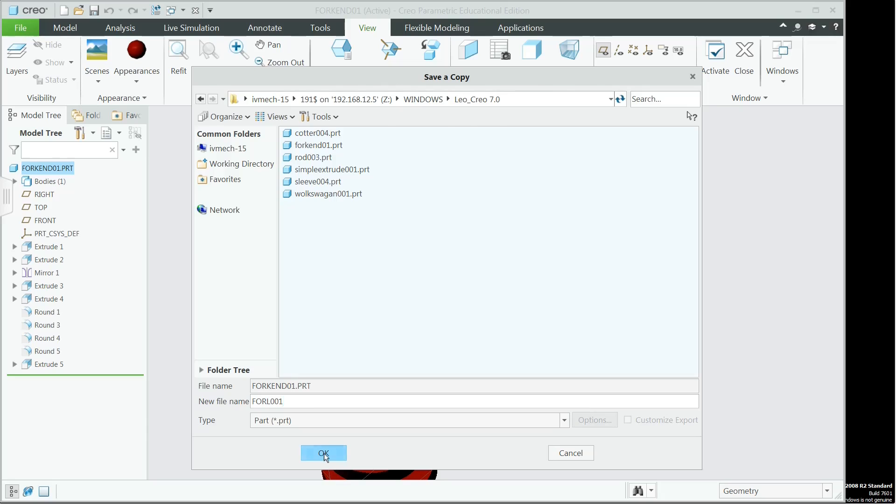
left_click(313, 454)
middle_click_drag(550, 430, 537, 314)
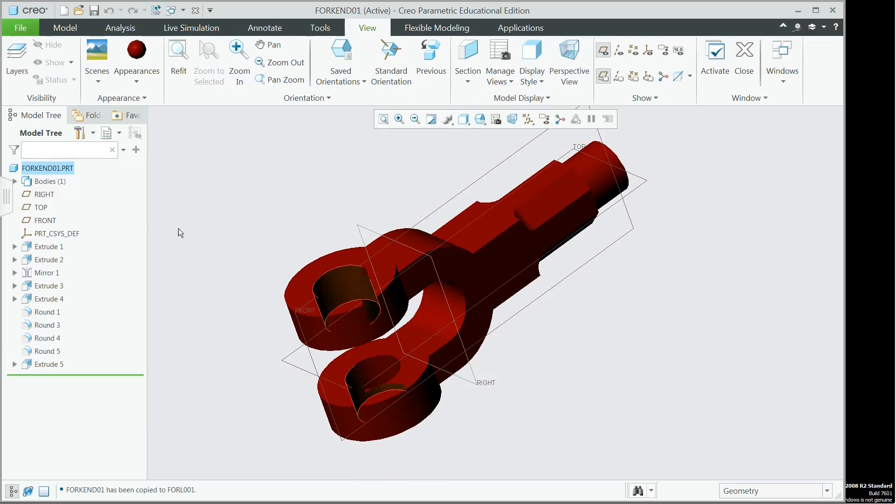
left_click(21, 27)
left_click(40, 162)
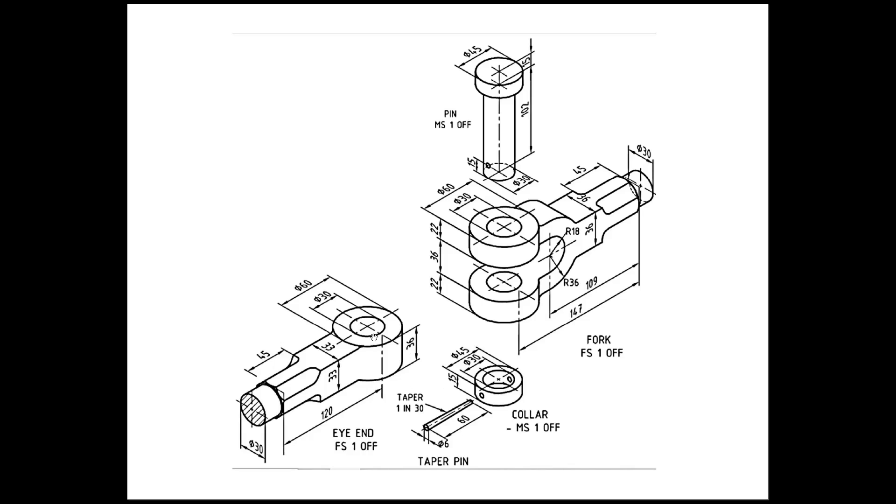
Step: Create a new solid part named Eye, using the mmns_part_solid_abs template instead of the default one
key("alt+Tab")
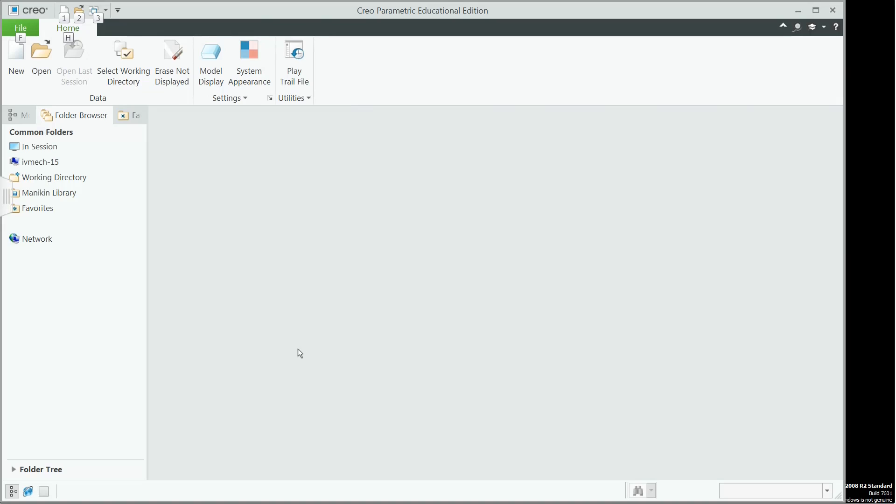
left_click(15, 66)
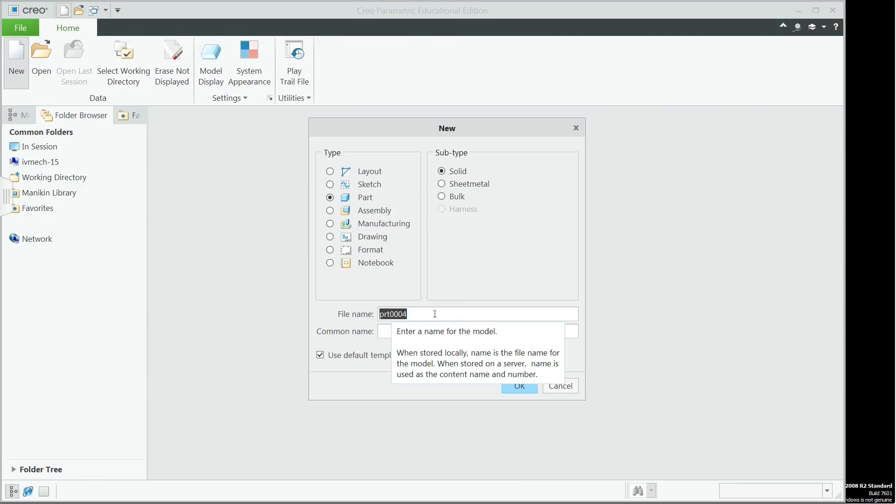
type("Eye")
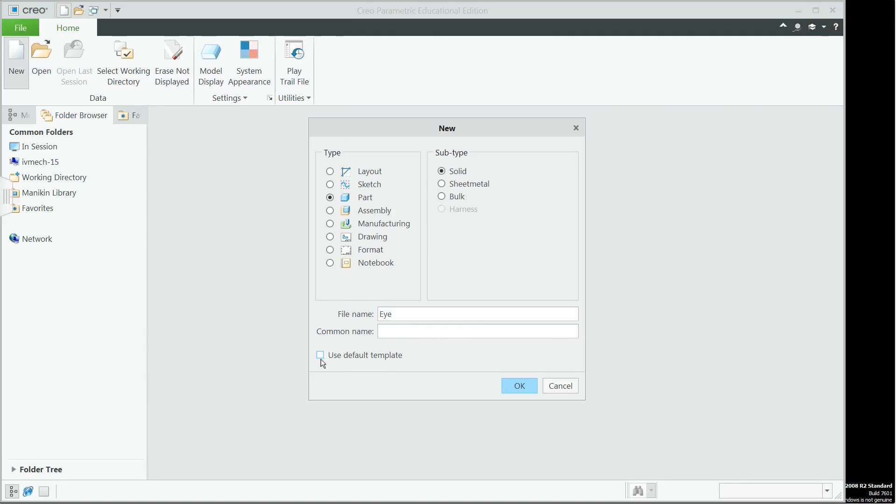
left_click(523, 390)
left_click(536, 231)
left_click(536, 230)
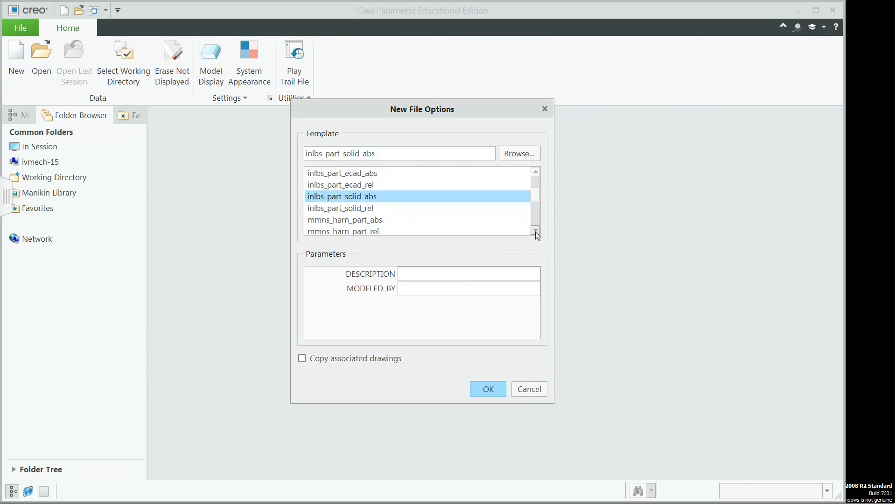
left_click(536, 231)
left_click(536, 231)
left_click(536, 231)
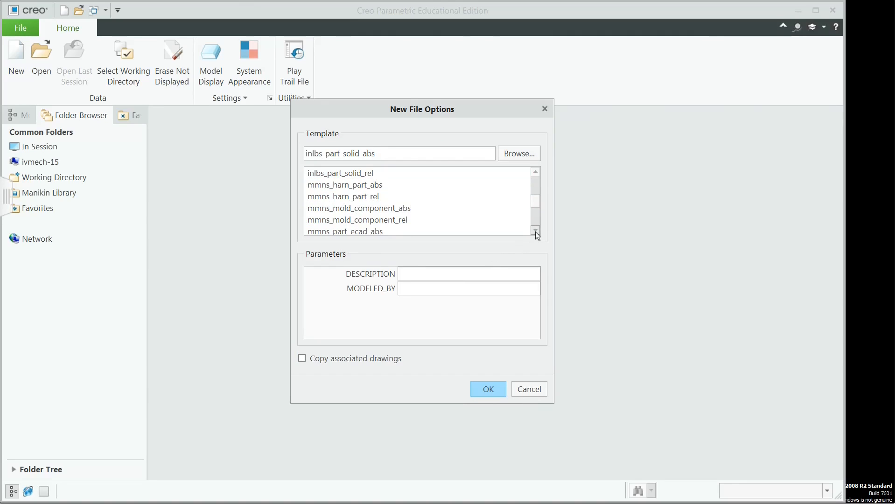
left_click(536, 230)
left_click(365, 232)
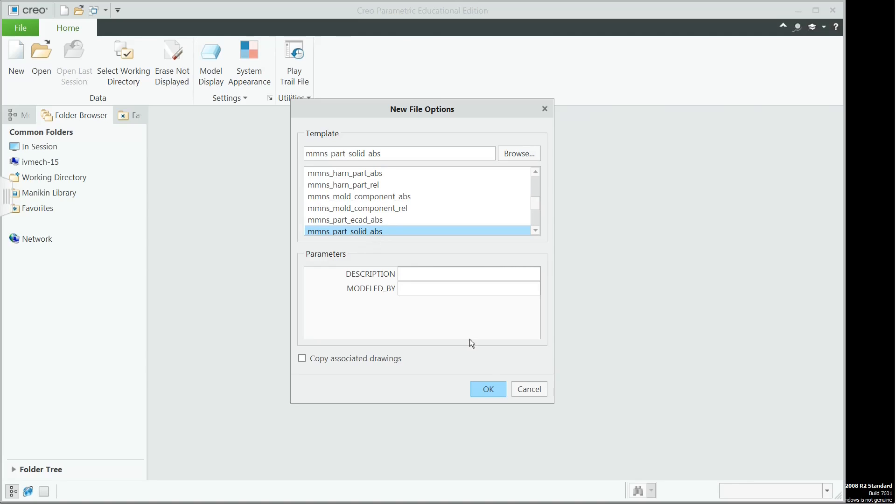
left_click(487, 389)
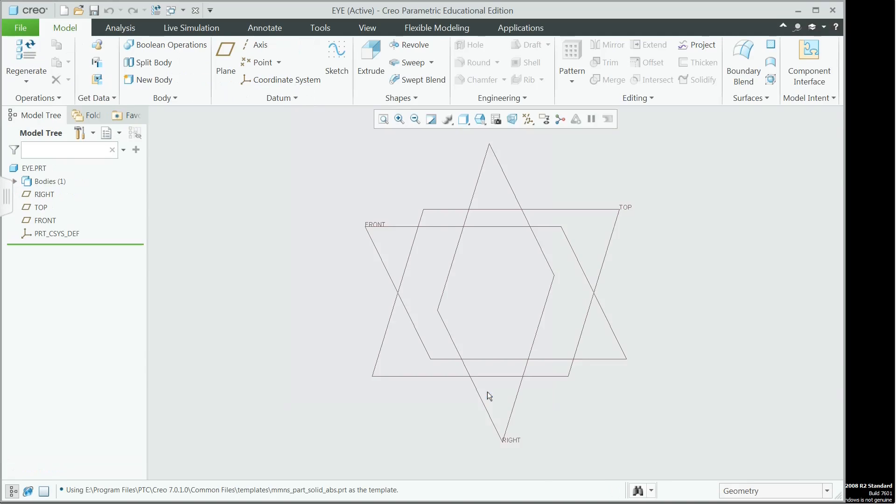
Step: Start an extrude sketch on the FRONT plane and add horizontal and vertical centerlines along the references through the origin
key("alt+Tab")
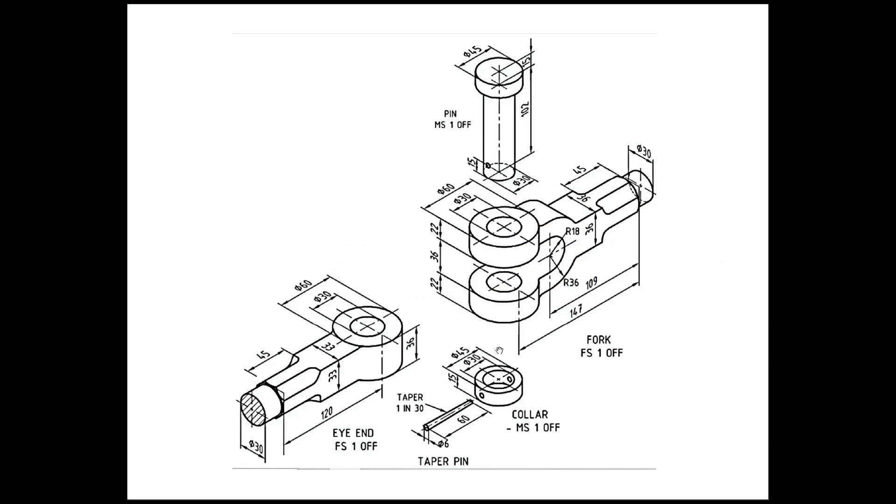
key("alt+Tab")
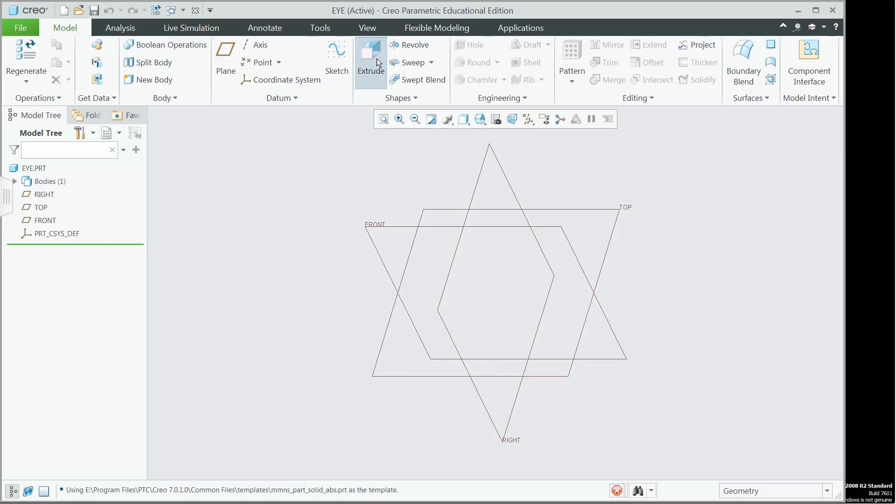
left_click(377, 58)
left_click(391, 225)
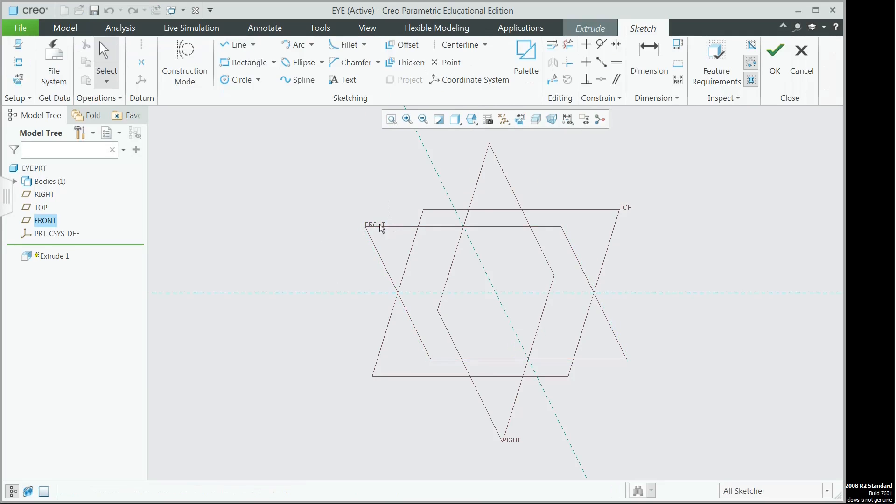
left_click(19, 79)
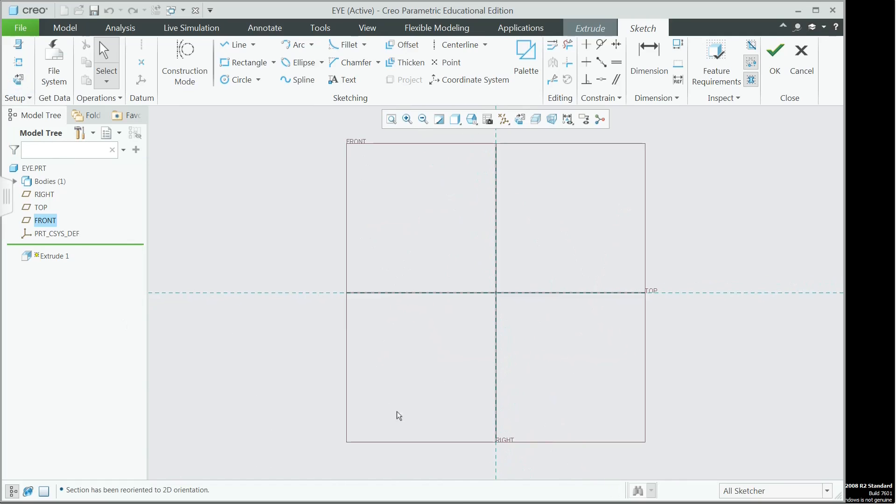
left_click(456, 45)
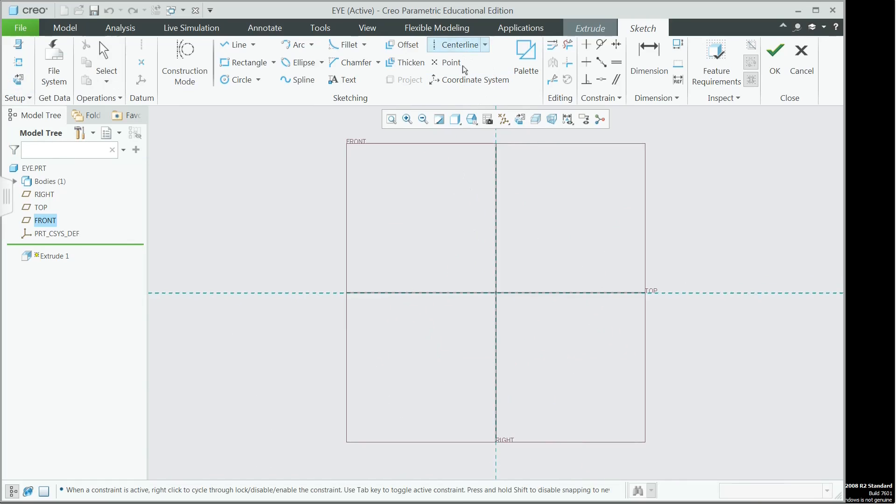
left_click(400, 294)
left_click(565, 293)
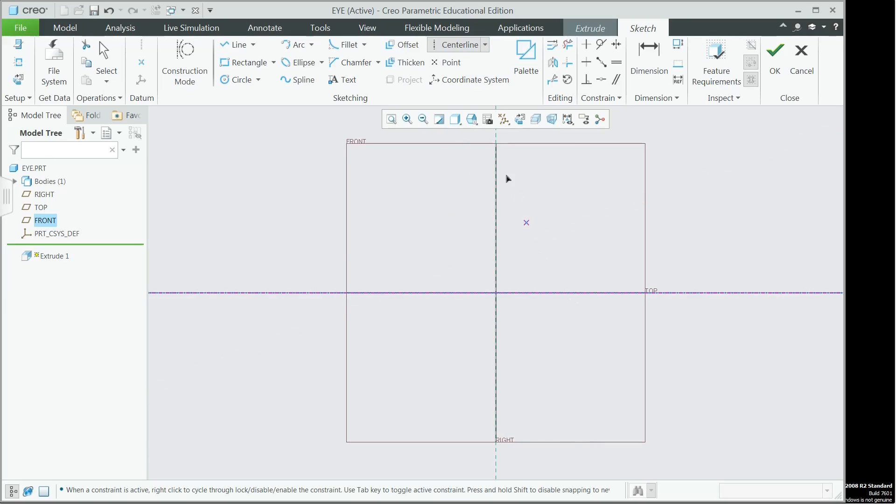
left_click(498, 186)
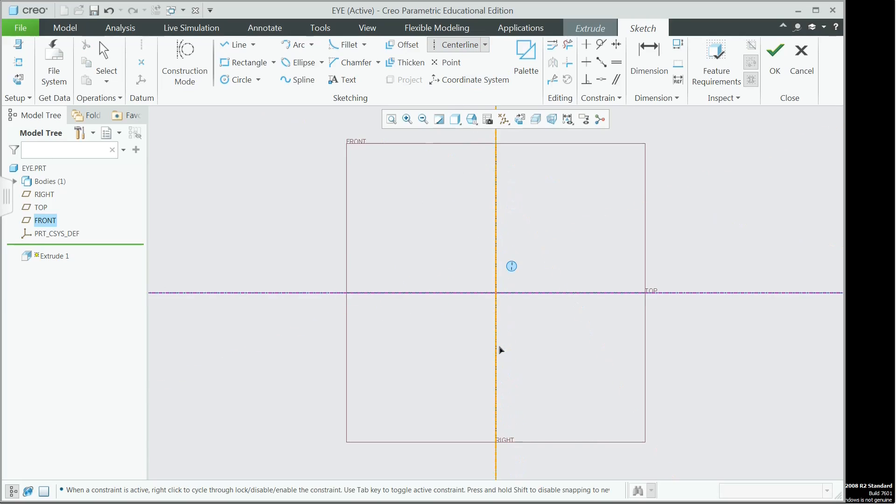
left_click(500, 350)
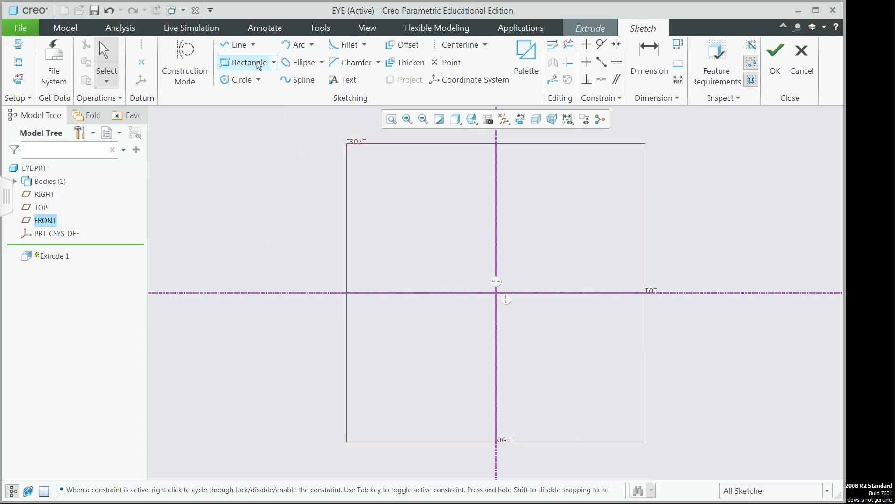
Step: Sketch a rectangle about 236 by 114, symmetric about the horizontal centerline, with its right edge on the vertical centerline
left_click(251, 63)
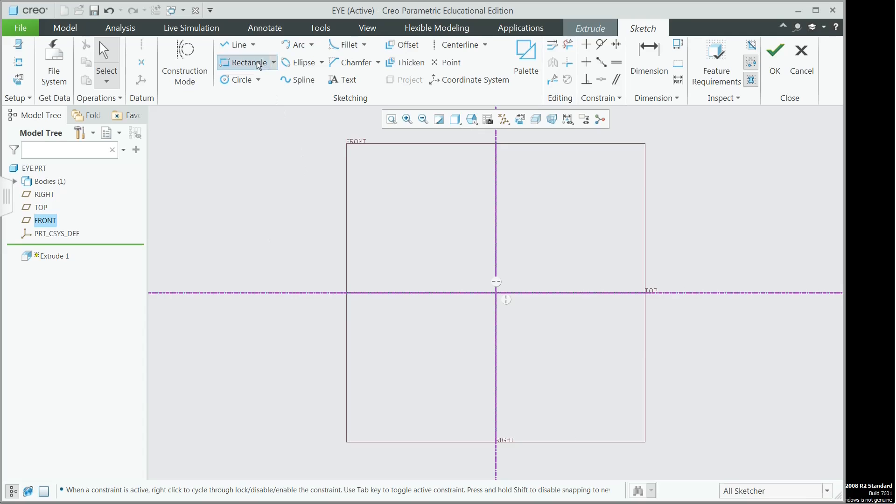
left_click(496, 260)
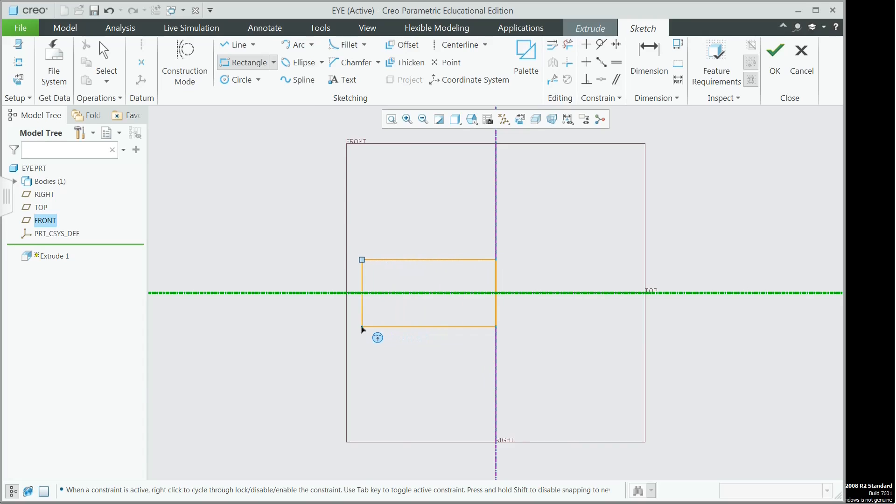
left_click(357, 328)
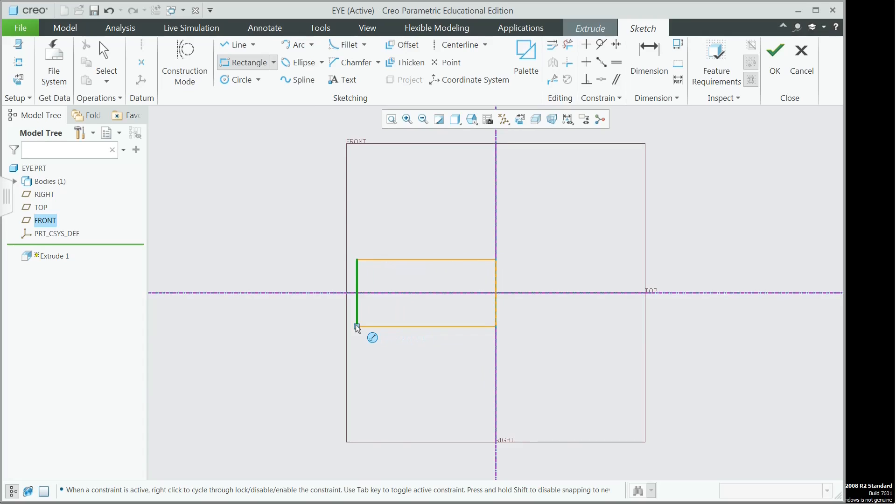
middle_click(356, 324)
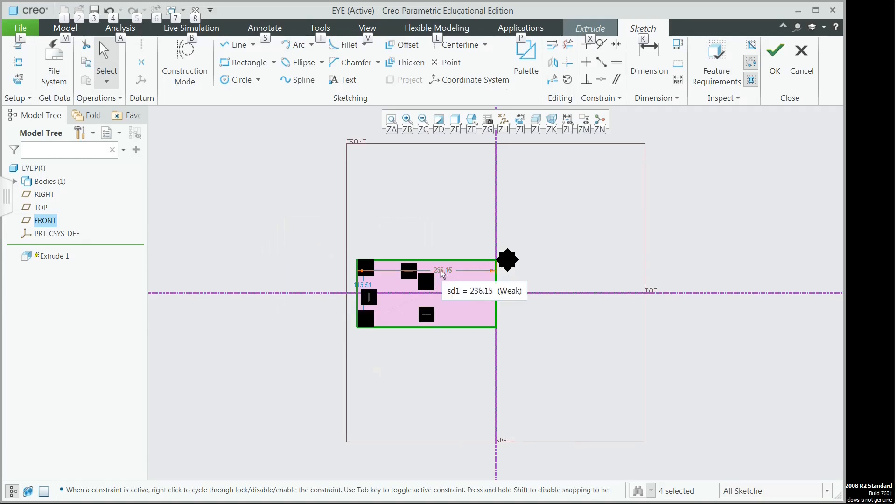
Step: Set the rectangle's length to 120-45 and its height to 33, following the eye end in the reference drawing
double_click(441, 270)
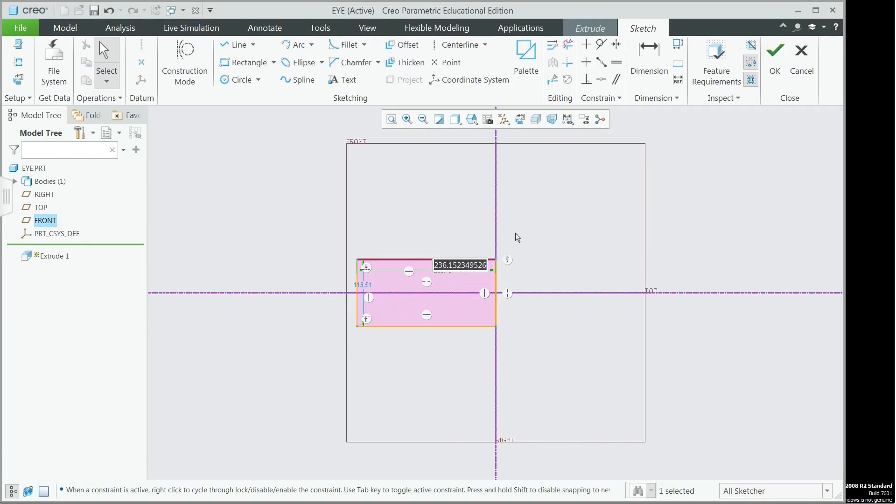
type("120-")
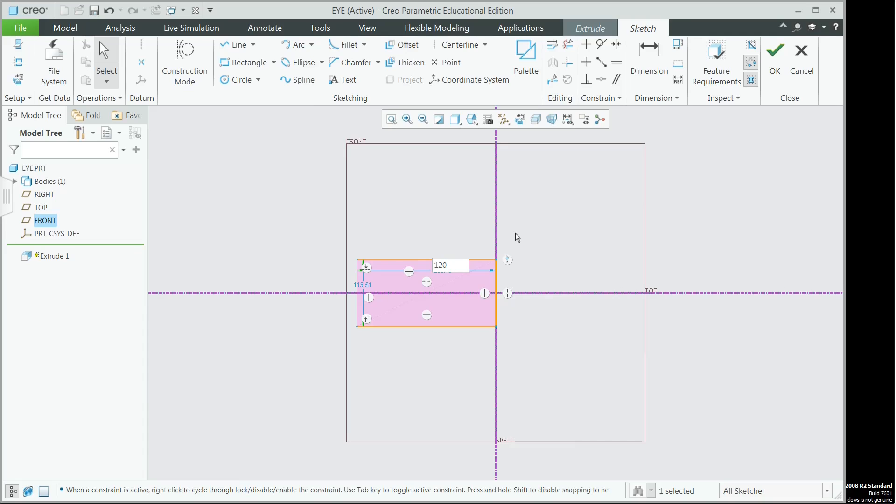
type("45")
key("Return")
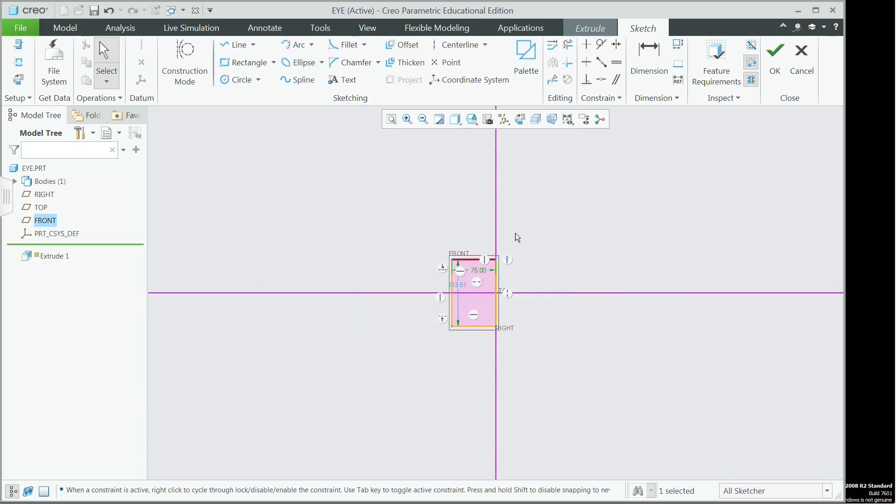
key("alt+Tab")
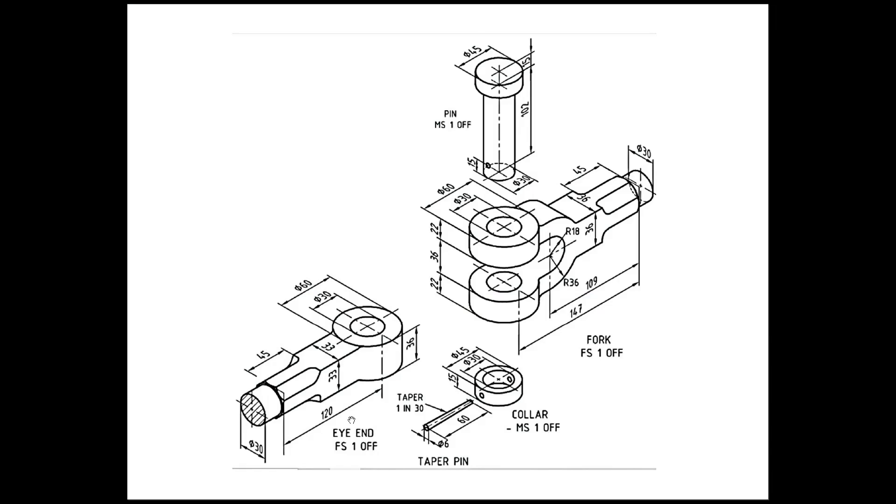
key("alt+Tab")
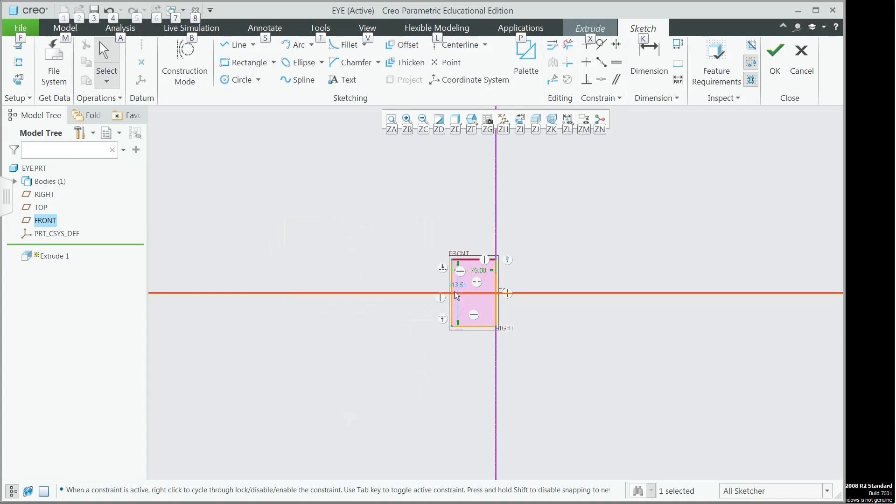
left_click_drag(458, 285, 430, 286)
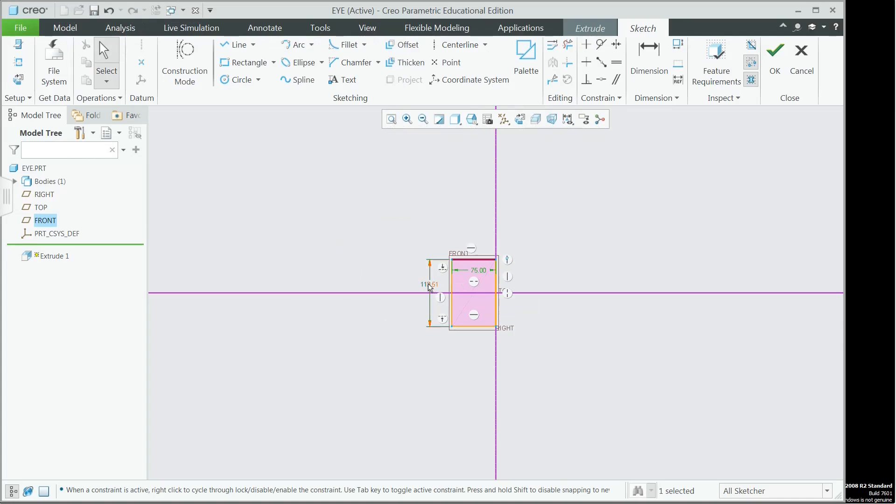
double_click(430, 286)
type("33")
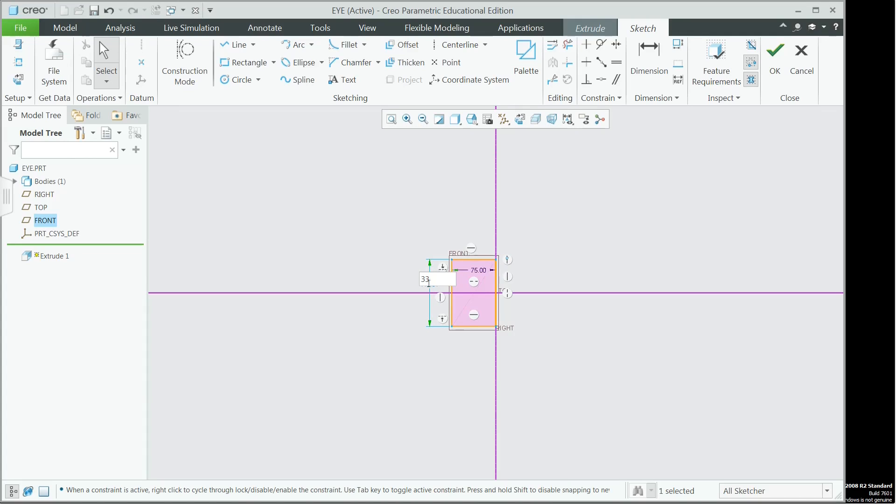
key("Return")
Step: Turn off the display of datum planes and their name tags, and return to the sketch
left_click(367, 27)
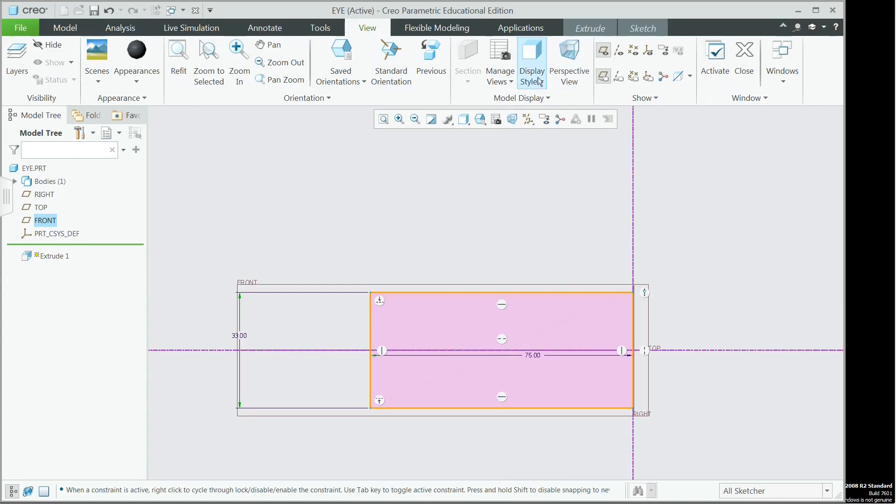
left_click(604, 51)
left_click(604, 76)
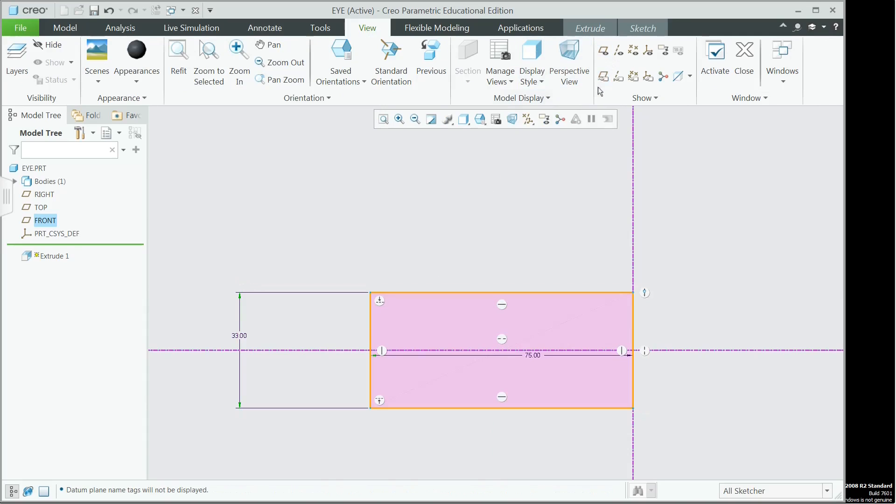
left_click(591, 28)
left_click(644, 28)
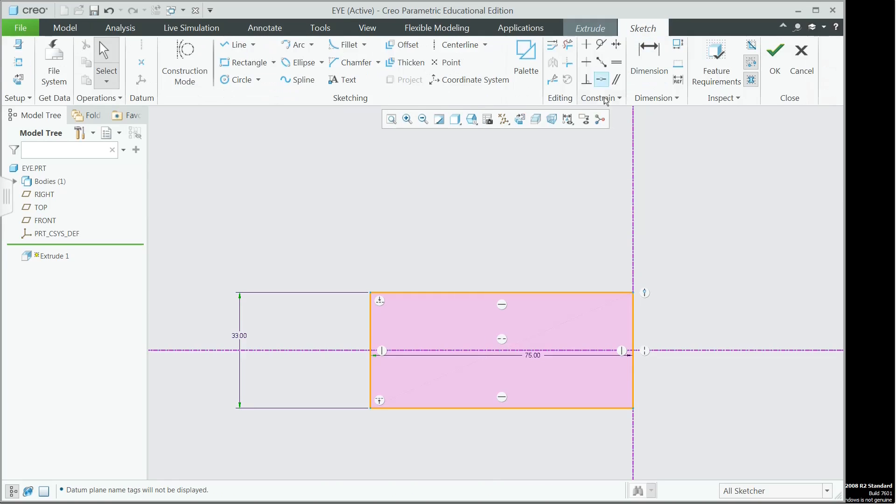
Step: Finish the rectangle sketch and extrude it as a solid 33 deep, symmetric about the sketch plane
left_click(775, 60)
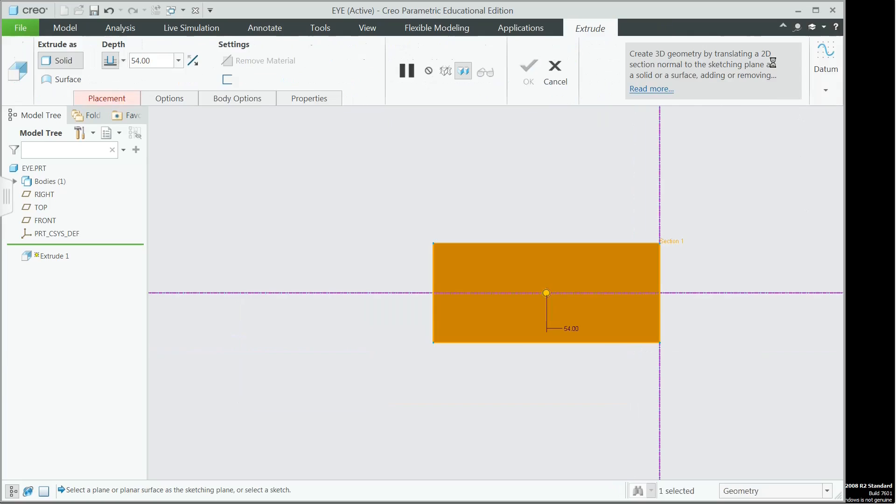
middle_click_drag(750, 225, 740, 223)
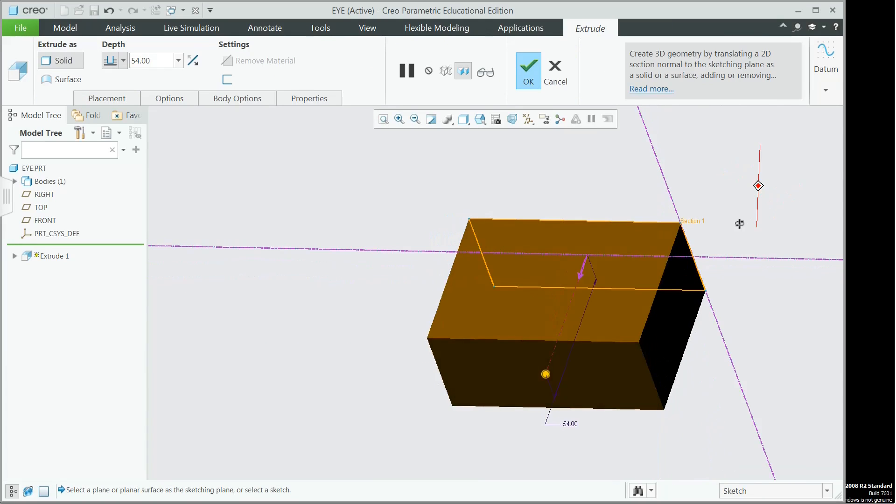
left_click(123, 61)
left_click(110, 98)
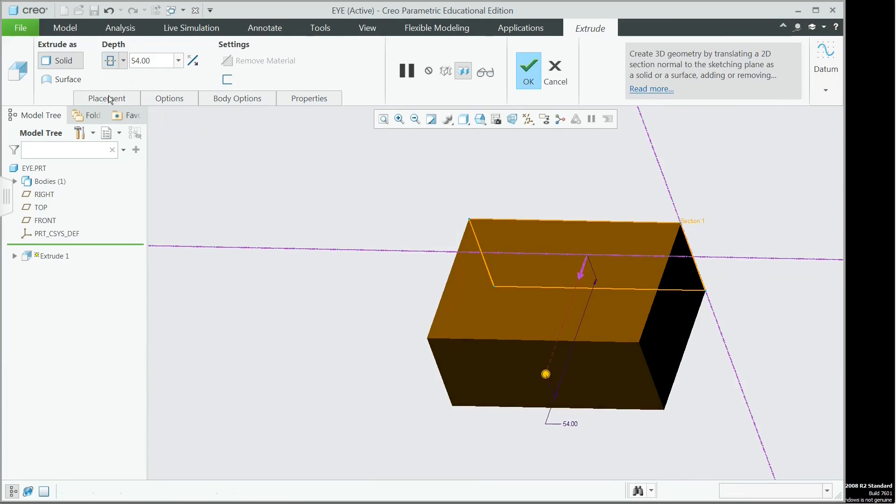
double_click(156, 60)
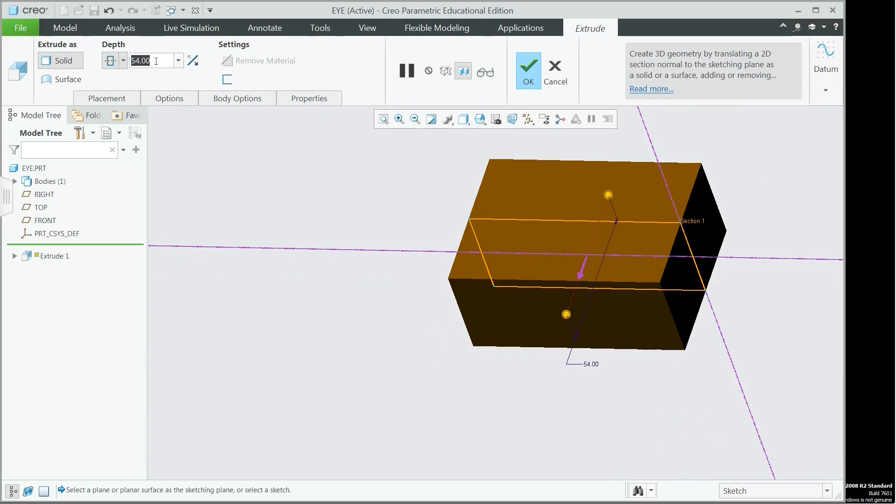
type("3")
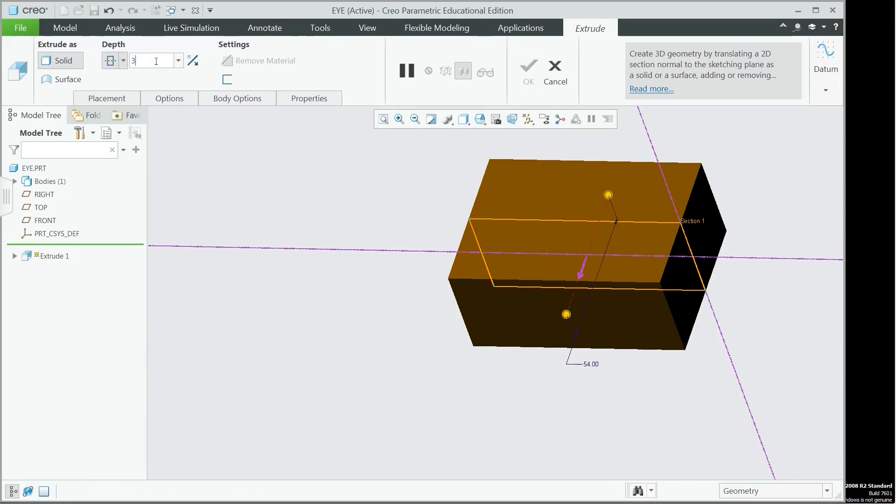
type("3")
key("Return")
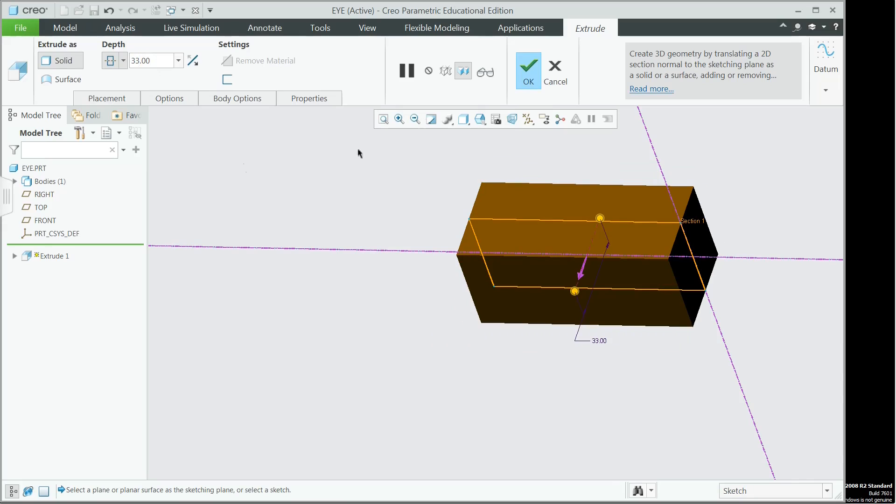
left_click(528, 70)
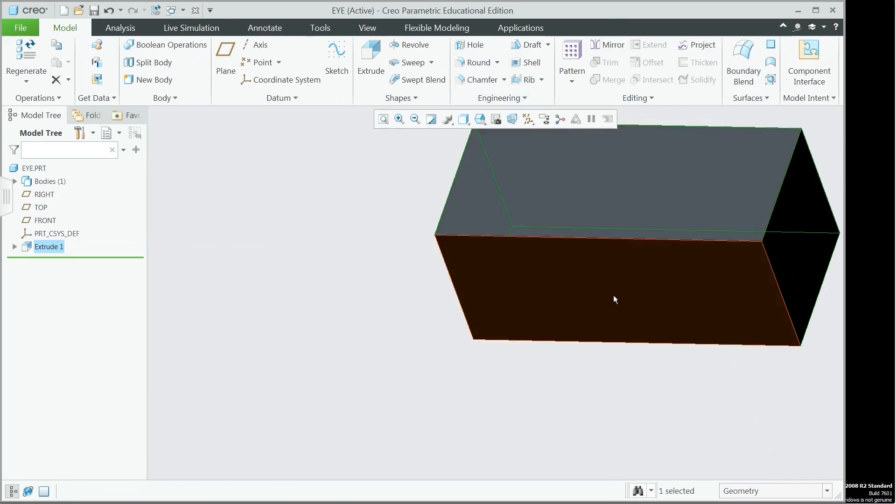
scroll(611, 289, "up", 3)
scroll(567, 213, "down", 3)
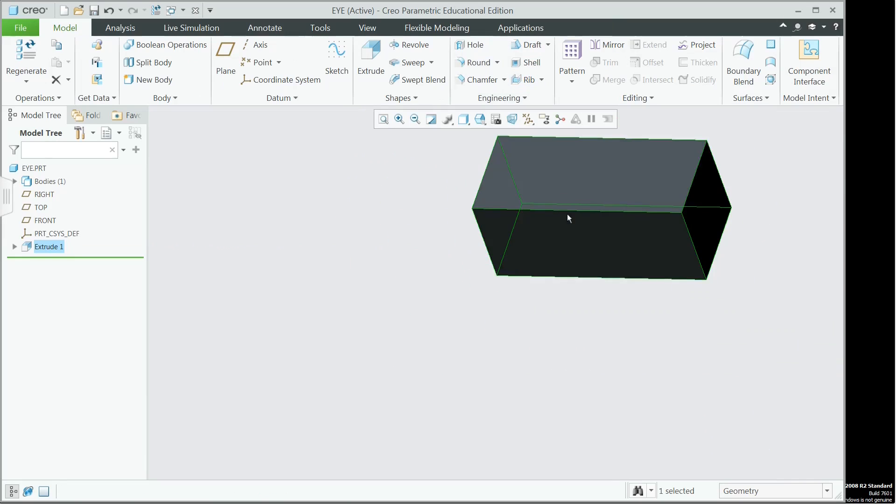
Step: Reset the model to its standard orientation and turn on the display of datum planes and their name tags
left_click(480, 119)
left_click(495, 134)
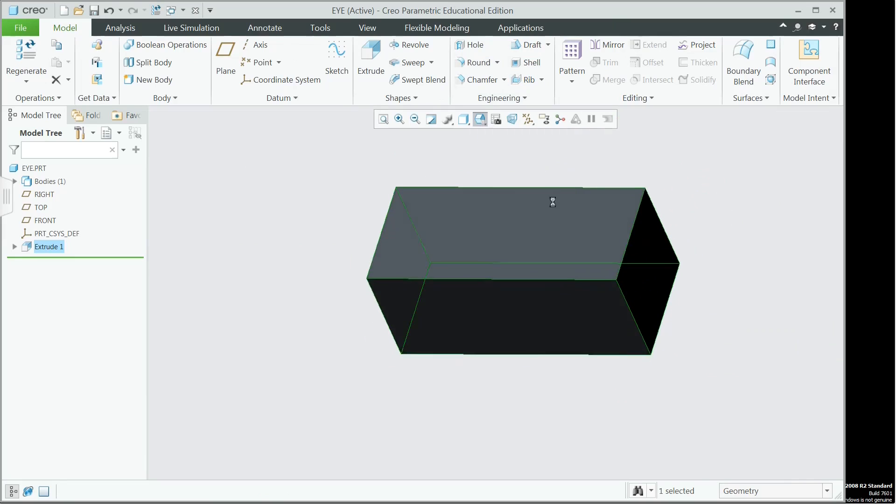
left_click(721, 272)
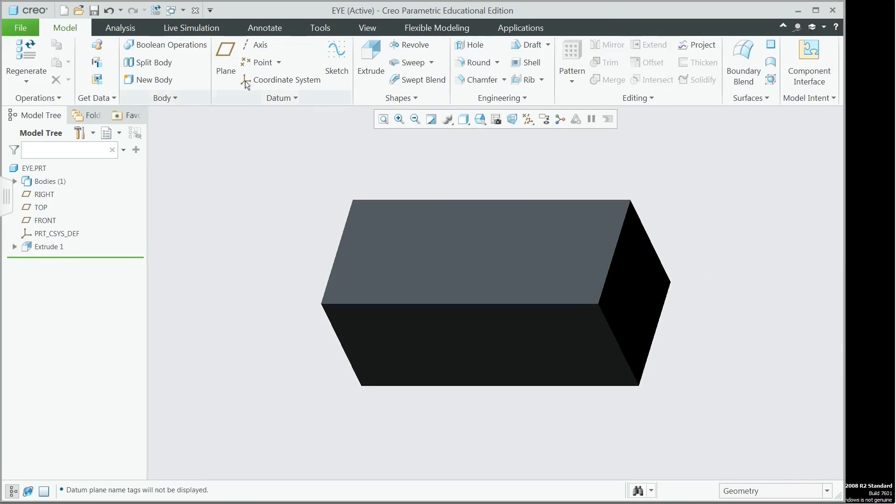
left_click(366, 28)
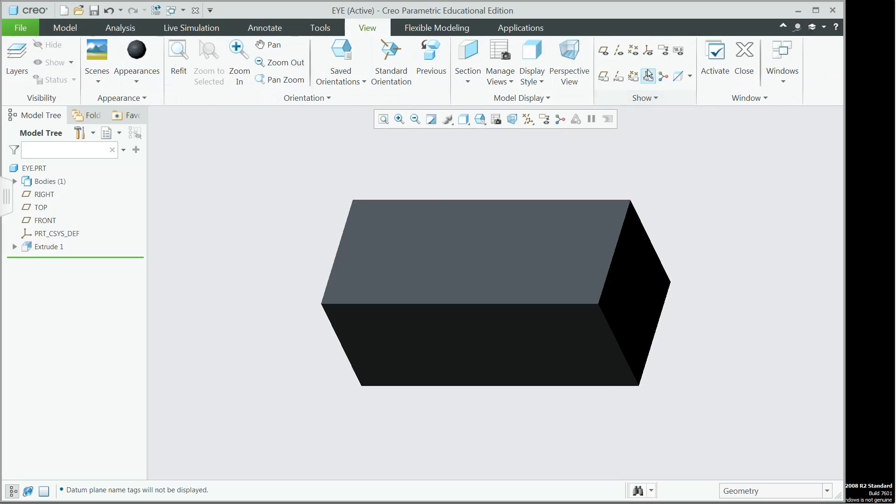
left_click(604, 50)
left_click(604, 76)
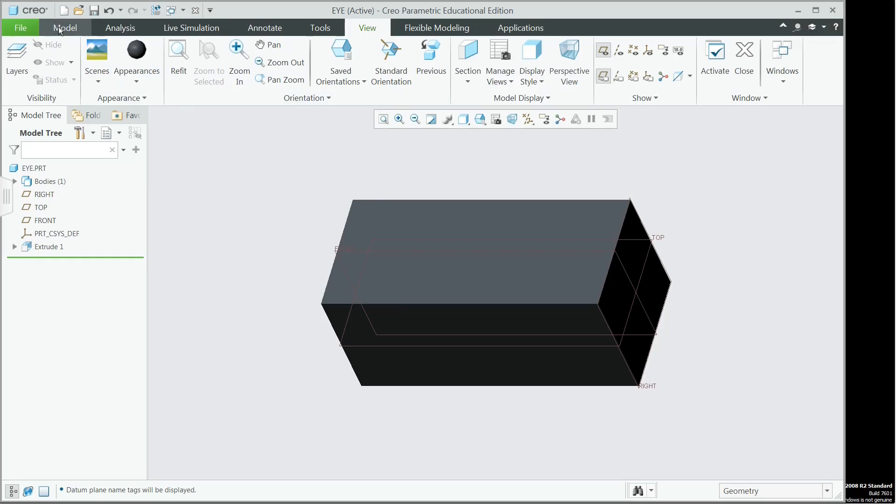
Step: Start an extrude sketch on the TOP plane and add the block's two long edges as sketch references
left_click(61, 28)
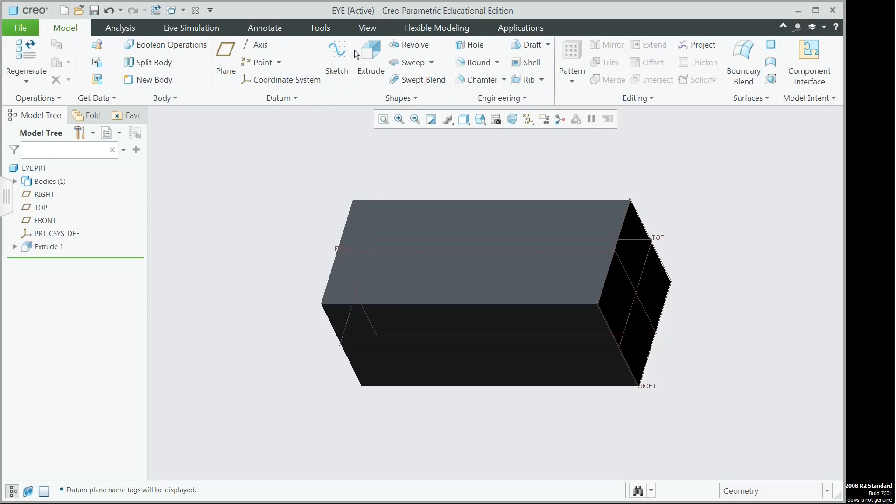
left_click(374, 56)
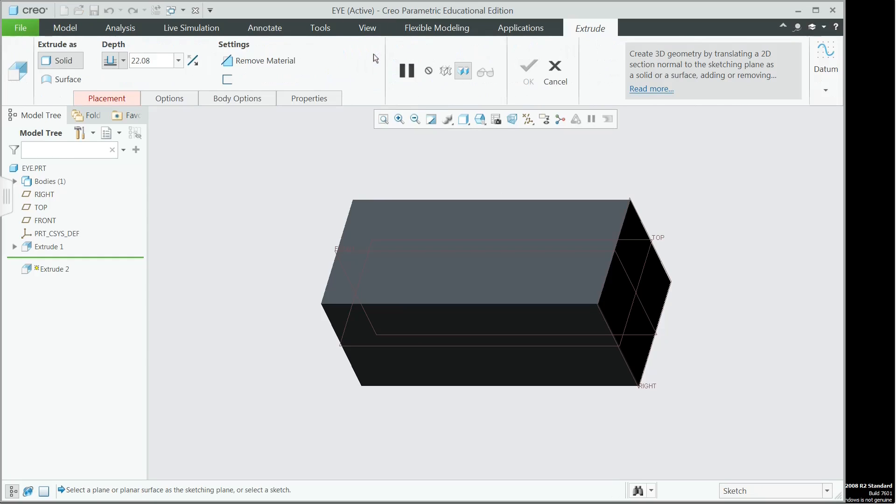
left_click(630, 323)
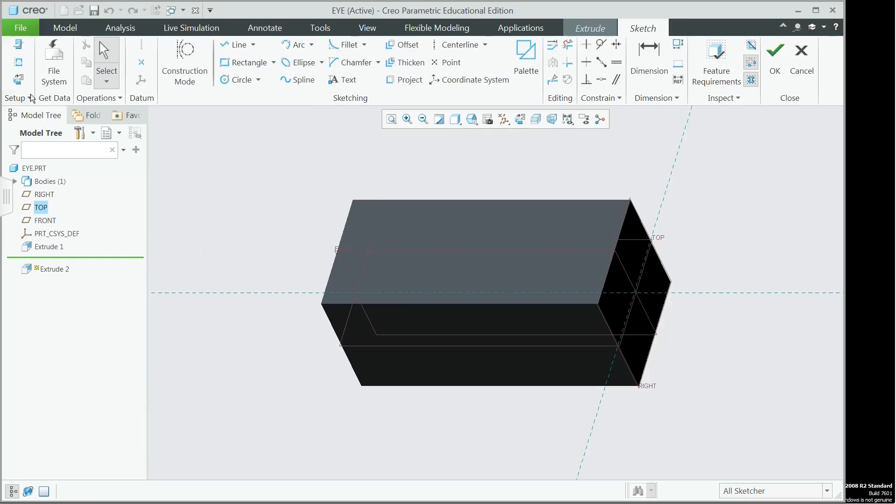
left_click(19, 82)
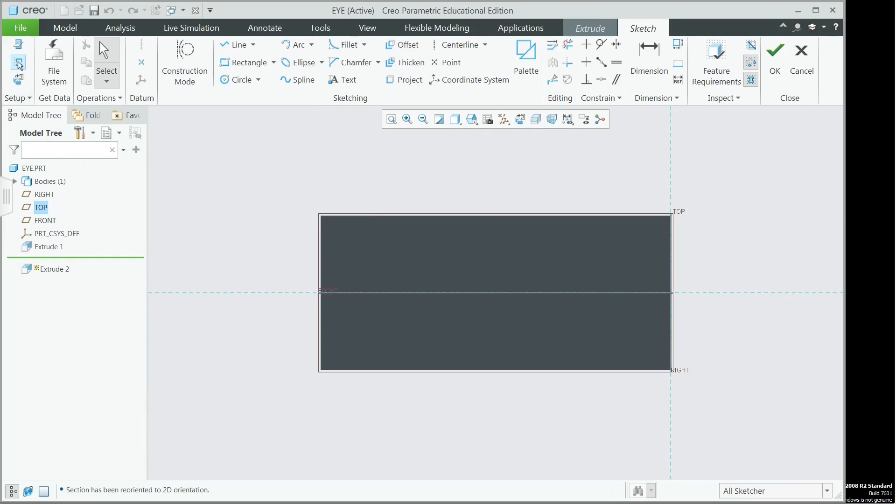
left_click(18, 62)
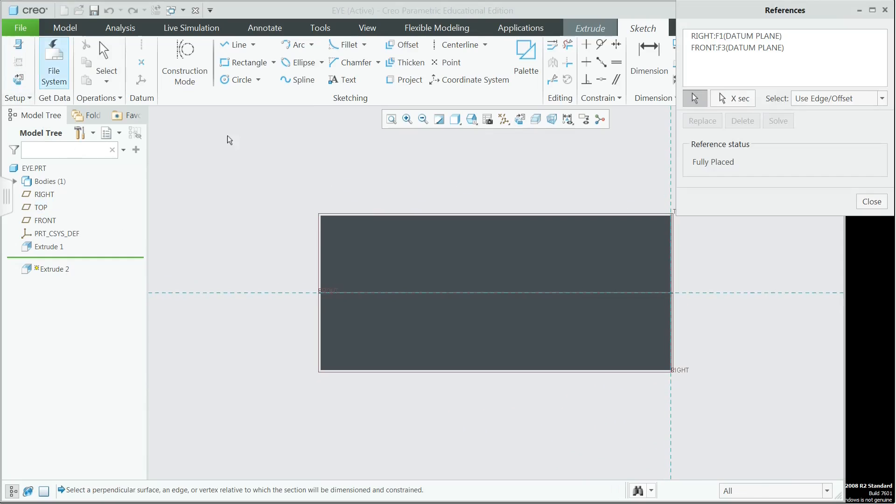
left_click(533, 217)
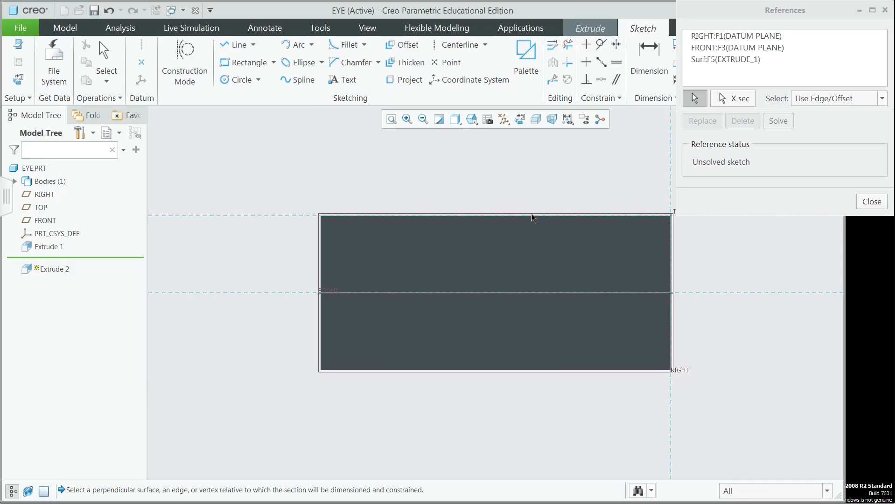
left_click(557, 372)
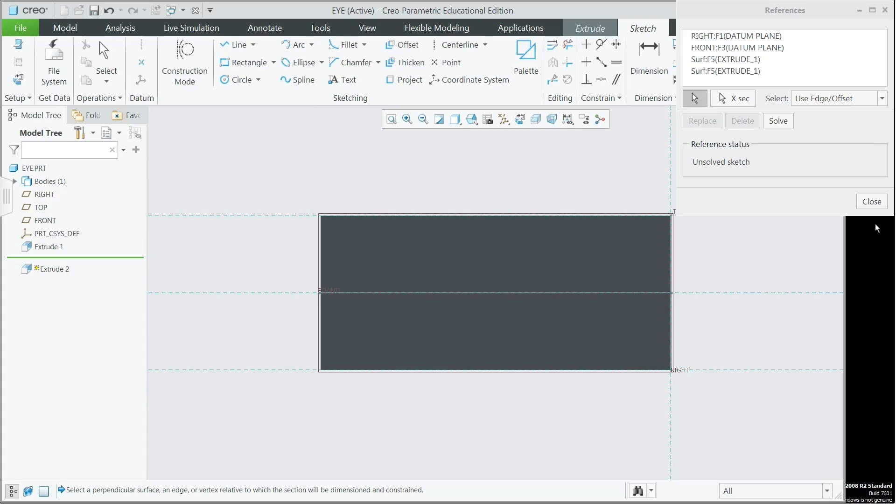
left_click(876, 205)
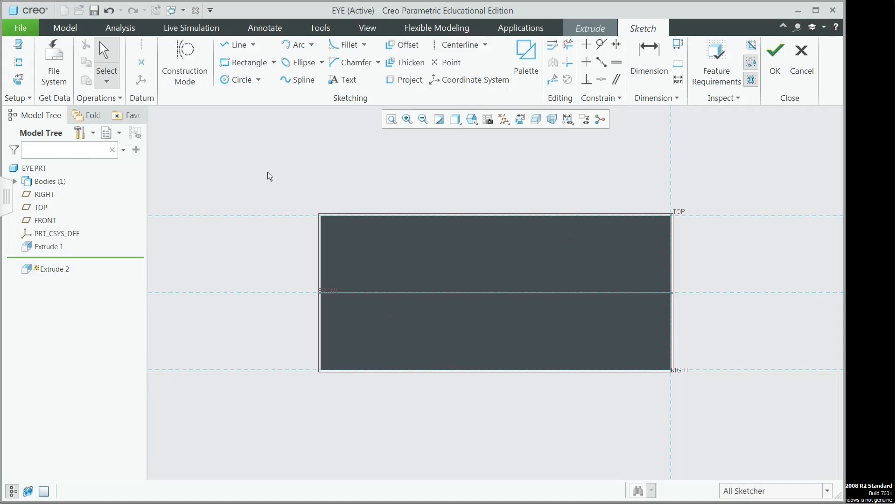
Step: Sketch two concentric circles, about 21.5 and 36.5 in diameter, centred on the origin at the end of the block
left_click(258, 80)
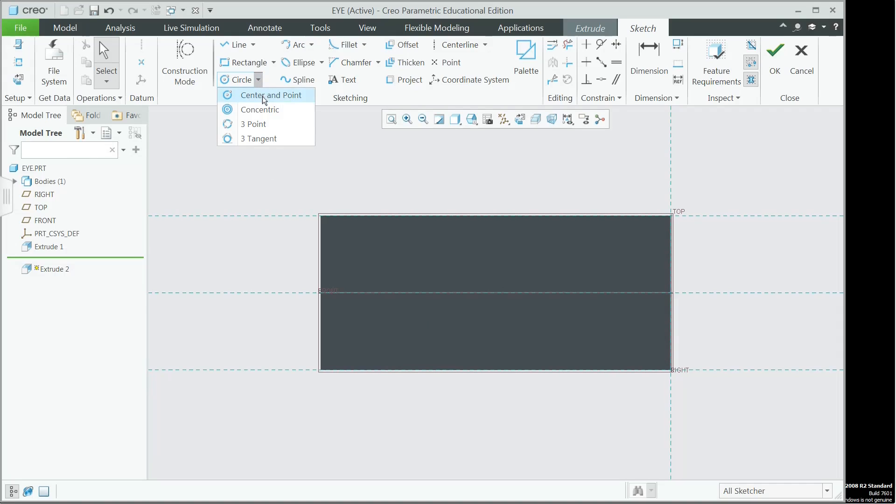
left_click(266, 96)
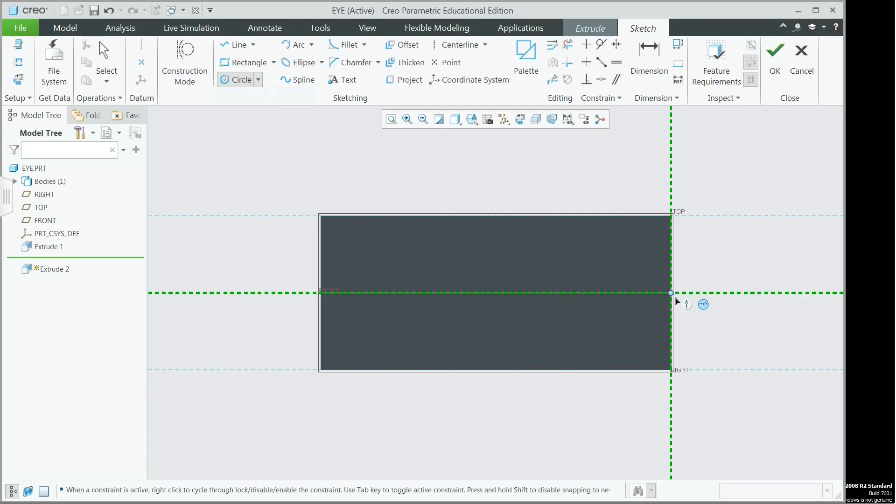
left_click(672, 294)
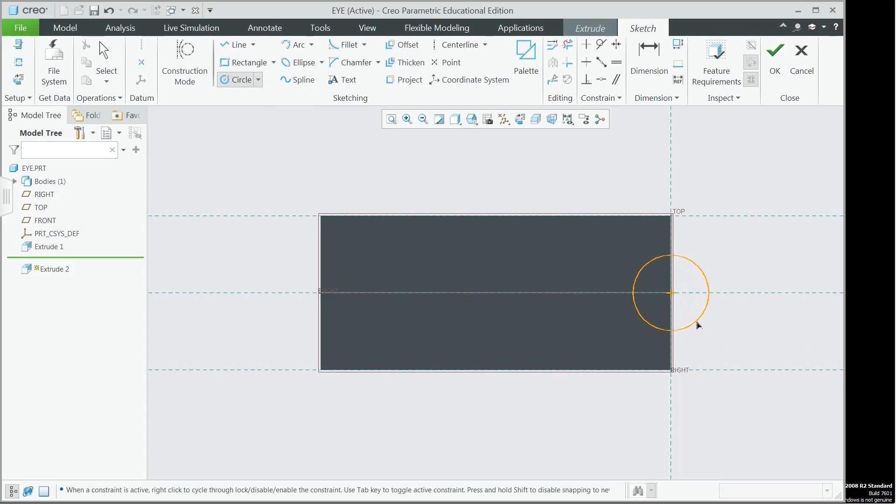
left_click(719, 339)
left_click(676, 297)
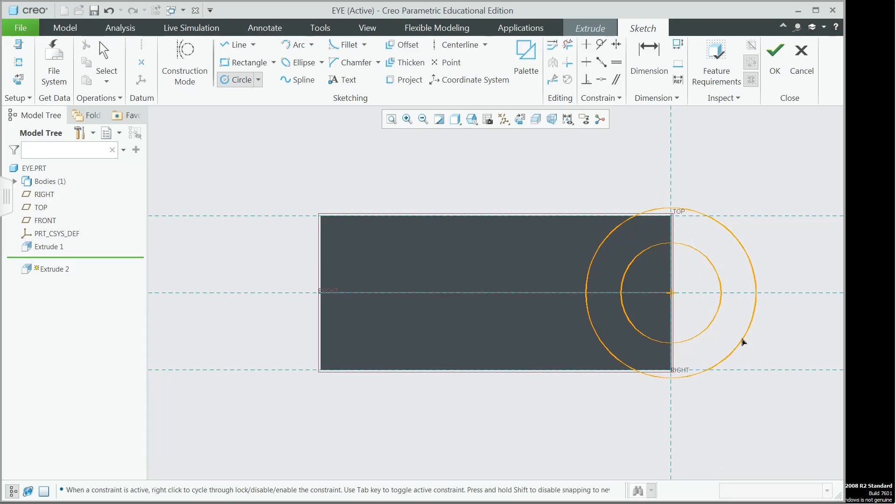
left_click(749, 348)
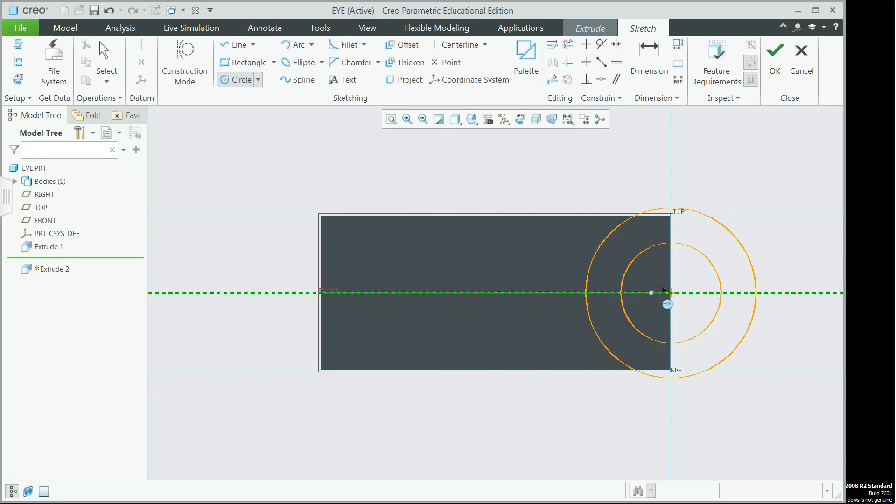
key("ctrl+a")
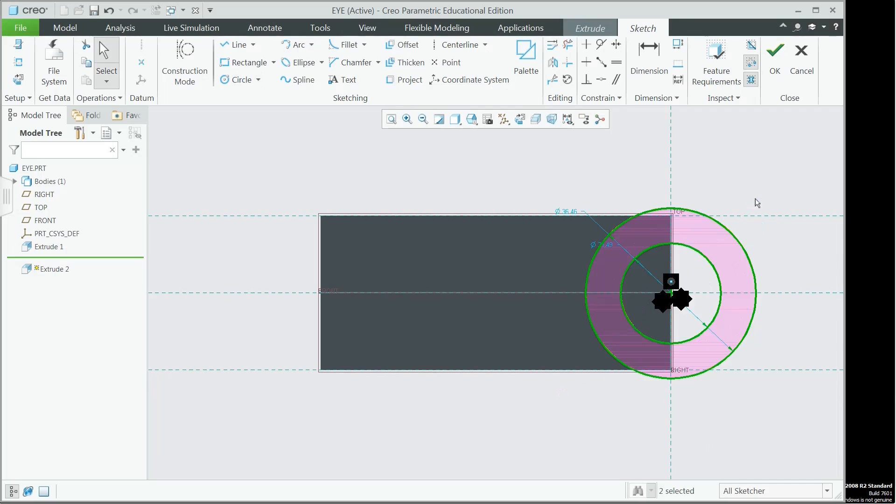
Step: Set the inner circle's diameter to 30 and the outer circle's to 60, moving their dimensions clear of the sketch
double_click(609, 245)
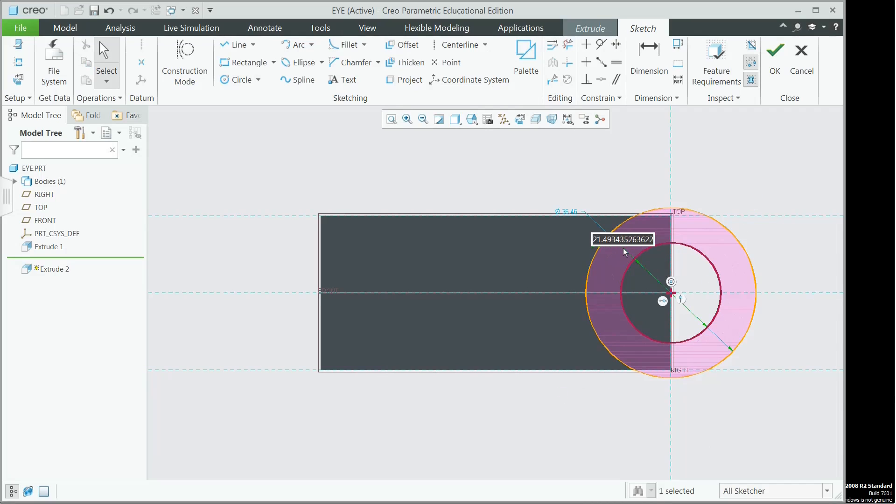
type("30")
key("Return")
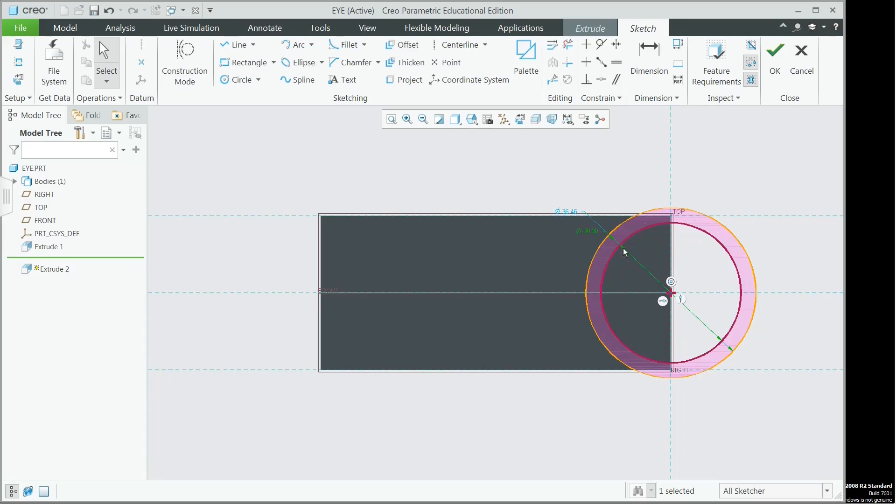
left_click_drag(590, 232, 723, 377)
left_click_drag(583, 214, 620, 183)
double_click(619, 182)
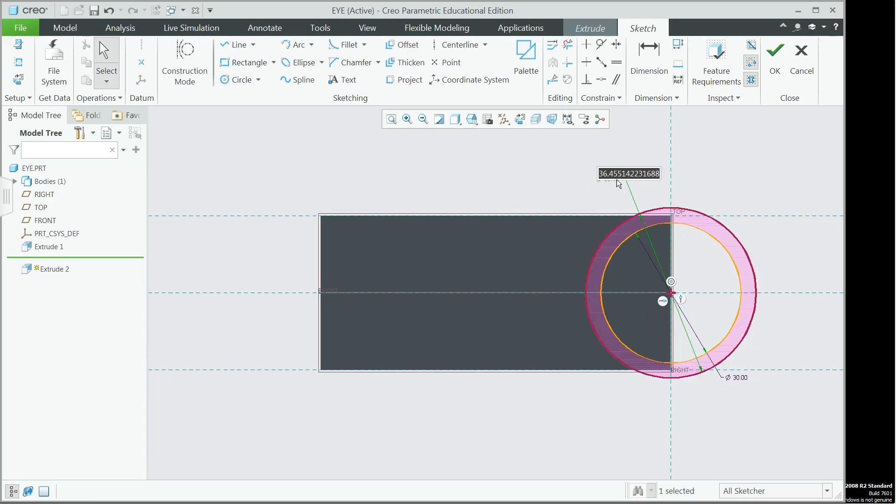
type("60")
key("Return")
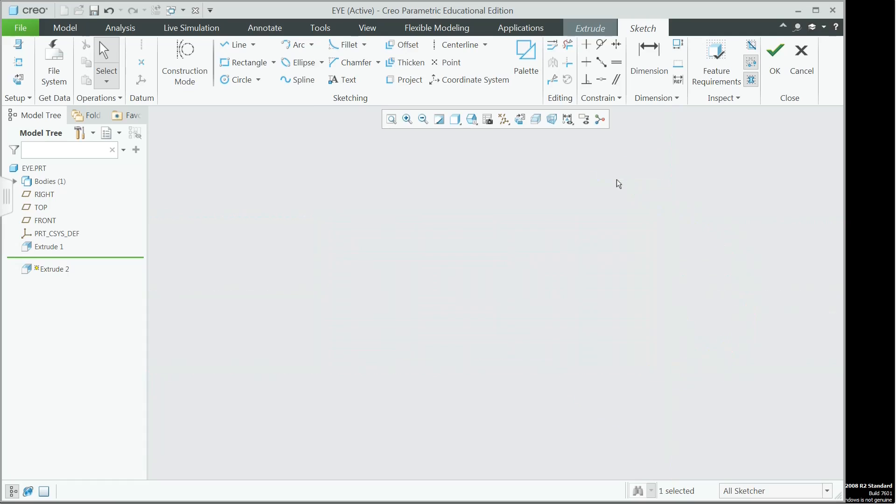
Step: Accept the ring sketch and extrude it symmetrically about the TOP plane to a total depth of 36
key("alt+Tab")
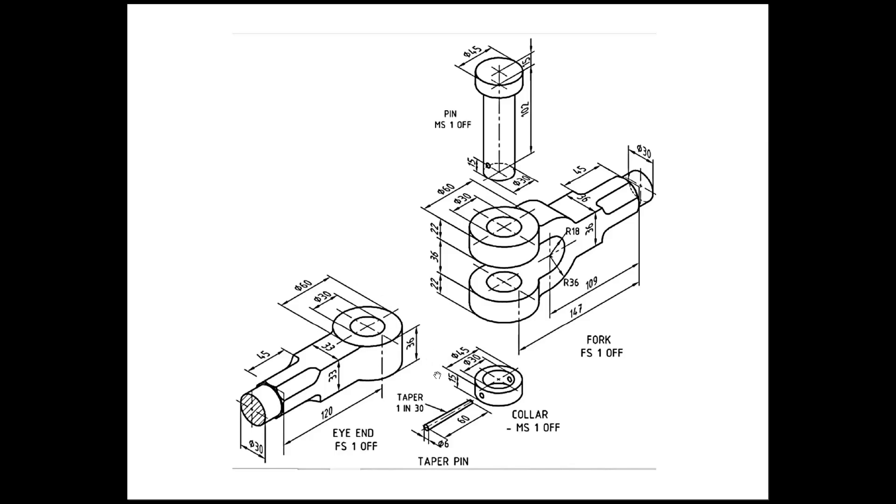
key("alt+Tab")
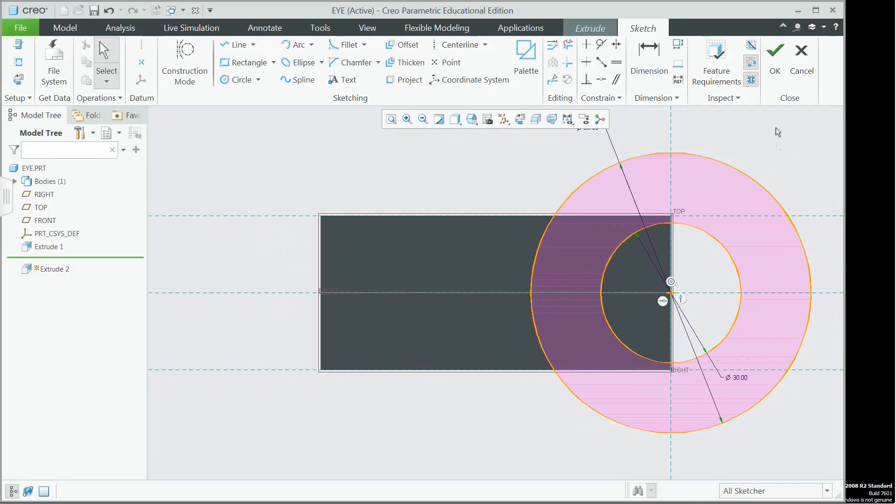
left_click(776, 58)
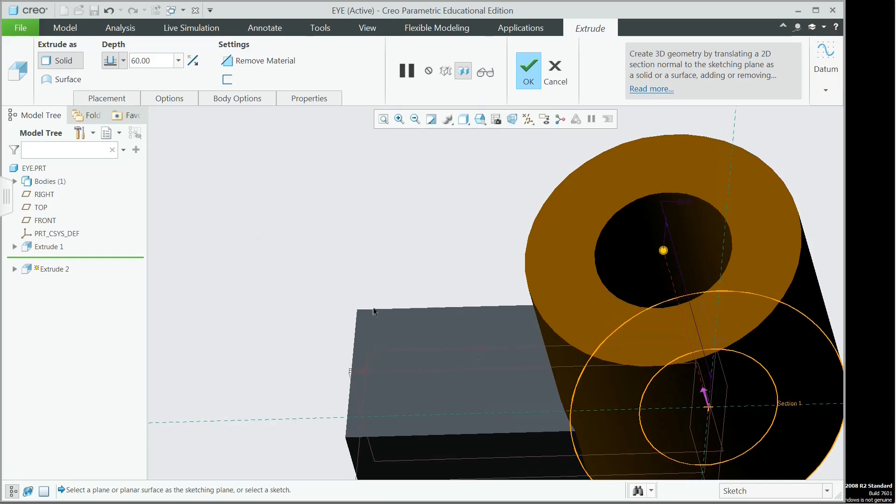
left_click(123, 60)
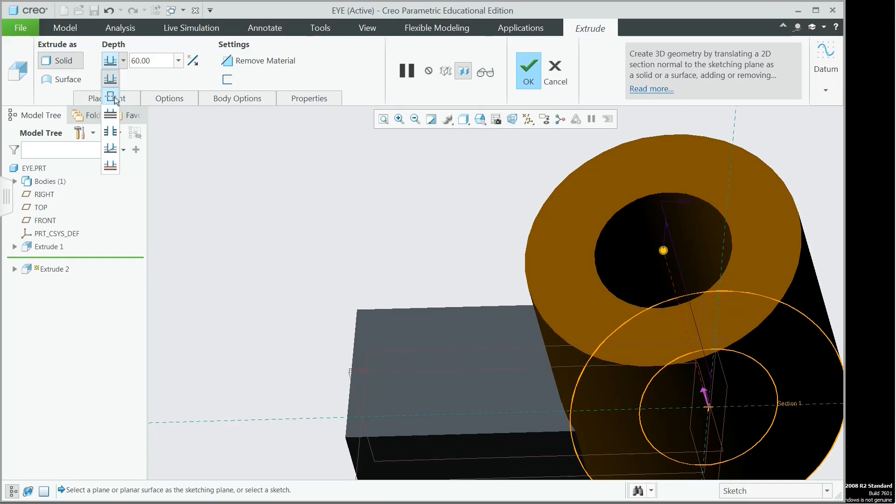
left_click(111, 96)
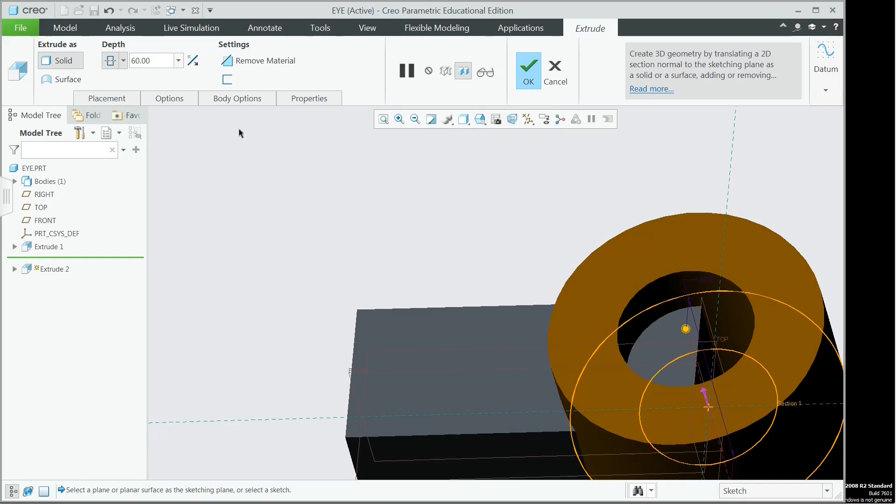
double_click(160, 60)
type("36")
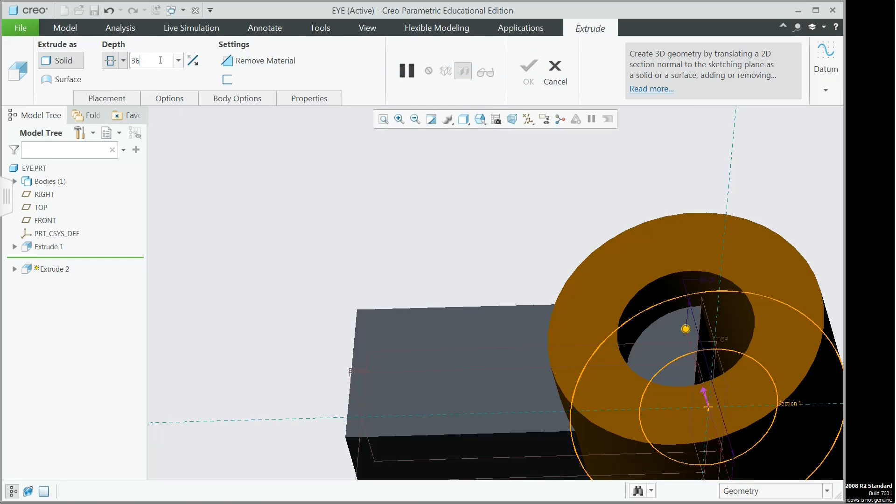
key("Return")
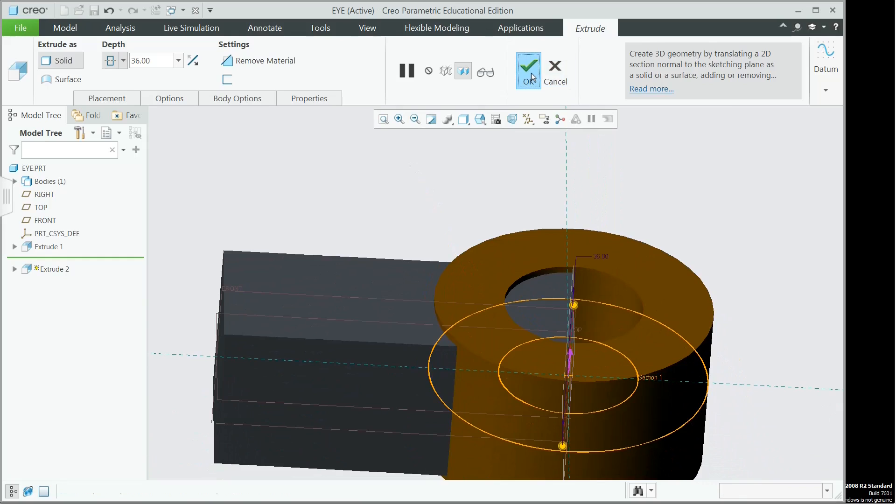
left_click(530, 70)
Step: Start an extrude sketch on the ring's flat upper face and add the hole's circular edge as a sketch reference
scroll(704, 160, "down", 3)
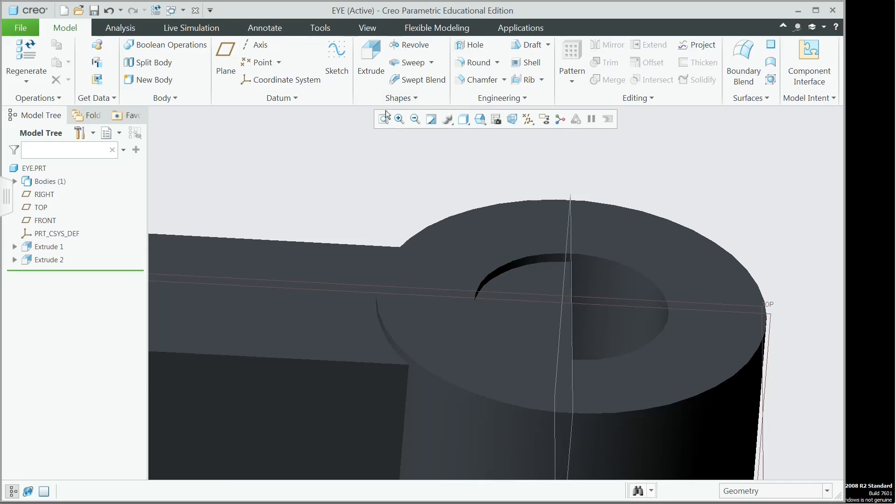
left_click(373, 63)
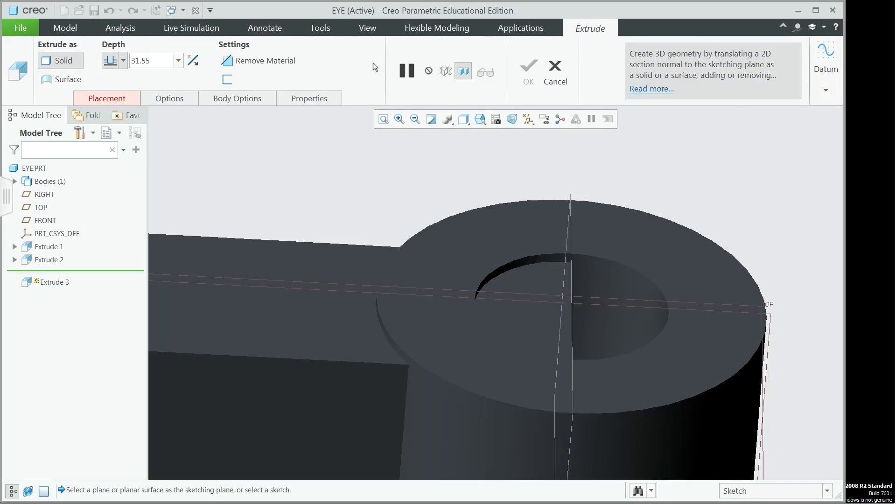
left_click(641, 240)
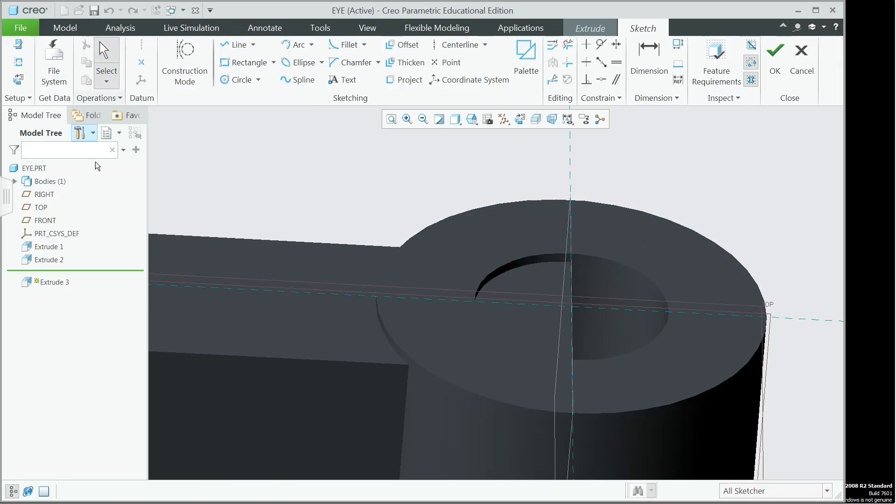
left_click(18, 81)
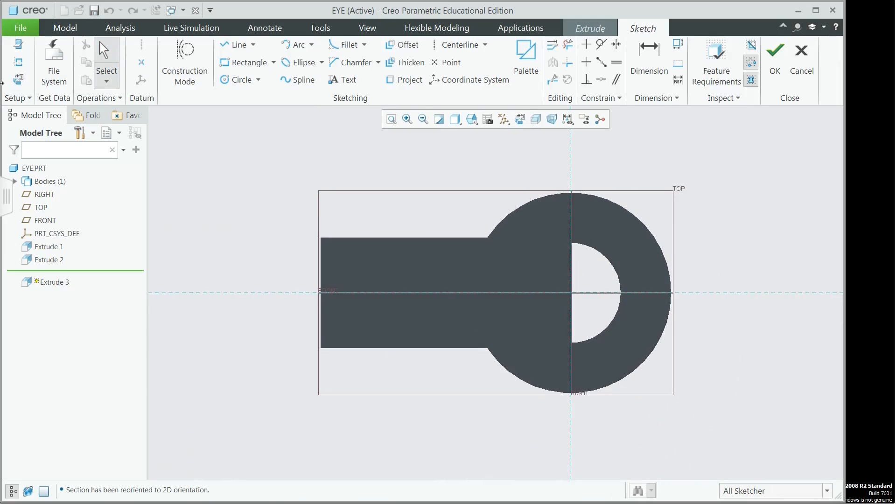
left_click(21, 64)
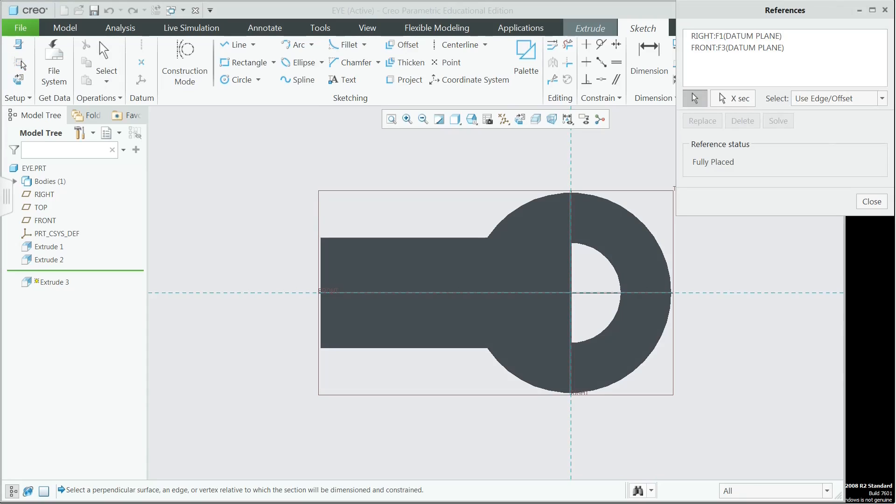
left_click(601, 261)
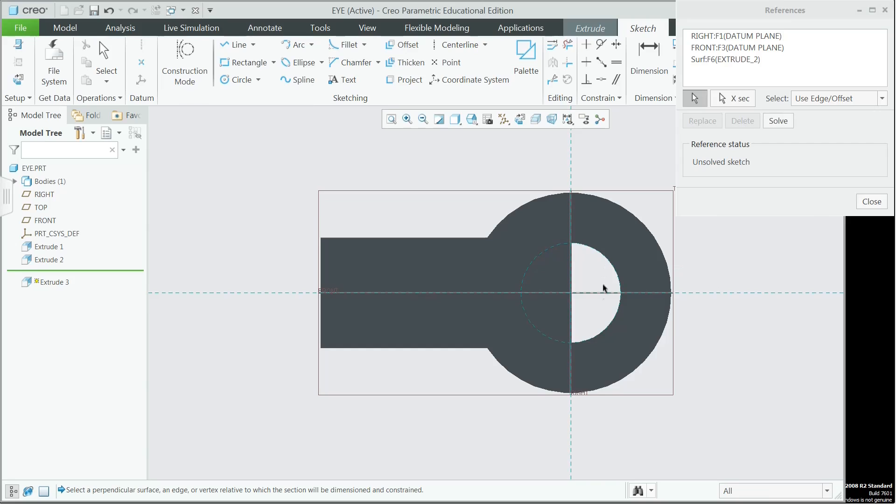
left_click(602, 335)
left_click(872, 202)
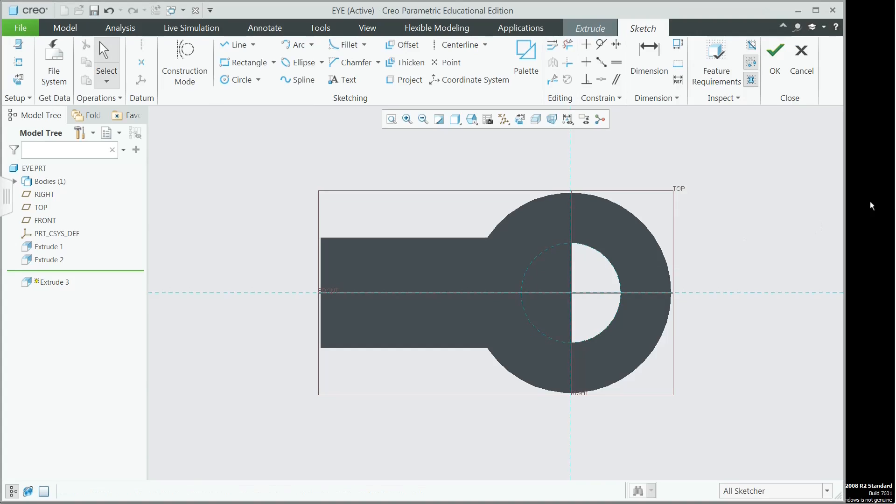
Step: Sketch a circle centred on the ring's axis and snapped to the referenced hole edge
left_click(259, 80)
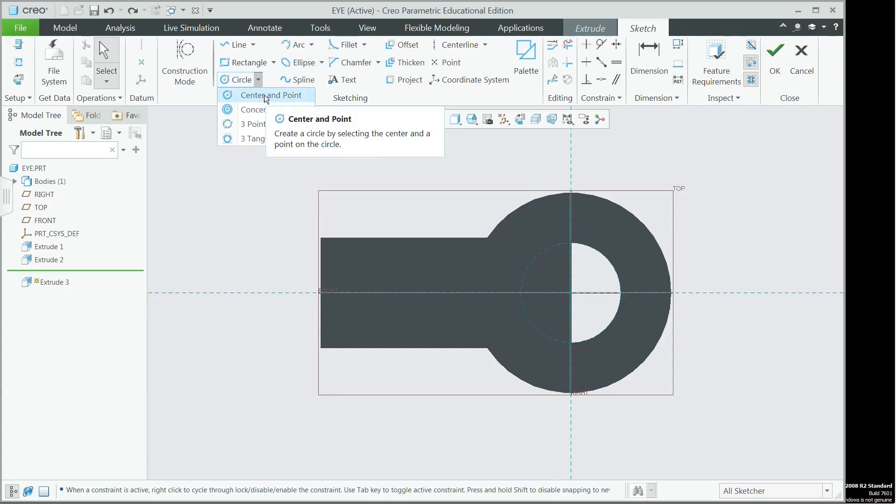
left_click(266, 95)
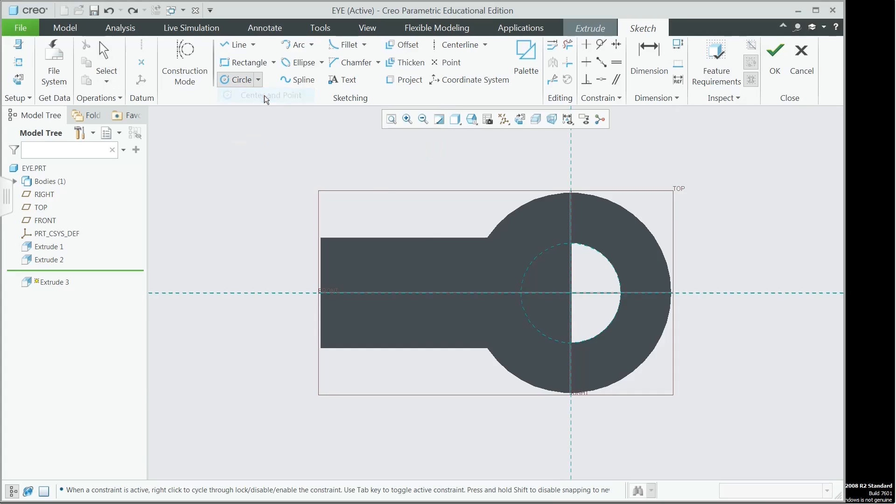
left_click(571, 293)
left_click(606, 332)
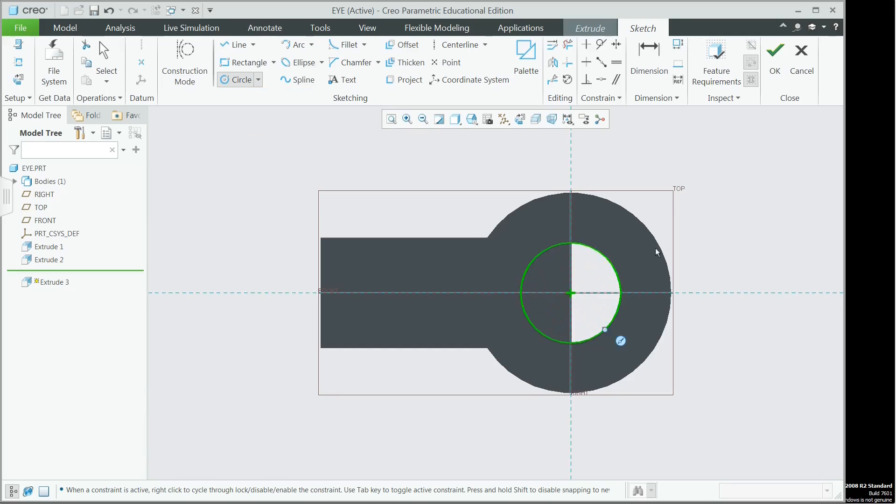
middle_click(655, 202)
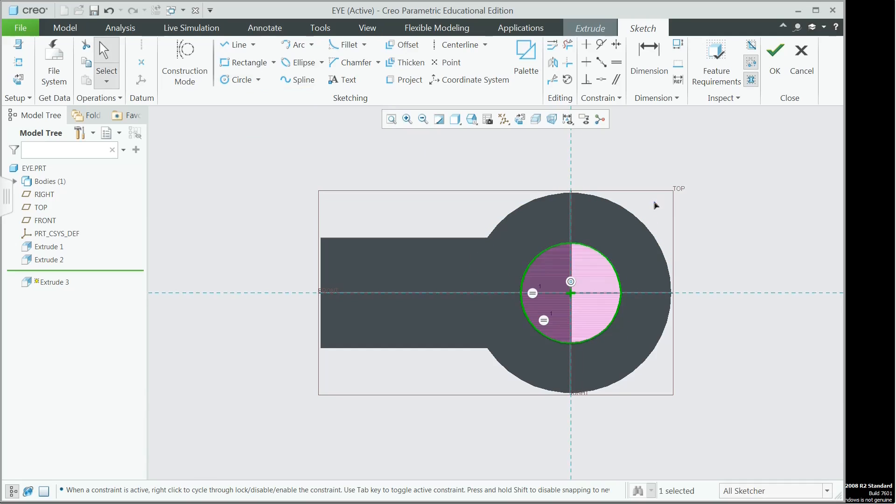
Step: Accept the circle sketch and extrude it downward as a cut through all surfaces, clearing the shank material from the hole
left_click(776, 65)
middle_click_drag(740, 276, 739, 253)
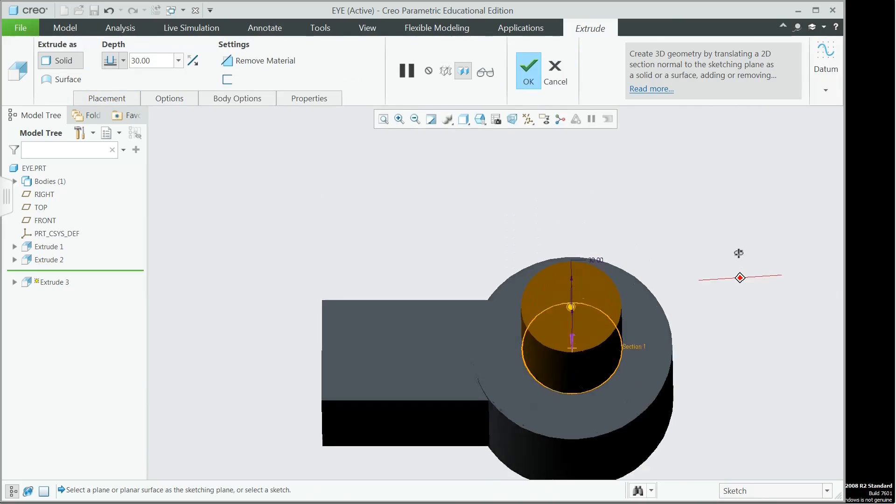
left_click(192, 61)
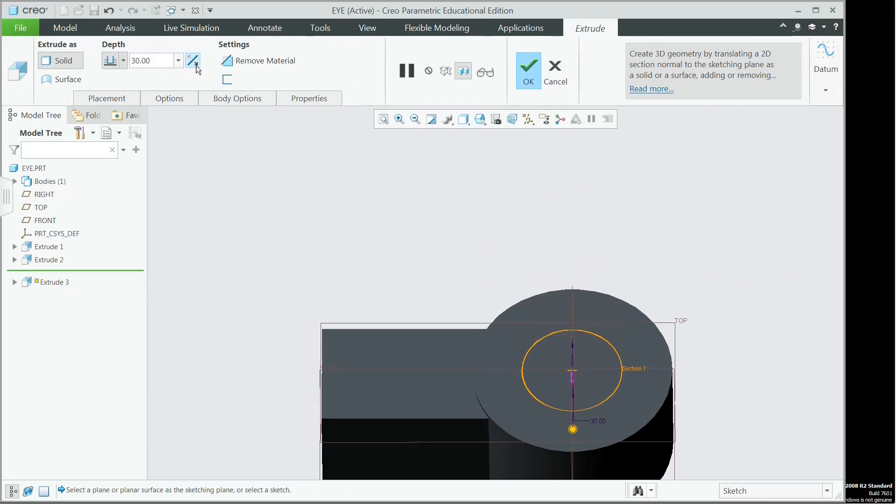
left_click(124, 61)
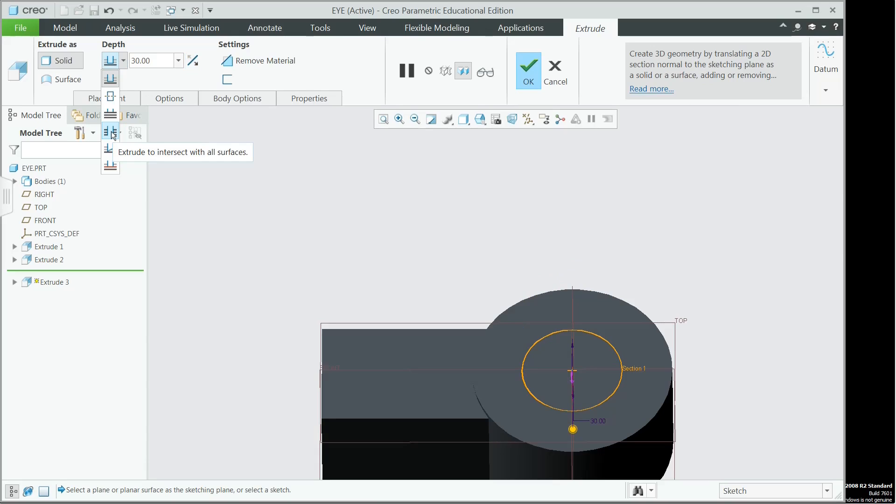
left_click(111, 133)
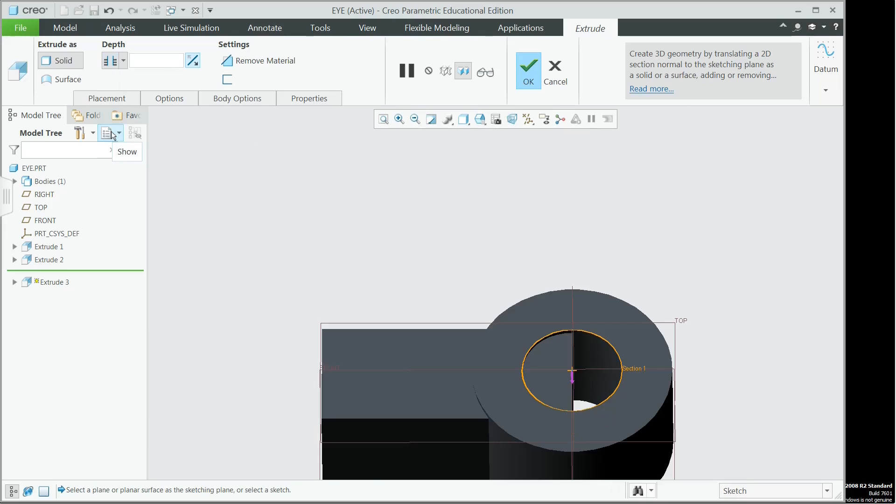
left_click(265, 61)
left_click(528, 70)
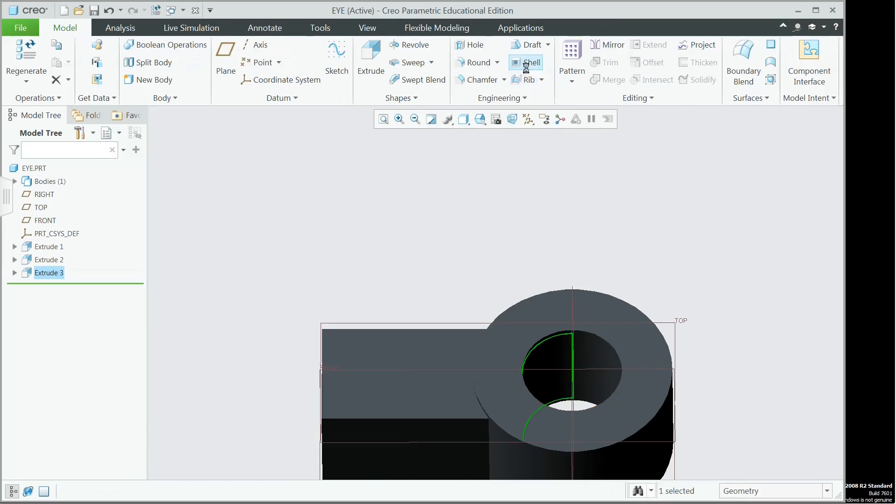
Step: Start an extrude sketch on the shank's square end face and add its two side edges and the ring hole's lower silhouette as references
key("alt+Tab")
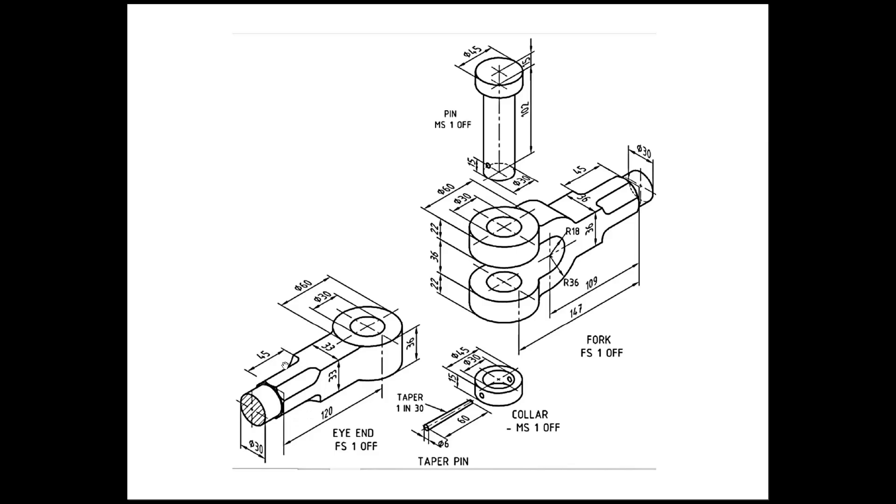
key("alt+Tab")
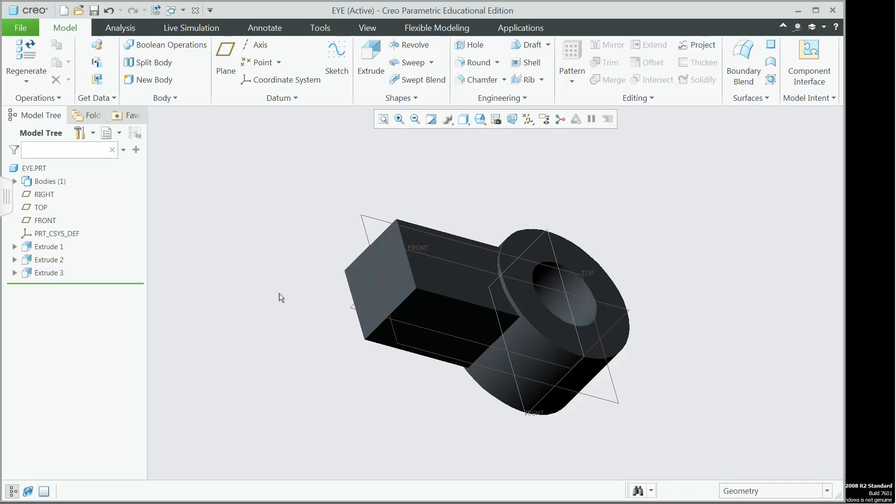
left_click(371, 52)
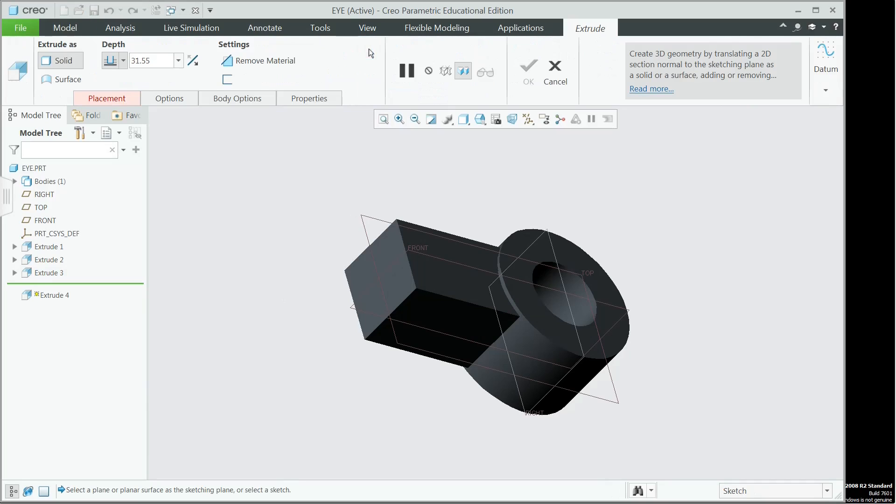
left_click(390, 264)
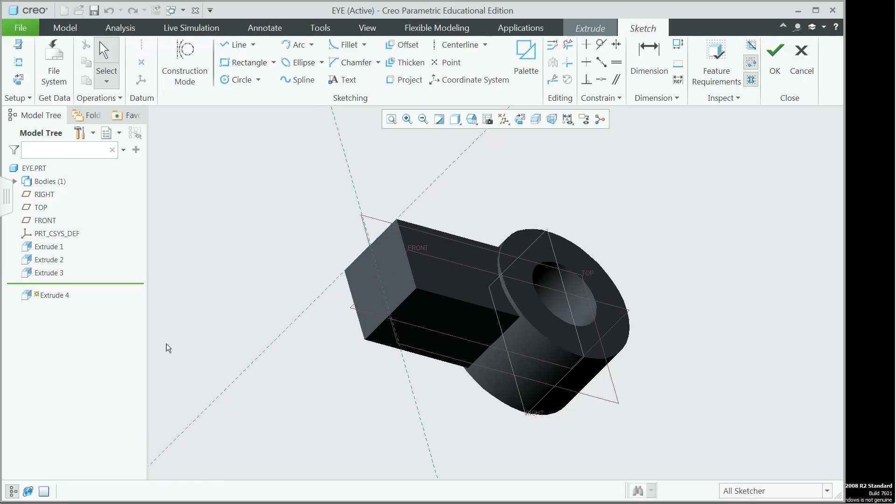
left_click(19, 80)
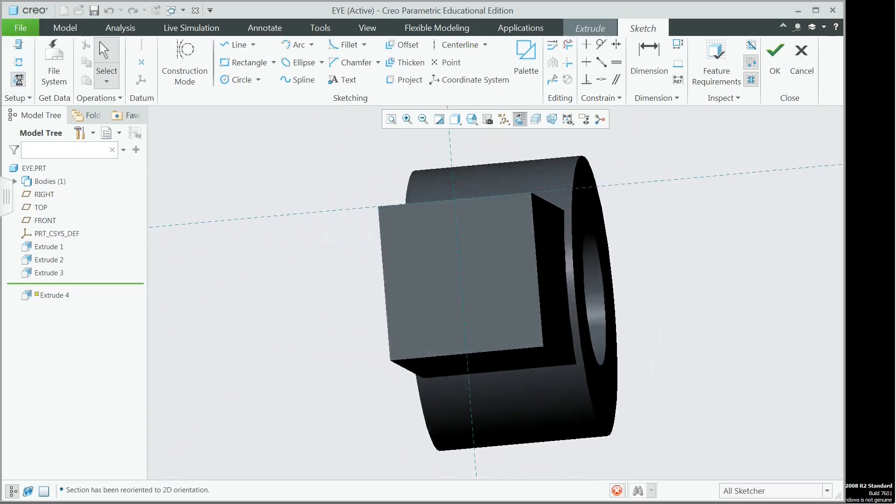
left_click(18, 63)
left_click(419, 241)
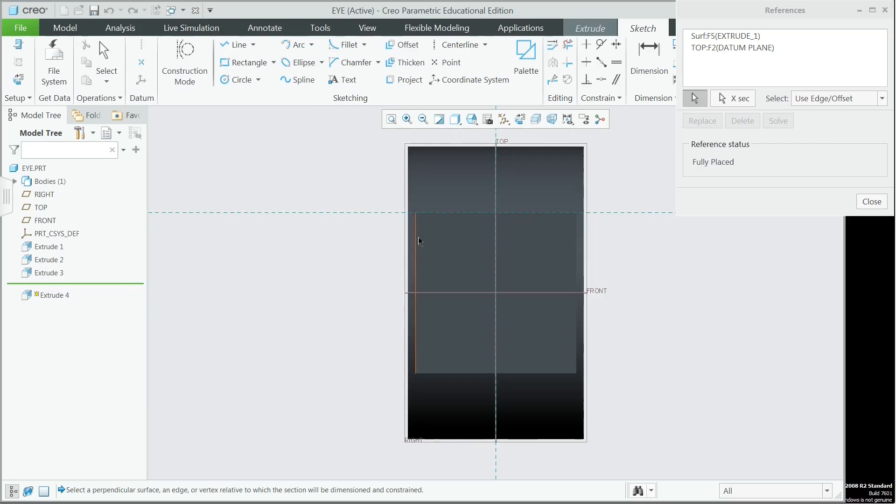
left_click(482, 370)
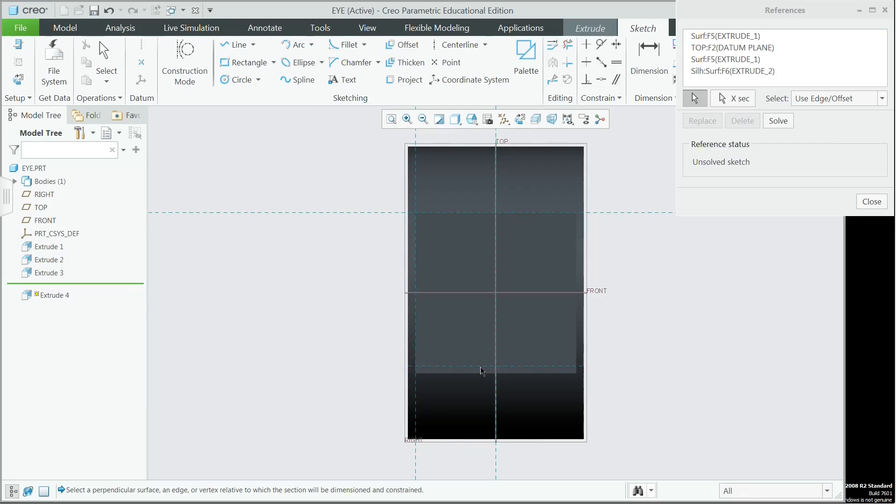
left_click(577, 274)
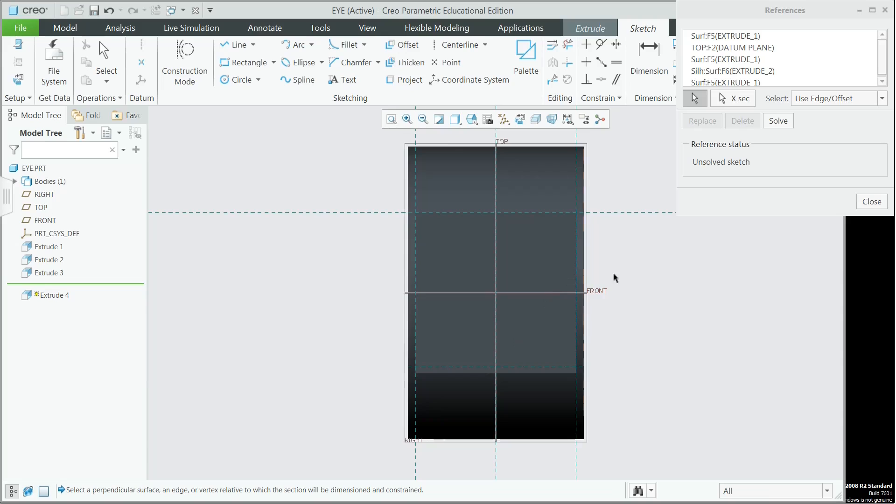
left_click(874, 203)
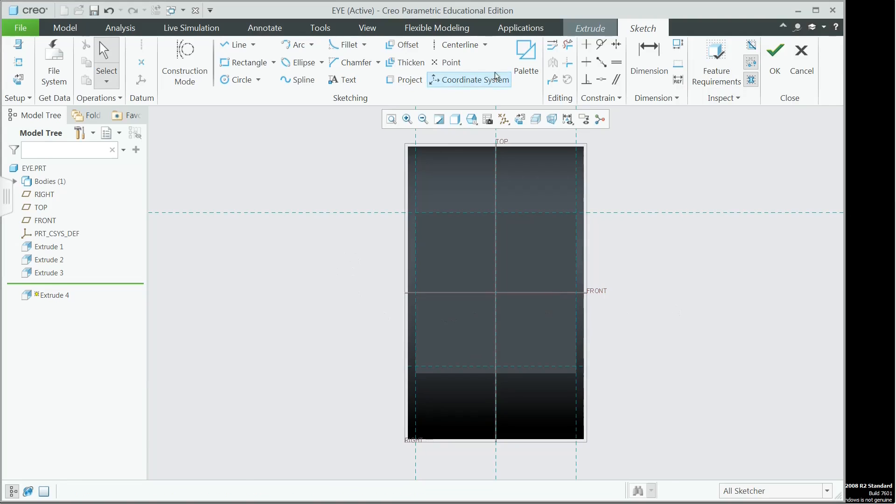
Step: Insert an 8-sided octagon from the sketcher palette's polygons into the empty area beside the model and accept its placement
left_click(527, 56)
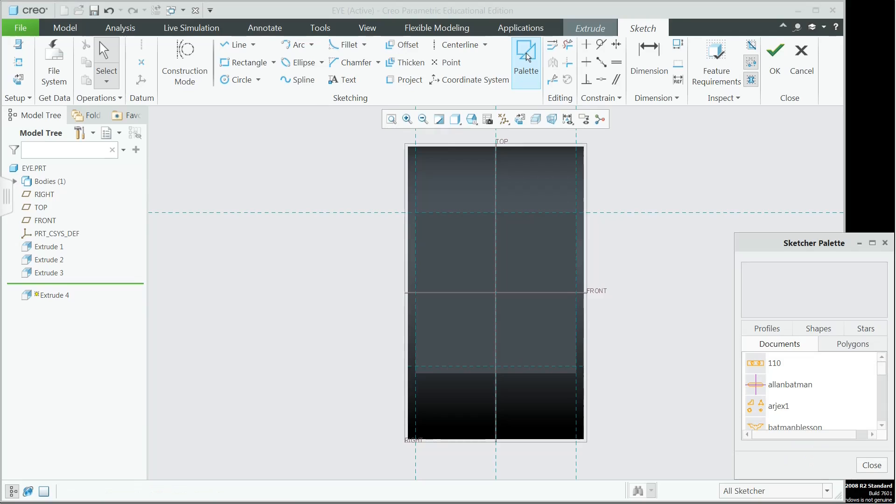
left_click(858, 345)
scroll(830, 414, "down", 3)
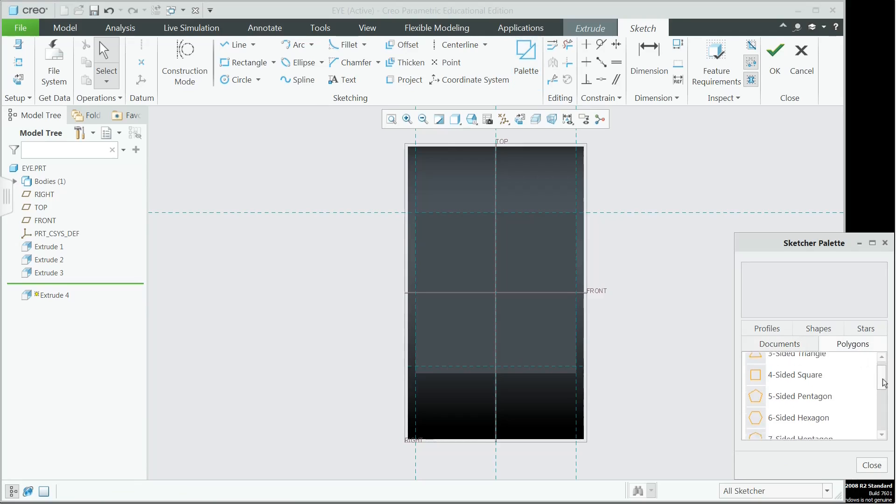
left_click(809, 424)
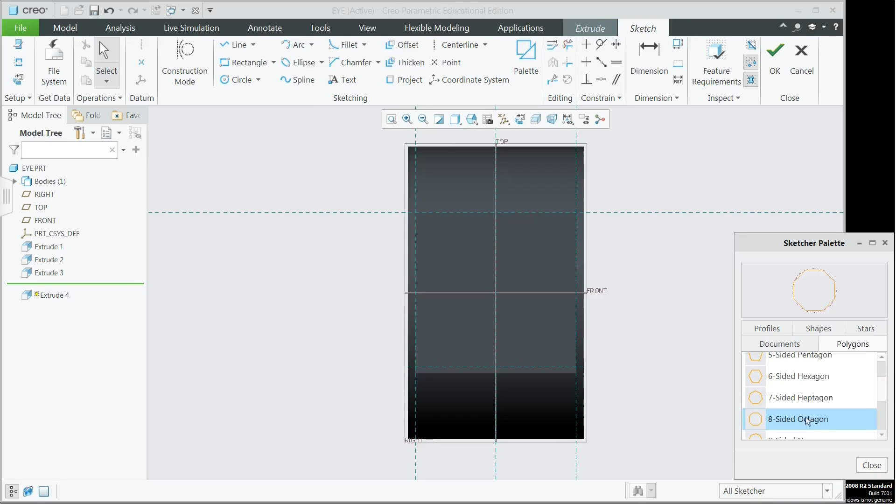
double_click(808, 422)
left_click(263, 224)
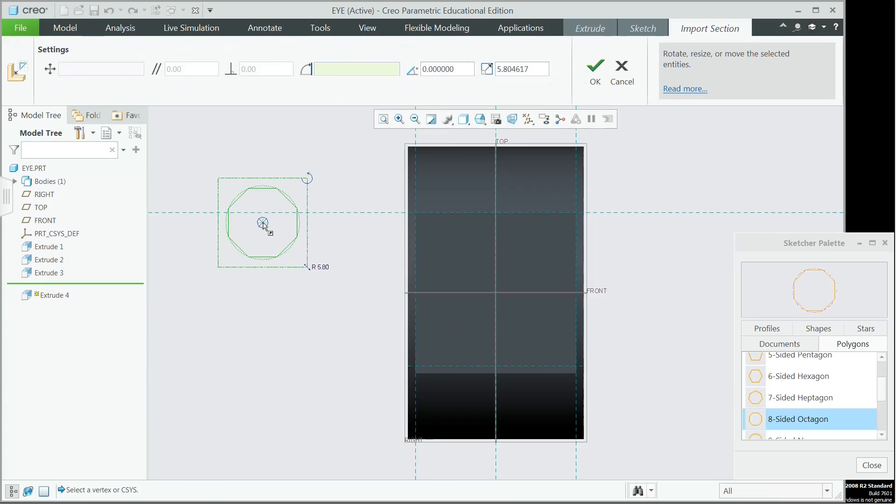
left_click(873, 467)
middle_click(226, 201)
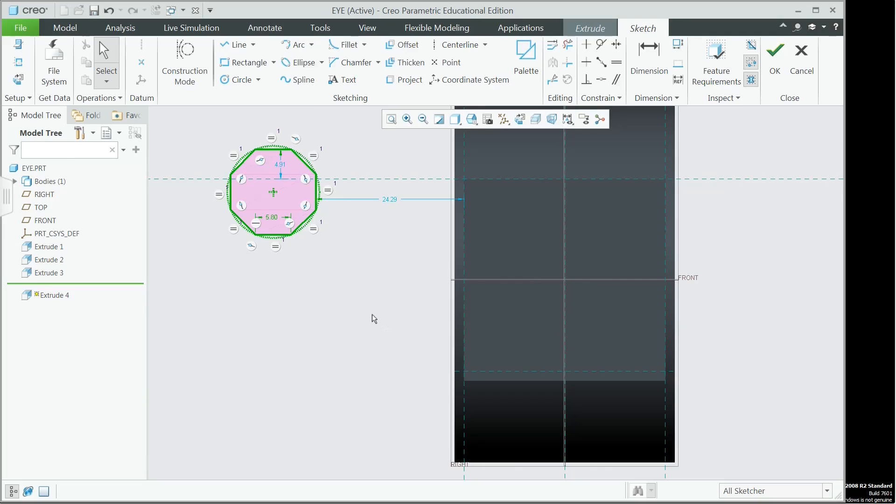
Step: Constrain the octagon's centre point coincident with the vertical TOP reference and with the horizontal FRONT plane line
left_click(601, 83)
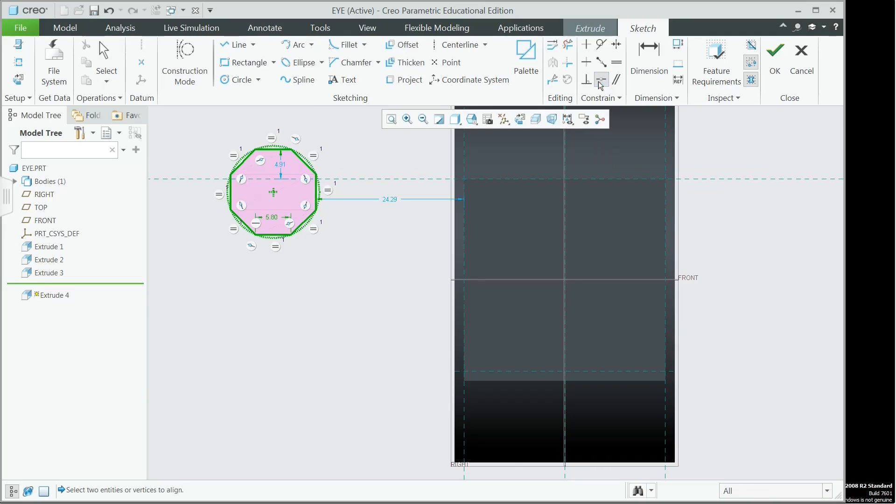
left_click(274, 191)
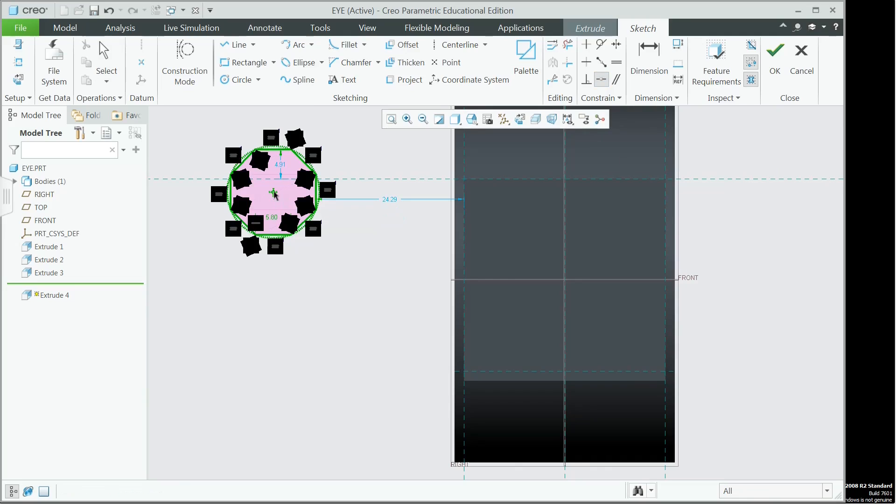
left_click(566, 316)
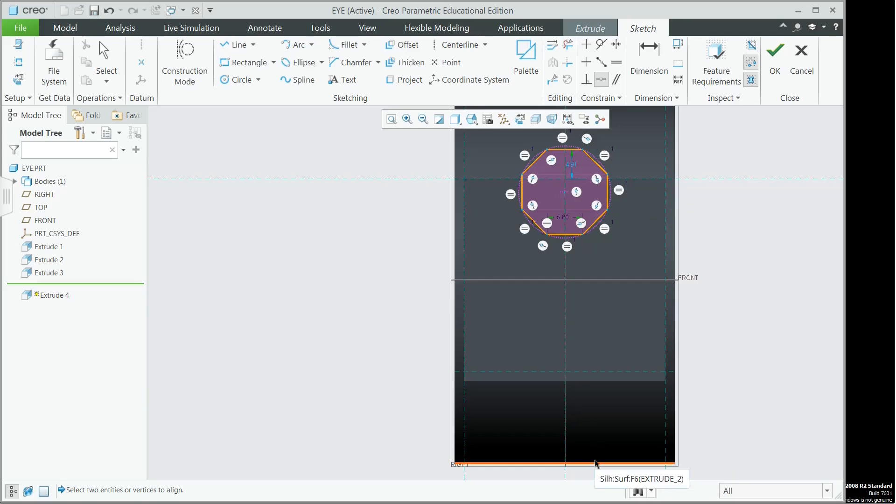
left_click(602, 81)
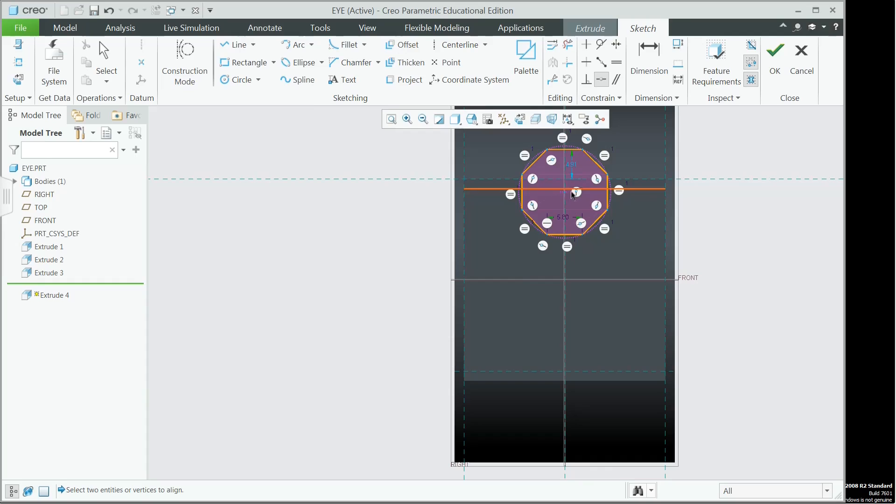
left_click(565, 193)
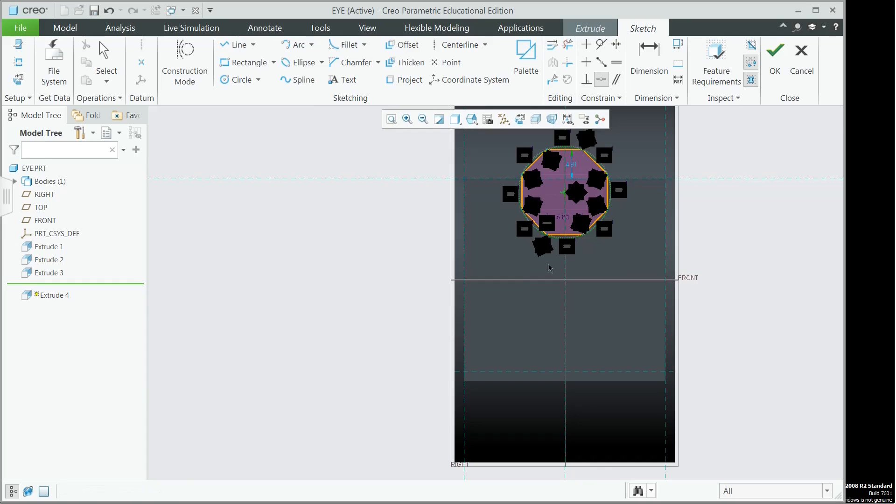
left_click(543, 281)
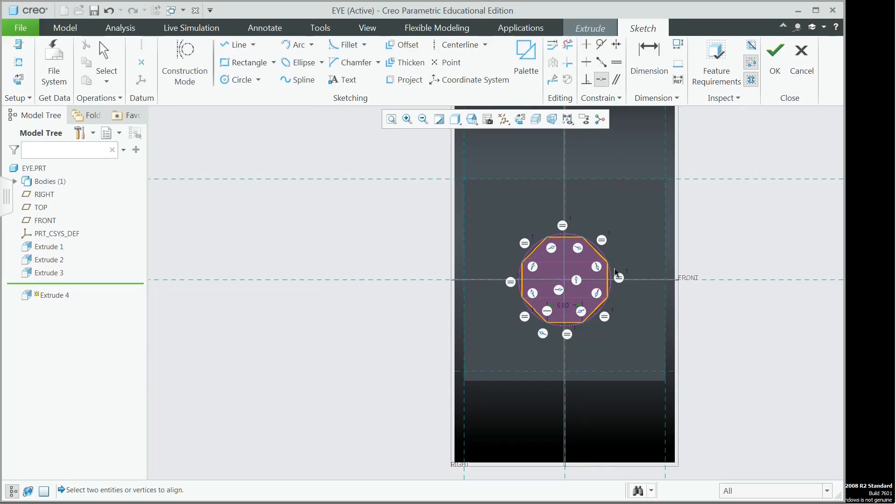
Step: Make the octagon's bottom side coincident with the lower horizontal reference, deleting the conflicting 5.80 side-length dimension
left_click(568, 325)
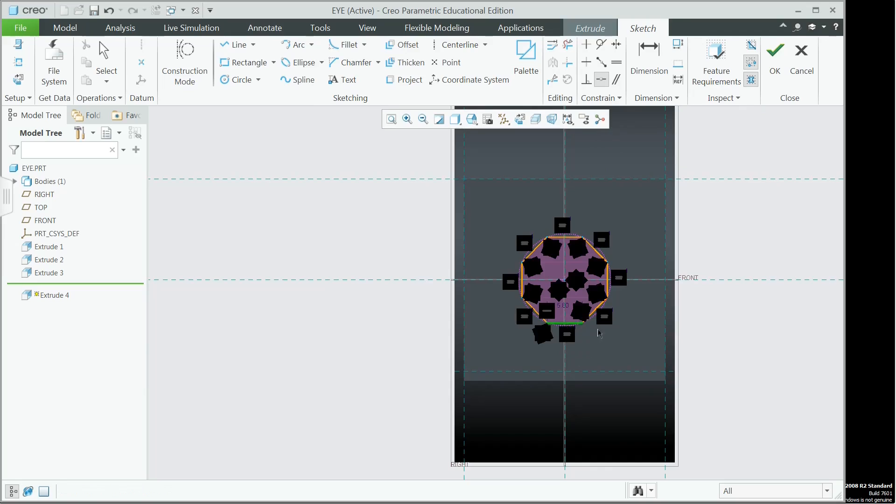
left_click(577, 372)
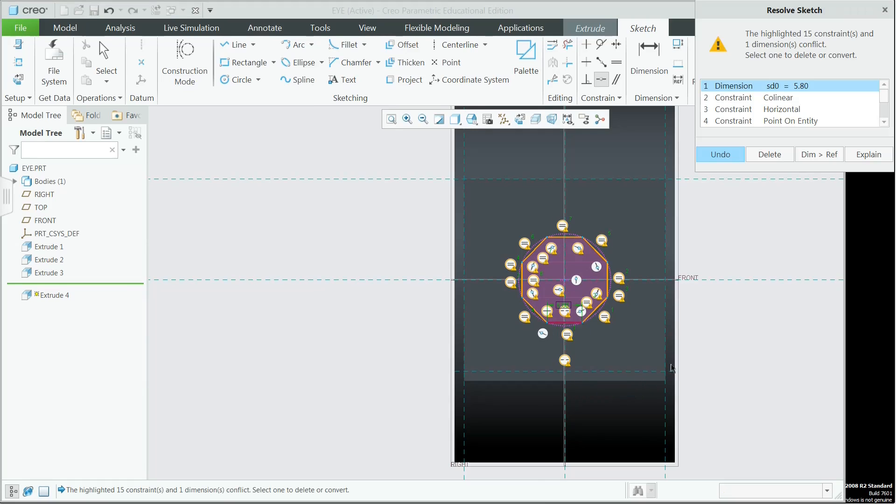
left_click(771, 155)
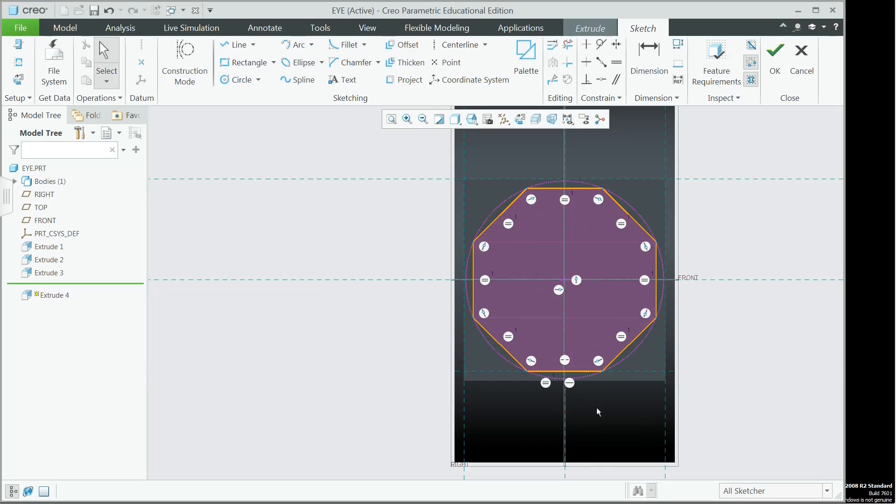
Step: Accept the octagon sketch and extrude it outward from the shank's end face to a depth of 45
left_click(775, 59)
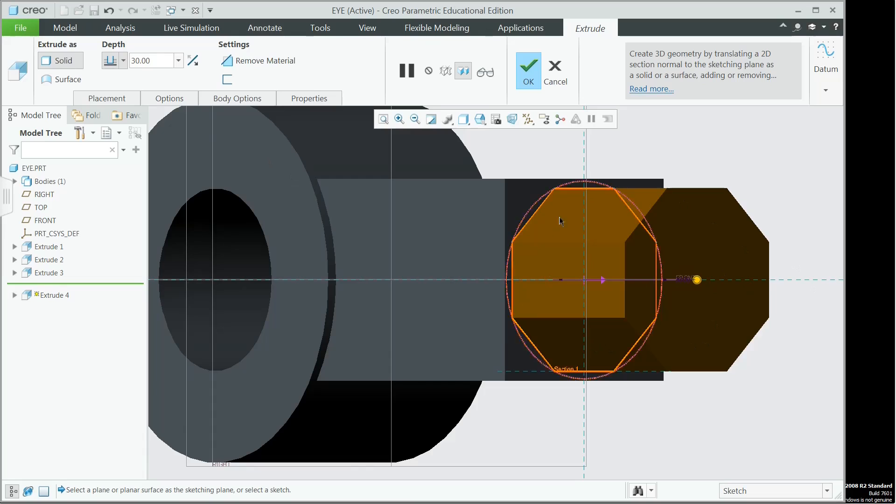
double_click(155, 62)
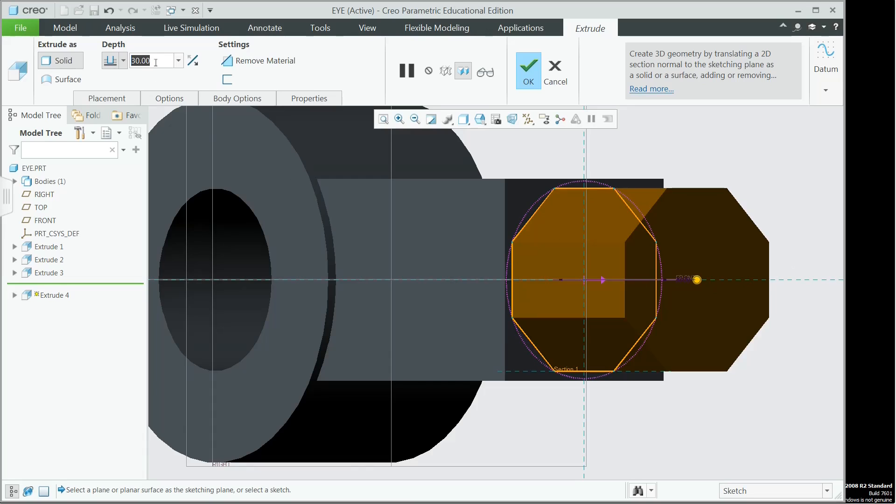
type("4")
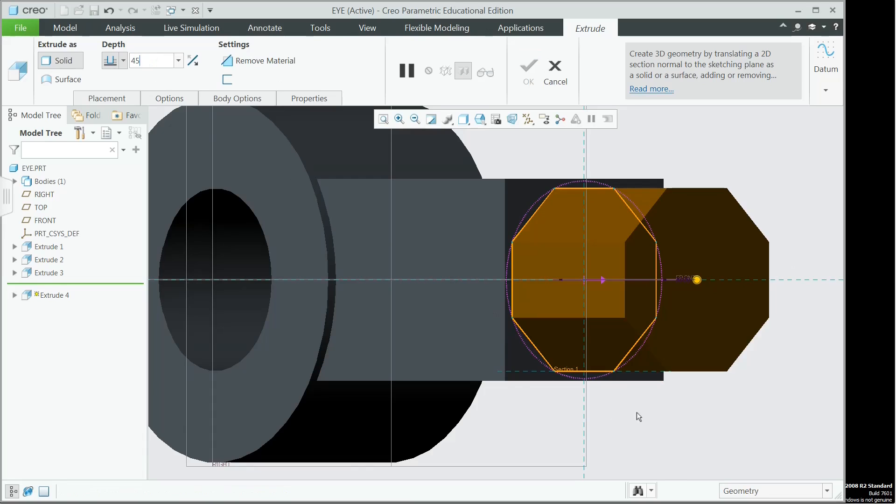
type("5")
key("Return")
left_click(528, 69)
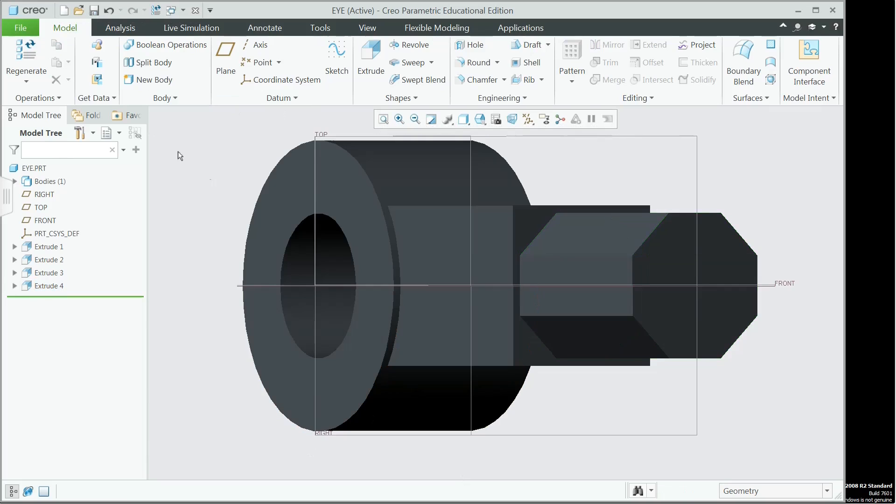
Step: Start an extrude sketch on the octagon's end face, square to the view, and add the FRONT plane and octagon and shank edges as references
left_click(369, 57)
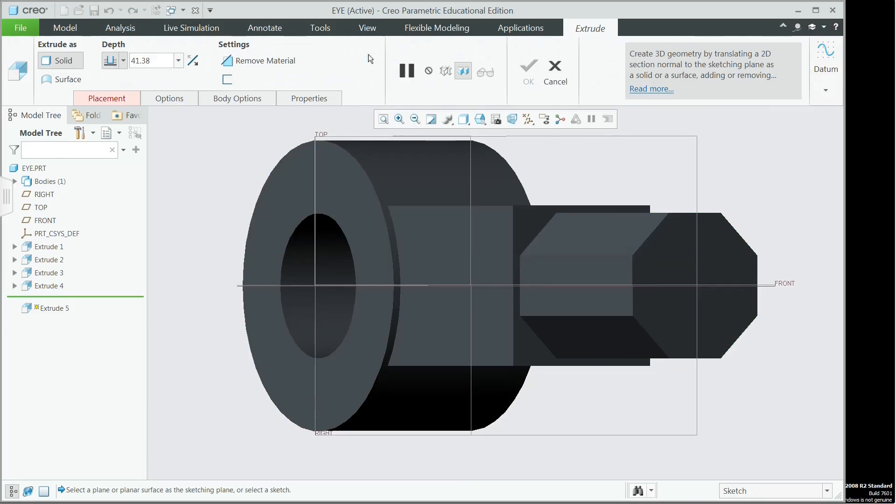
left_click(675, 257)
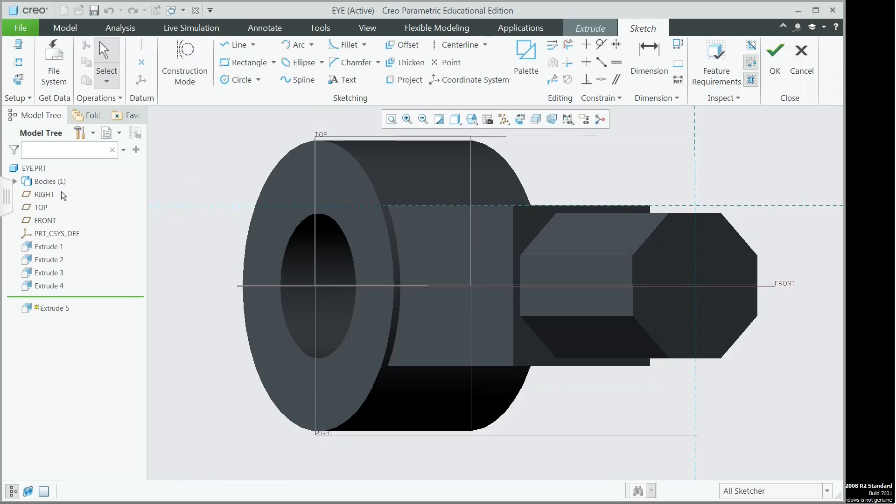
left_click(19, 80)
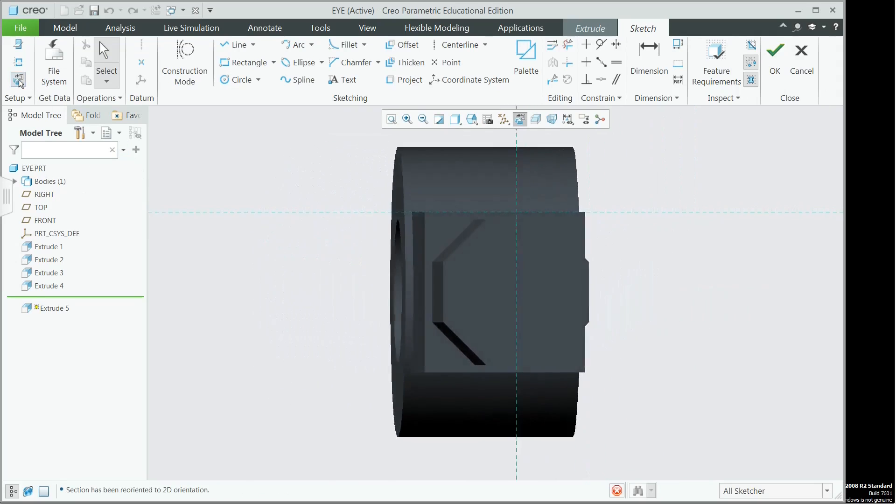
left_click(19, 62)
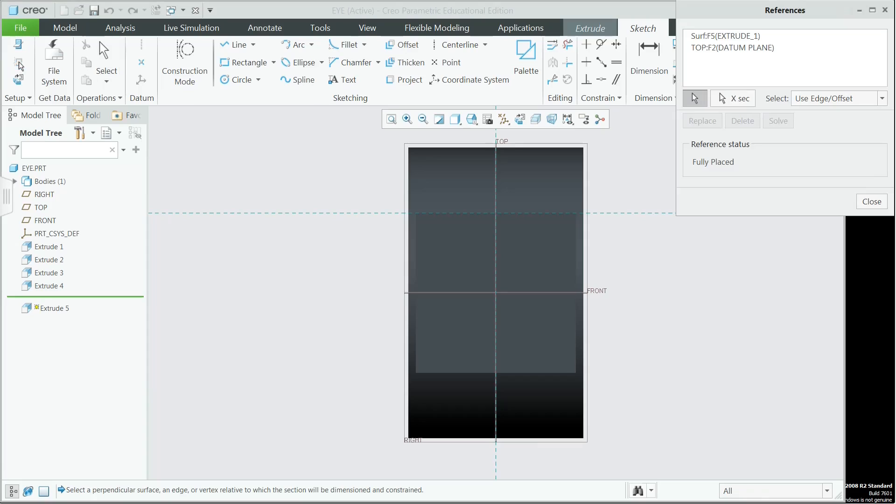
left_click(477, 293)
left_click(517, 372)
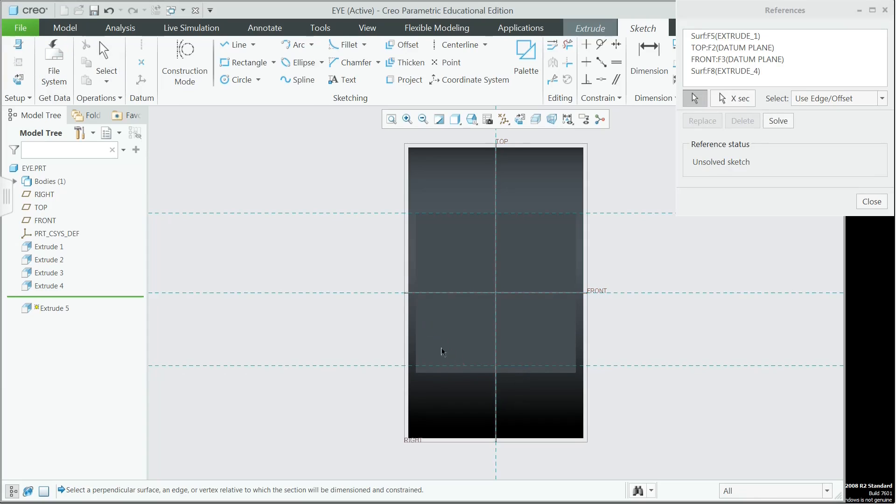
left_click(417, 316)
left_click(569, 309)
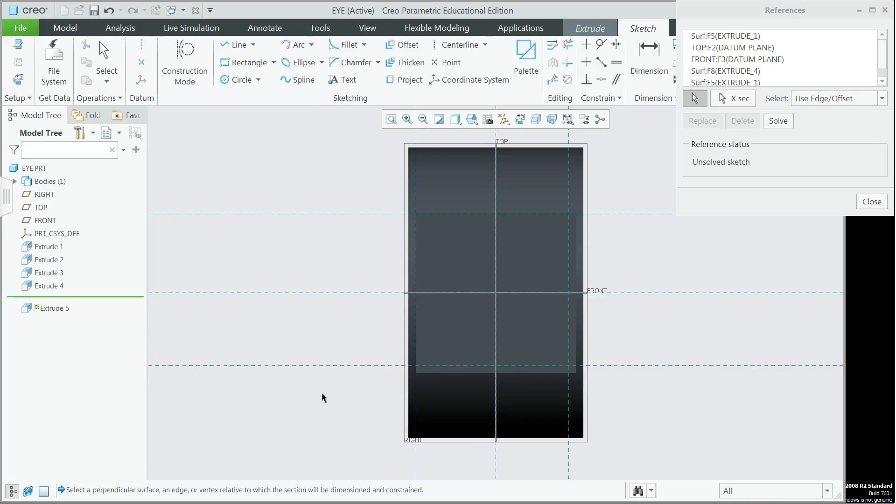
left_click(422, 284)
left_click(872, 201)
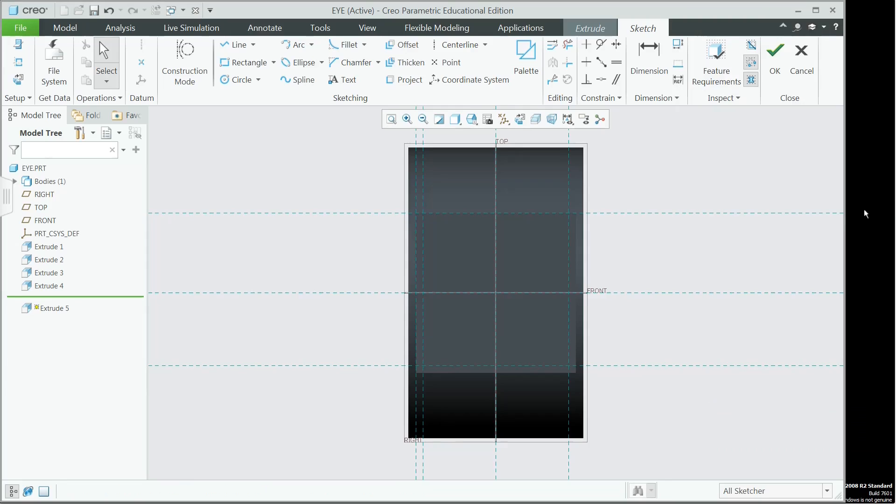
Step: Sketch a centre-and-point circle at the intersection of the TOP and FRONT references and set its diameter to 30
left_click(258, 80)
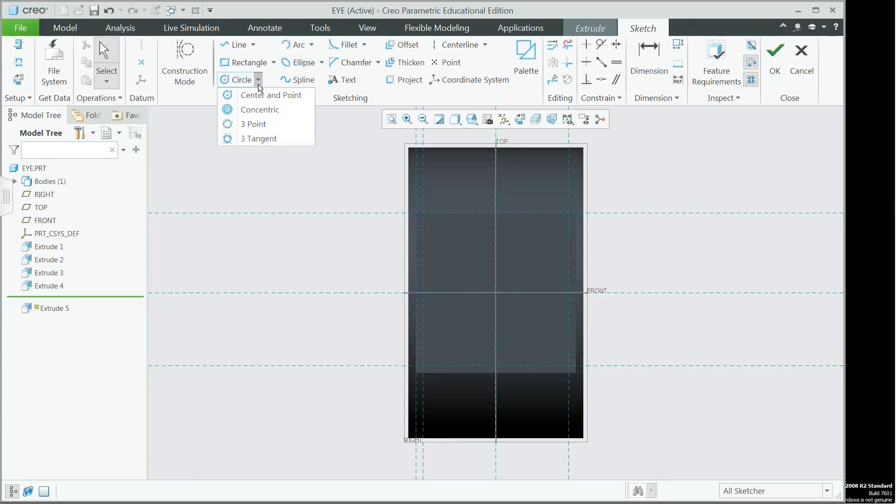
left_click(270, 97)
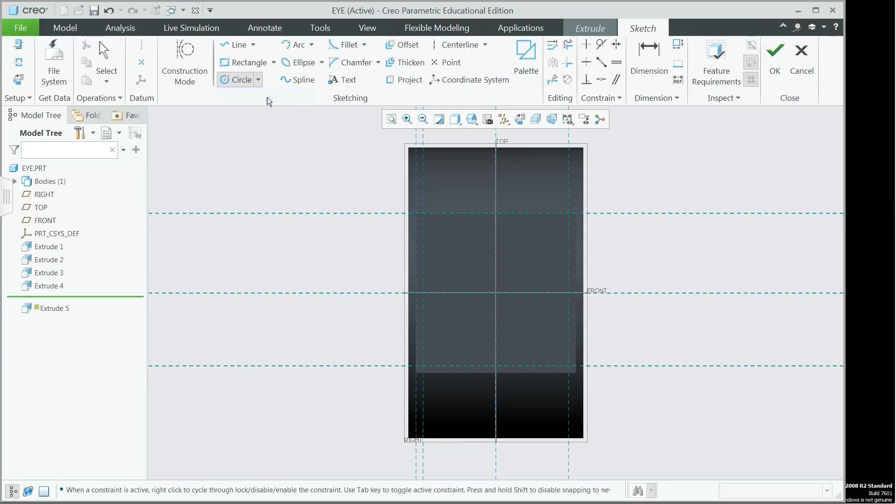
left_click(496, 293)
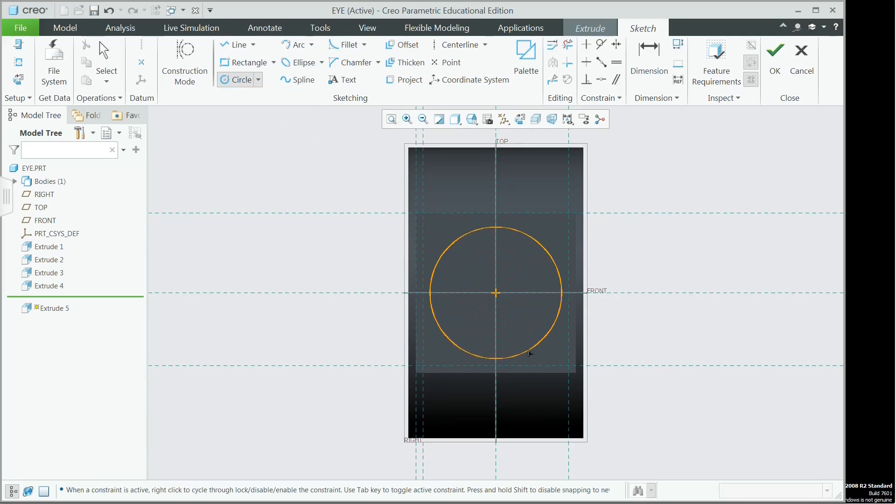
left_click(530, 349)
middle_click(631, 230)
type("30")
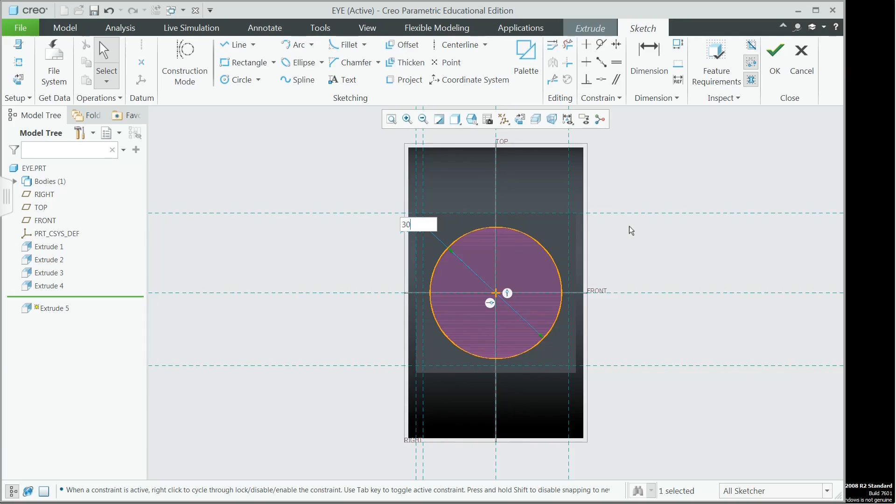
key("Return")
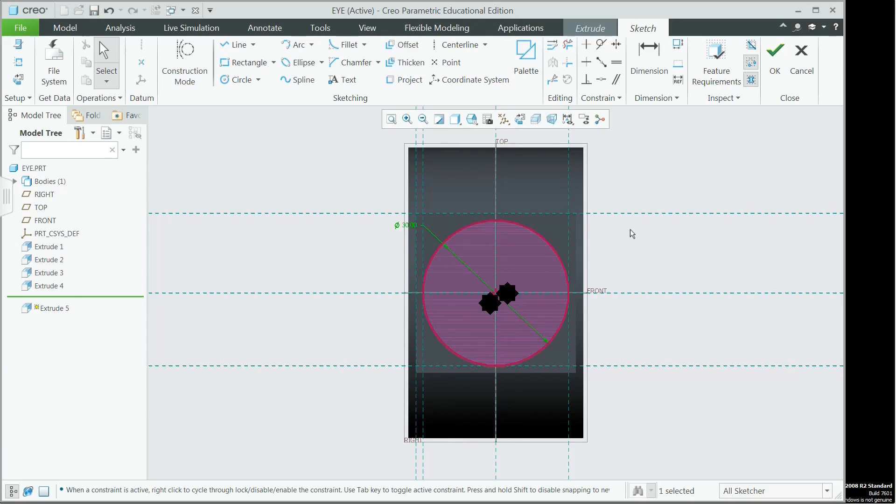
Step: Accept the circle sketch and extrude it outward from the octagonal end face to a depth of 25
middle_click_drag(633, 266, 672, 255)
left_click(776, 60)
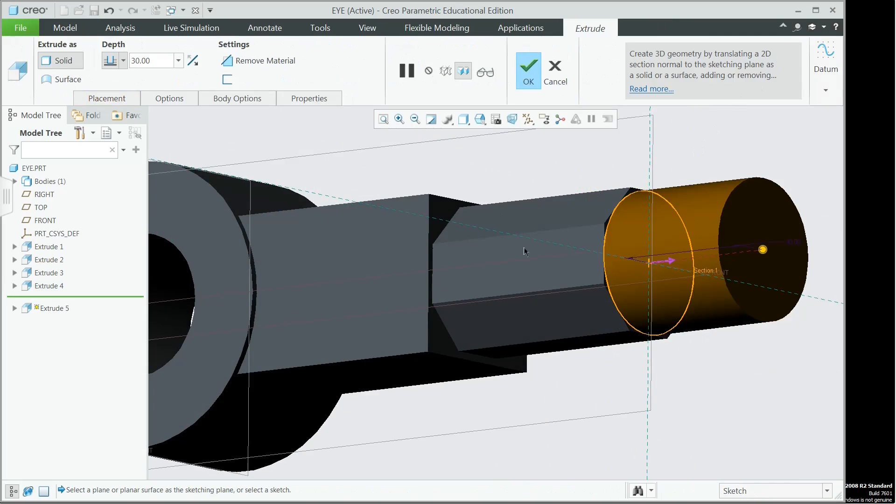
left_click(159, 60)
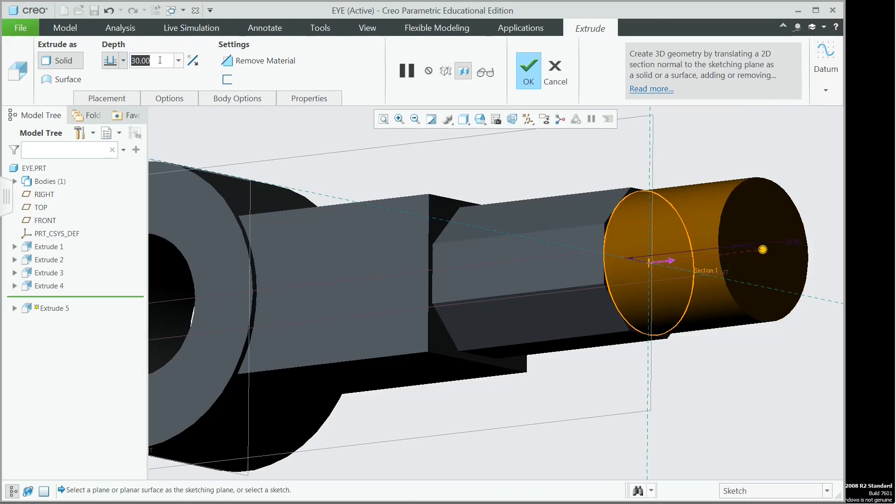
type("2")
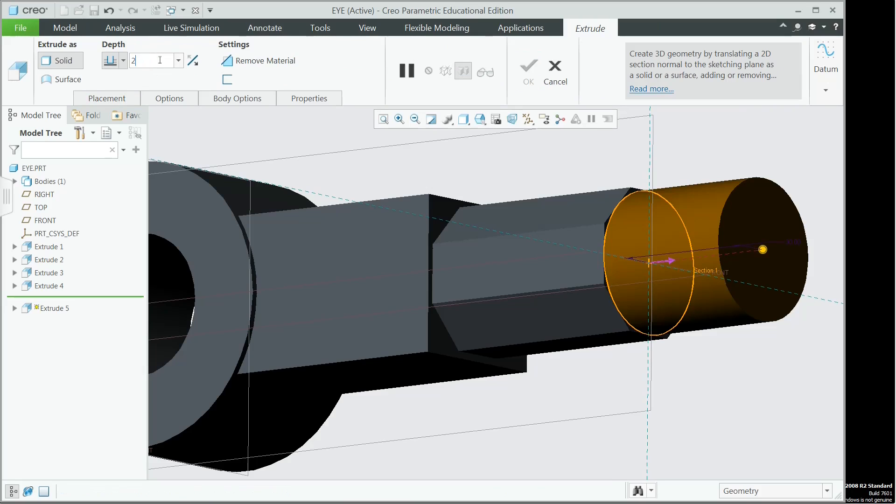
type("5")
key("Return")
left_click(529, 70)
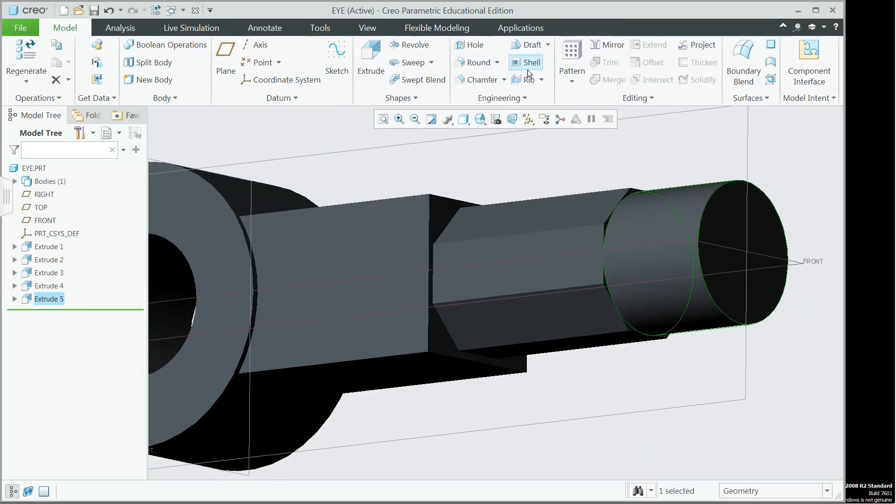
Step: Return to the standard orientation and round one corner edge where the octagonal section meets the square shank's end face with radius 6
left_click(481, 120)
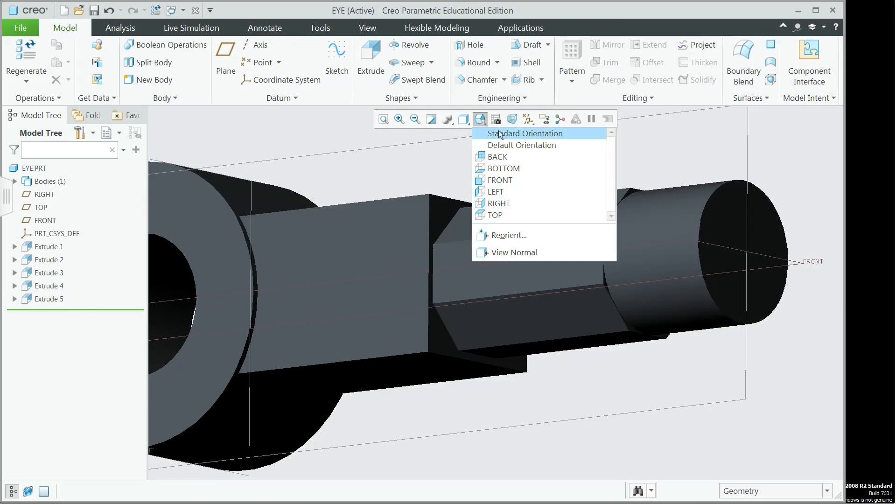
left_click(499, 134)
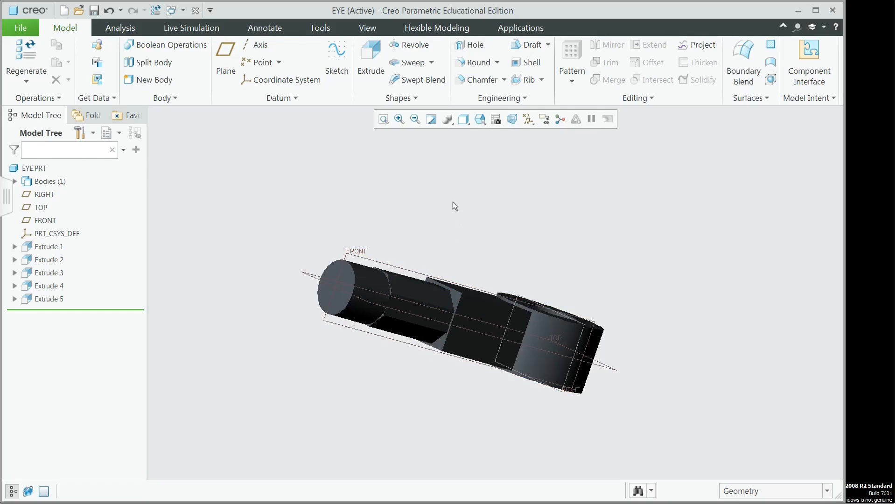
left_click(478, 64)
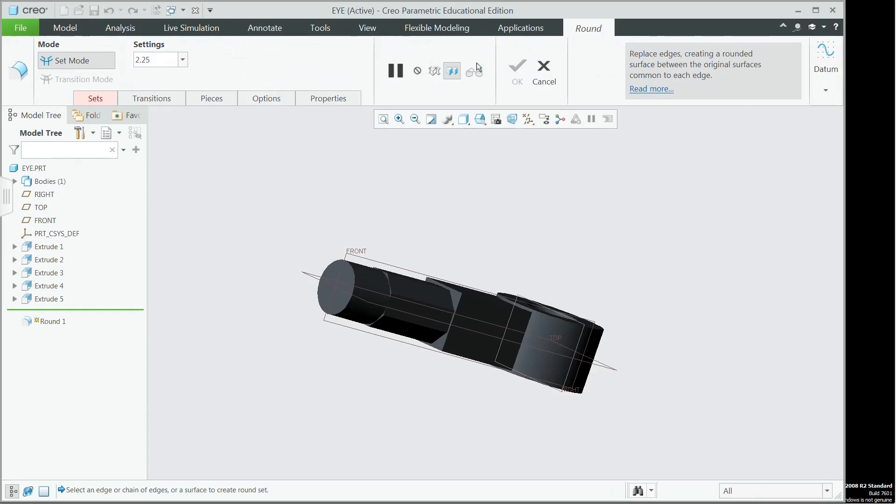
left_click(454, 304)
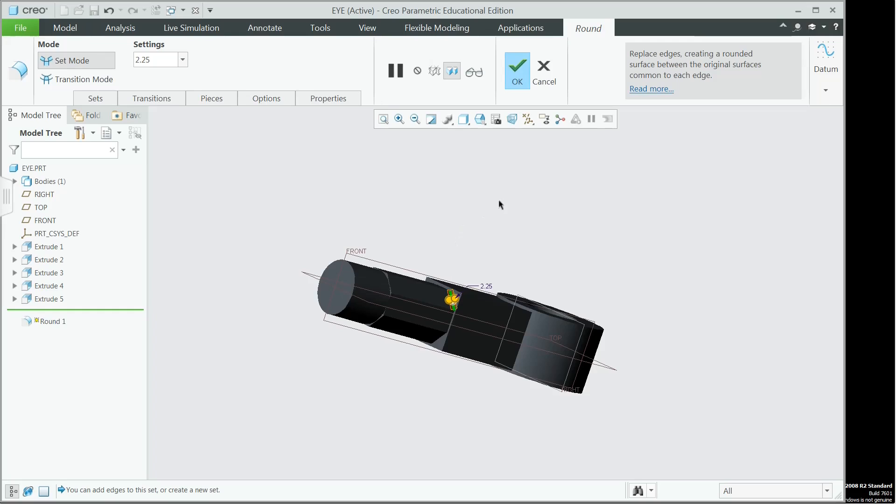
left_click(159, 61)
type("6")
key("Return")
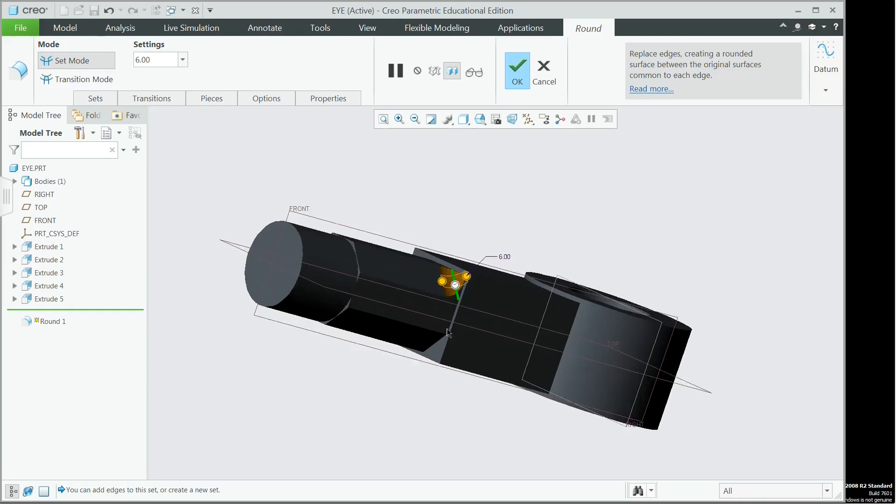
scroll(447, 278, "up", 5)
scroll(447, 279, "up", 3)
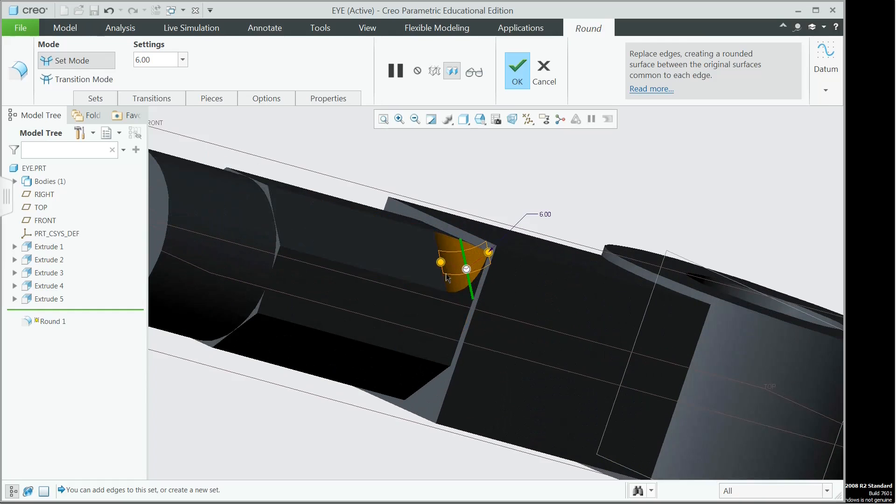
mouse_move(458, 323)
middle_mouse_down()
mouse_move(428, 288)
mouse_move(410, 326)
mouse_move(388, 342)
mouse_move(419, 335)
middle_mouse_up()
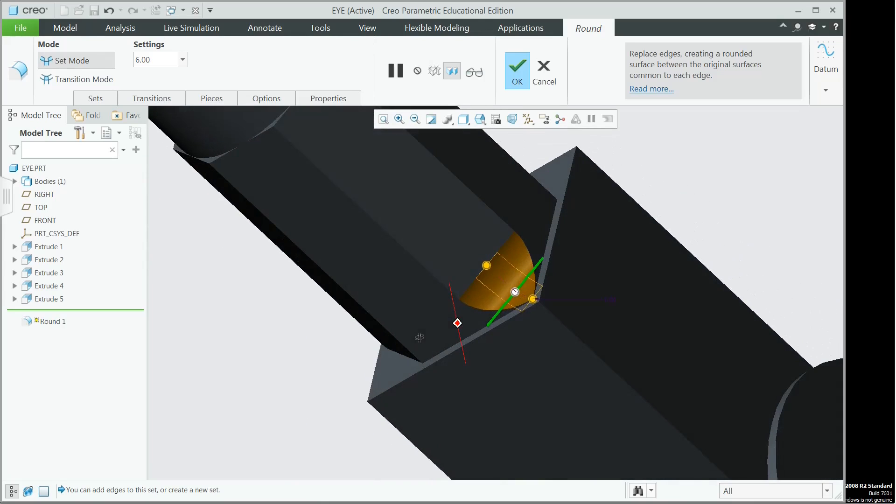
left_click(517, 74)
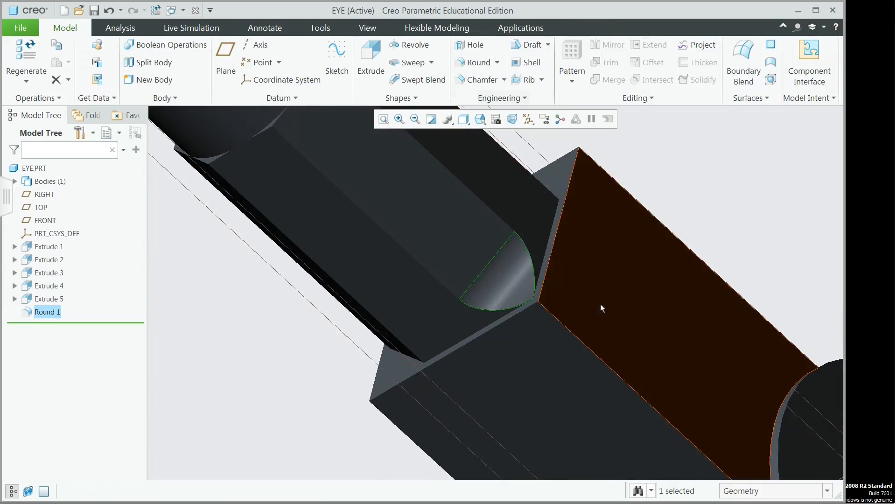
Step: Round a second angled octagon edge at the shank's end face, at the next shank corner, with radius 6
middle_click_drag(666, 184, 574, 244, "shift")
middle_click_drag(460, 242, 444, 300)
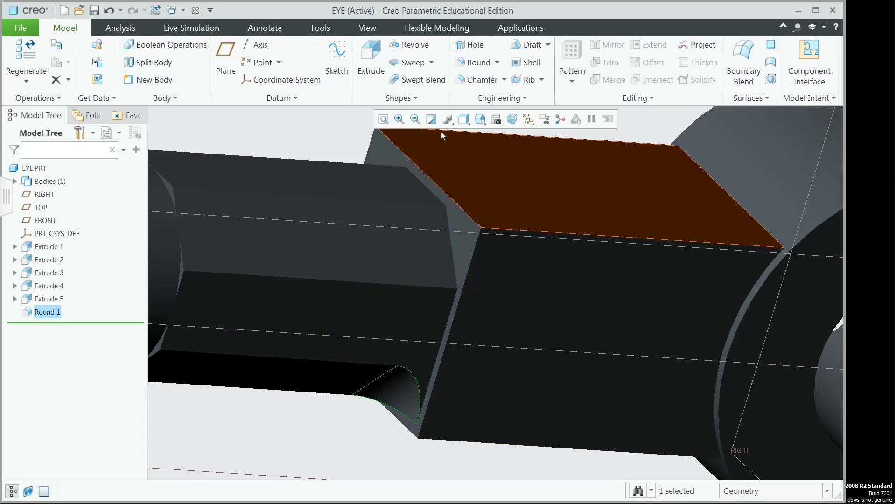
left_click(473, 62)
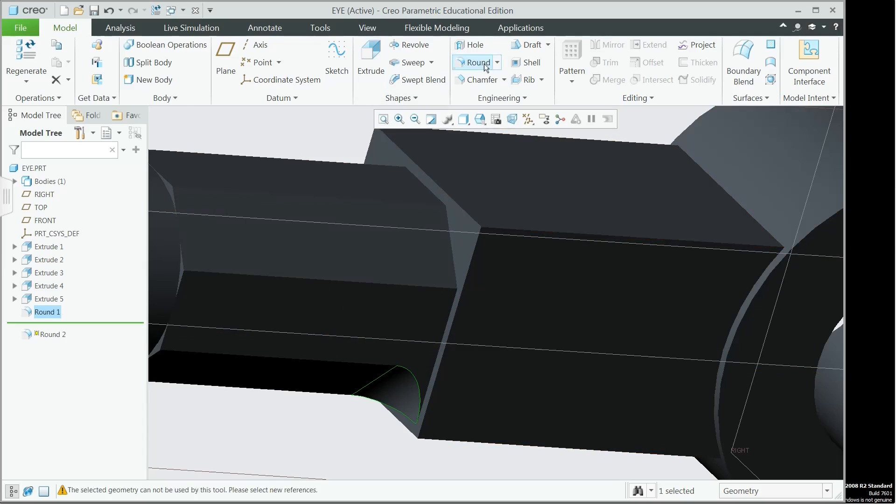
left_click(453, 254)
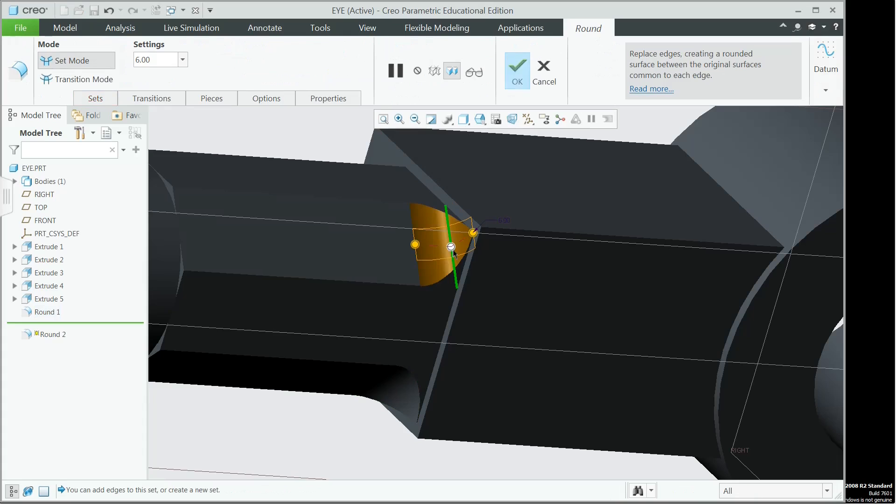
left_click(510, 70)
Step: Round a third angled octagon edge at the shank's end face, at another unrounded shank corner, with radius 6
middle_click_drag(470, 155, 458, 185)
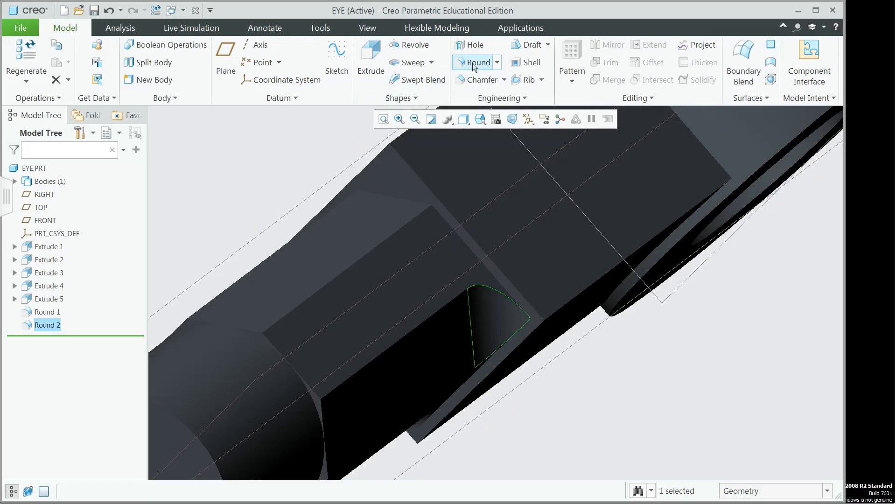
left_click(479, 66)
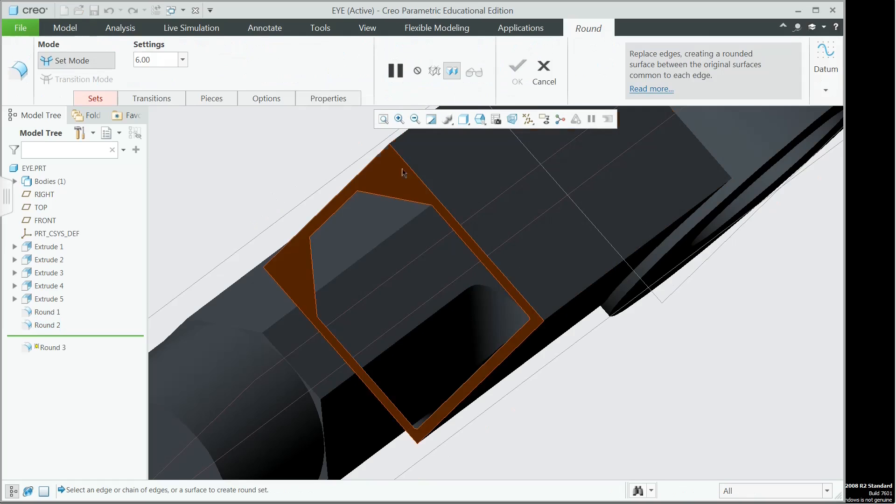
left_click(396, 200)
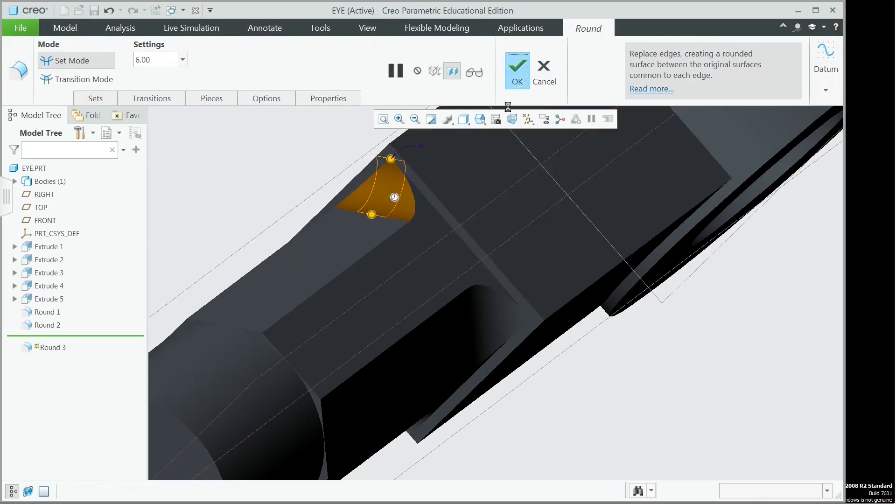
left_click(517, 70)
middle_click_drag(435, 221, 513, 225)
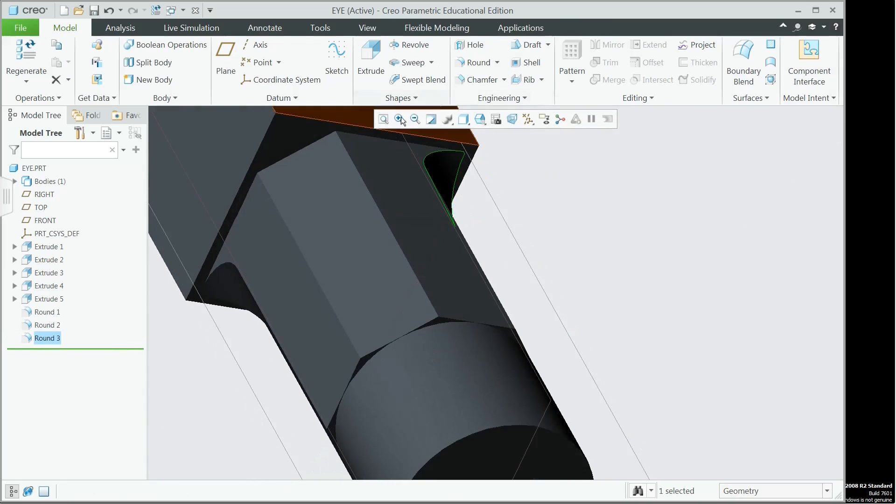
Step: Round the remaining corner edge where the shank's flat chamfer face meets the square block with a radius of 6.00
left_click(477, 62)
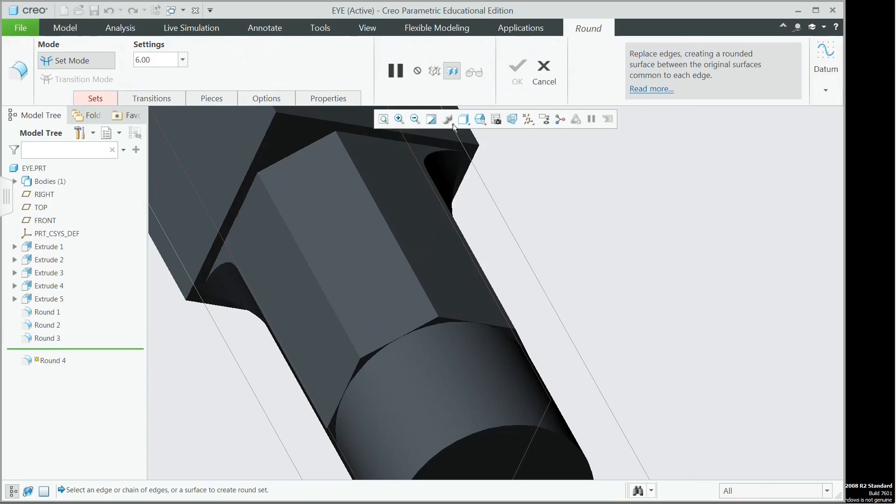
left_click(291, 155)
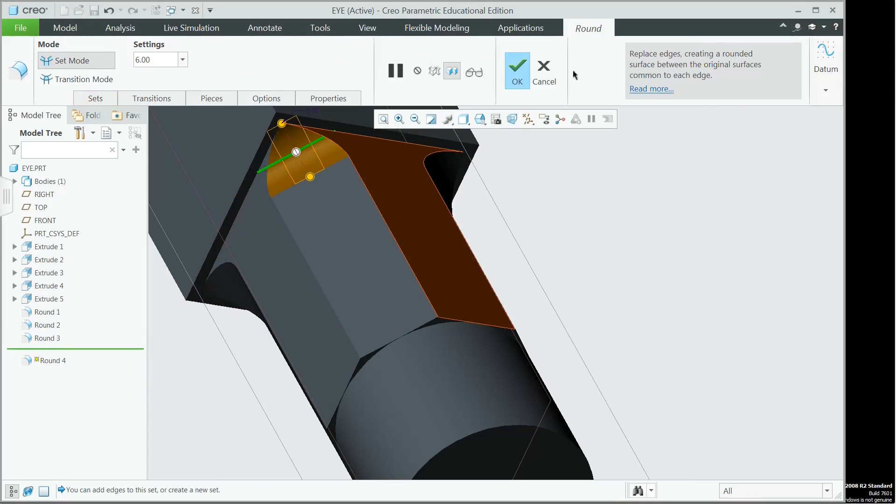
left_click(512, 64)
key("ctrl+d")
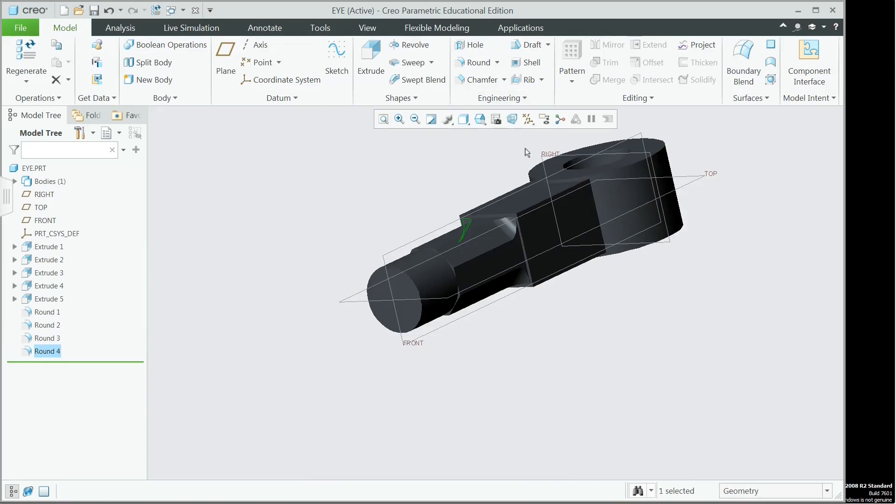
Step: Apply the yellow appearance from My Appearances to the whole eye part, with the selection limited to Part
left_click(486, 124)
left_click(503, 134)
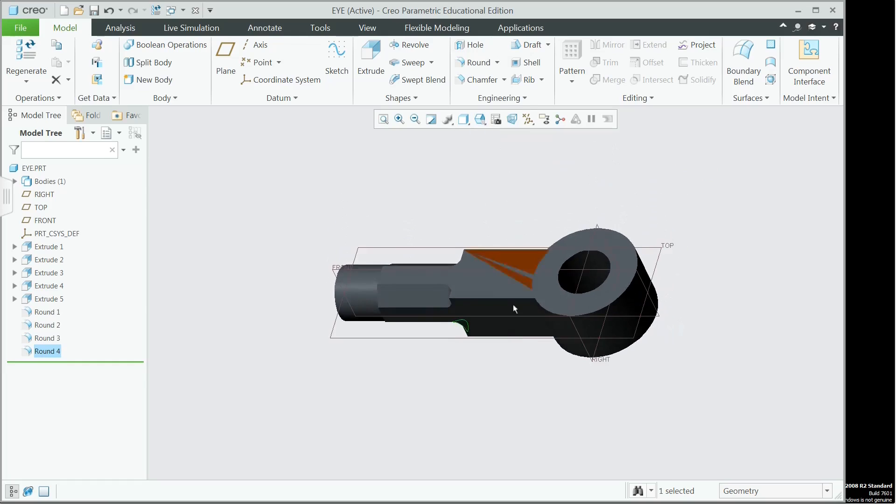
scroll(521, 337, "down", 2)
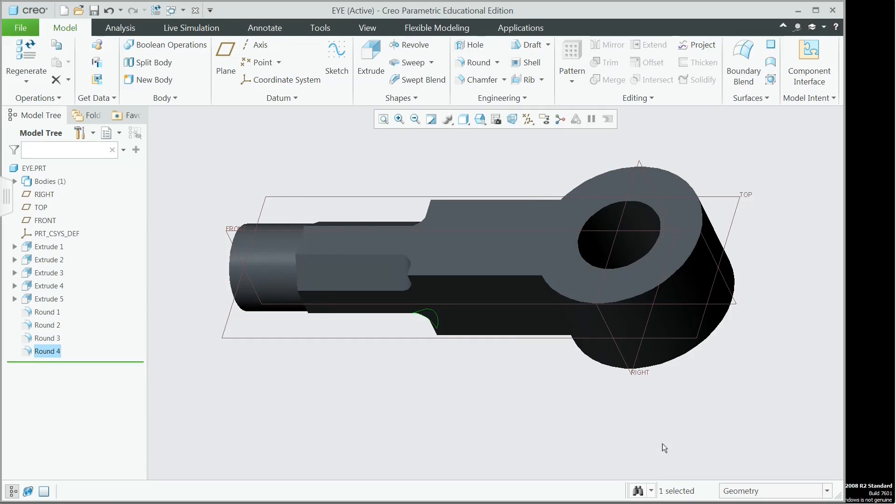
left_click(368, 27)
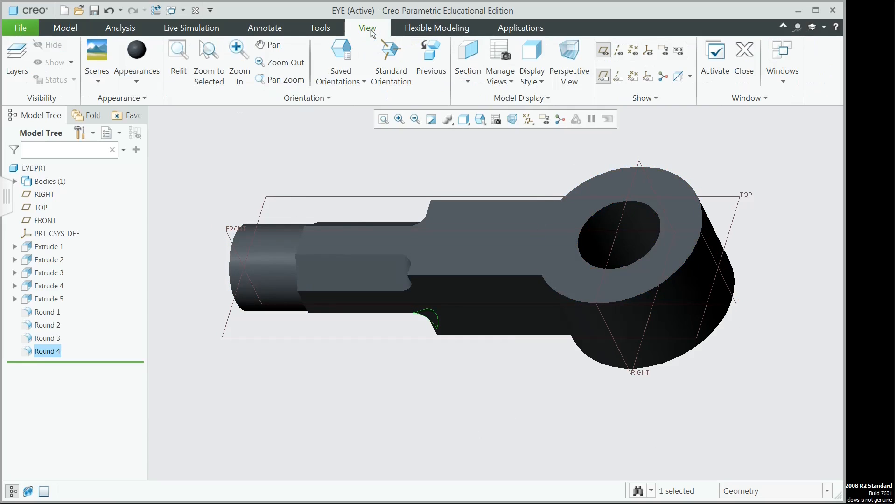
left_click(136, 83)
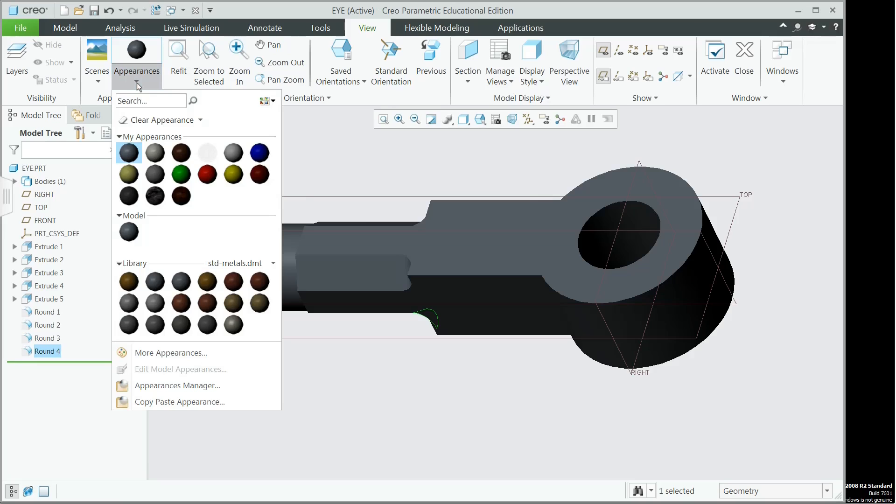
left_click(234, 175)
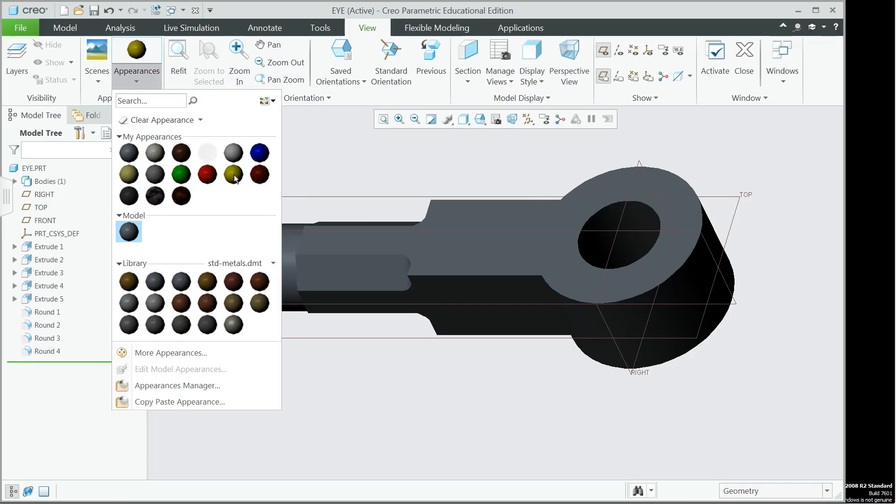
left_click(828, 490)
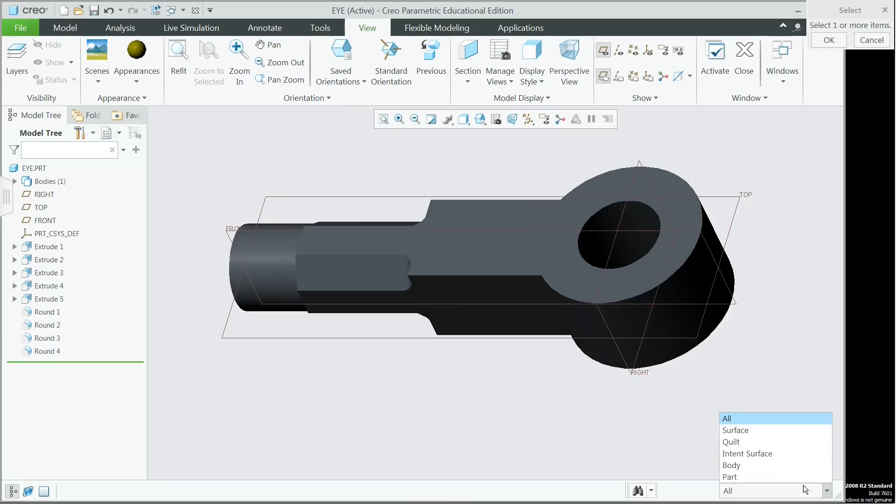
left_click(794, 478)
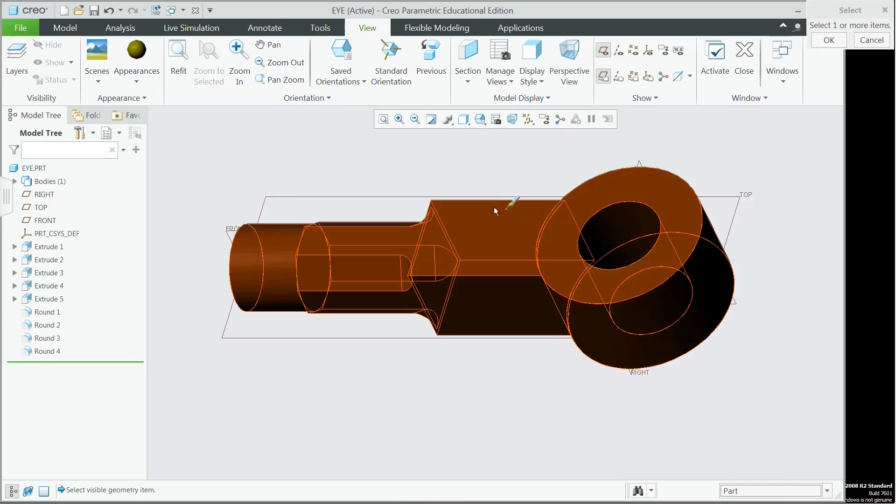
left_click(486, 227)
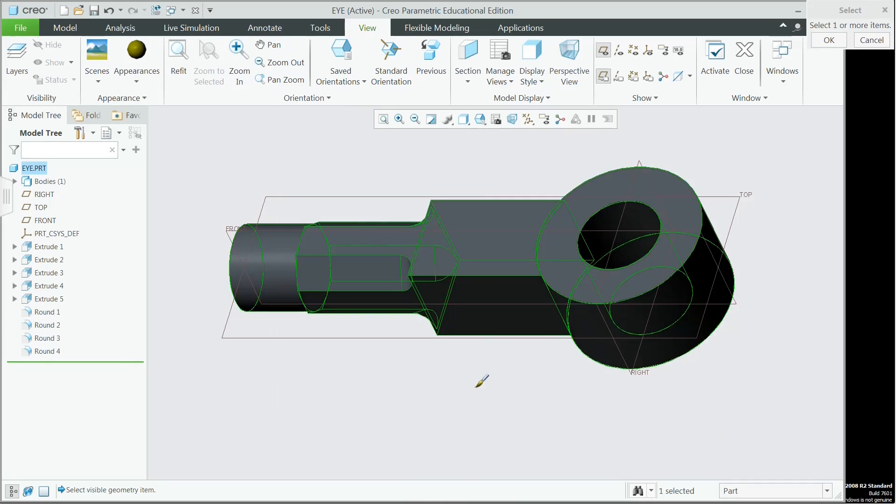
middle_click(480, 380)
middle_click_drag(474, 393, 486, 372)
Step: Save a copy of the eye part as EYE001 in the Leo_Creo 7.0 folder and close the model
left_click(18, 22)
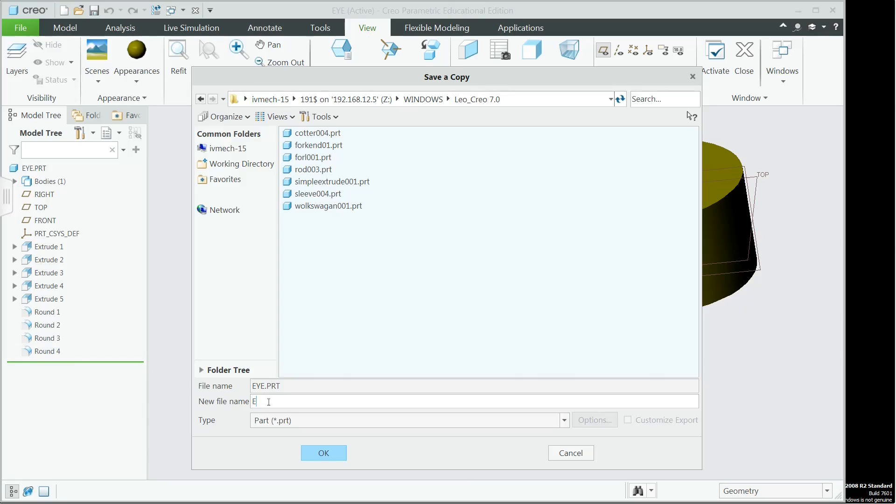
type("001")
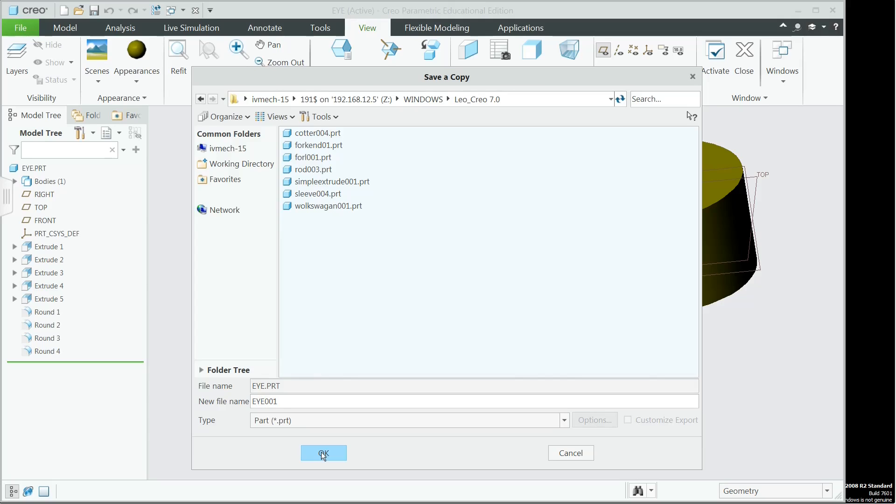
left_click(323, 453)
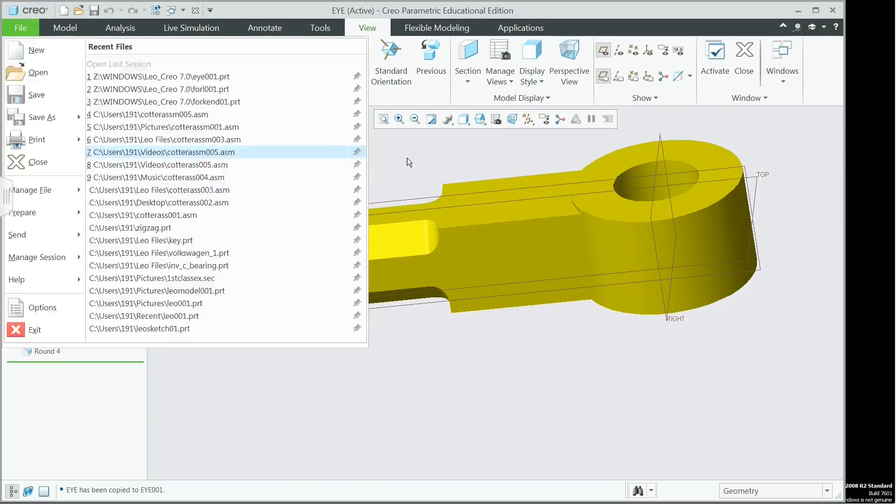
left_click(22, 29)
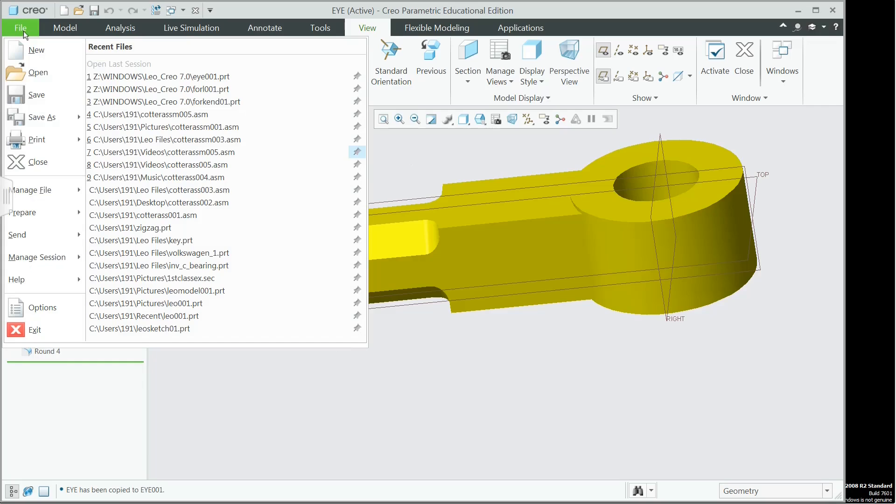
left_click(38, 163)
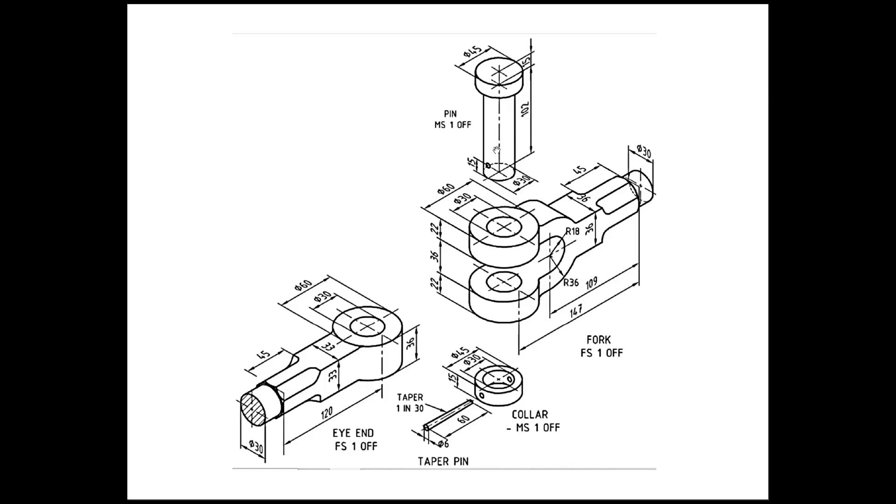
Step: Switch to Creo Parametric and create a solid part named PIN from the mmns_part_solid_abs template instead of the default one
key("alt+Tab")
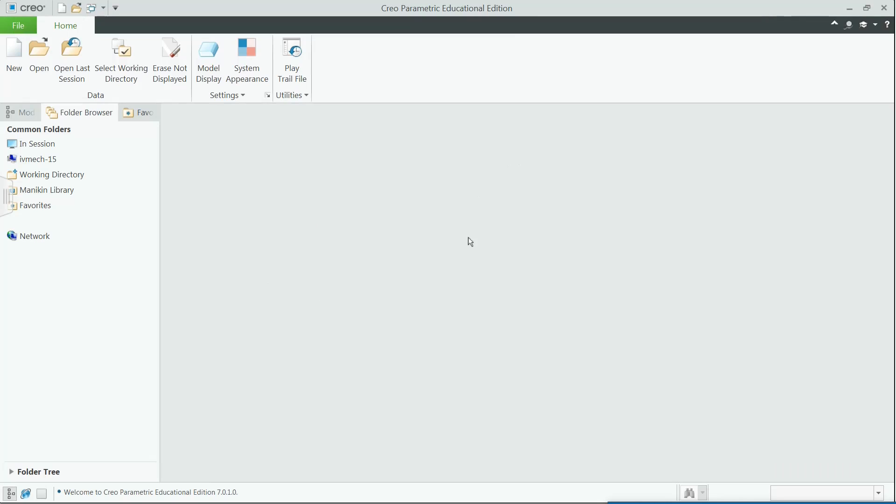
left_click(14, 60)
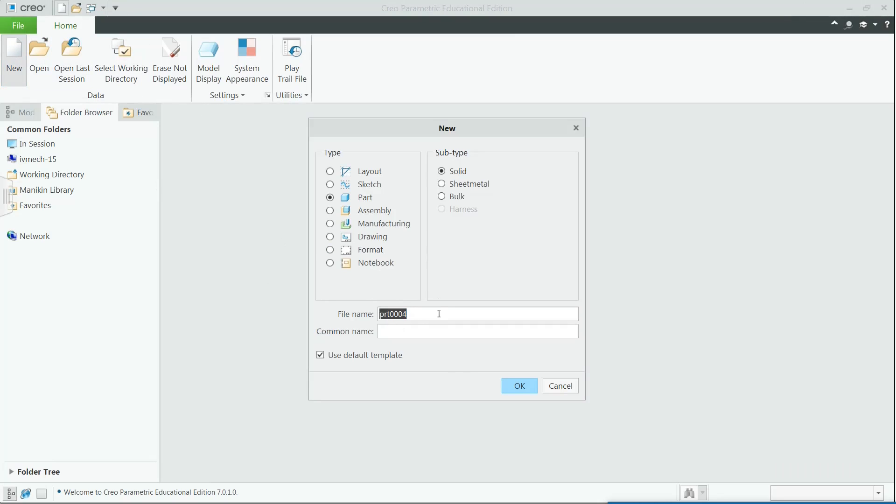
type("PIN")
left_click(320, 355)
left_click(520, 387)
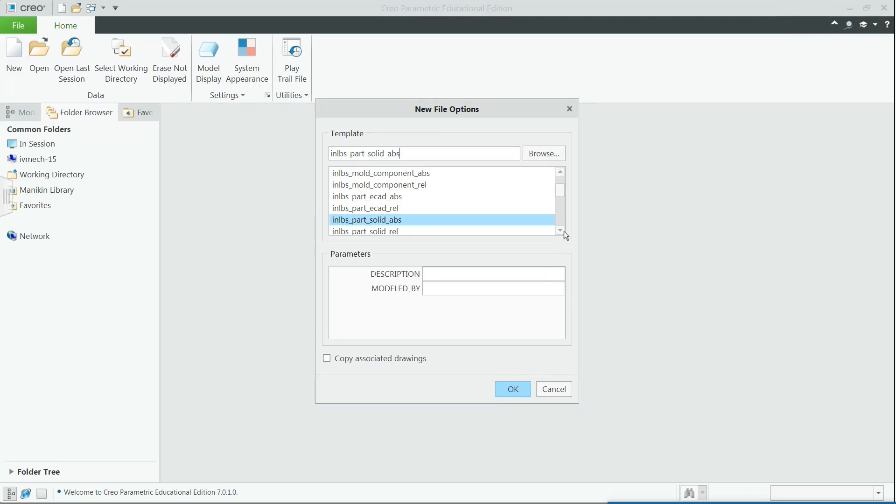
scroll(561, 231, "down", 5)
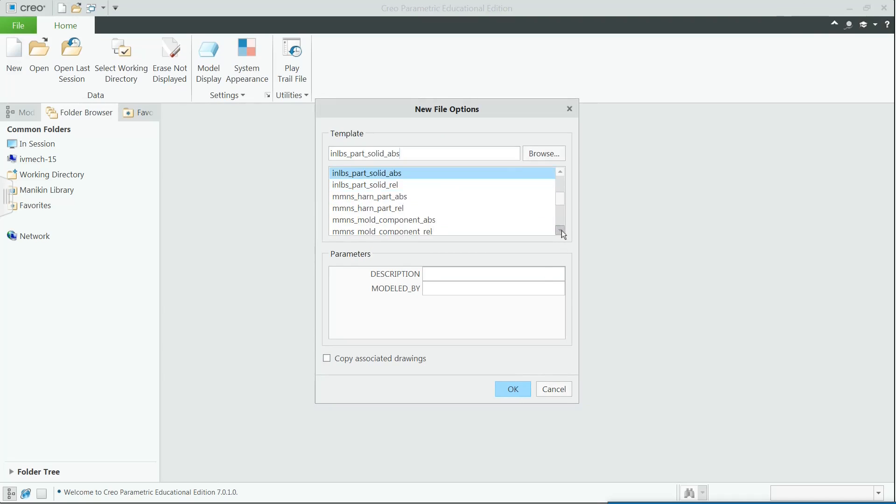
left_click(560, 231)
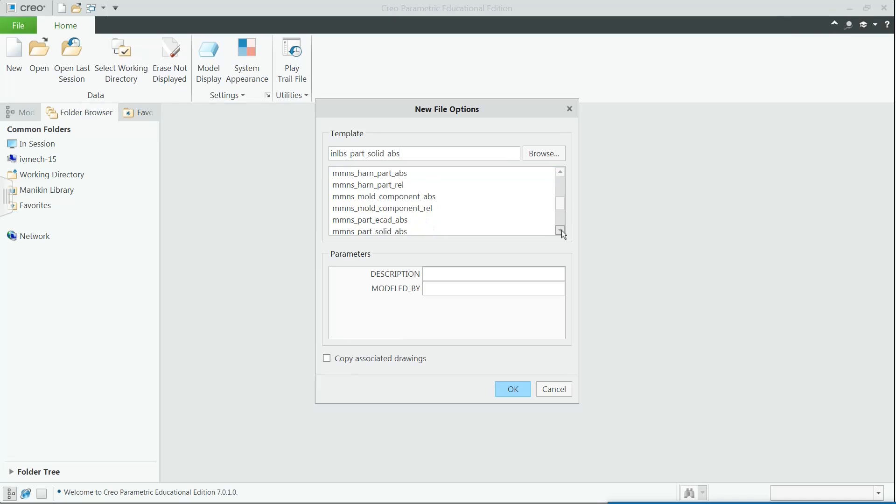
left_click(353, 231)
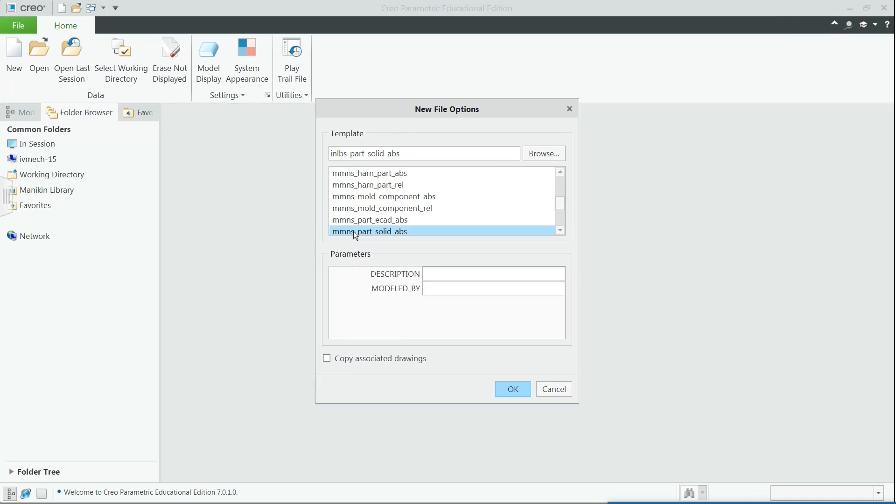
left_click(514, 389)
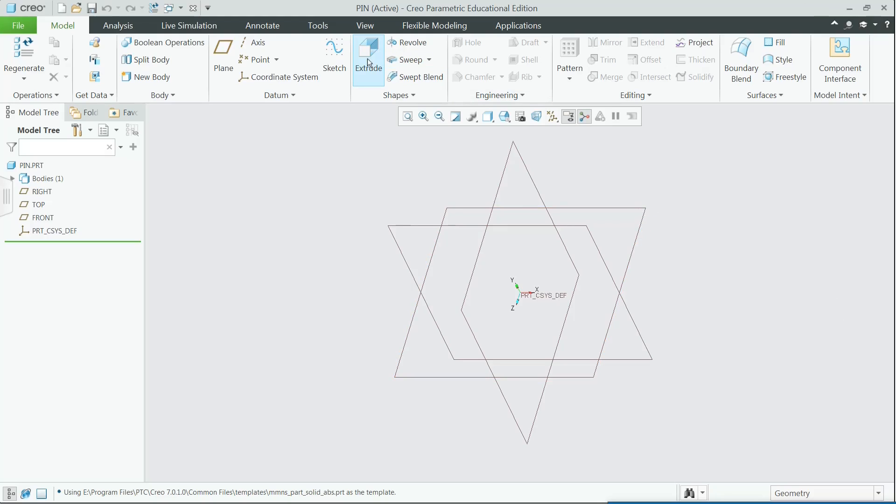
Step: Start an Extrude sketch on the TOP plane and draw horizontal and vertical centerlines through the origin
left_click(369, 62)
left_click(642, 219)
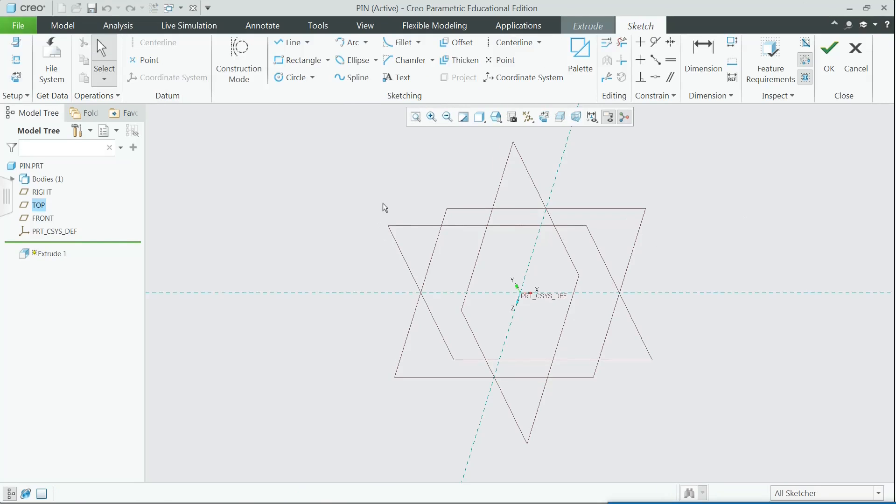
left_click(16, 77)
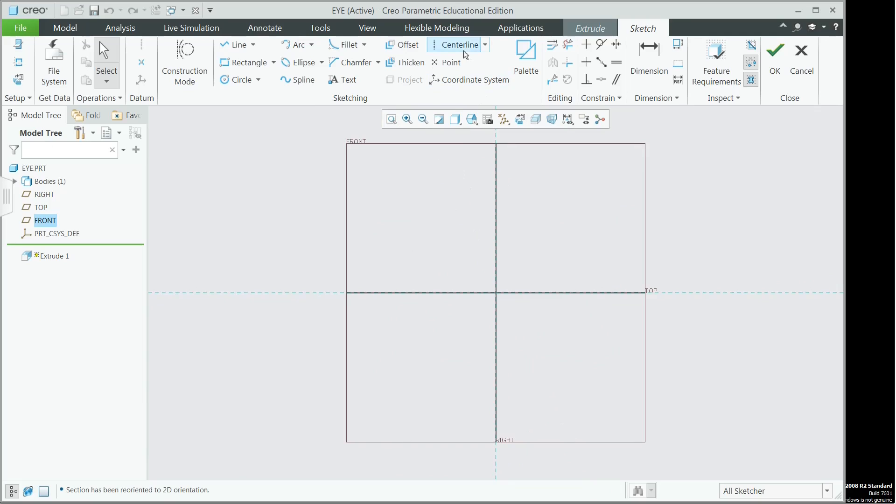
left_click(465, 47)
left_click(400, 293)
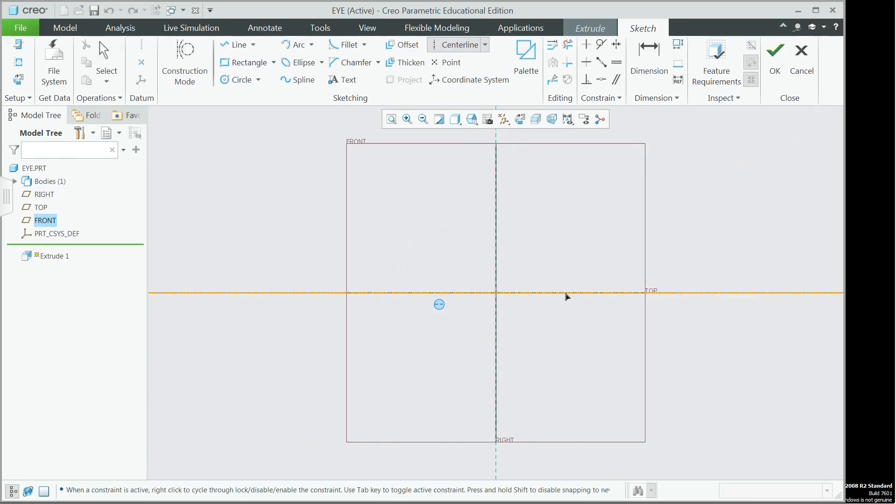
left_click(566, 296)
left_click(497, 170)
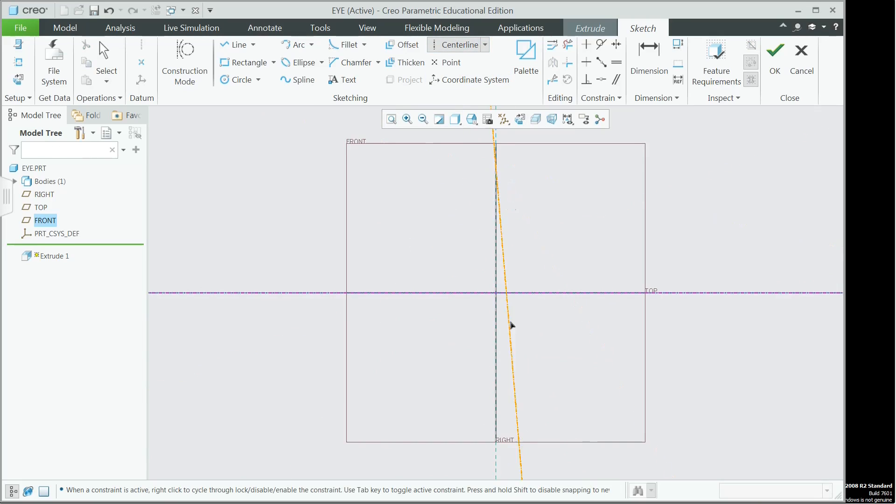
left_click(498, 350)
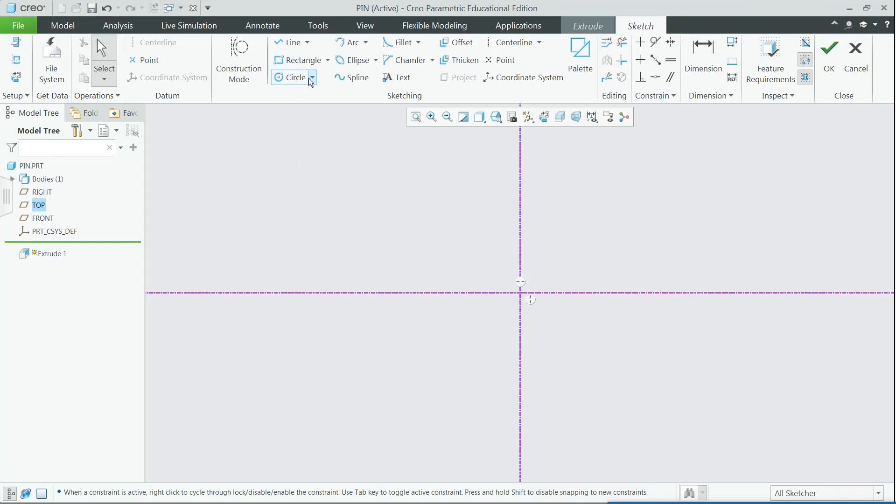
Step: Sketch a center-and-point circle at the origin, set its diameter to 45 mm, and finish the sketch
left_click(313, 78)
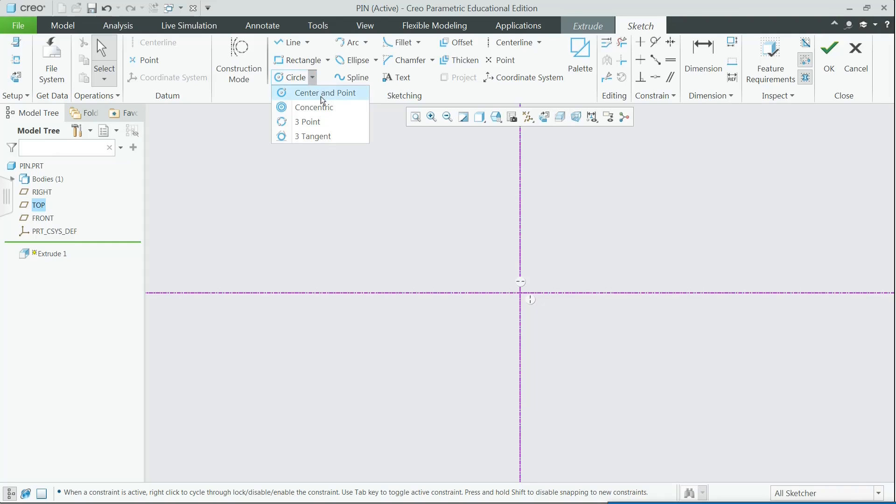
left_click(323, 94)
left_click(520, 293)
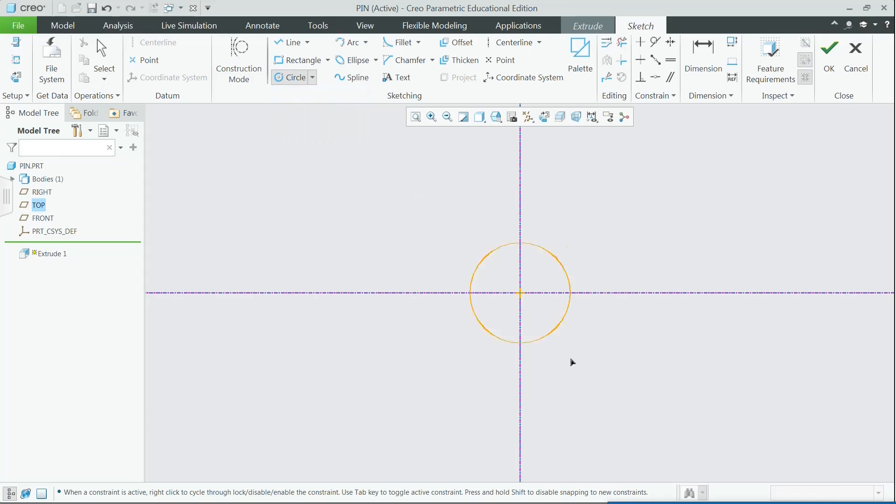
left_click(559, 355)
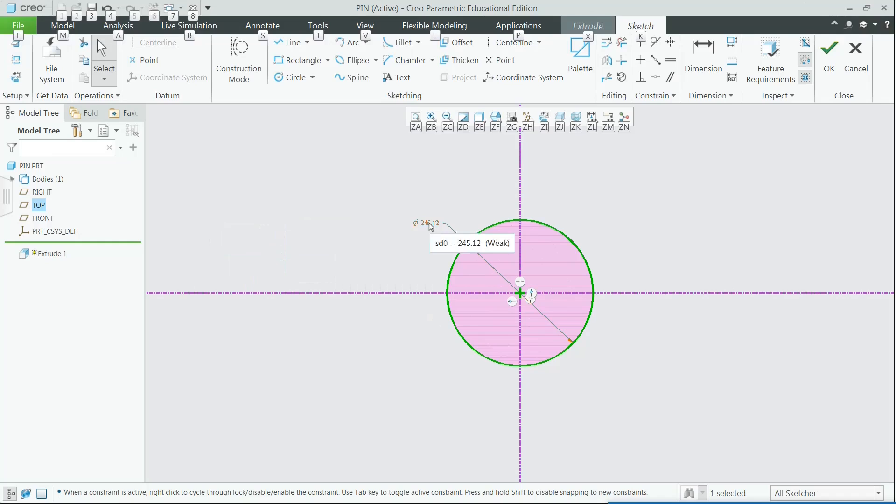
double_click(430, 224)
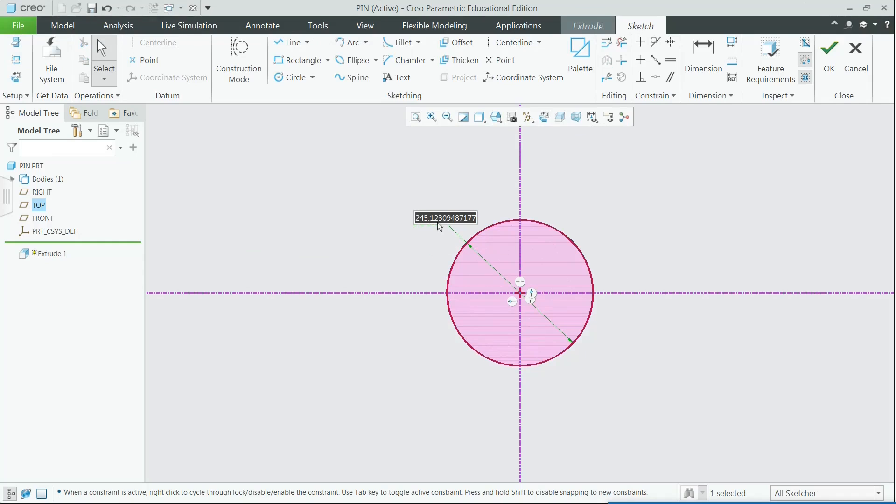
type("45")
key("Return")
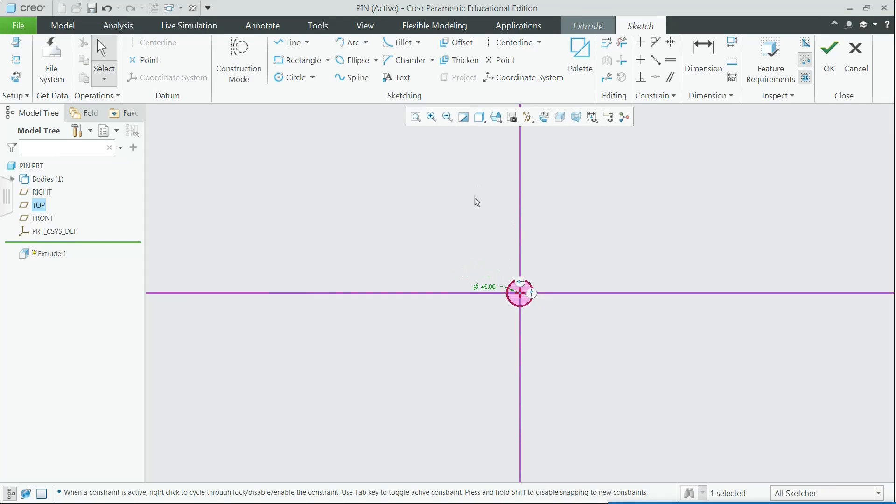
left_click(416, 117)
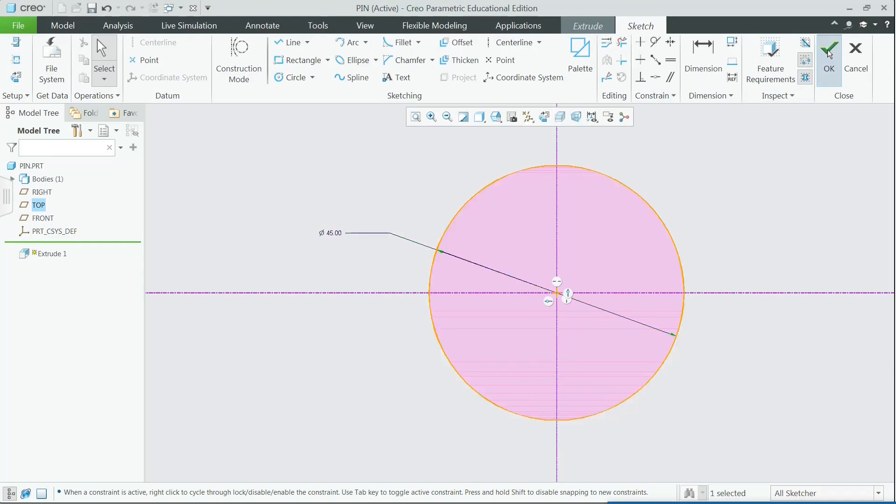
left_click(829, 53)
middle_click_drag(752, 201, 721, 195)
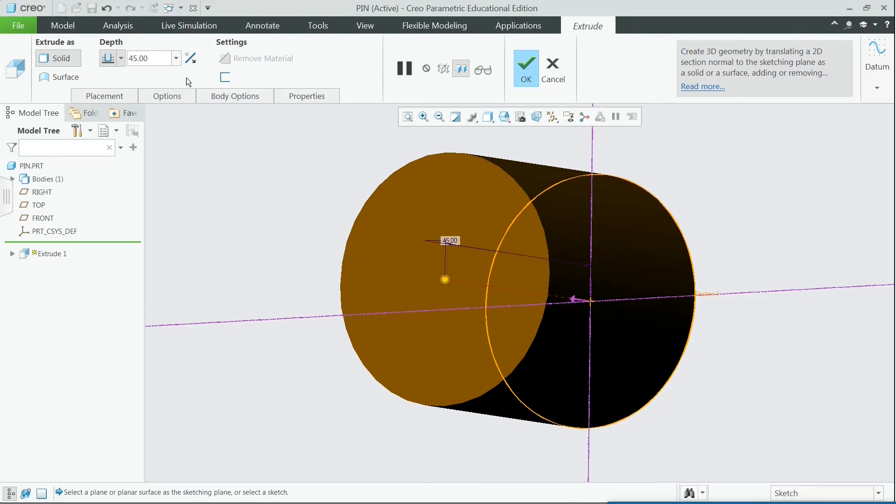
Step: Reverse the extrusion direction of the 45 mm circle, set its depth to 15 mm, and complete the pin head
left_click(193, 59)
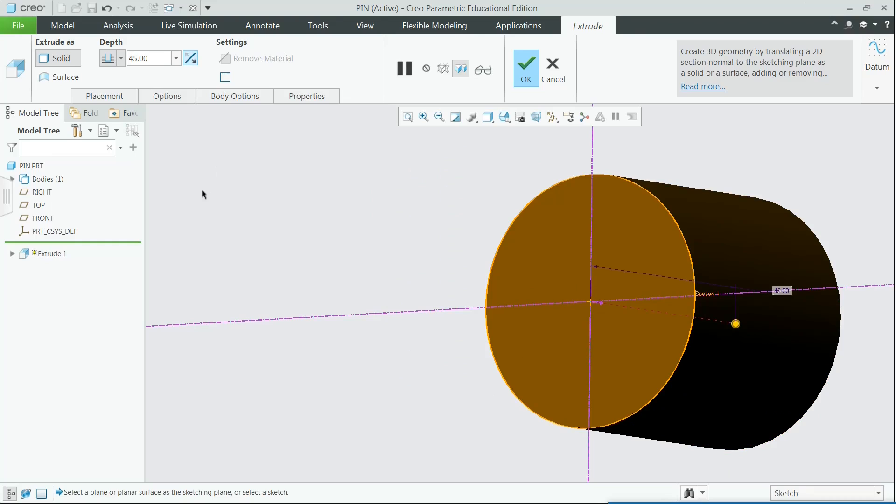
left_click(154, 59)
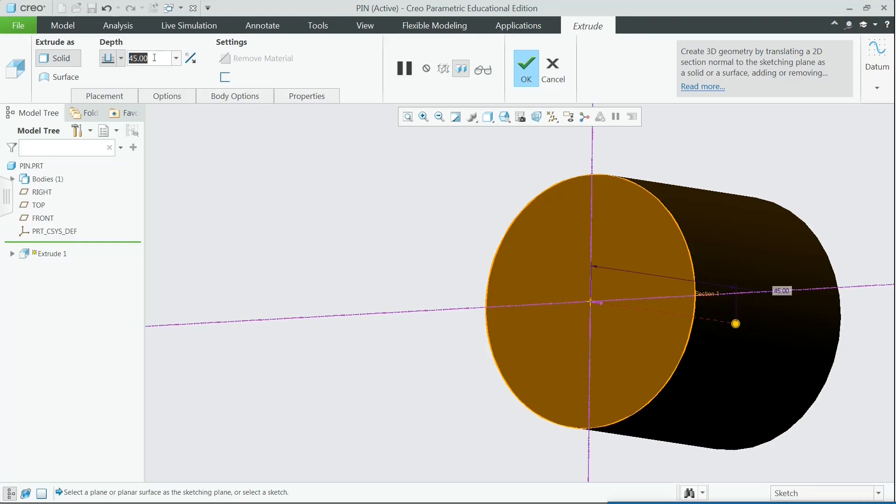
type("15")
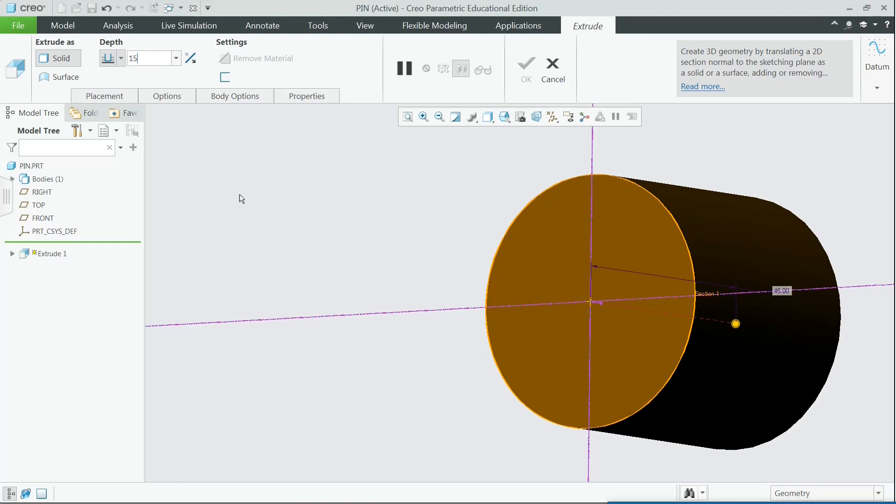
key("Return")
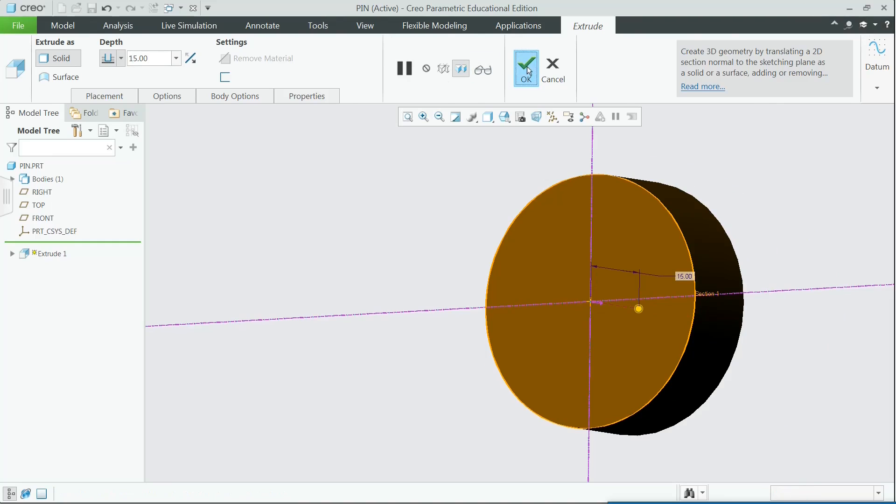
left_click(526, 71)
Step: Display the datum planes together with their name tags
left_click(365, 25)
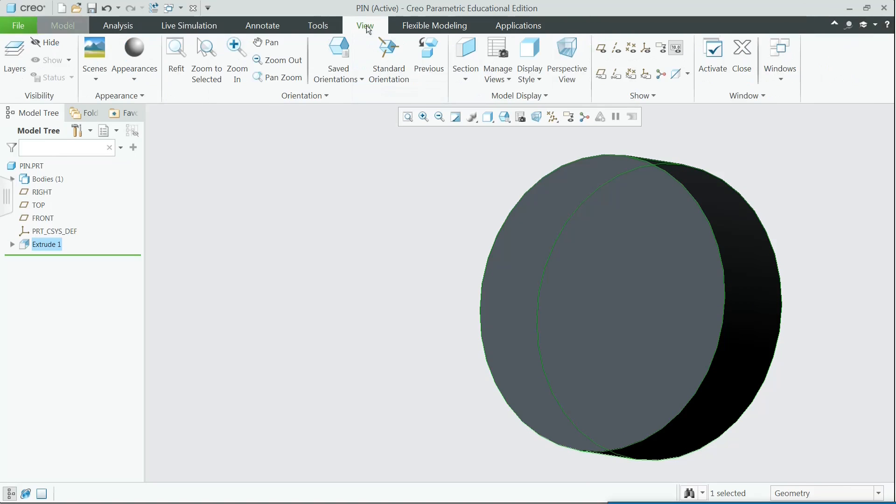
left_click(602, 48)
left_click(601, 73)
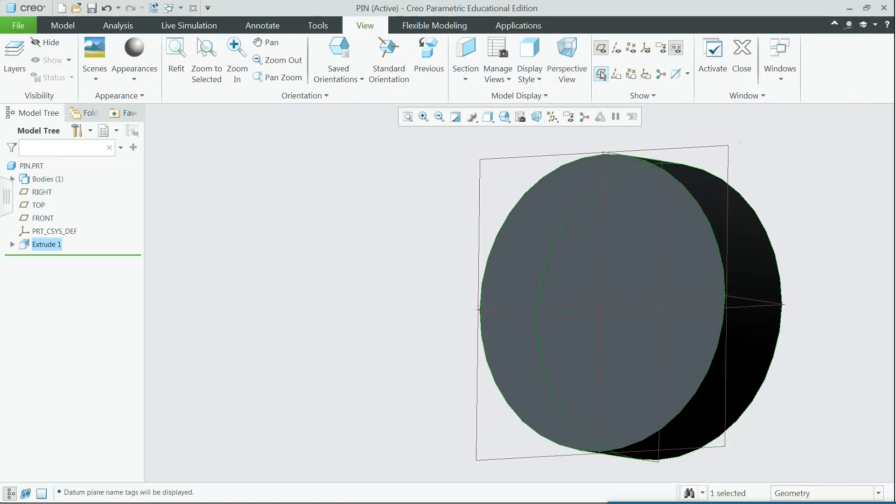
left_click(509, 123)
left_click(525, 132)
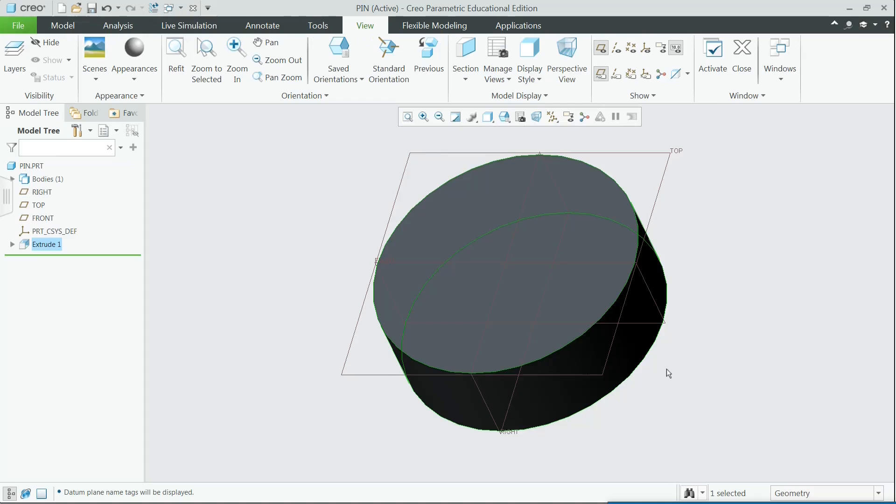
Step: Start an Extrude sketch on the head's underside face, opposite the TOP plane, and align the sketch parallel to the screen
mouse_move(673, 371)
middle_mouse_down()
mouse_move(651, 360)
mouse_move(628, 327)
middle_mouse_up()
left_click(62, 25)
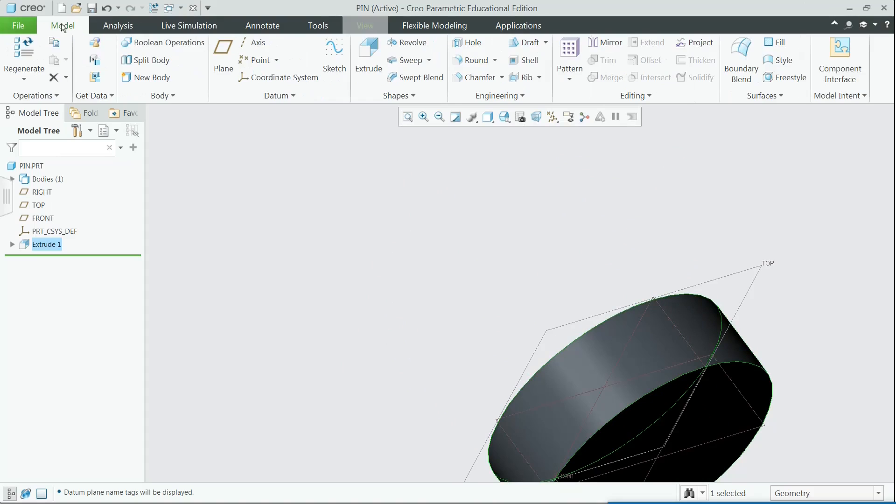
left_click(368, 58)
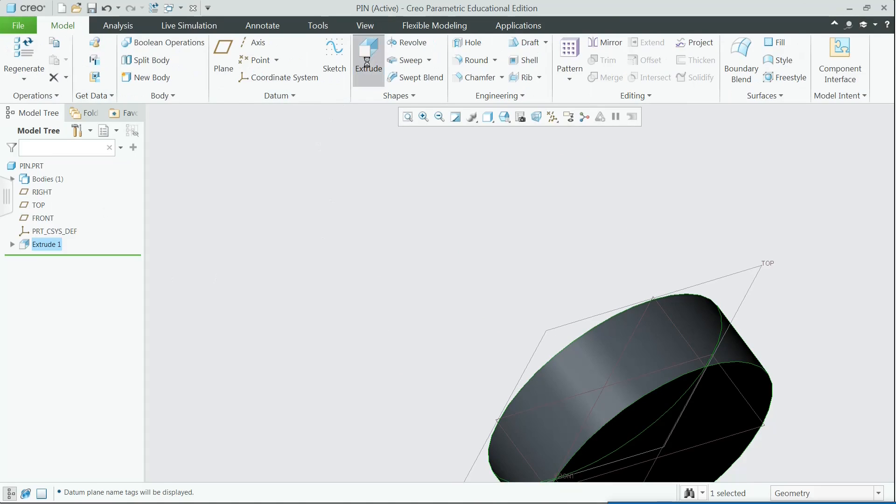
left_click(726, 422)
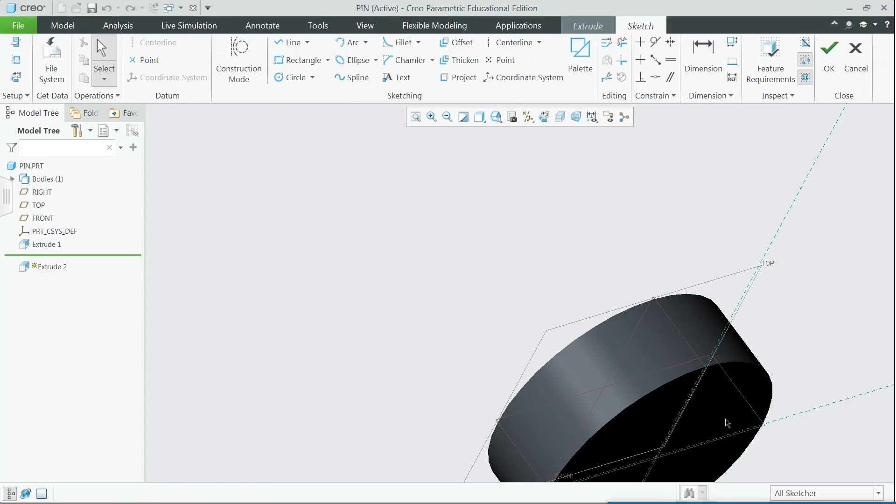
left_click(16, 77)
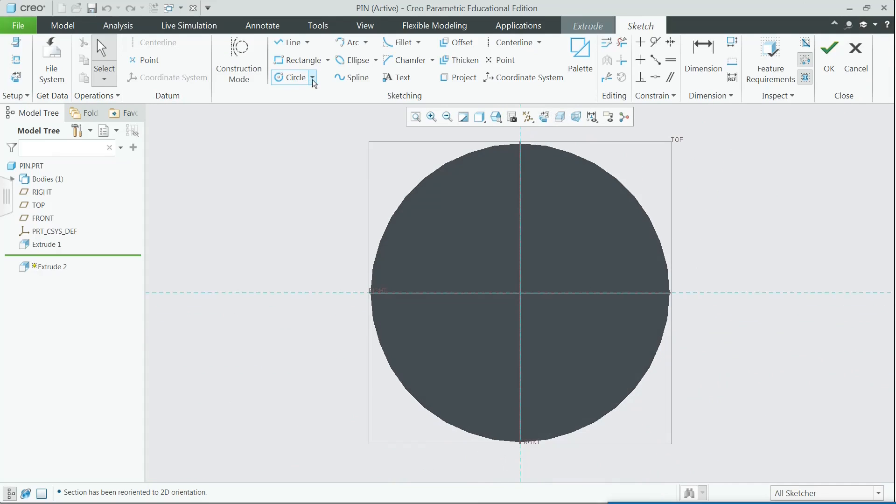
Step: Sketch a circle centered at the origin of the head's underside and set its diameter to 30 mm, checking the reference drawing
left_click(312, 78)
left_click(317, 94)
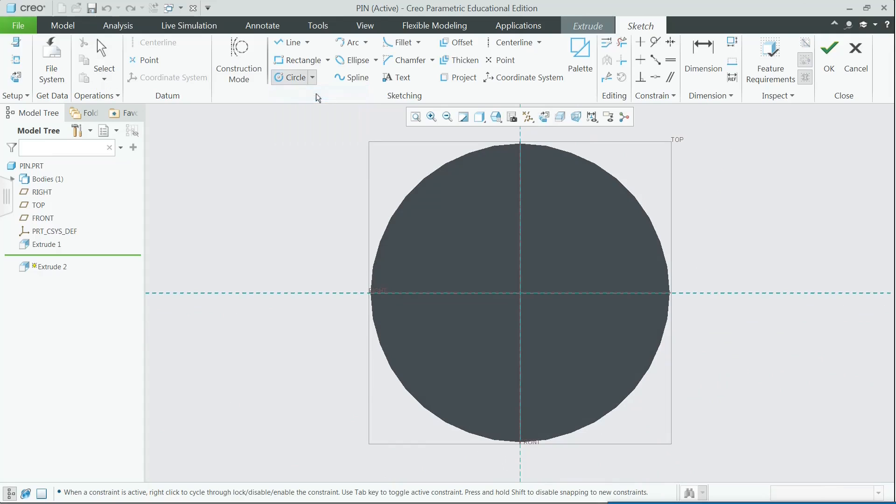
left_click(520, 293)
key("alt+Tab")
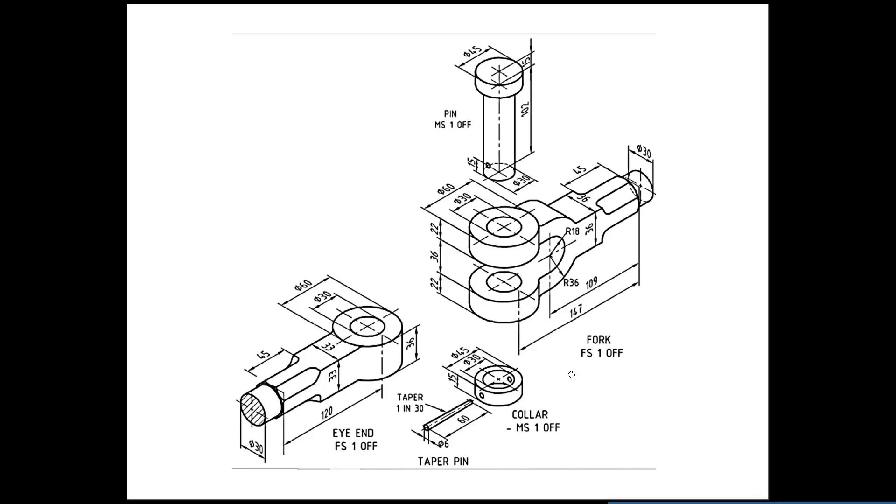
key("alt+Tab")
left_click(573, 373)
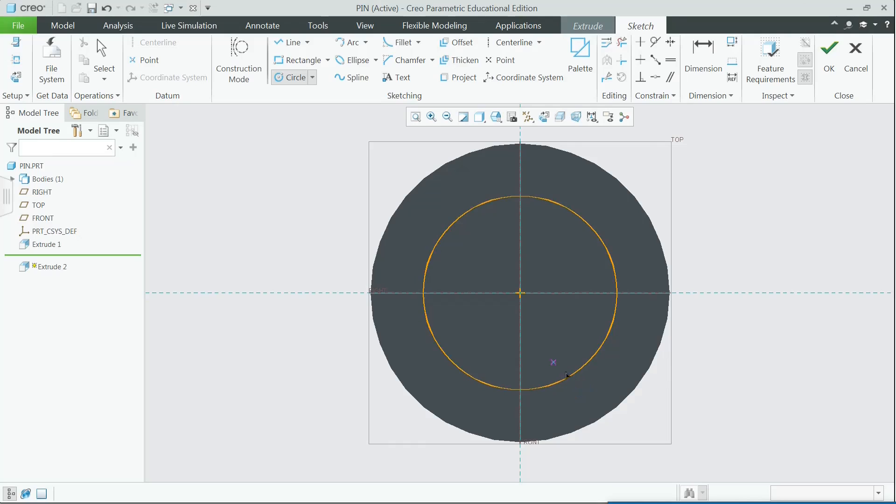
middle_click(727, 345)
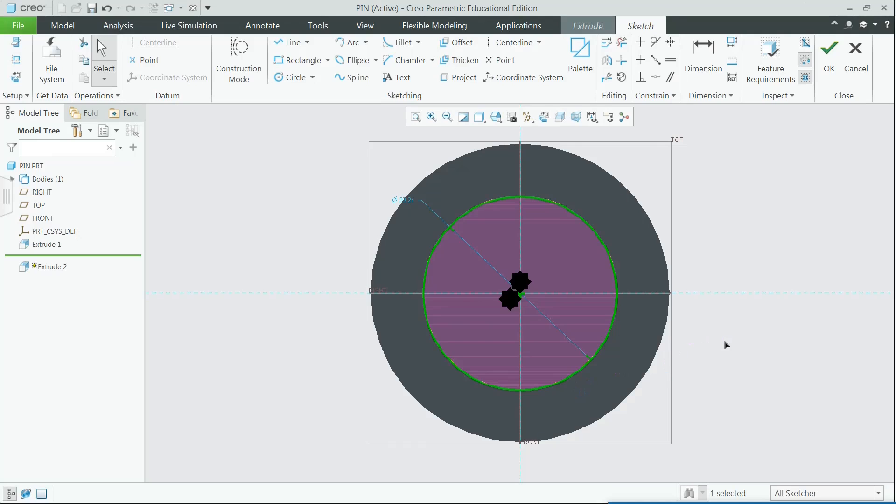
double_click(405, 201)
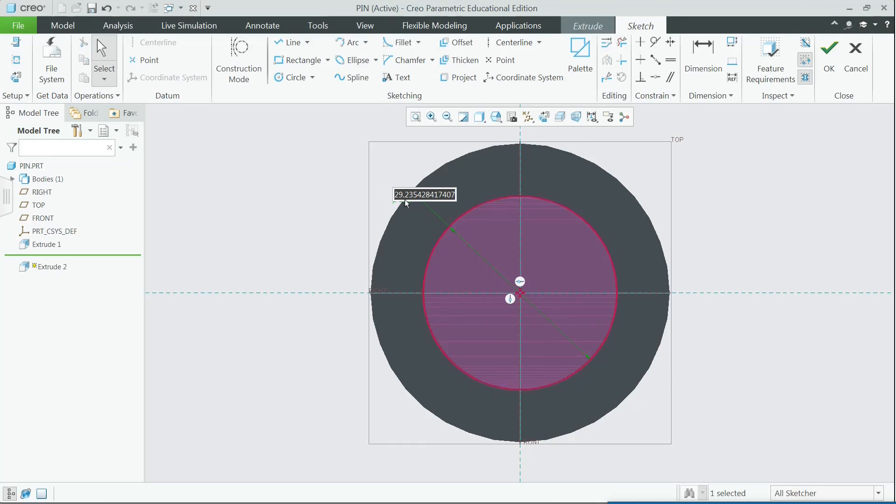
type("30")
key("Return")
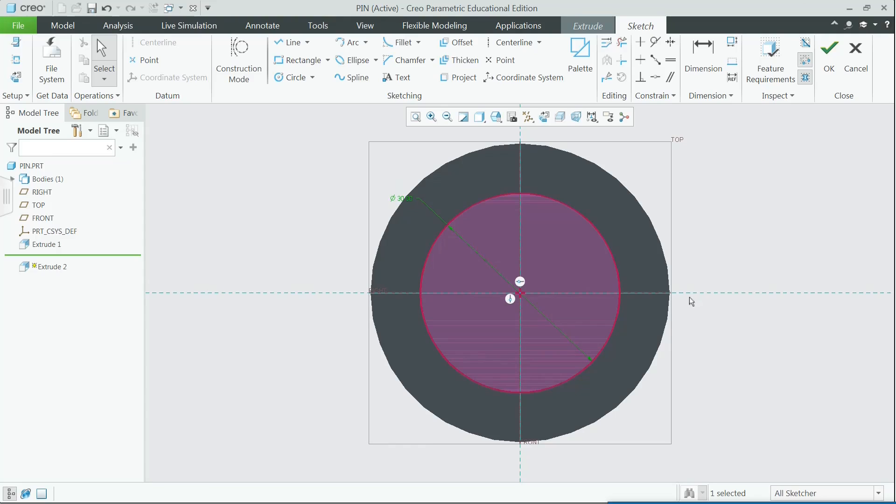
Step: Finish the circle sketch and extrude it 102 mm away from the head to form the pin shank
middle_click_drag(705, 256, 740, 257)
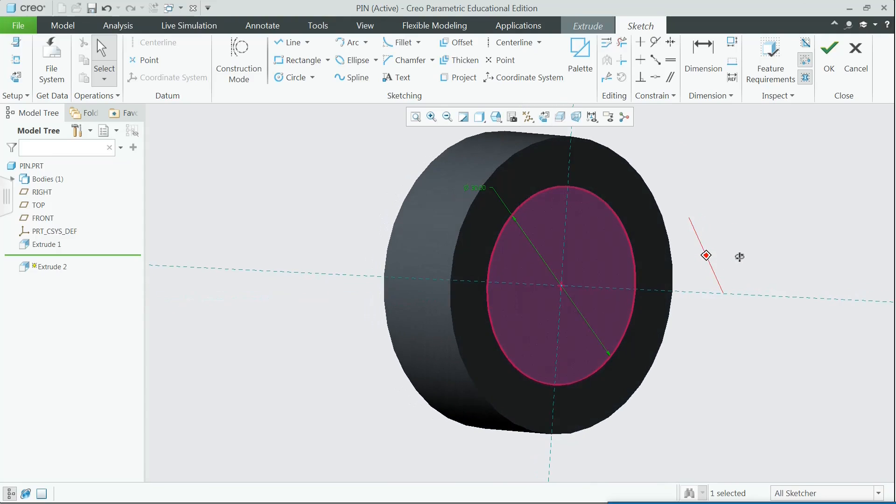
left_click(830, 57)
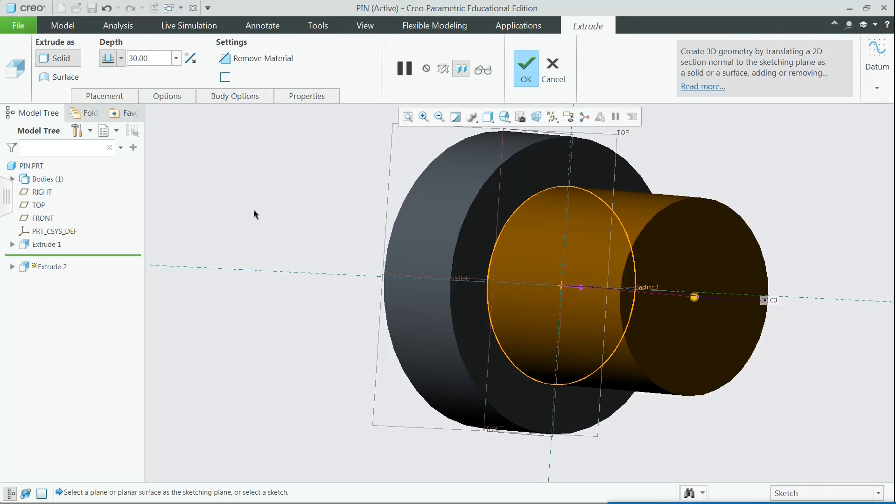
left_click(156, 58)
type("102")
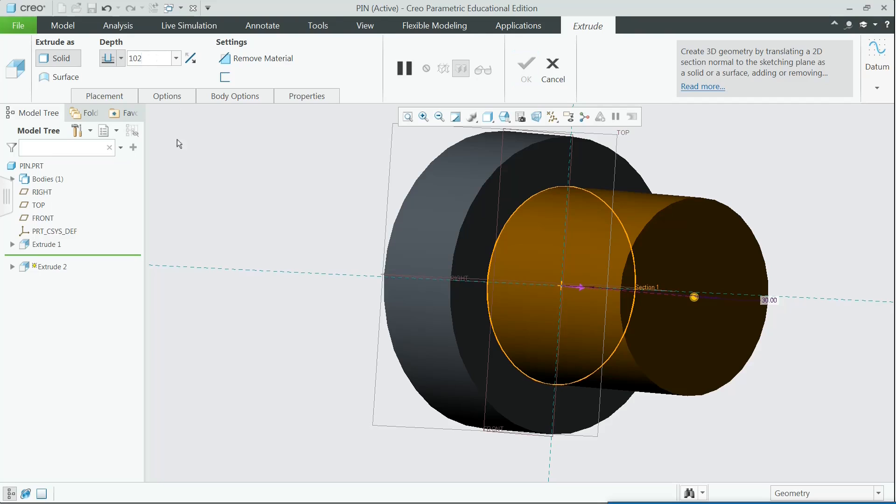
key("Return")
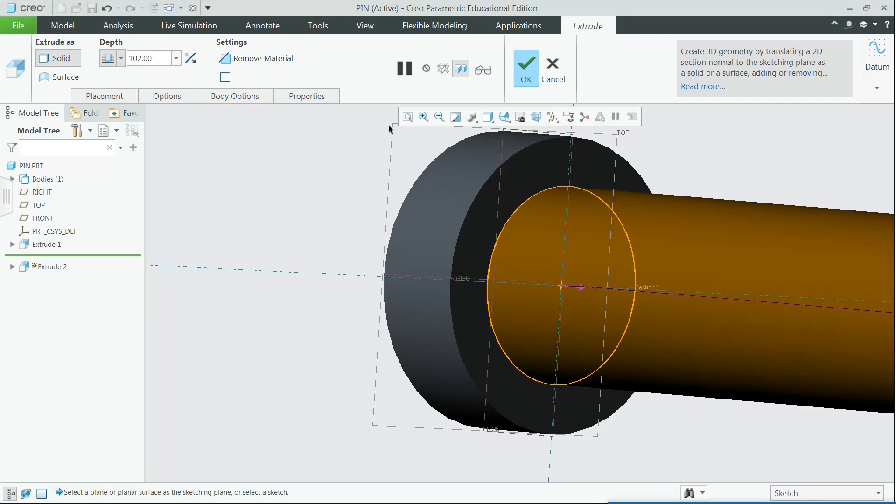
left_click(526, 68)
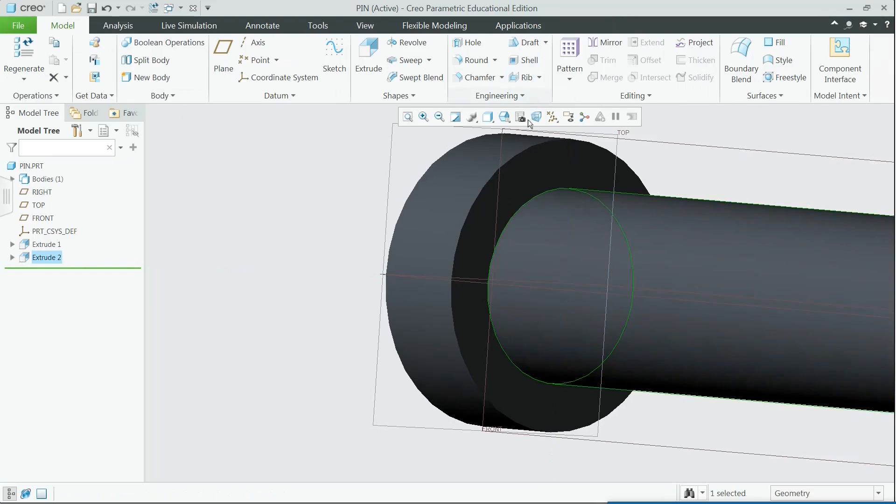
Step: Check the pin in the reference drawing, start a Revolve sketch on the FRONT plane, and align the sketch parallel to the screen
left_click(505, 116)
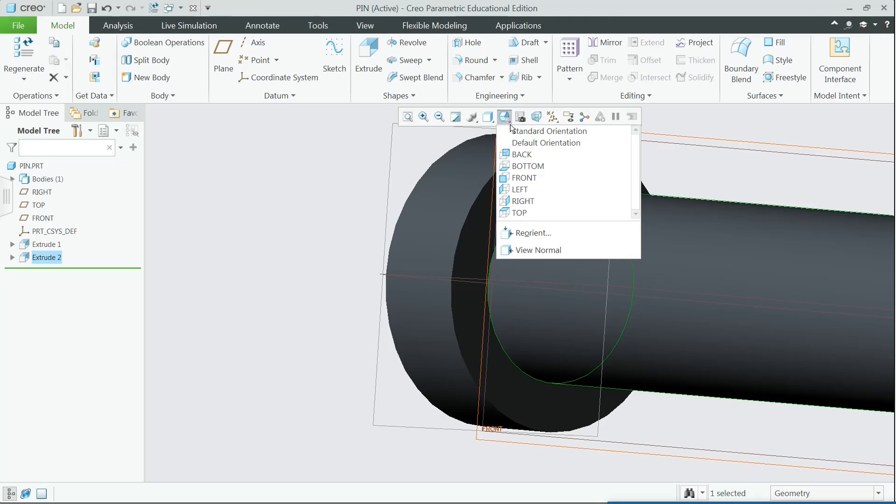
left_click(521, 139)
key("alt+Tab")
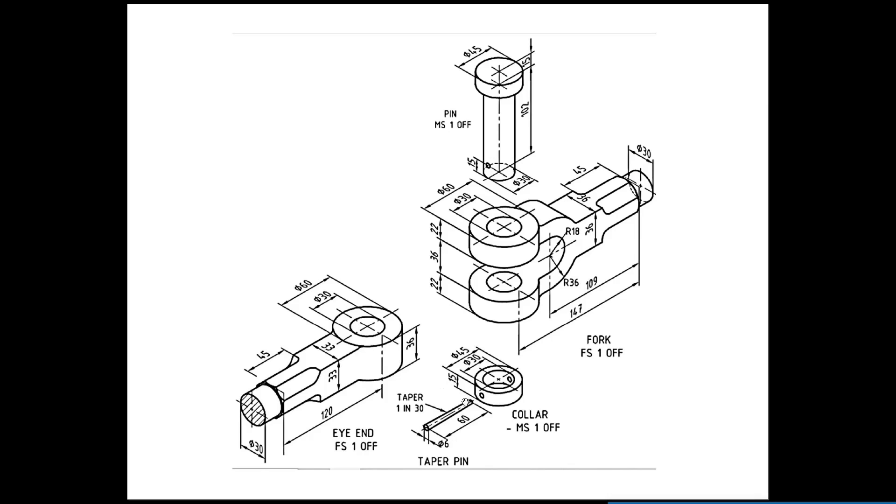
key("alt+Tab")
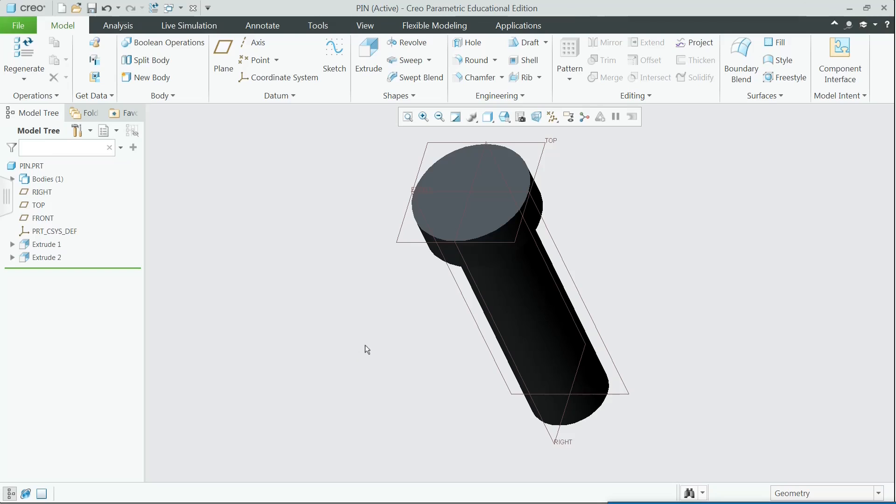
left_click(412, 43)
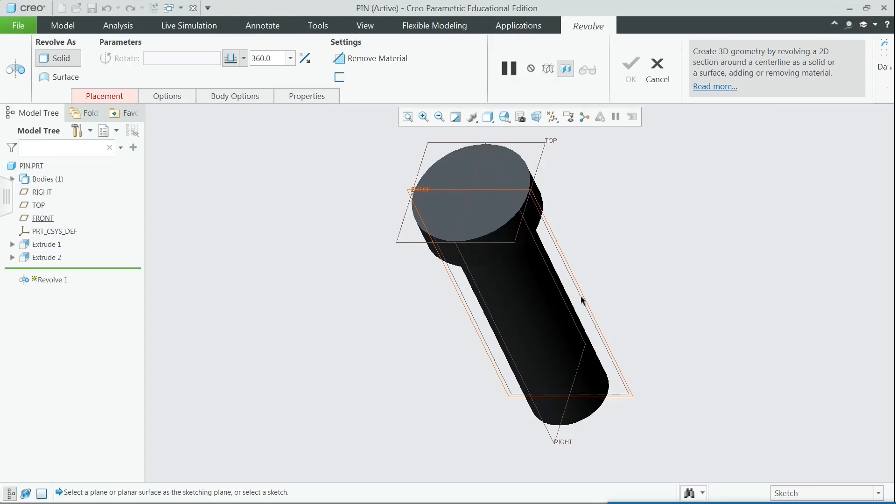
left_click(582, 300)
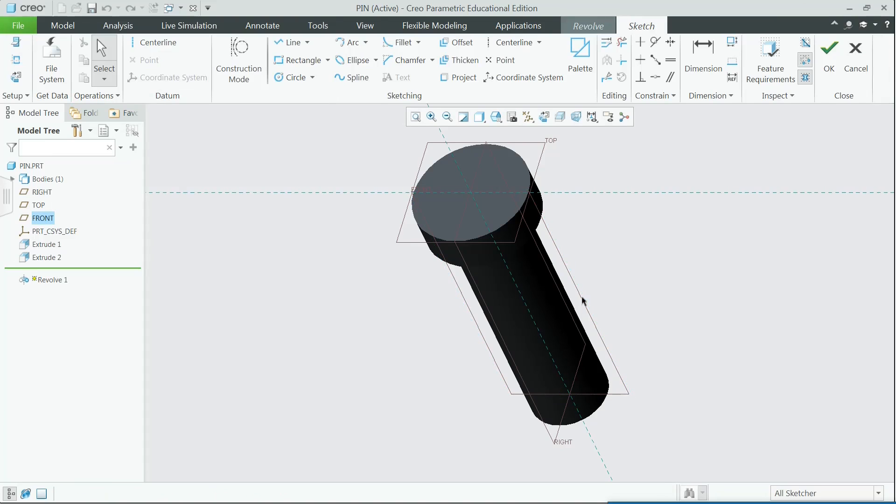
left_click(16, 77)
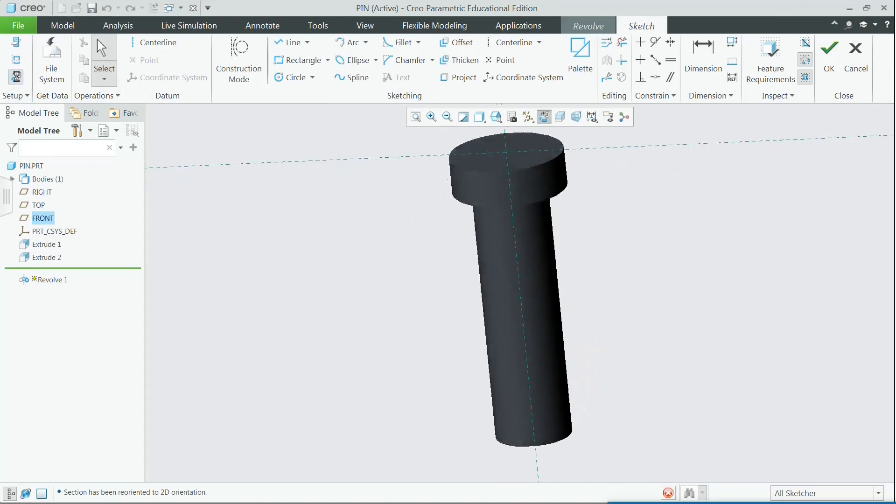
Step: Add the free end face of the pin shank as a sketch reference
left_click(16, 61)
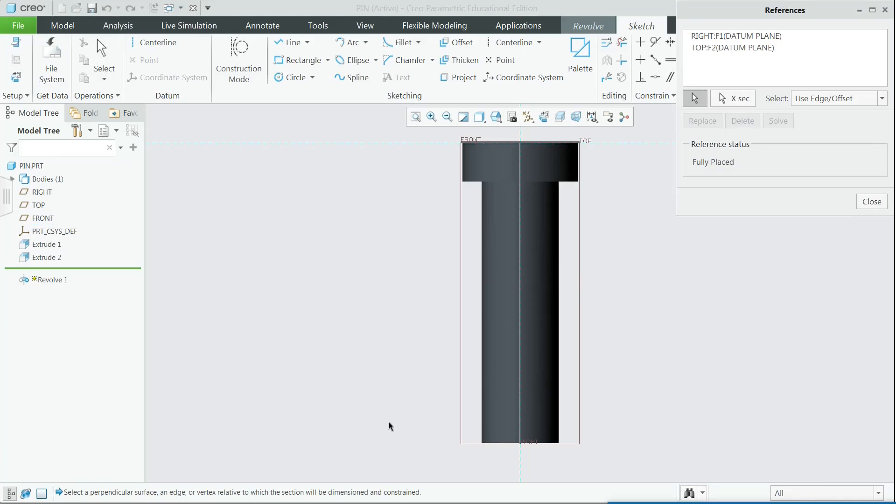
left_click(499, 444)
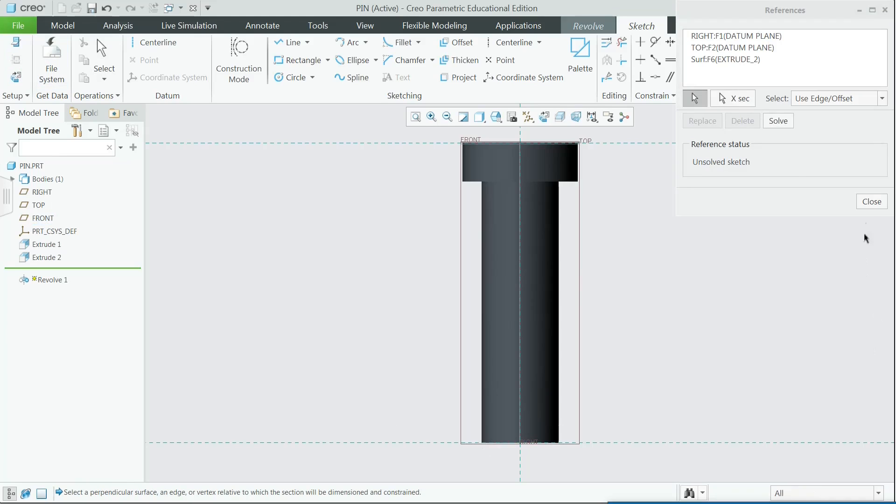
left_click(872, 203)
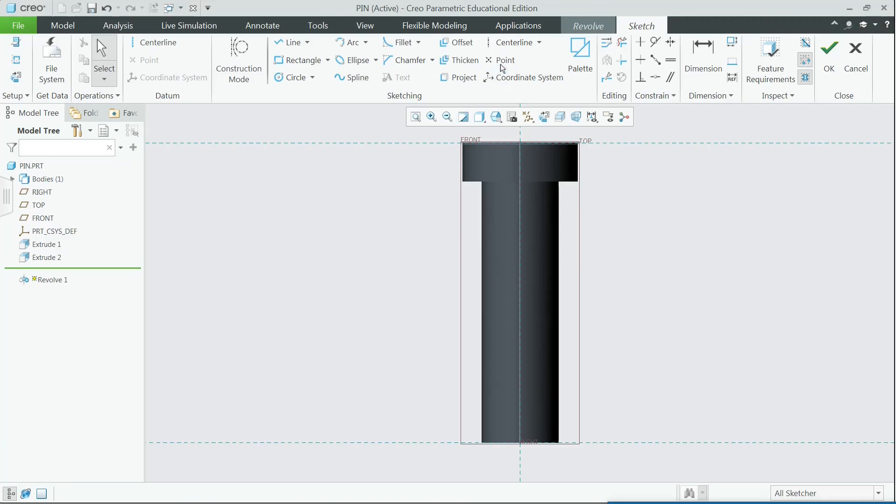
Step: Draw a horizontal centerline across the shank about 10.8 mm above its free end, and check the hole position in the reference drawing
left_click(514, 43)
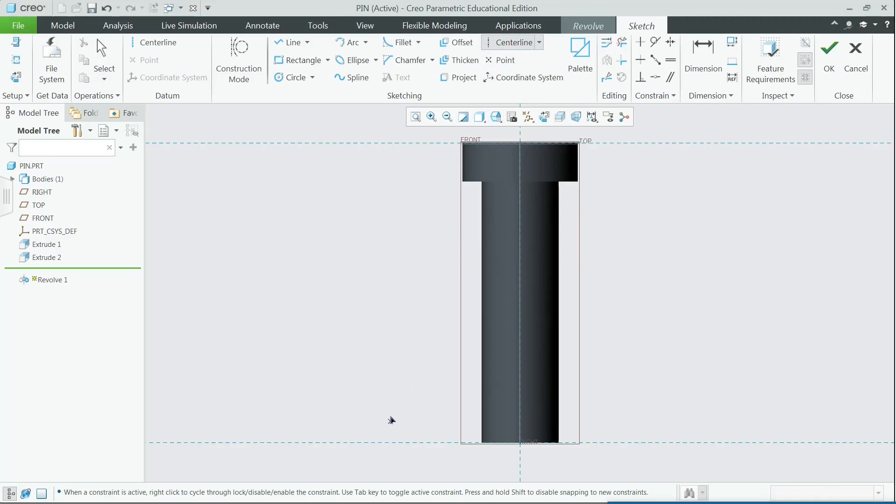
left_click(391, 415)
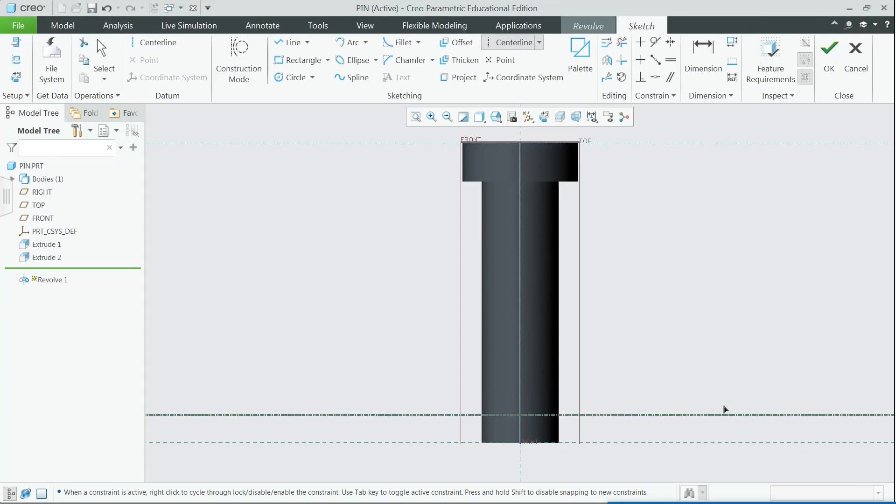
key("alt+Tab")
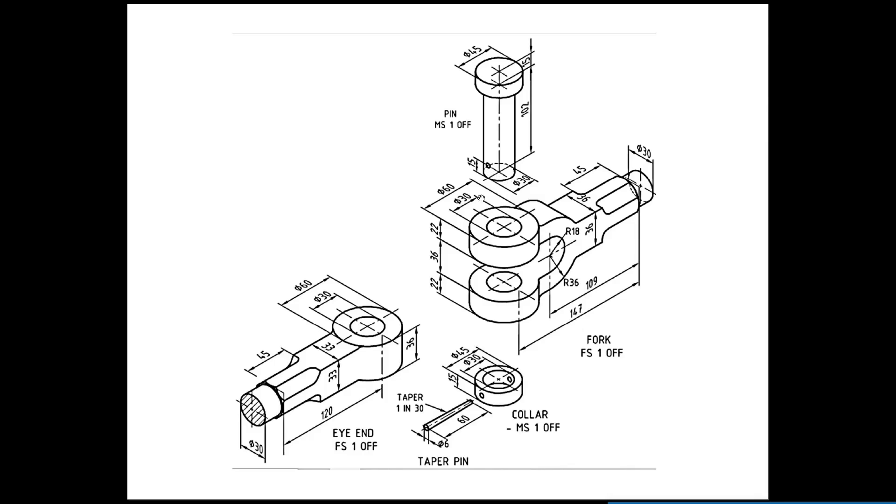
key("alt+Tab")
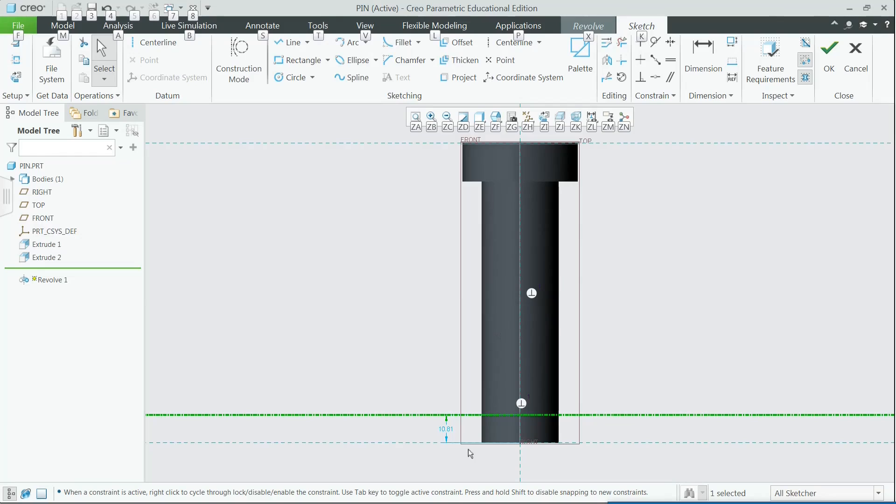
Step: Set the centerline 15 mm above the shank's free end and draw a closed tapered profile on it, about 81 mm long, spanning the shank
double_click(447, 429)
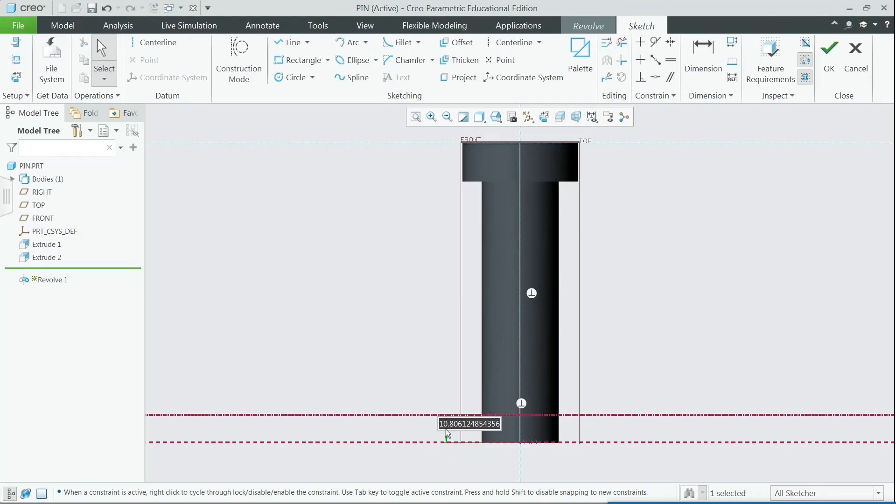
type("15")
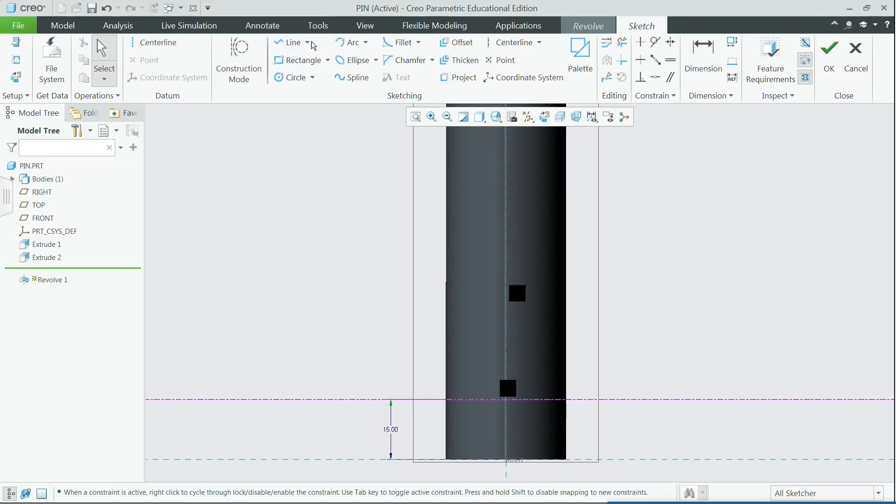
left_click(308, 43)
left_click(321, 58)
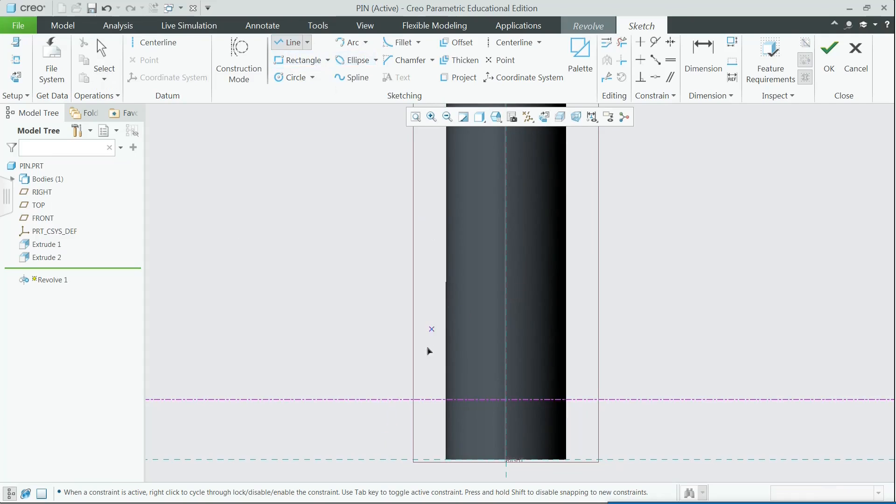
left_click(394, 400)
left_click(395, 351)
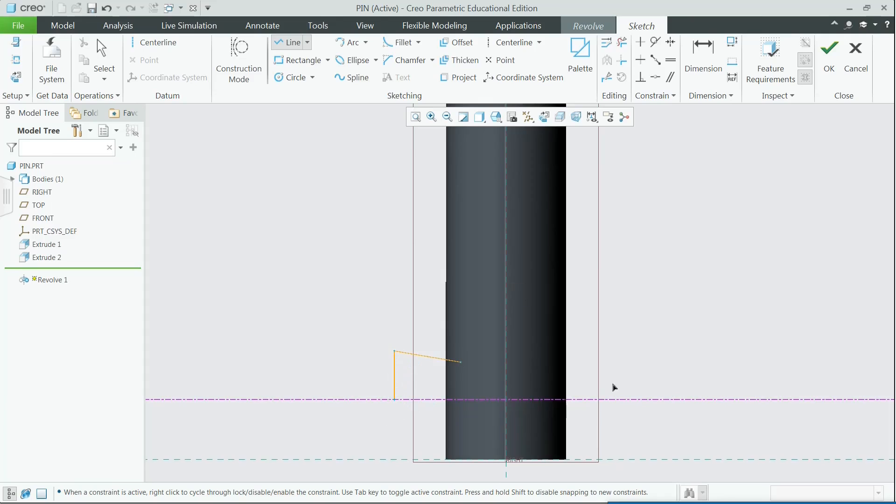
left_click(719, 386)
left_click(719, 400)
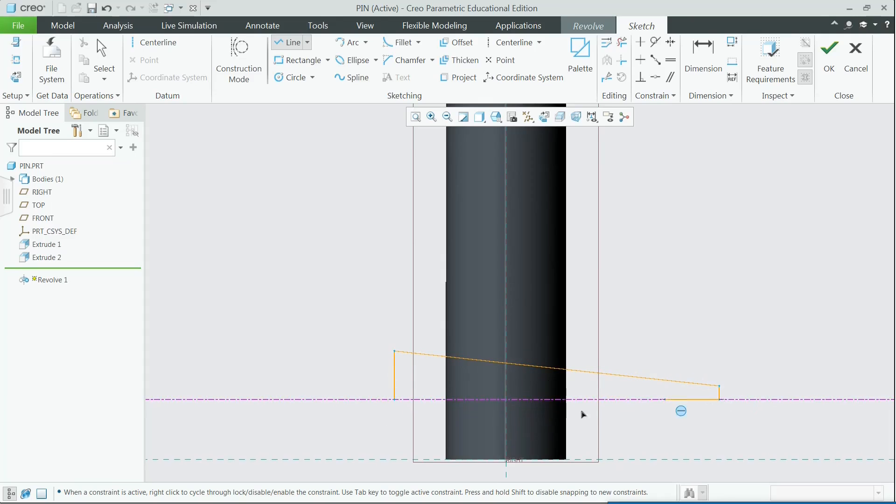
left_click(395, 400)
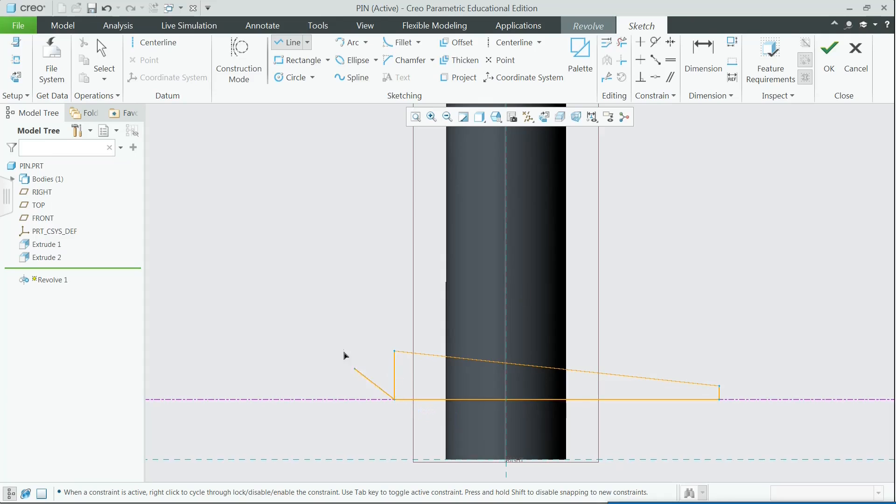
middle_click(308, 316)
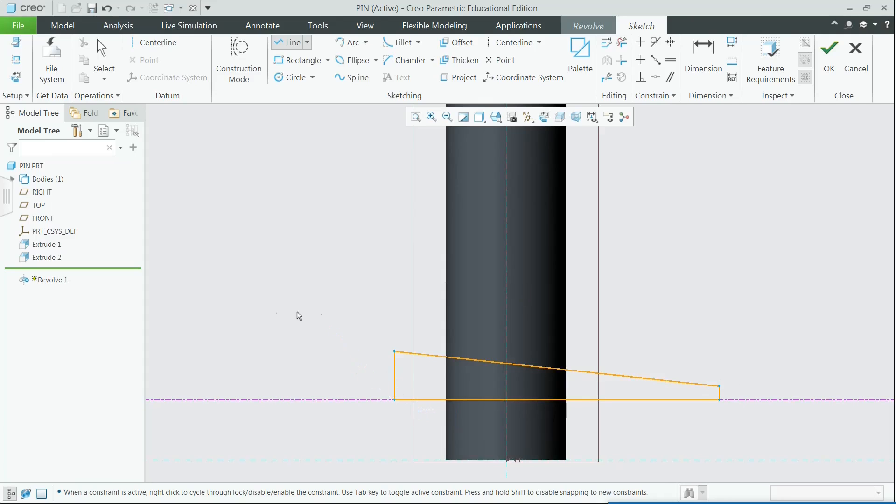
middle_click(341, 308)
Step: Dimension the height of the tapered profile's short end and place the dimension just outside that end
left_click(418, 447)
scroll(455, 330, "down", 1)
middle_click_drag(456, 330, 393, 222, "shift")
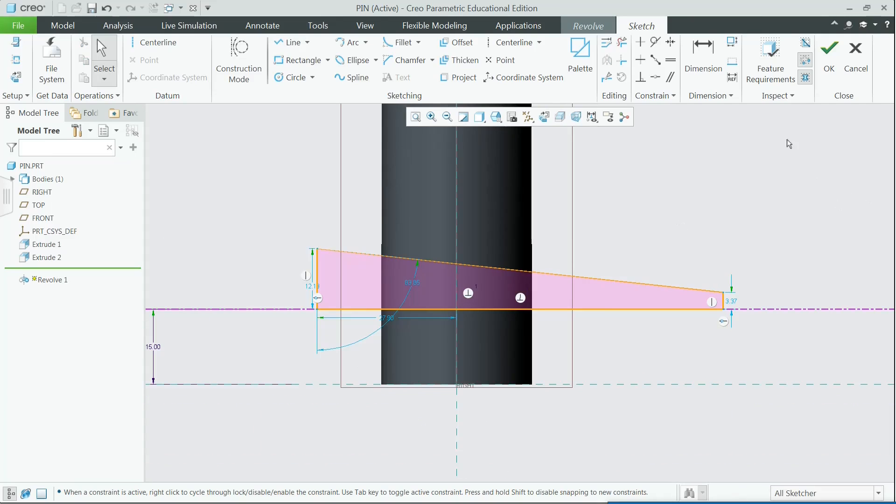
left_click(709, 49)
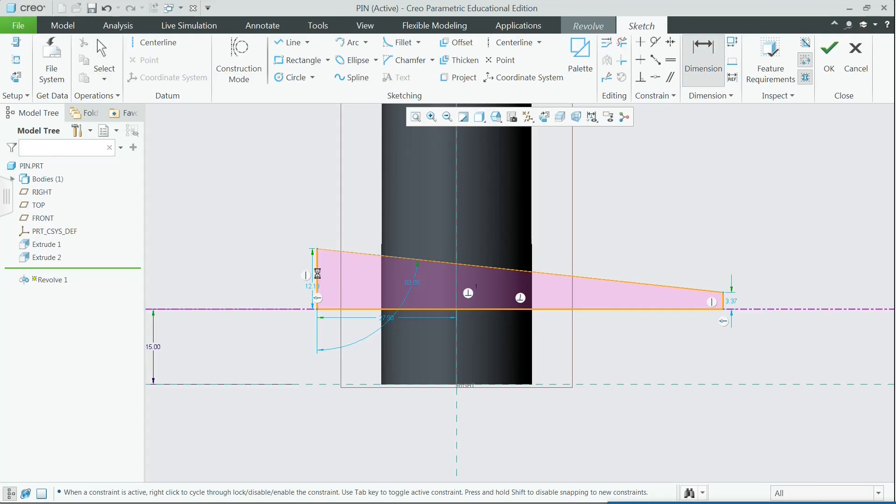
left_click(724, 304)
middle_click(584, 425)
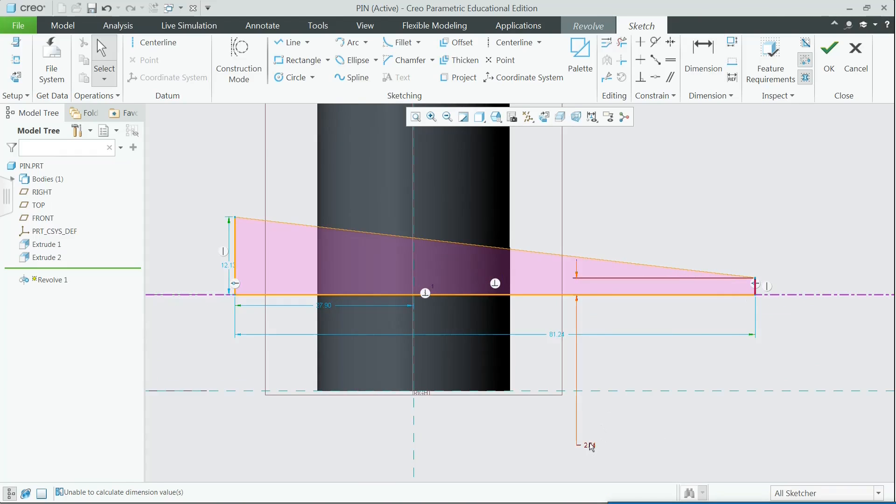
left_click_drag(590, 445, 798, 287)
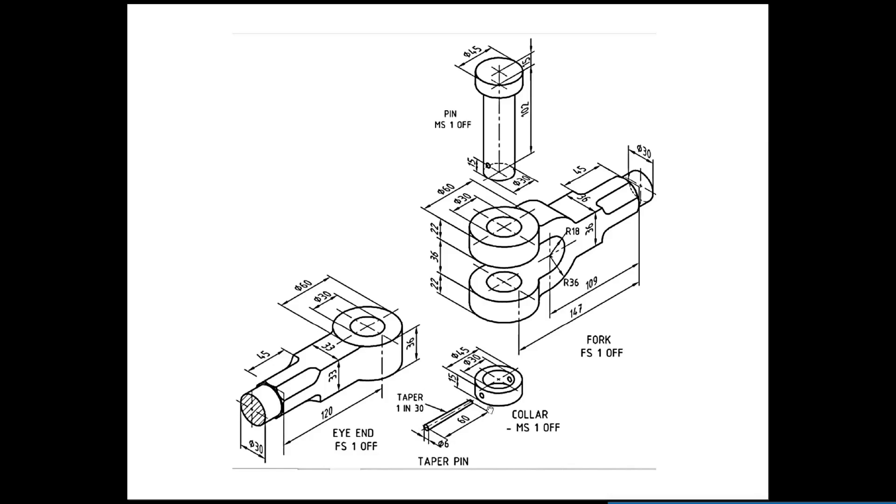
Step: Check the taper pin in the reference drawing, and start modifying all profile dimensions together with automatic regeneration turned off
key("alt+Tab")
key("alt+Tab")
key("alt+Tab")
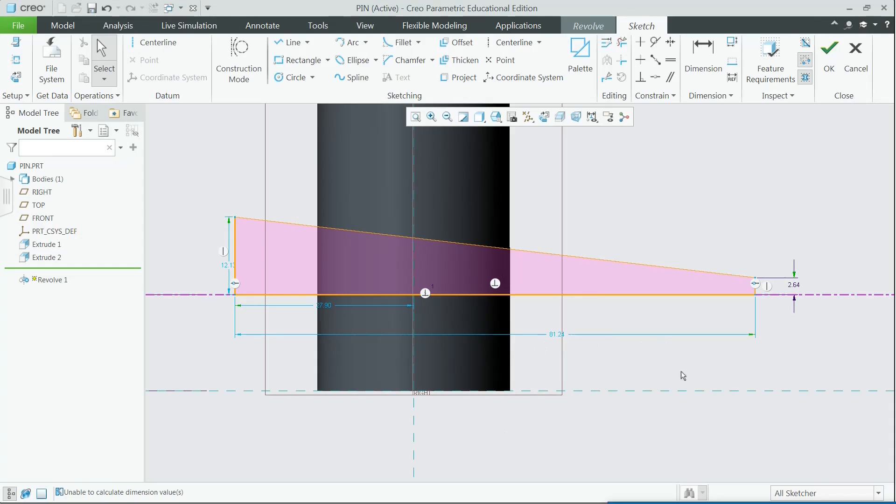
mouse_move(192, 179)
left_mouse_down()
mouse_move(322, 326)
mouse_move(826, 361)
mouse_move(845, 371)
left_mouse_up()
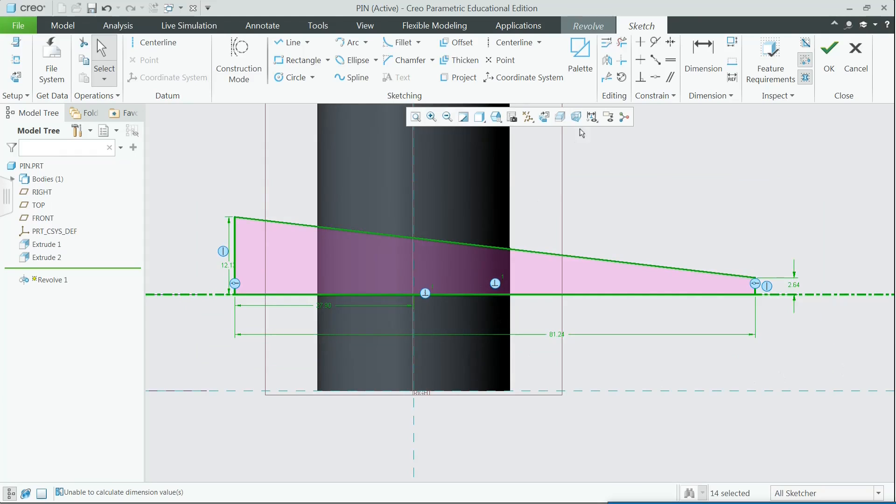
left_click(606, 42)
left_click(706, 289)
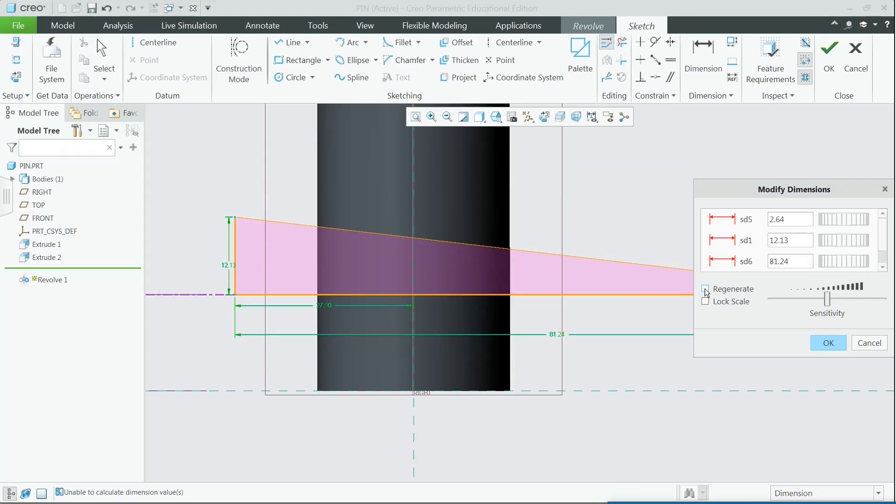
left_click(706, 290)
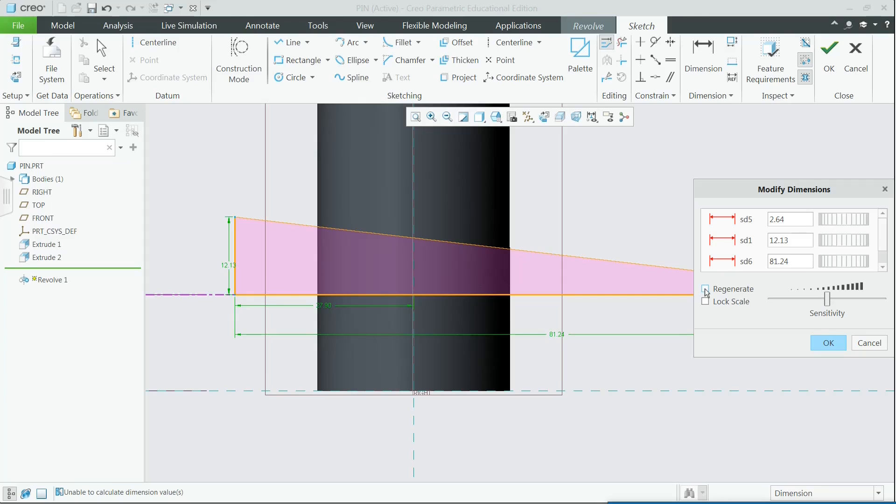
left_click_drag(793, 189, 754, 105)
Step: Set the tapered profile's end heights to 2 mm at the small end and 3 mm at the large end
left_click(753, 139)
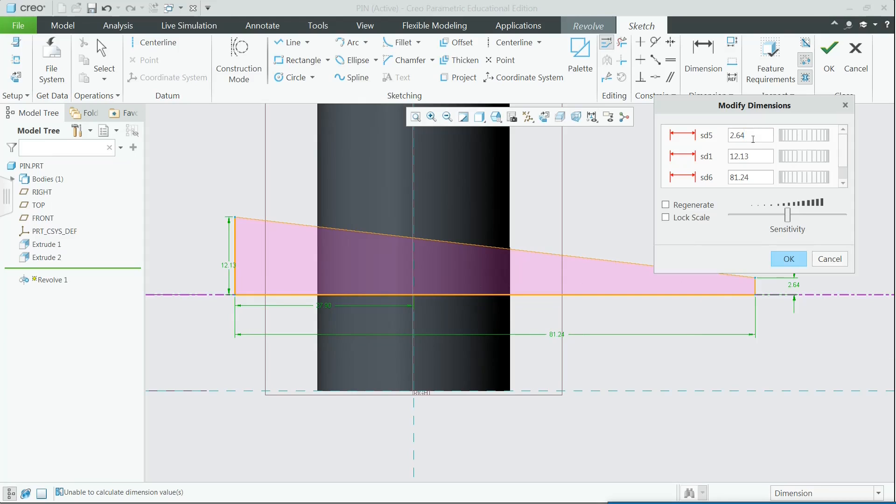
left_click_drag(754, 138, 717, 136)
type("2")
left_click(759, 157)
left_click_drag(751, 157, 707, 158)
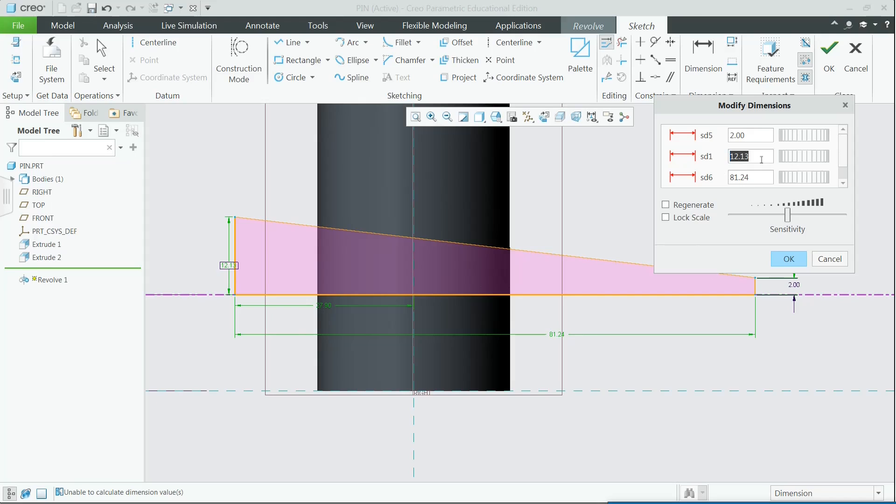
type("3")
key("Tab")
Step: Set the profile's length to 60 mm and its large end's distance from the pin axis to 30 mm, and apply the dimension changes
left_click(758, 178)
left_click_drag(727, 177, 695, 174)
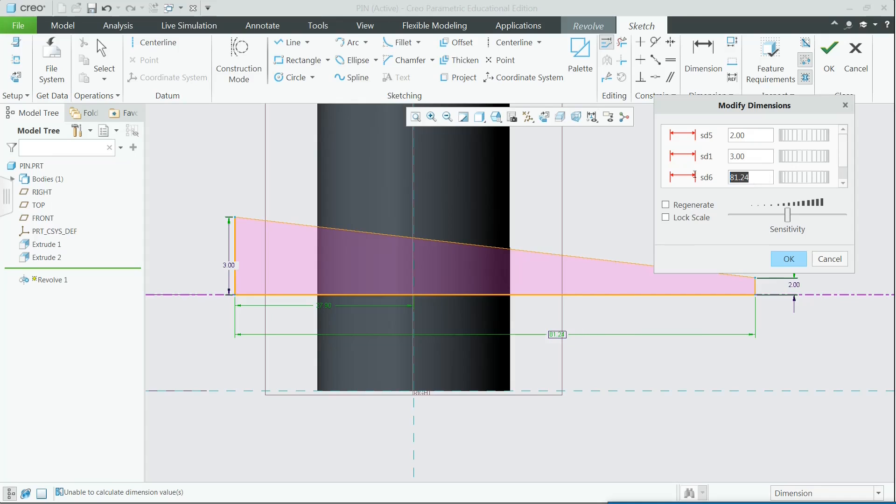
type("60")
left_click(843, 184)
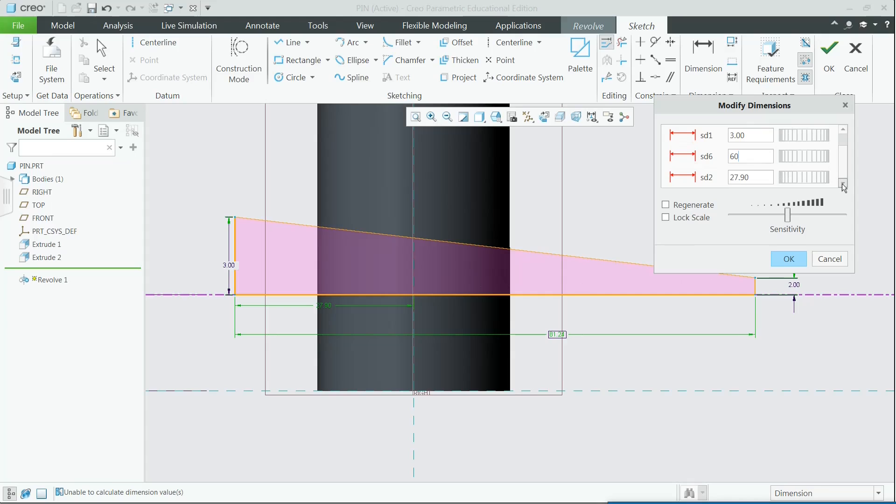
key("Tab")
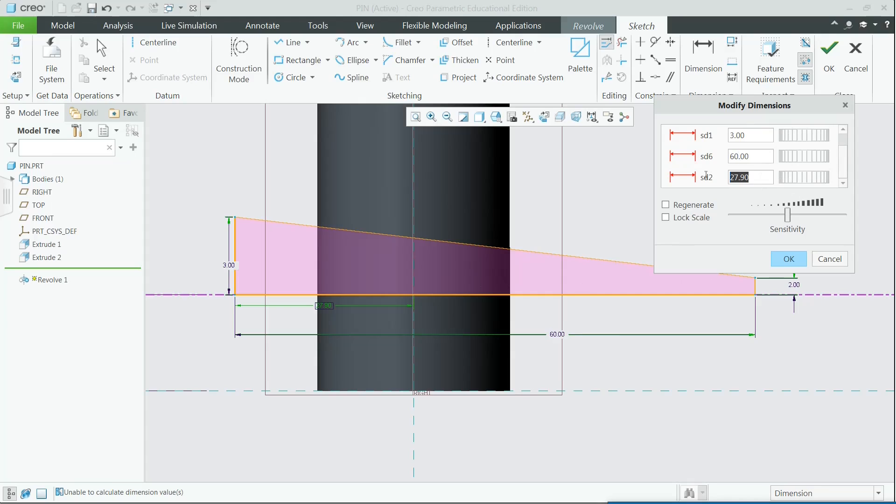
type("30")
left_click(715, 381)
left_click(788, 260)
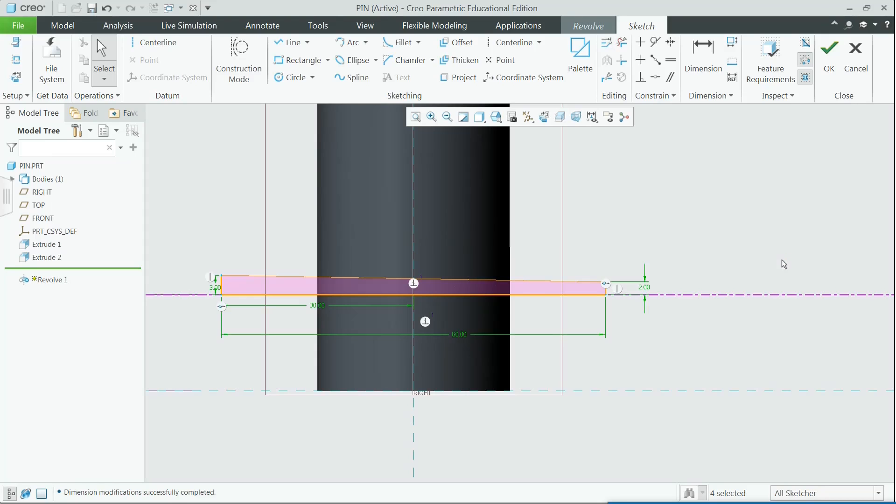
Step: Finish the sketch and revolve it 360 degrees with material removal to cut the tapered cross hole through the shank
middle_click_drag(366, 296, 263, 282, "shift")
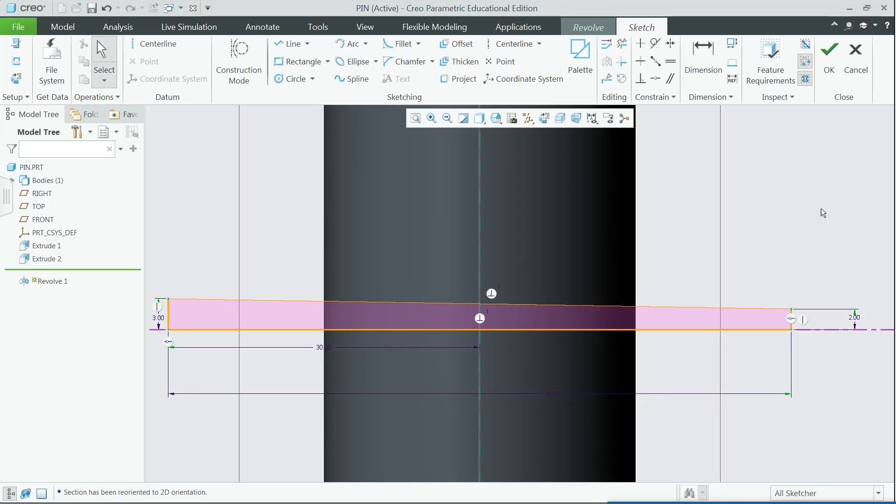
left_click(829, 55)
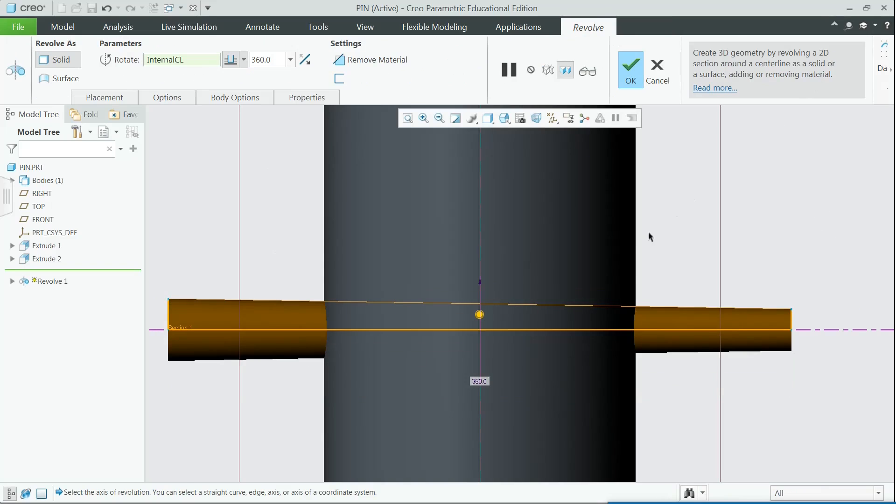
mouse_move(718, 256)
middle_mouse_down("shift")
mouse_move(766, 258)
mouse_move(742, 254)
mouse_move(734, 270)
mouse_move(743, 280)
middle_mouse_up("shift")
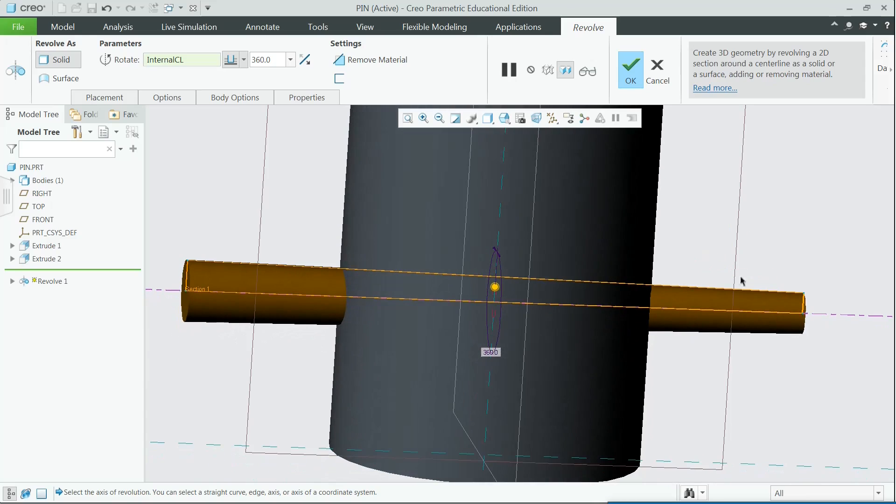
left_click(370, 62)
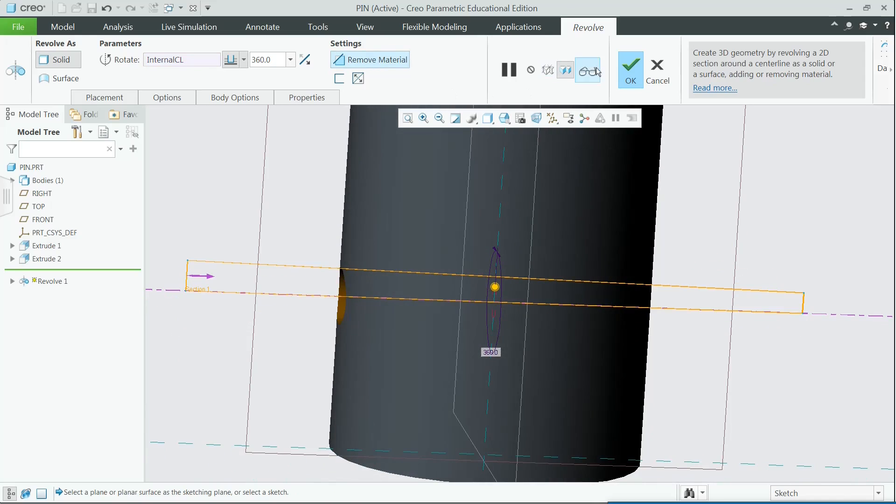
left_click(631, 75)
Step: Inspect the tapered cross hole from an angle and return the pin to the standard orientation
mouse_move(448, 300)
middle_mouse_down()
mouse_move(525, 296)
mouse_move(514, 304)
mouse_move(422, 301)
mouse_move(425, 293)
middle_mouse_up()
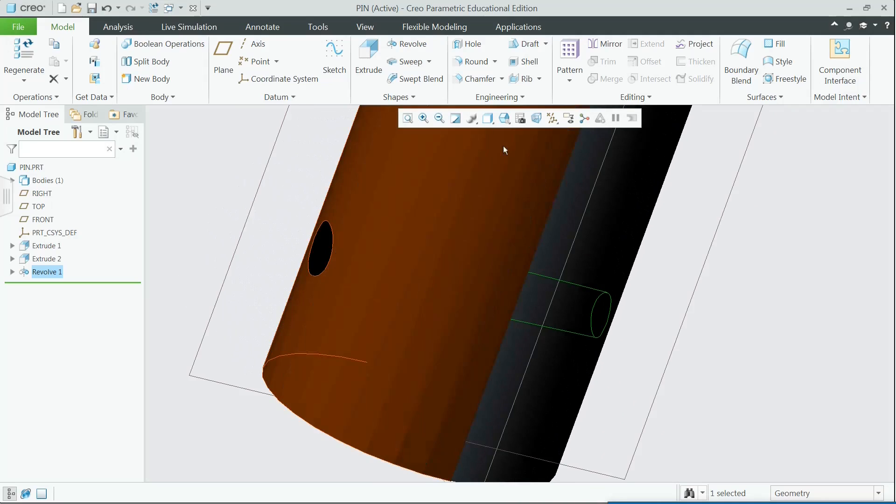
left_click(505, 120)
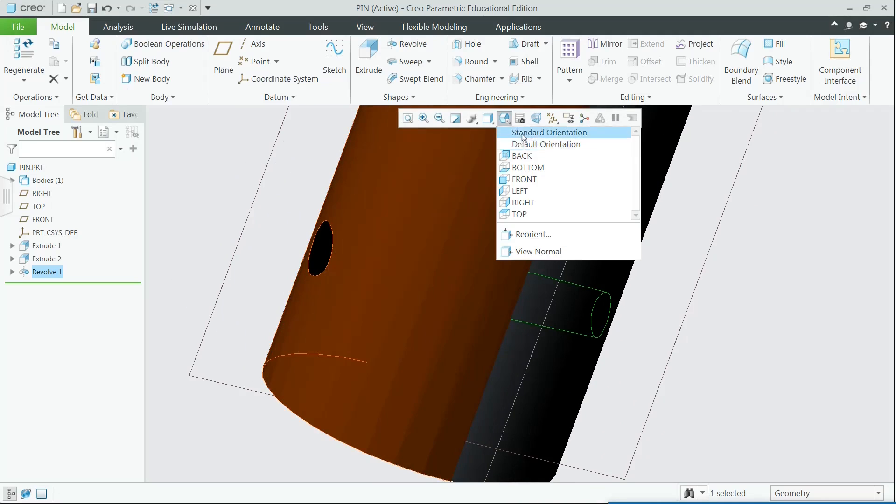
left_click(522, 133)
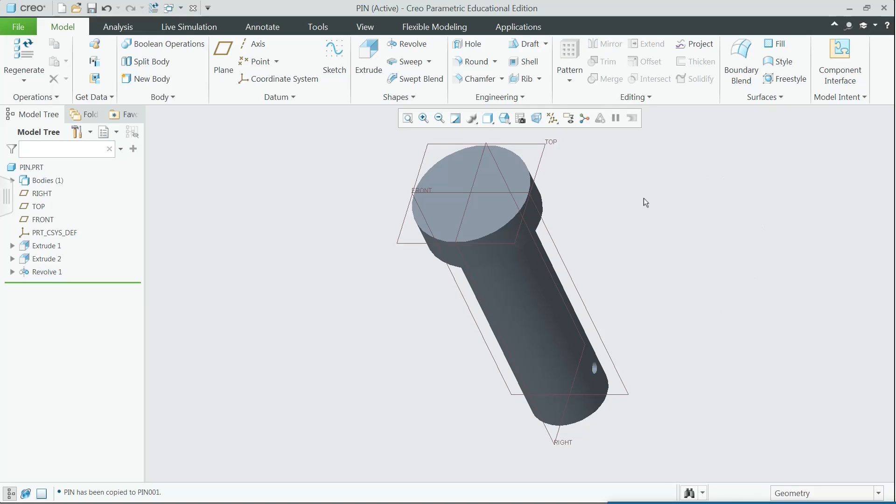
Step: Apply the olive-yellow appearance to the whole pin, using the Part selection filter
left_click(366, 27)
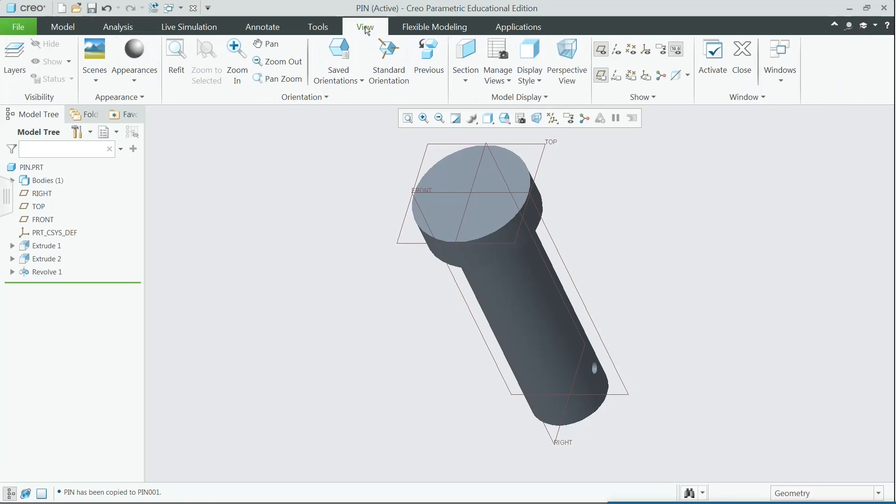
left_click(139, 83)
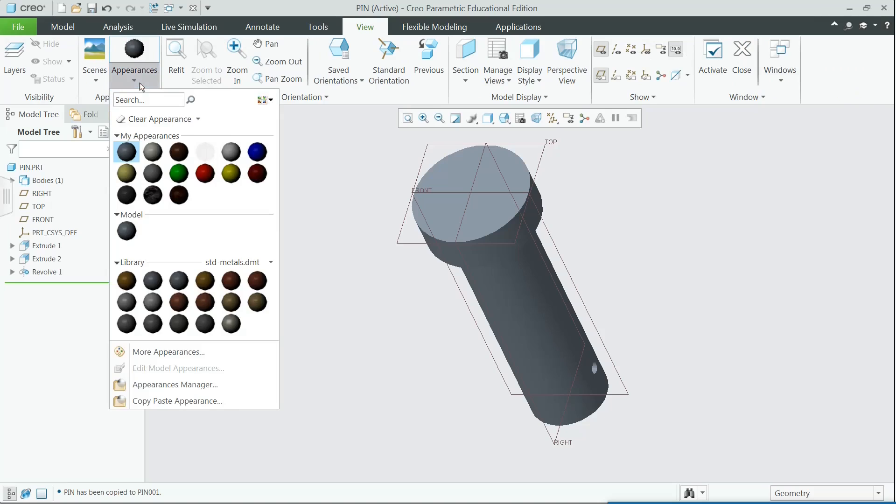
left_click(130, 178)
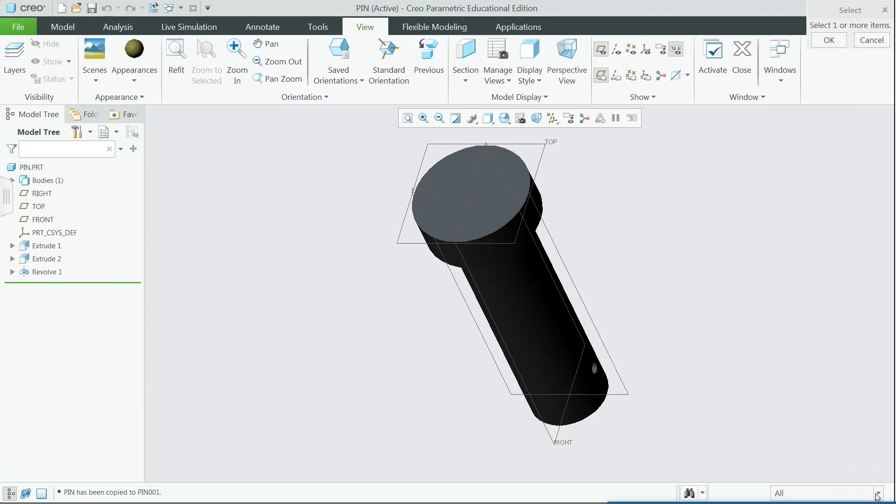
left_click(878, 495)
left_click(850, 479)
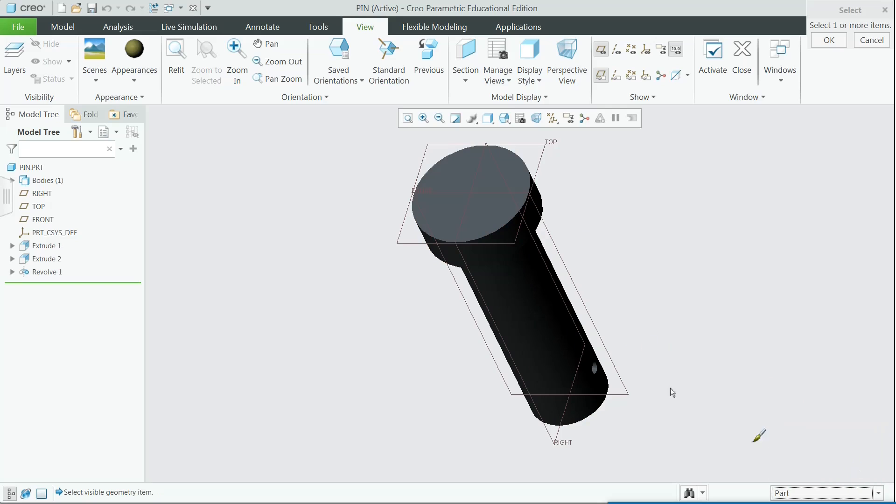
left_click(454, 180)
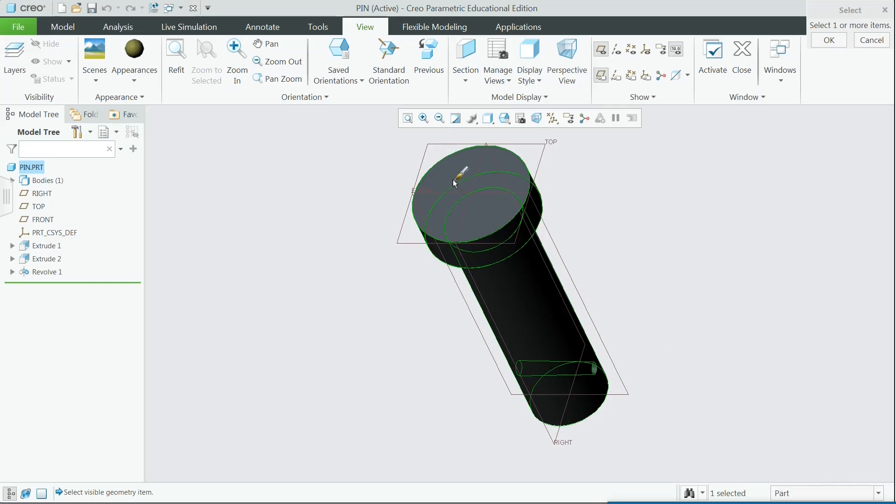
middle_click(611, 216)
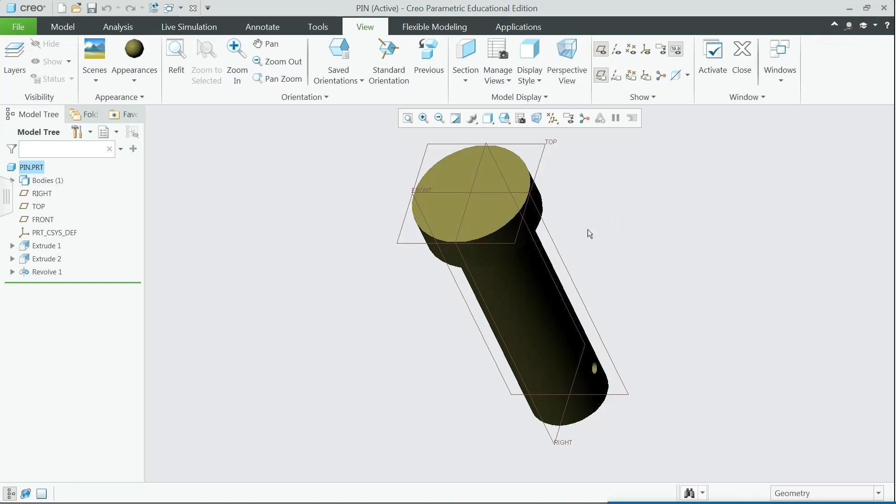
Step: Save a copy of the pin part as PIN002 and close the pin model
left_click(18, 28)
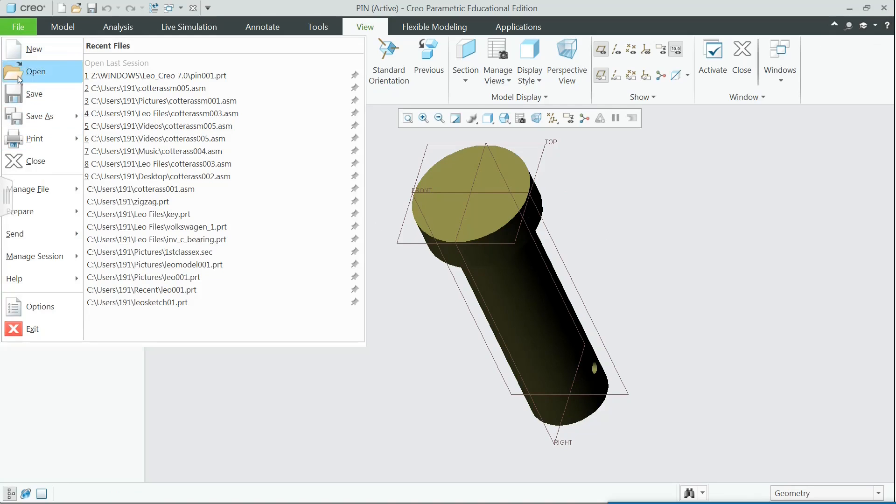
mouse_move(29, 117)
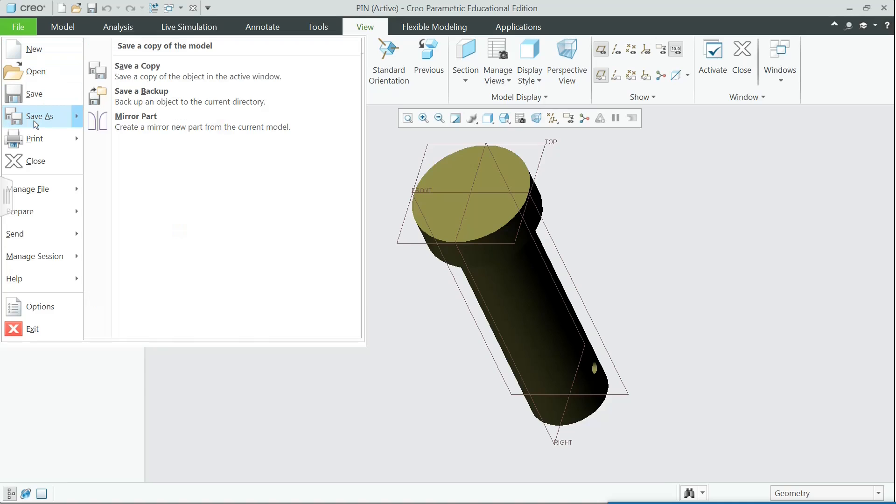
left_click(135, 70)
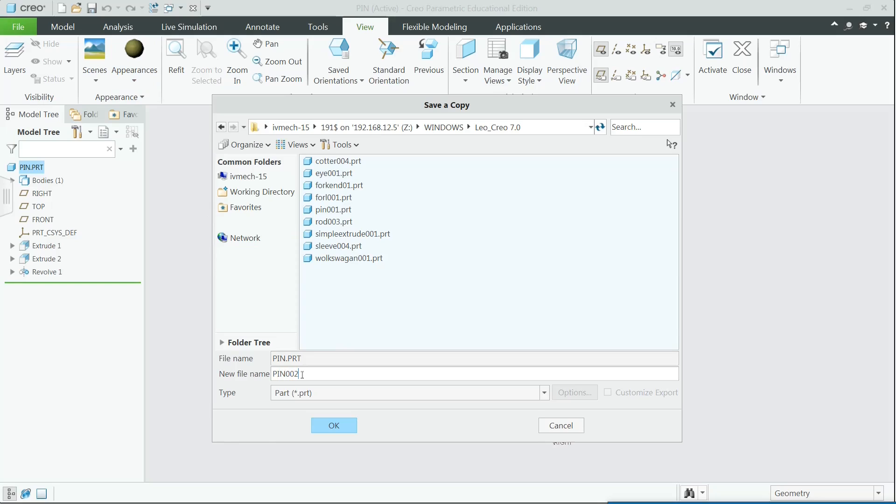
left_click(350, 425)
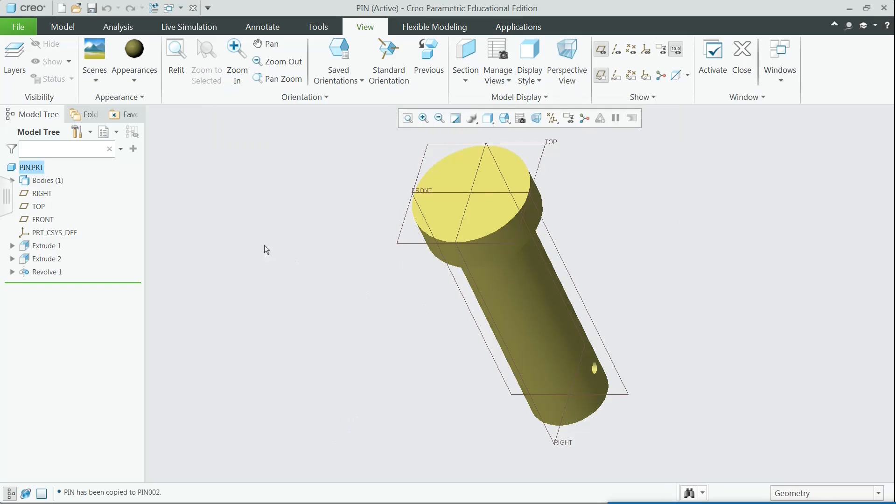
left_click(18, 27)
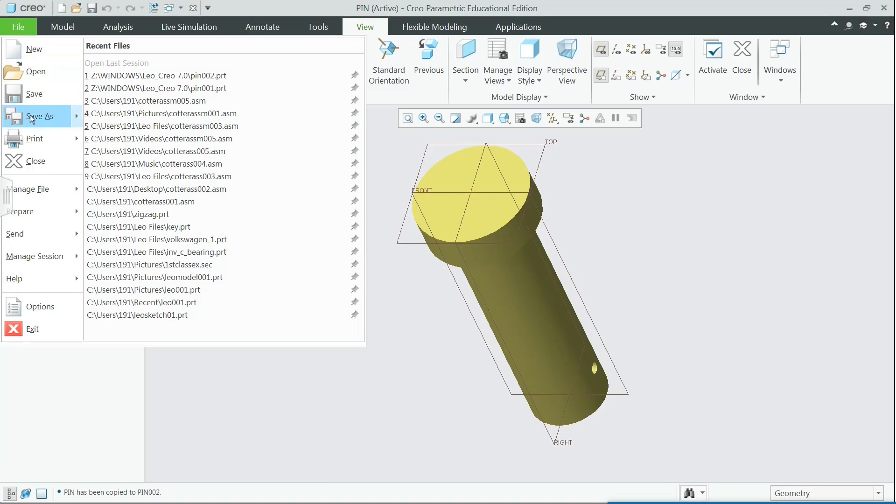
left_click(35, 161)
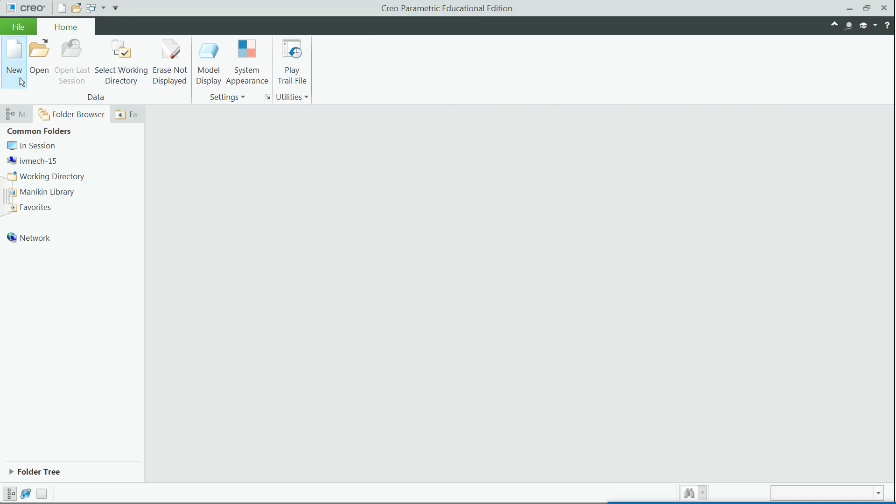
Step: Create a new solid part named COLLAR from the mmns_part_solid_abs template instead of the default template
left_click(20, 77)
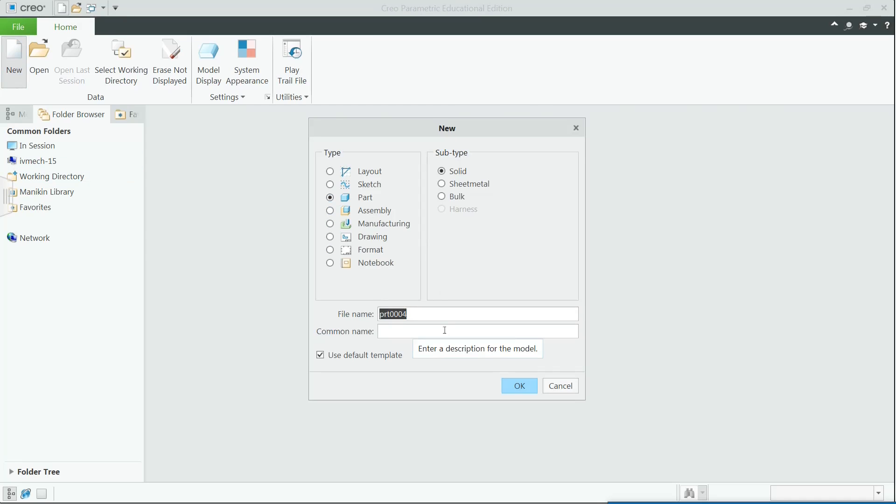
type("COLLAR")
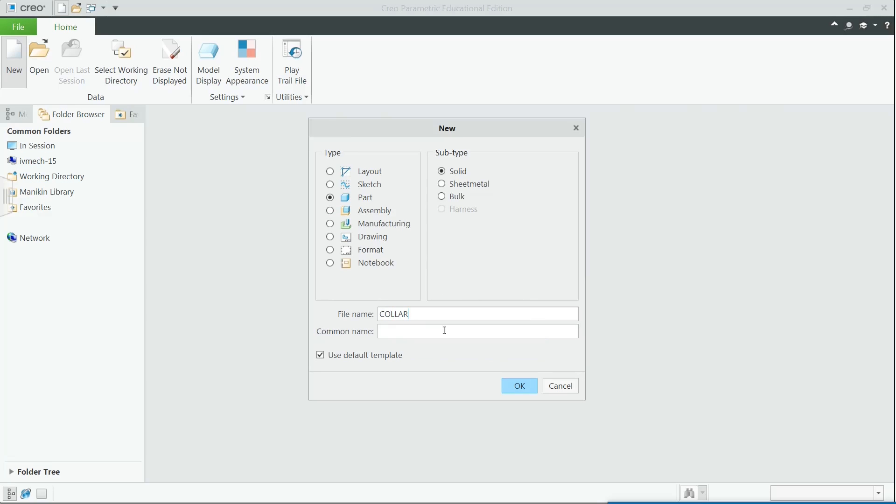
left_click(321, 356)
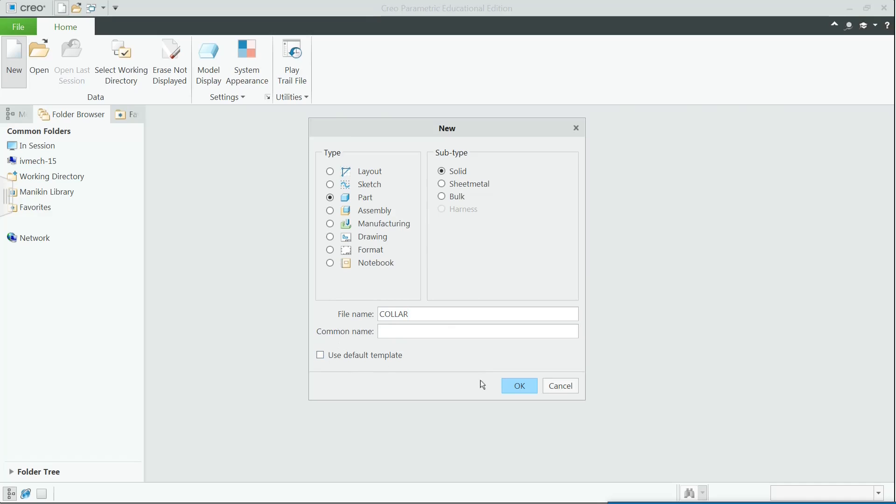
left_click(518, 387)
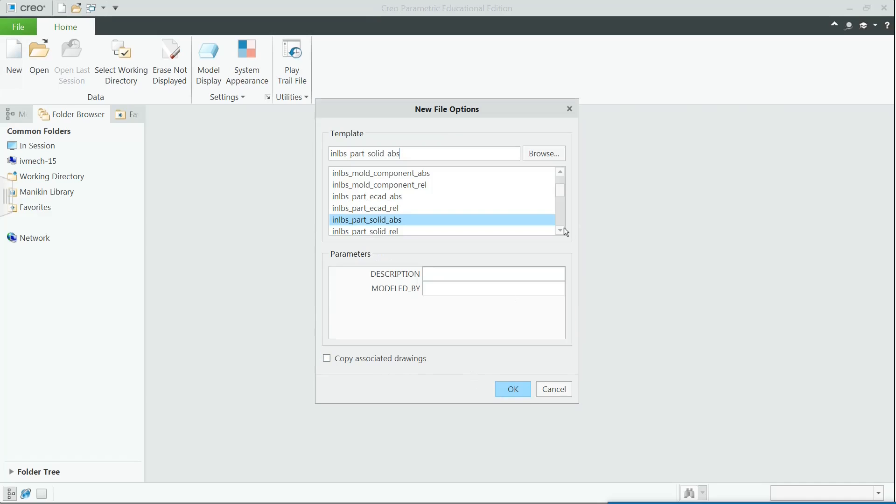
left_click_drag(562, 231, 561, 230)
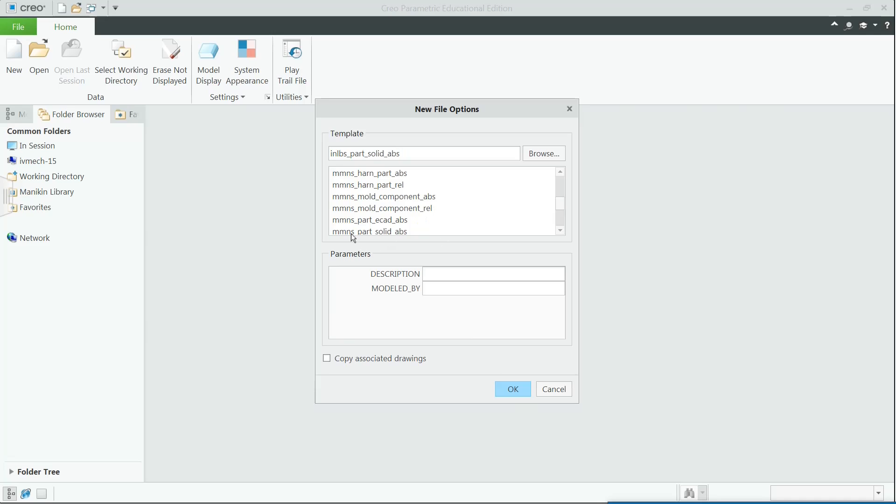
left_click(367, 234)
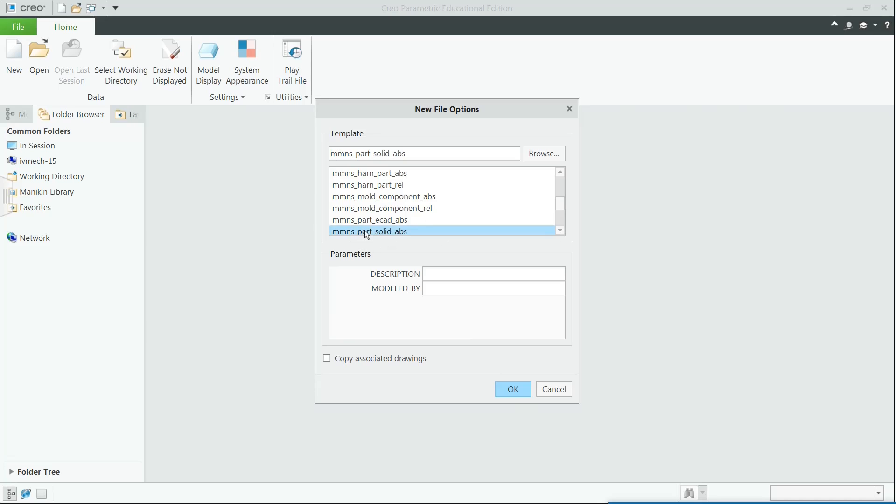
left_click(516, 389)
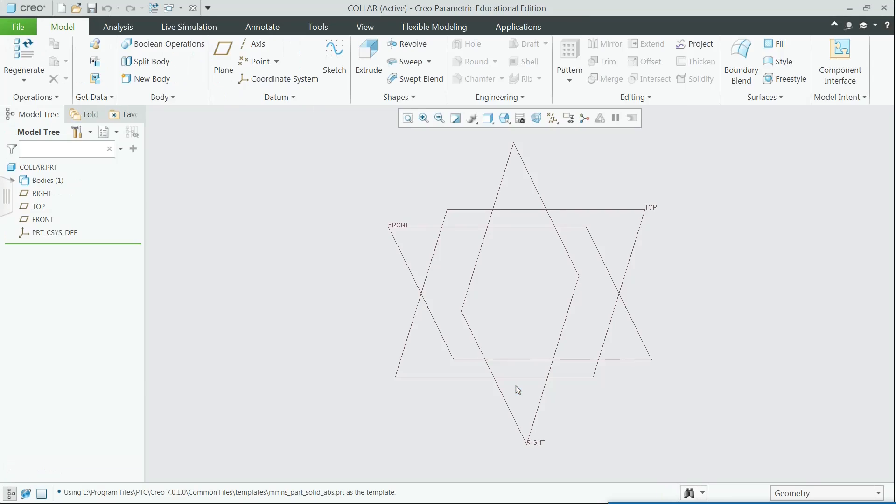
Step: Start an Extrude sketch on the TOP plane and hide the datum planes and their name tags
left_click(372, 53)
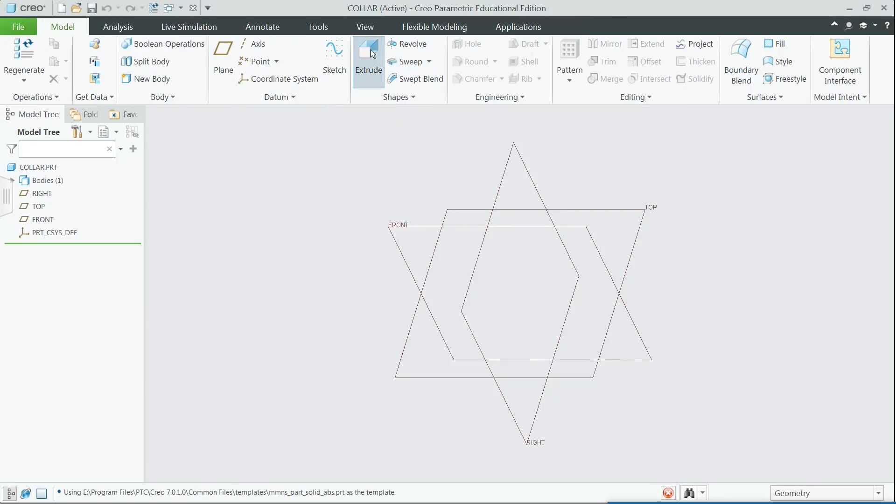
left_click(599, 212)
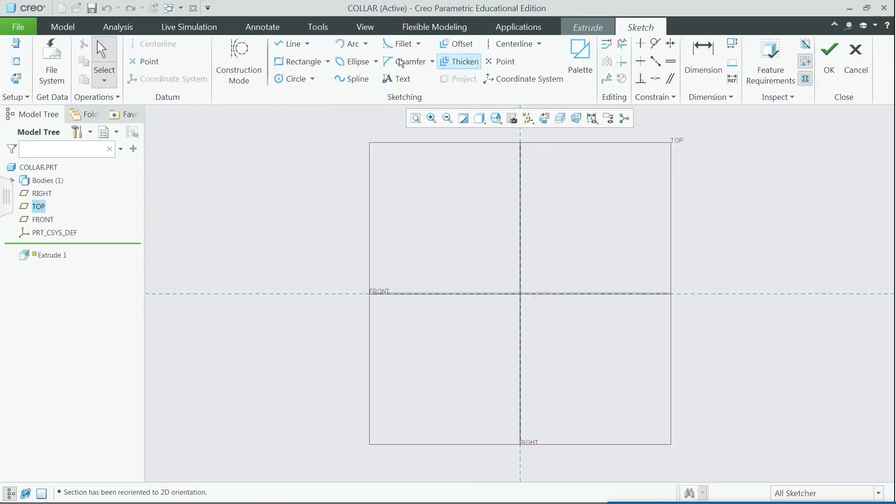
left_click(372, 28)
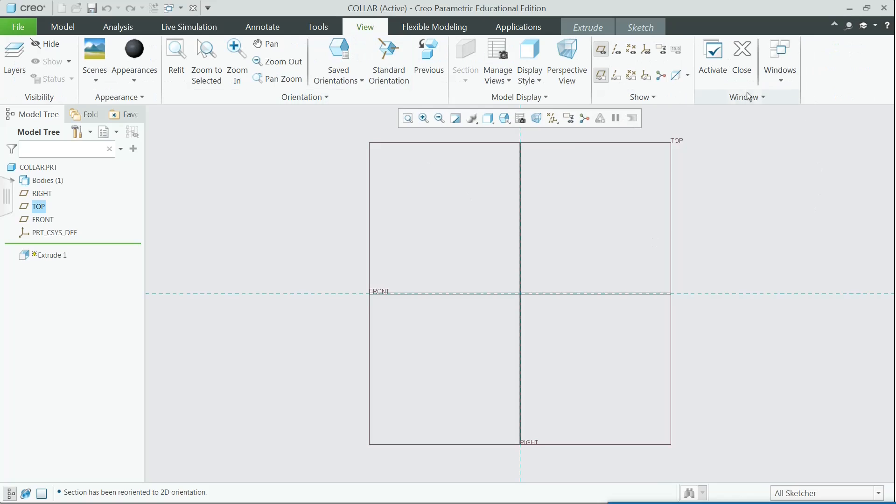
left_click(601, 49)
left_click(601, 75)
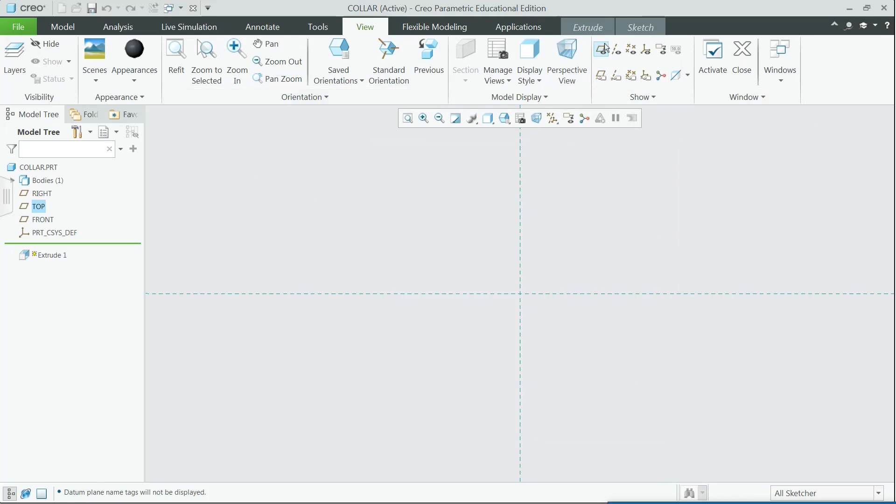
left_click(636, 29)
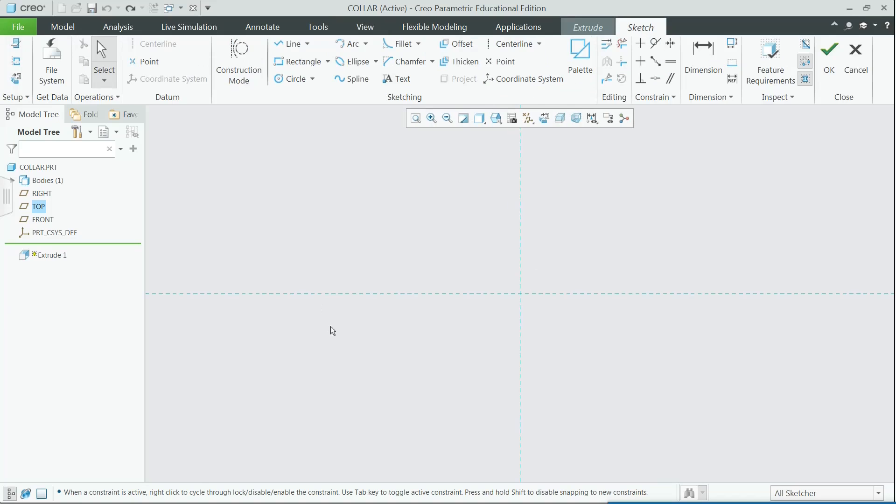
Step: Add a horizontal and a vertical centerline along the sketch's reference axes
left_click(512, 47)
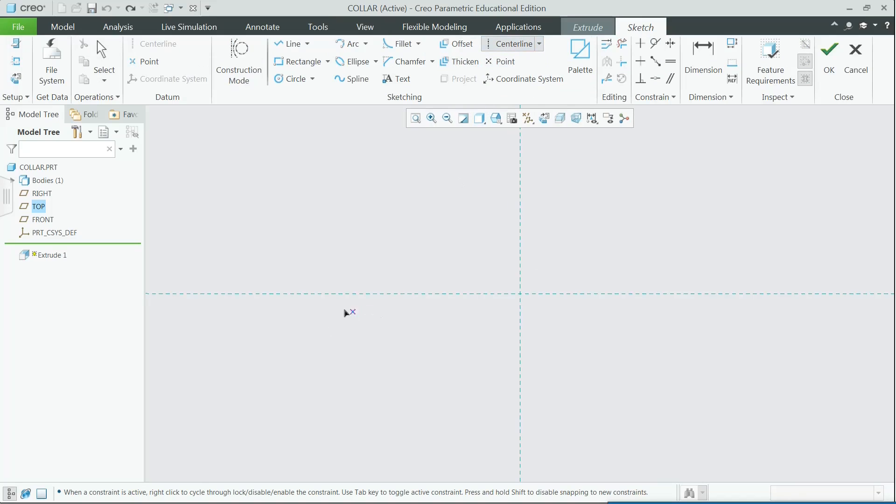
left_click(424, 294)
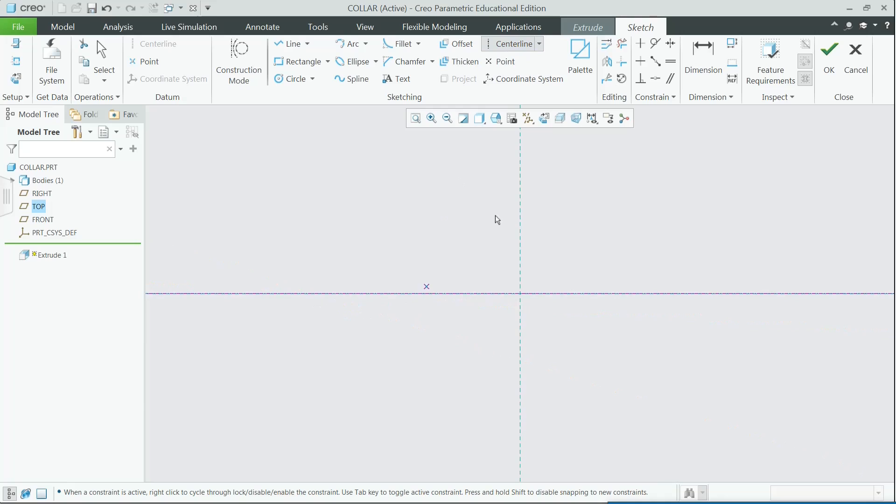
left_click(522, 232)
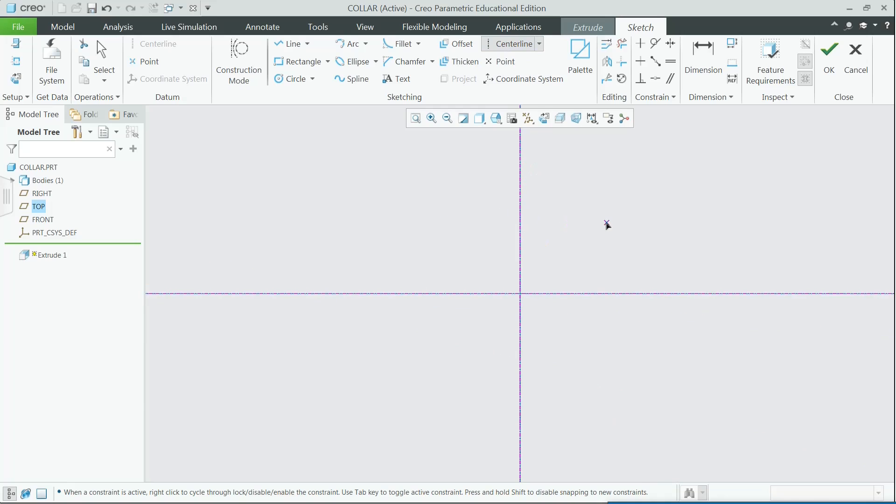
middle_click(758, 281)
Step: Sketch two concentric circles centred on the origin, about 242 mm and 377 mm in diameter
left_click(313, 80)
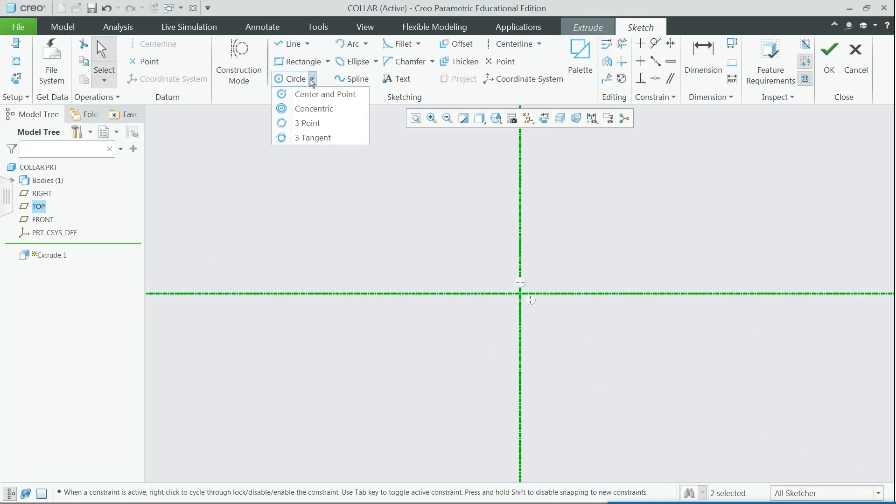
left_click(321, 95)
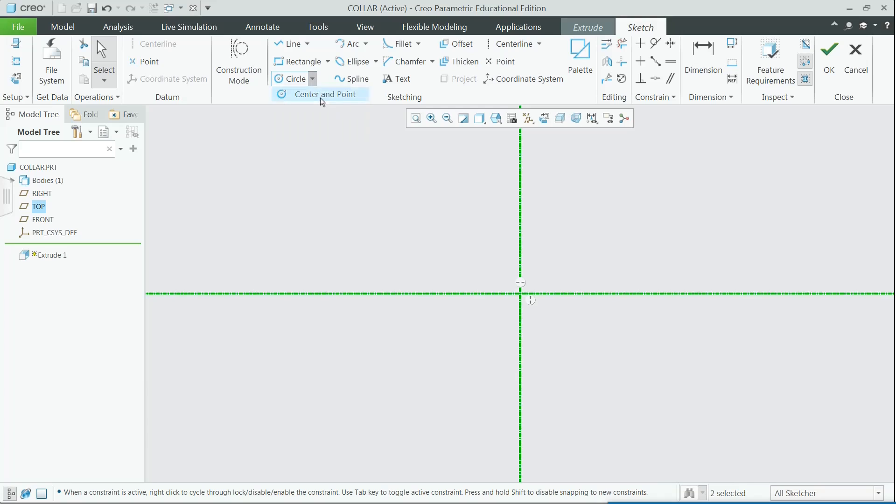
left_click(520, 294)
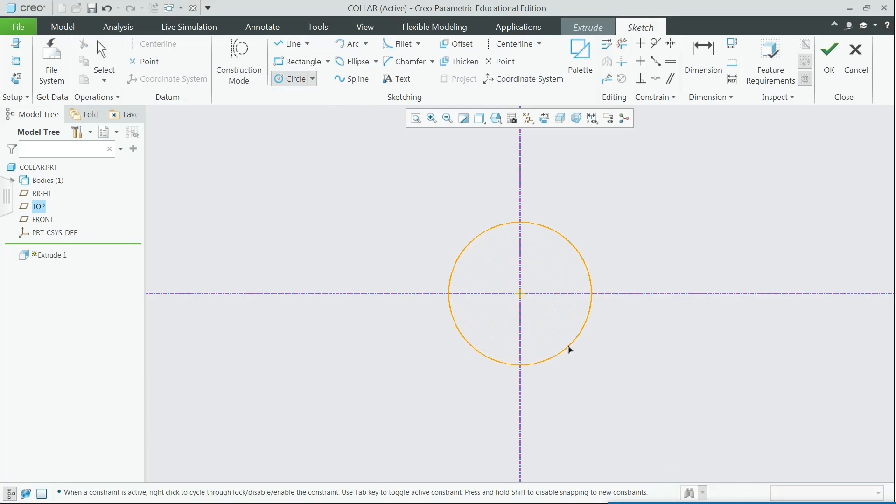
left_click(569, 349)
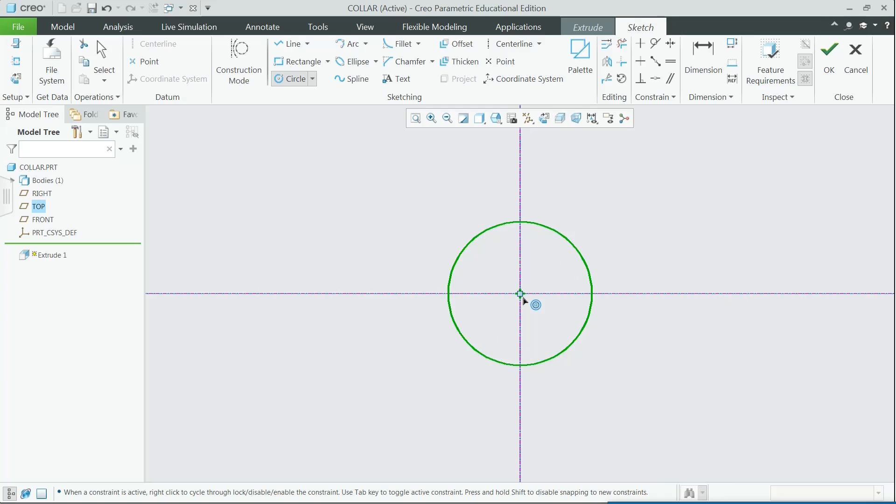
left_click(521, 296)
left_click(602, 373)
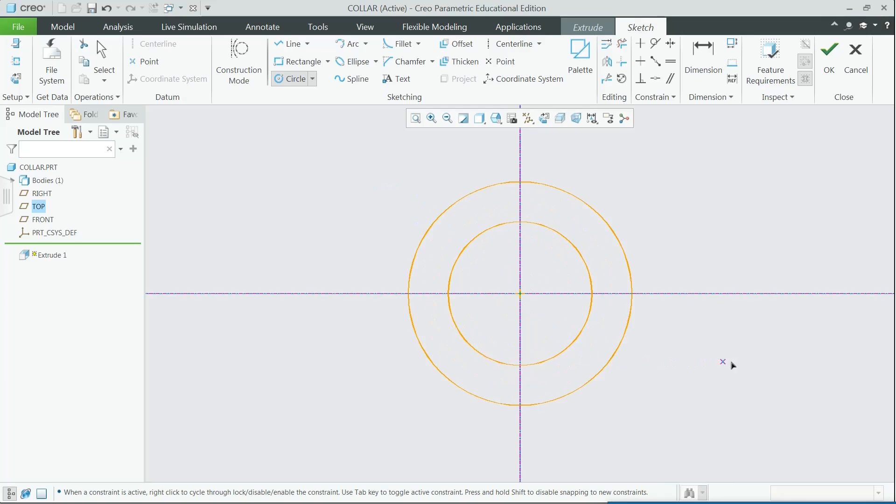
middle_click(730, 364)
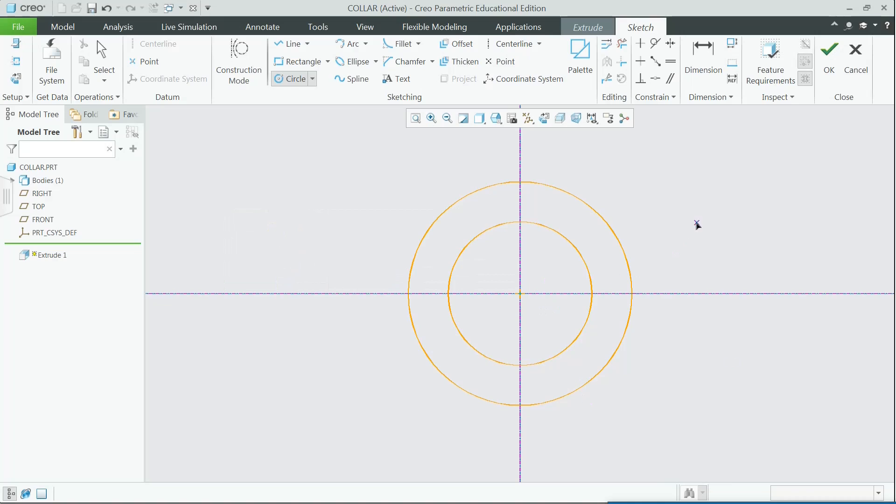
Step: Set the inner circle's diameter to 30 mm and the outer circle's diameter to 45 mm
key("ctrl+alt+a")
double_click(431, 226)
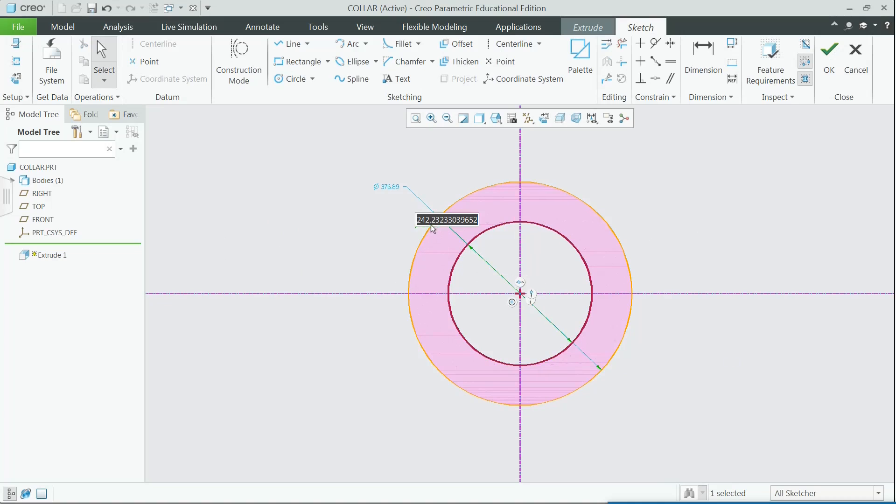
type("30")
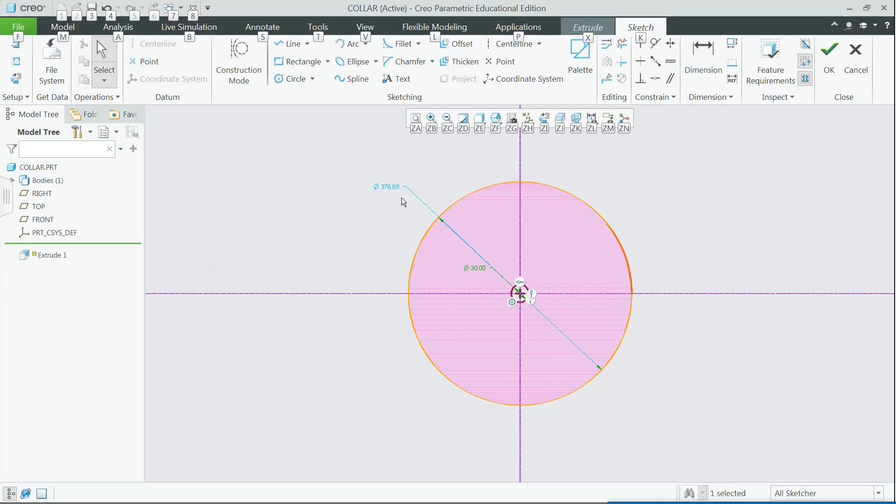
double_click(388, 187)
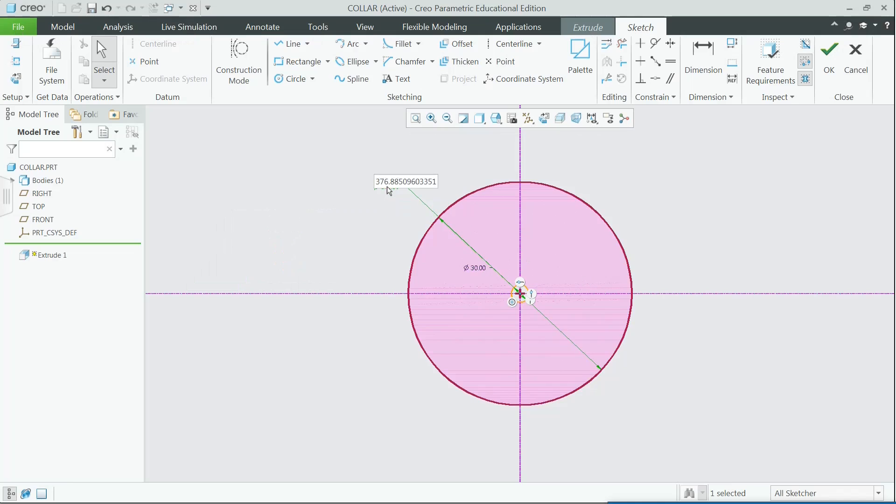
type("45")
key("Return")
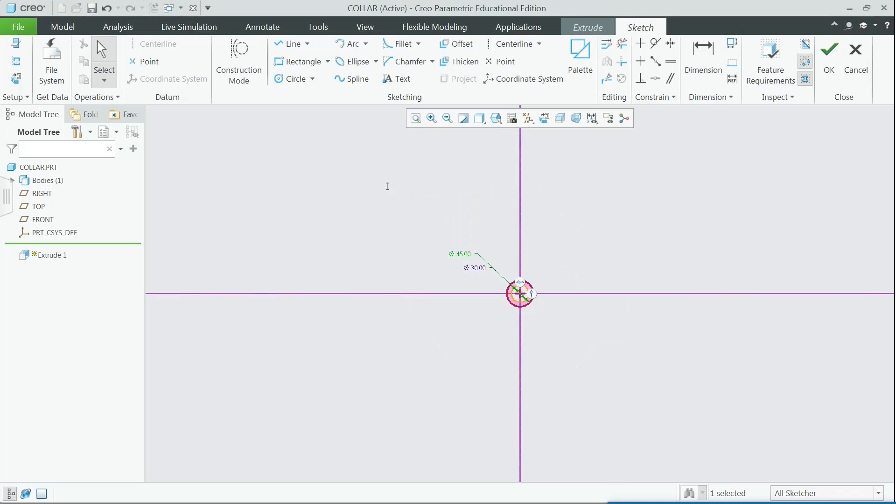
Step: Move both diameter labels closer to the circles and fit the sketch to the window
left_click_drag(479, 270, 509, 308)
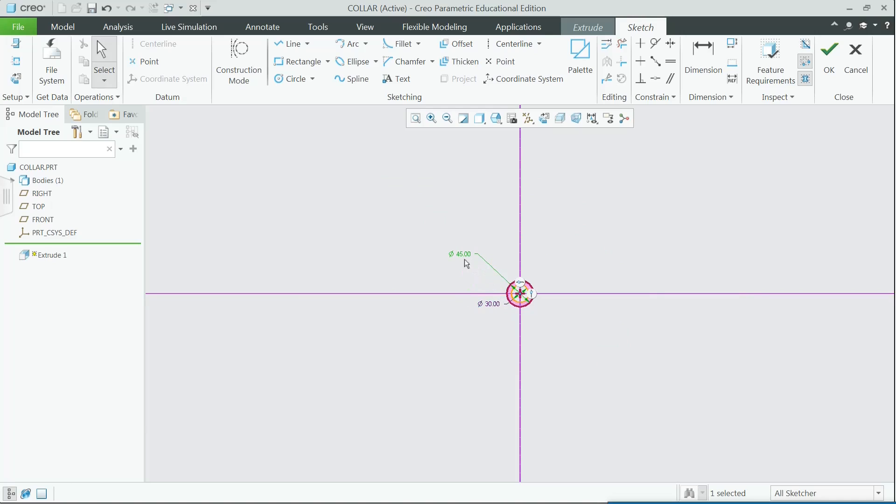
left_click_drag(464, 259, 490, 286)
left_click(615, 235)
left_click(416, 119)
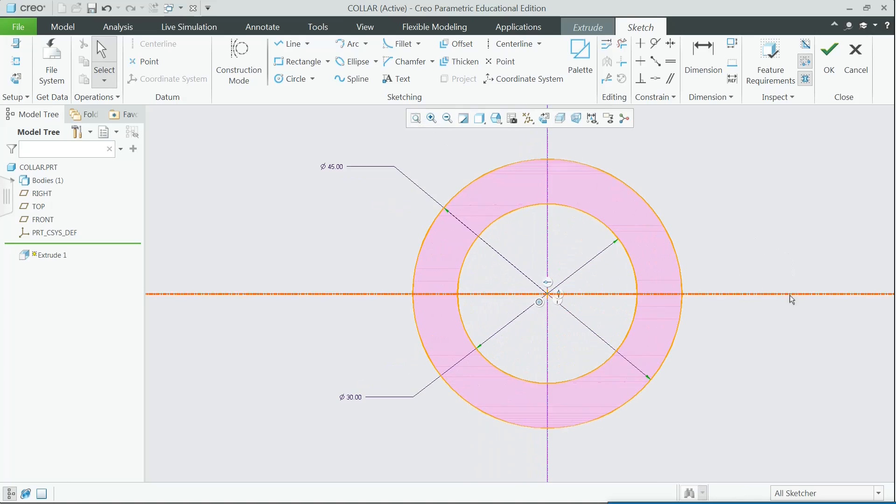
left_click_drag(360, 167, 434, 213)
left_click_drag(360, 404, 486, 331)
Step: Finish the ring sketch and extrude it symmetrically about the sketch plane to a total depth of 15 mm
left_click(830, 71)
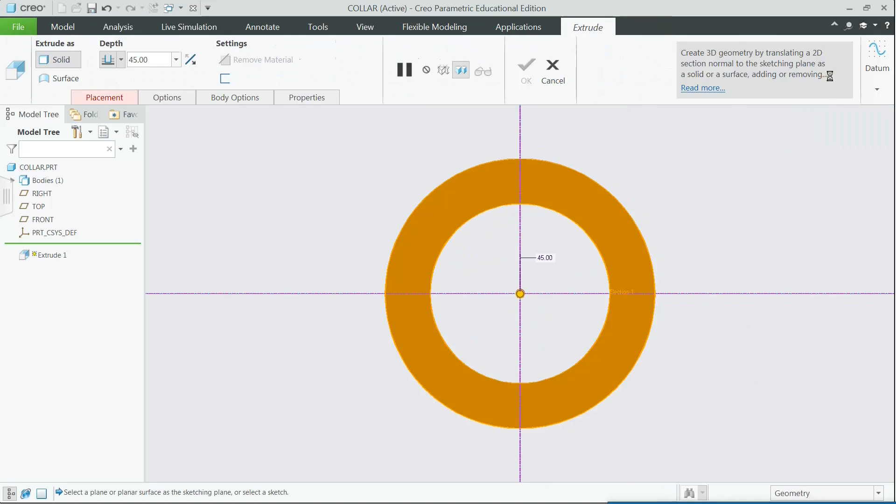
mouse_move(751, 245)
middle_mouse_down()
mouse_move(728, 242)
mouse_move(716, 220)
middle_mouse_up()
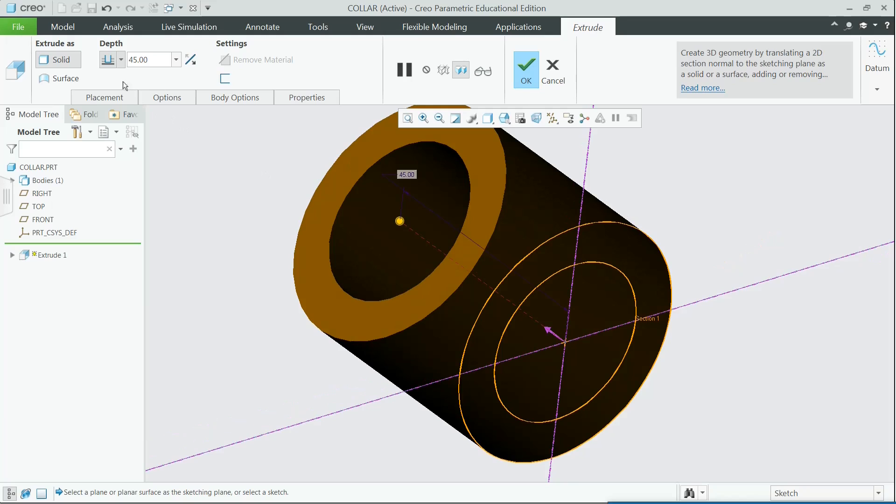
left_click(120, 60)
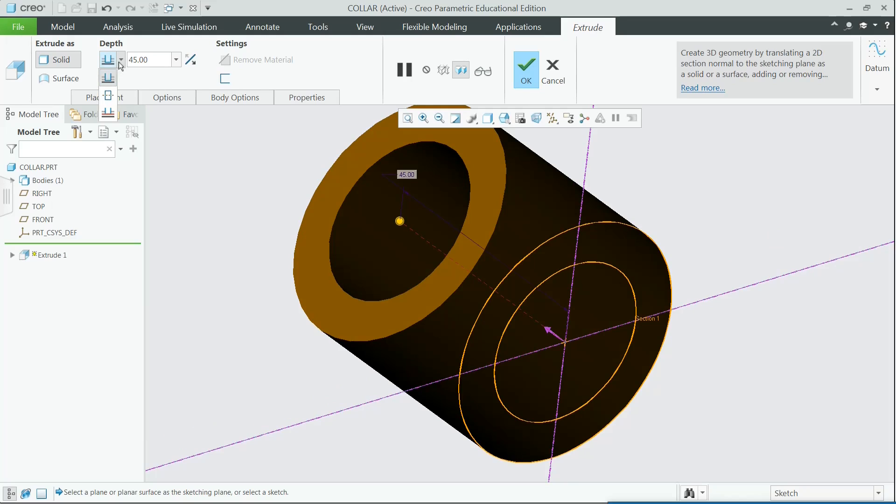
left_click(110, 97)
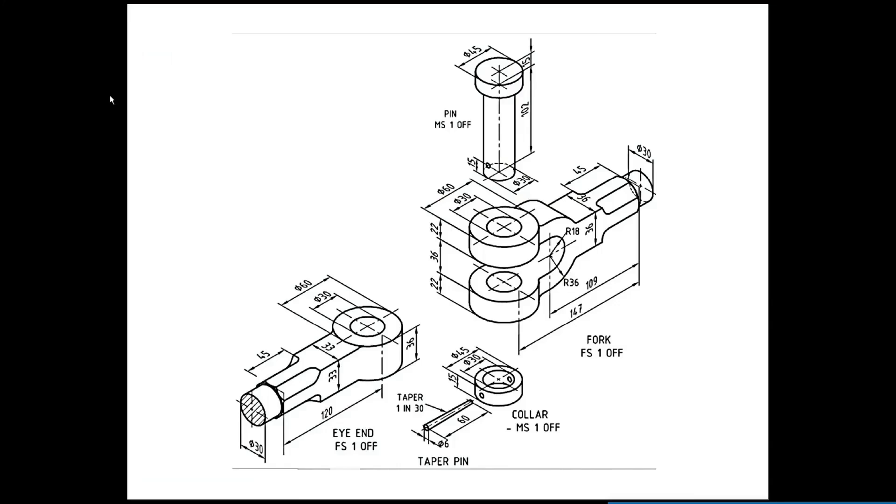
double_click(160, 61)
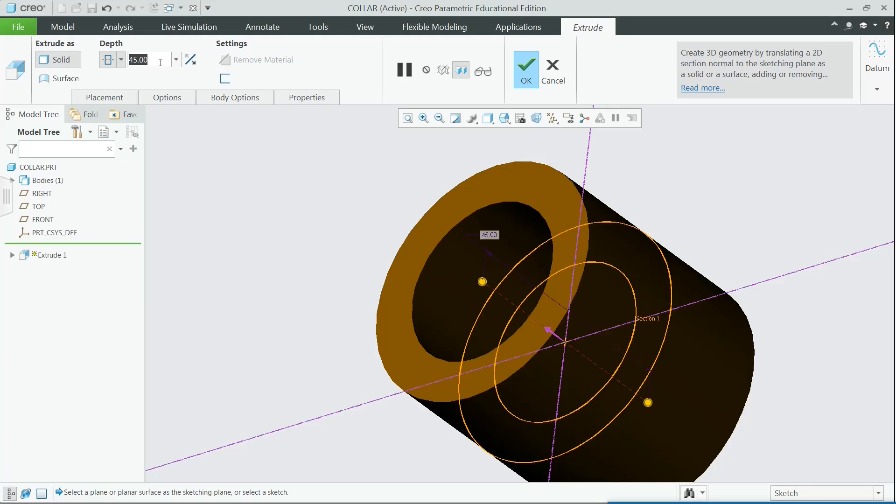
type("1")
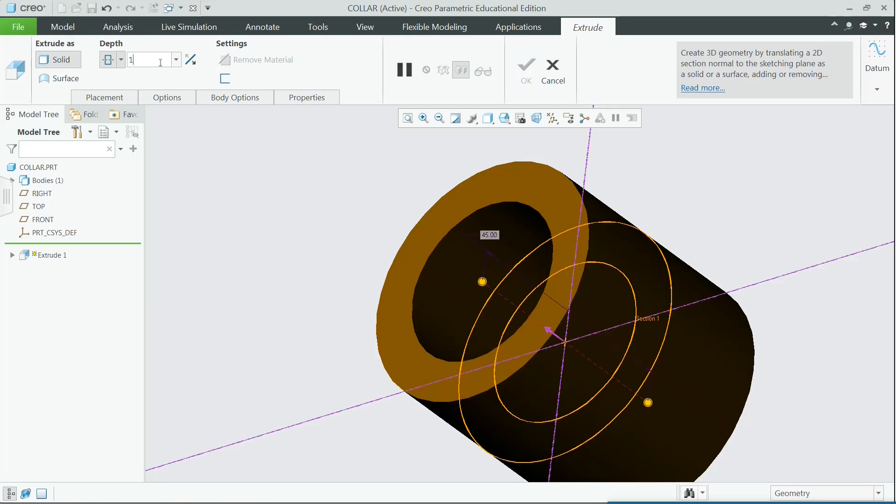
type("5")
key("Return")
left_click(526, 70)
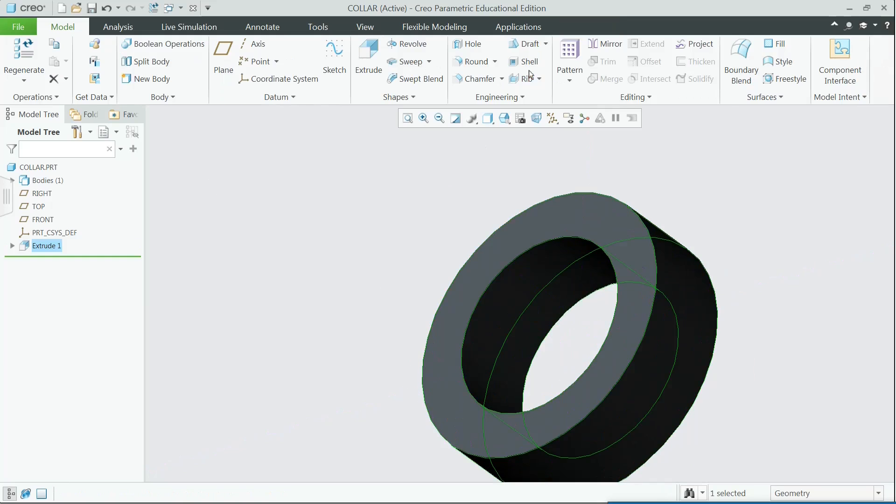
Step: Display the datum planes and their name tags around the extruded collar
left_click(367, 29)
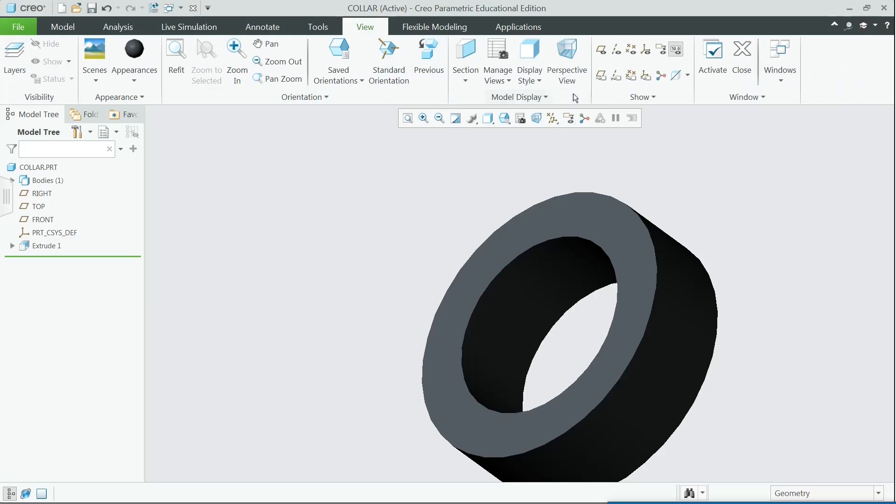
left_click(600, 52)
left_click(604, 77)
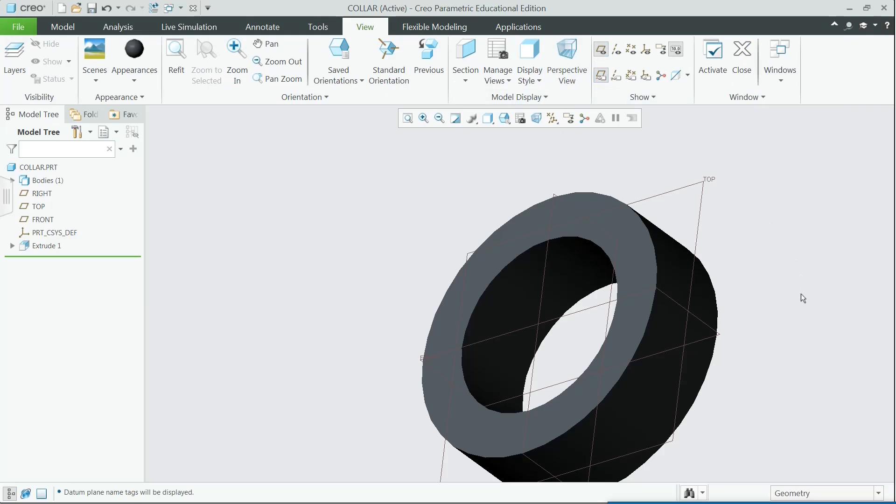
left_click(505, 120)
left_click(521, 133)
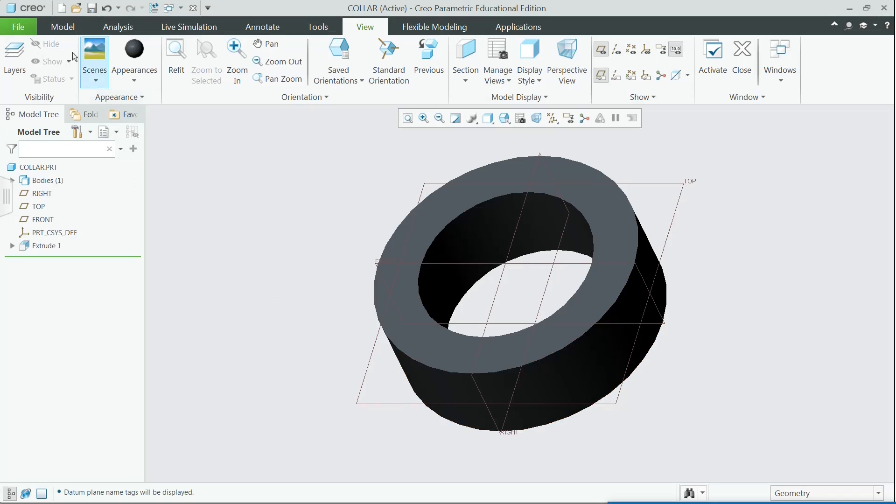
Step: Start a new sketch on the FRONT plane with RIGHT as the orientation reference and orient it parallel to the screen
left_click(62, 29)
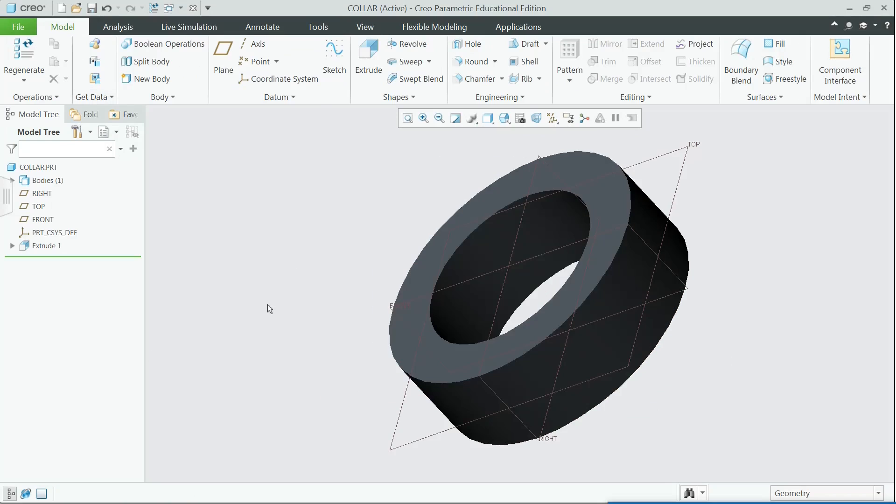
left_click(331, 69)
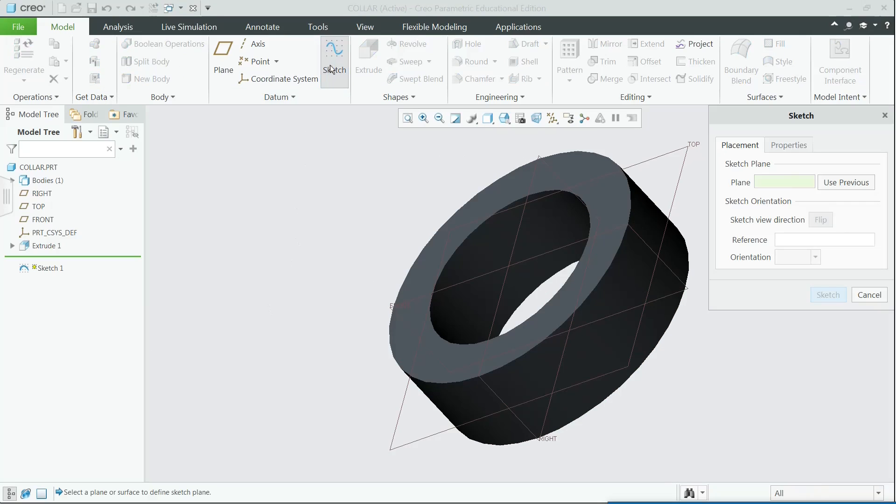
left_click(481, 278)
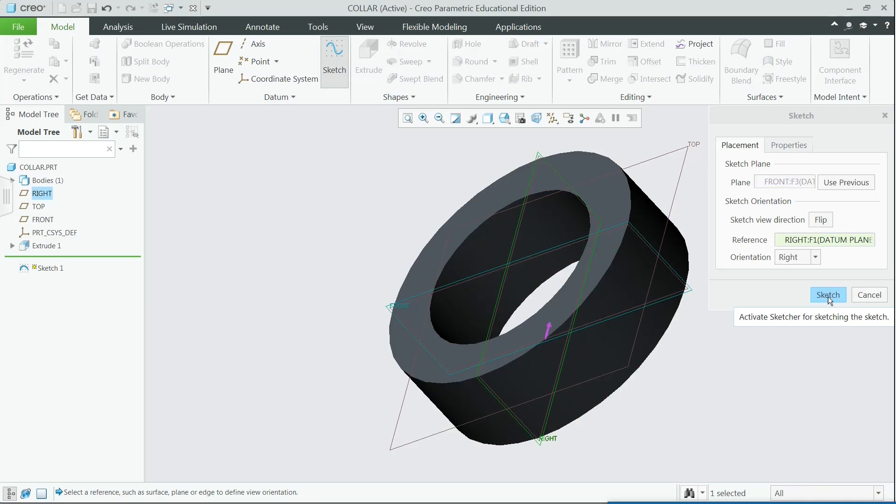
left_click(829, 296)
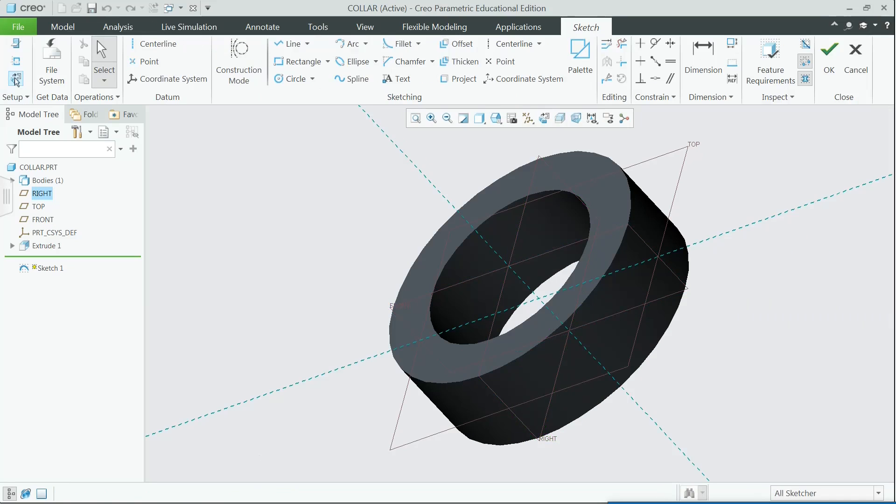
left_click(16, 79)
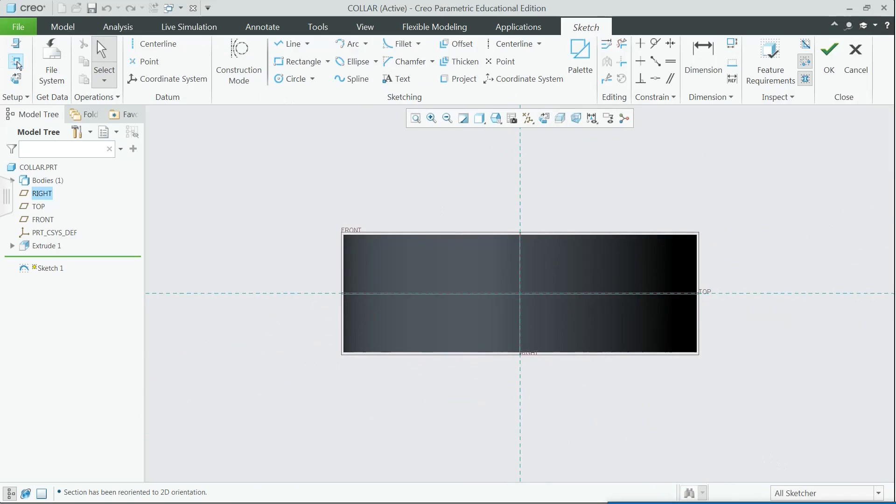
Step: Add the collar's outline edges as sketch references
left_click(16, 61)
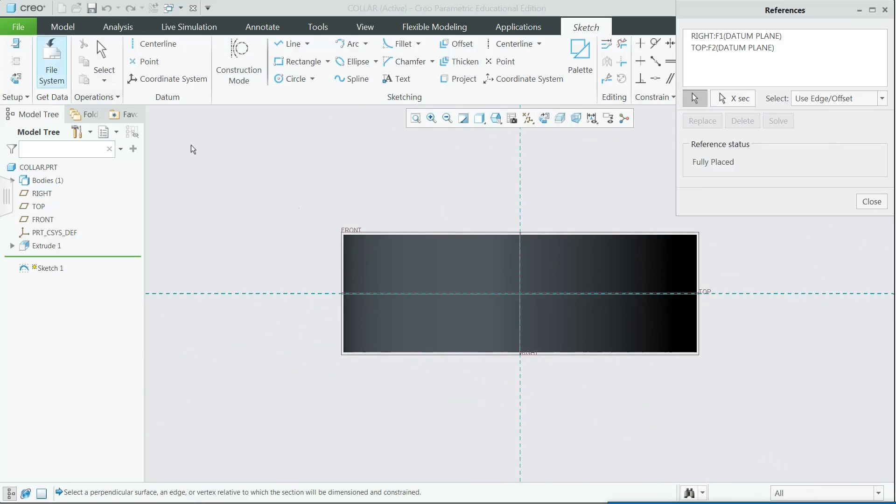
left_click(480, 236)
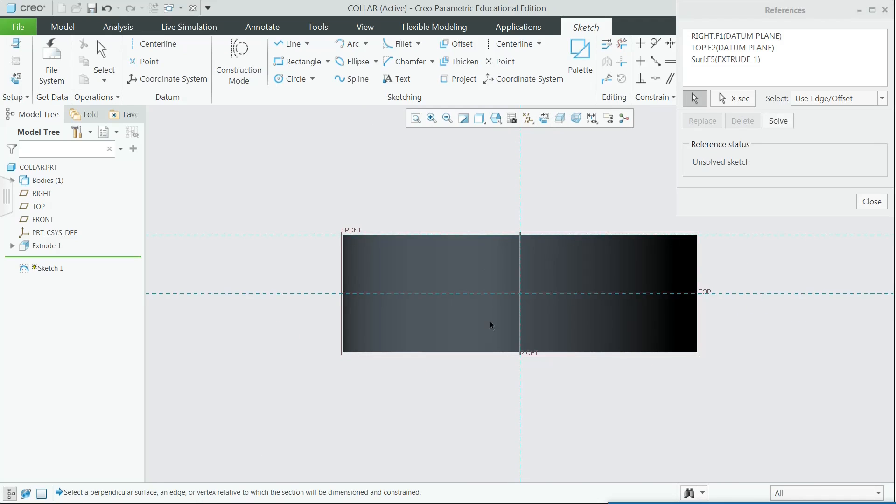
left_click(492, 353)
left_click(871, 202)
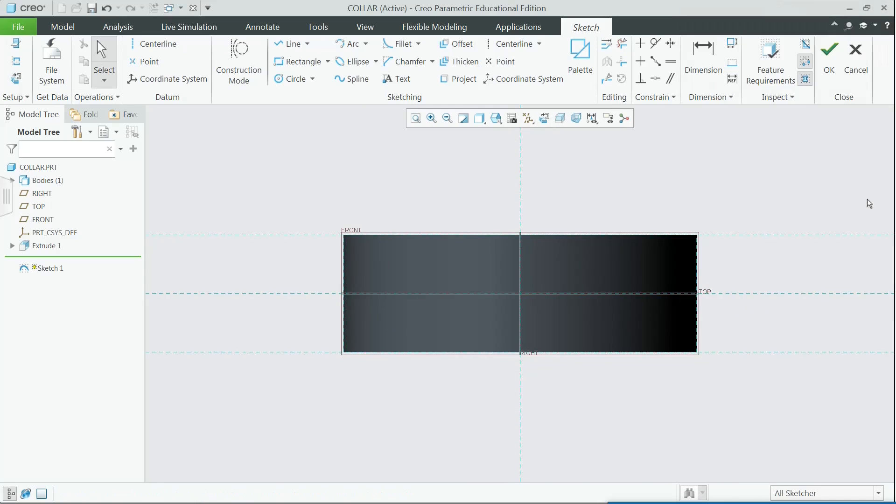
Step: Sketch a closed taper profile across the collar on the horizontal reference, about 59 mm long, narrowing from about 4.2 to 1.4 mm high
key("alt+Tab")
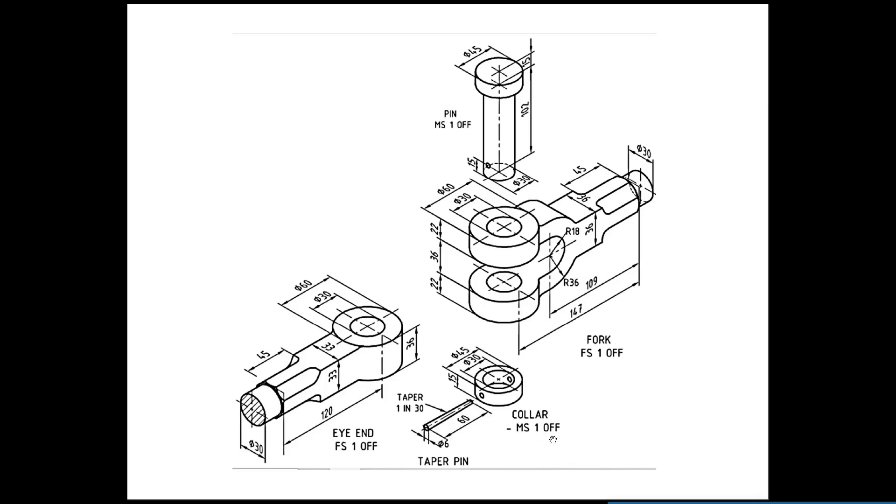
key("alt+Tab")
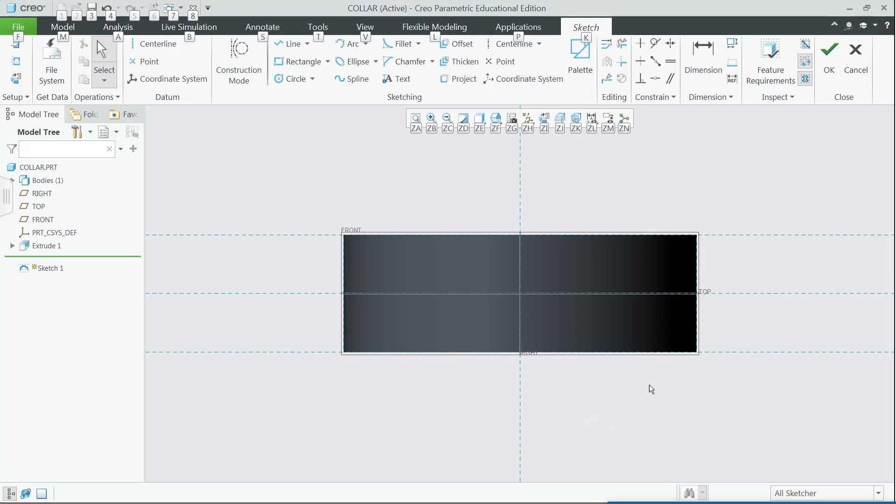
left_click(308, 44)
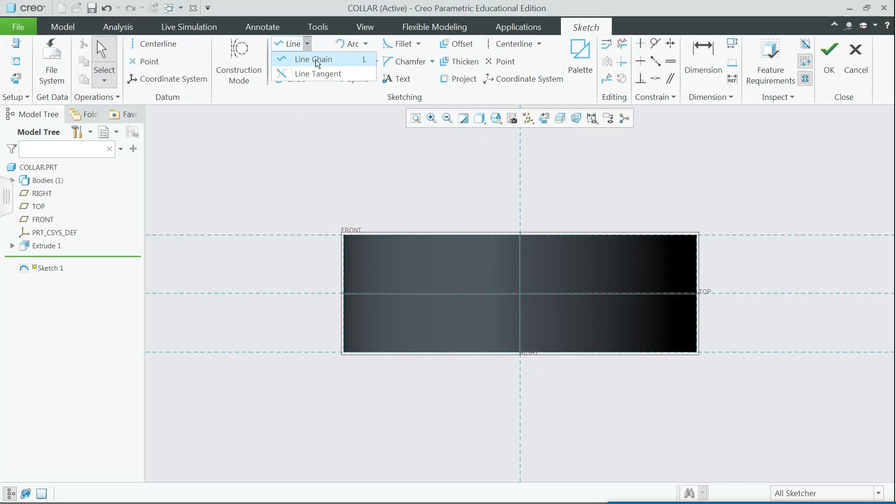
left_click(316, 61)
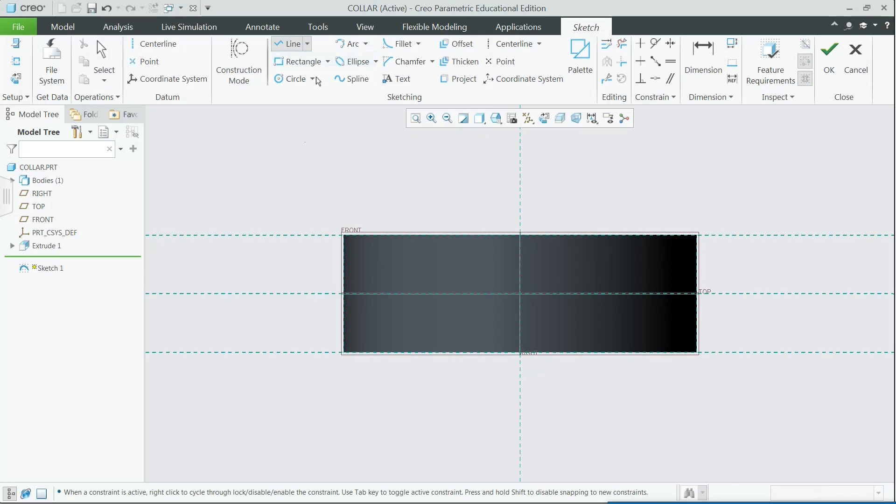
left_click(293, 294)
left_click(293, 261)
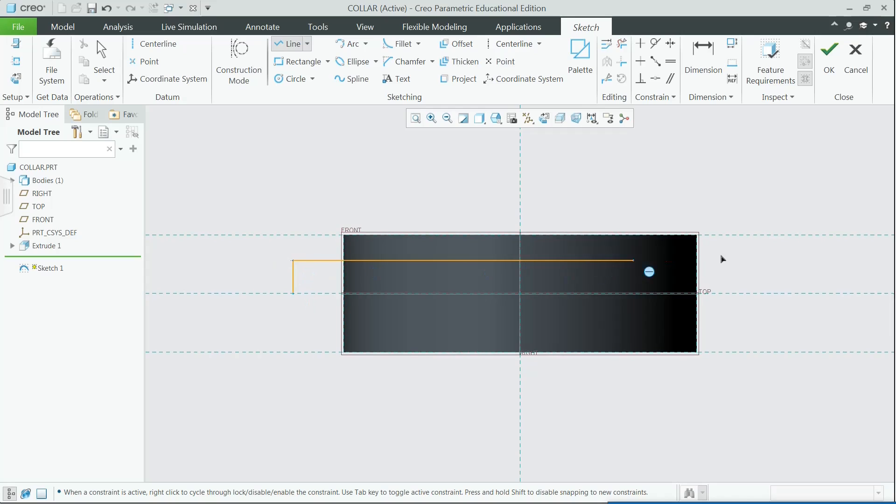
left_click(756, 284)
left_click(756, 294)
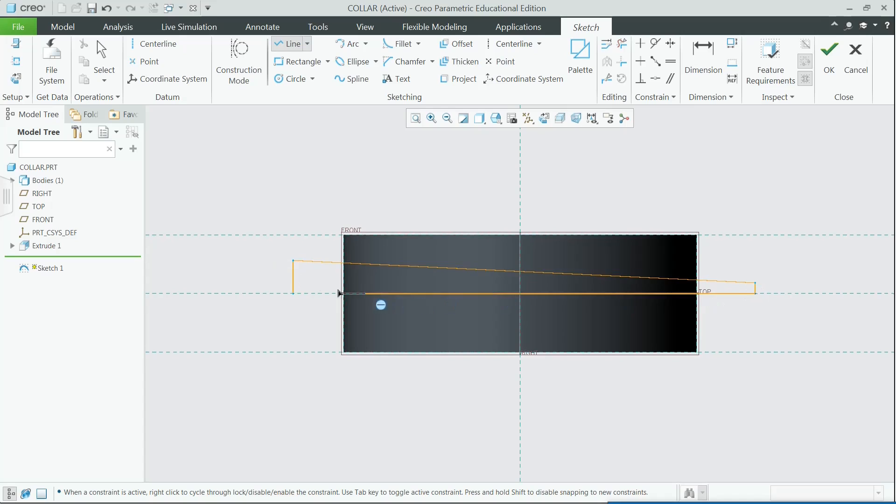
left_click(296, 294)
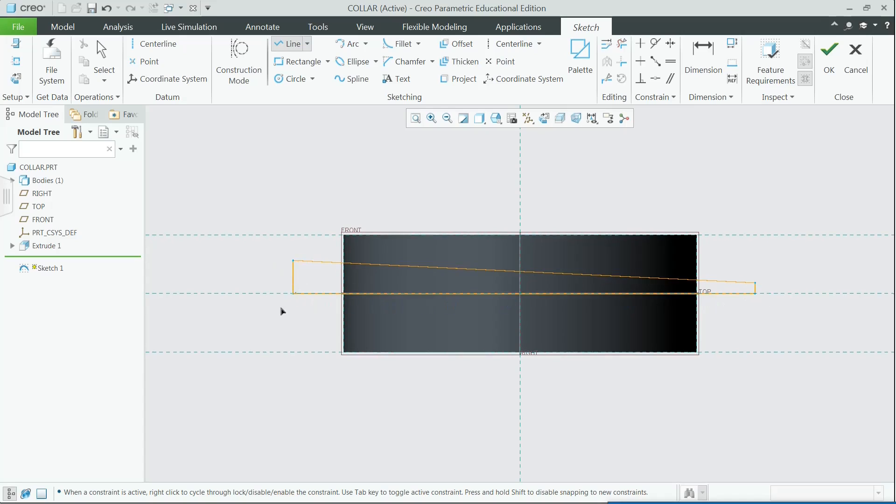
middle_click(291, 400)
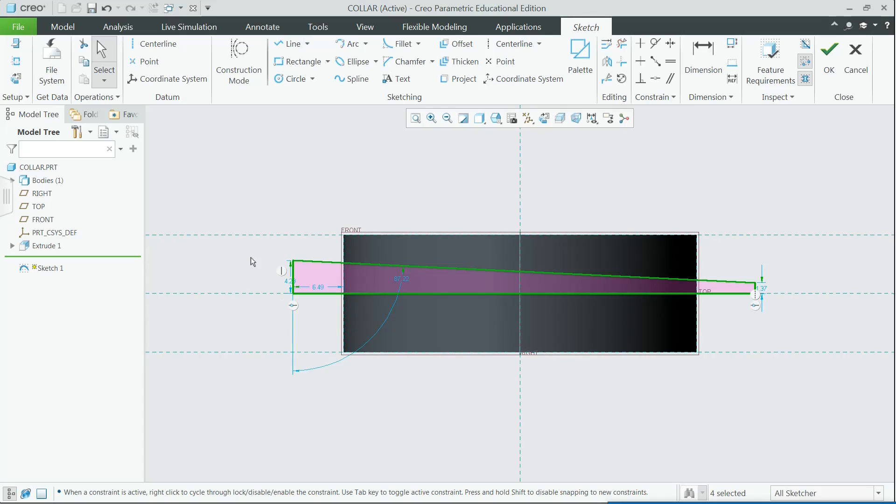
Step: Dimension the taper profile's overall length below the collar and move the large end's height label clear of the profile
left_click(707, 56)
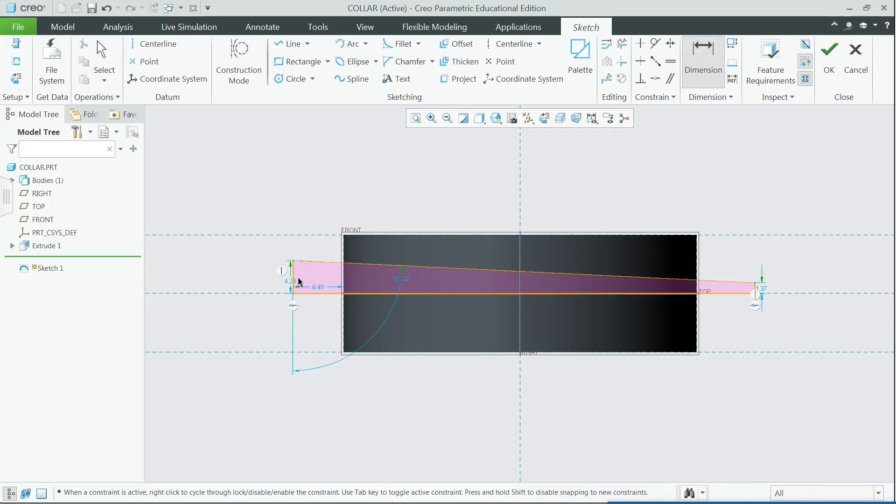
left_click(294, 280)
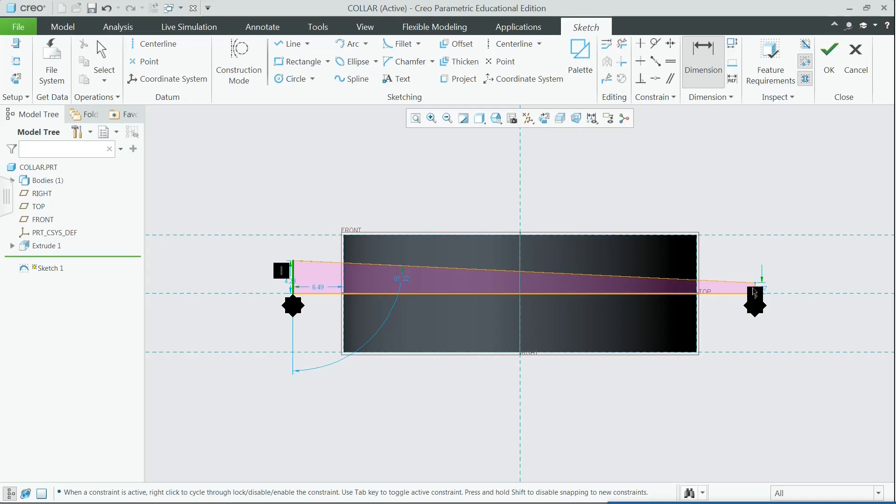
left_click(756, 292)
middle_click(603, 420)
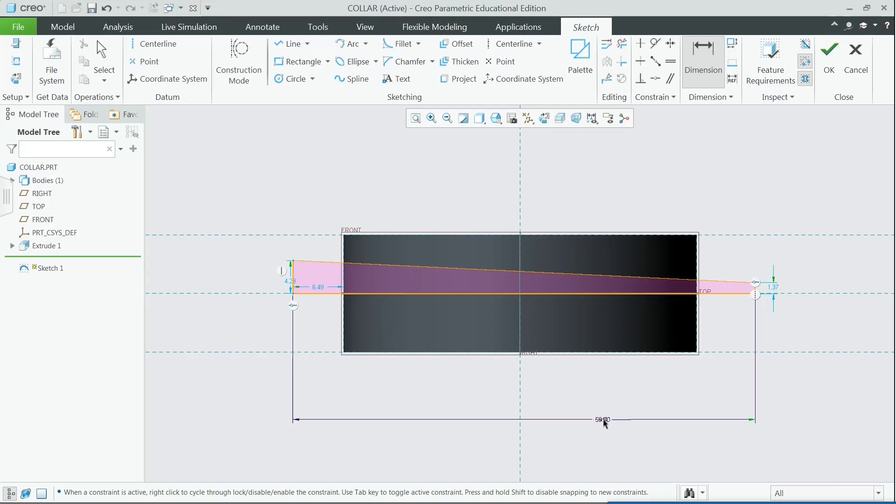
key("Return")
middle_click(824, 401)
left_click_drag(289, 284, 273, 281)
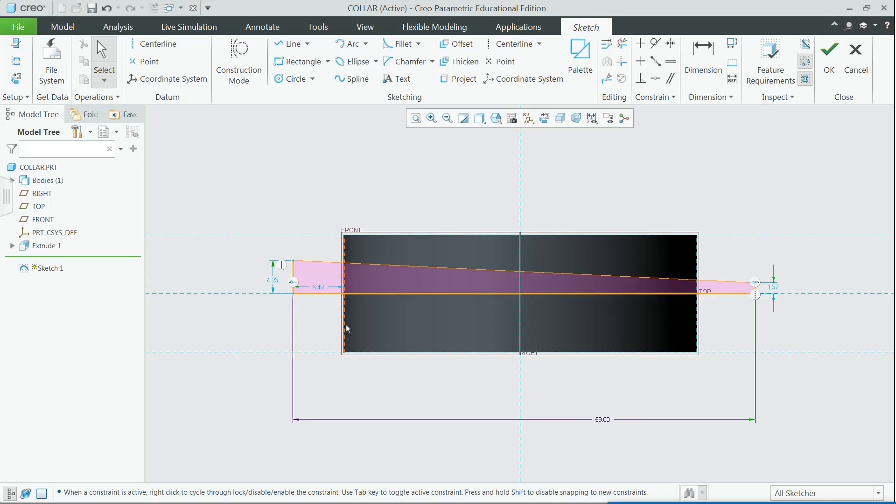
Step: Dimension the distance from the profile's large end to the vertical reference
key("d")
left_click(521, 187)
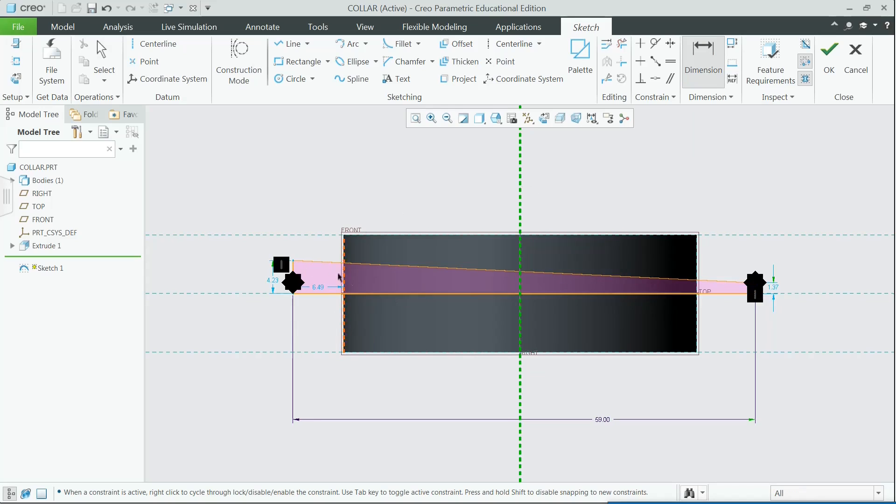
middle_click(382, 394)
key("Return")
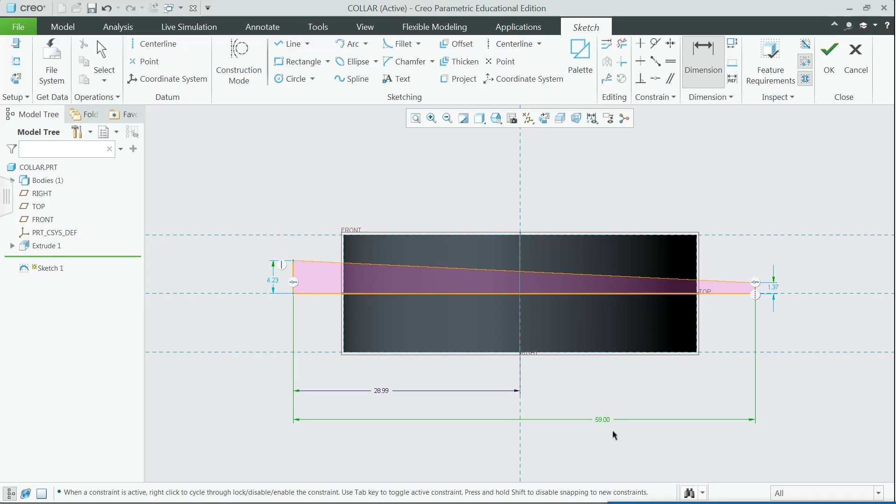
Step: Set the taper profile's overall length to 60 mm and its large end's distance from the vertical reference to 30 mm
double_click(603, 418)
type("6")
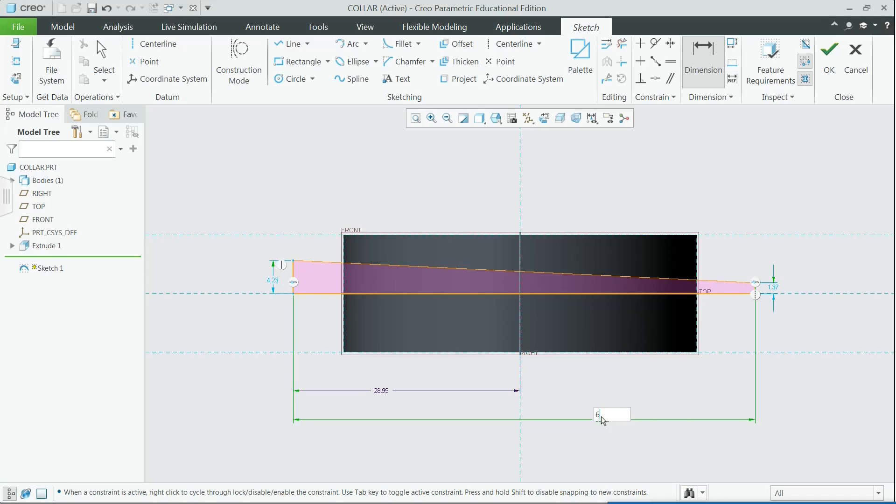
type("0")
key("Return")
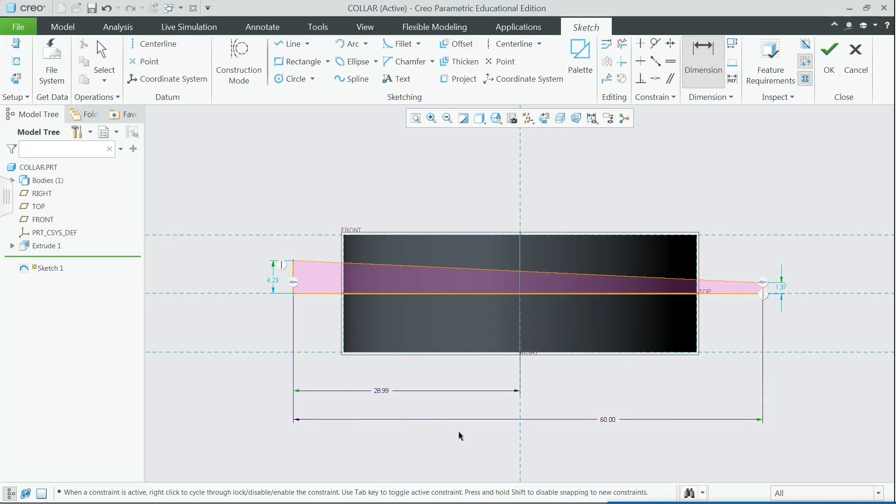
double_click(379, 392)
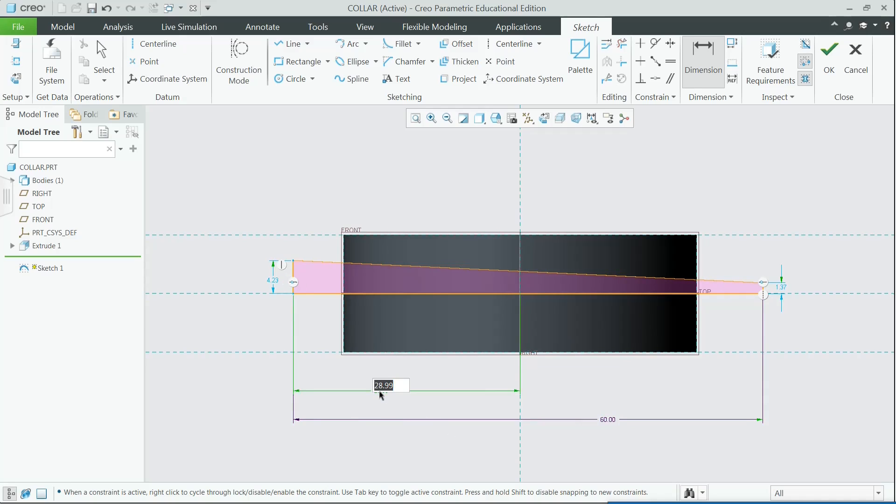
type("30")
key("Return")
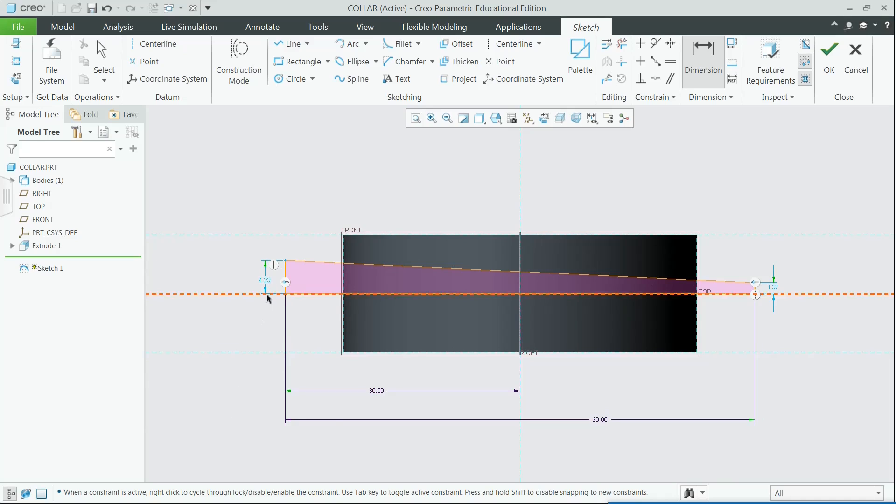
Step: Set the taper profile's large end height to 3 mm and its small end height to 2 mm
double_click(267, 283)
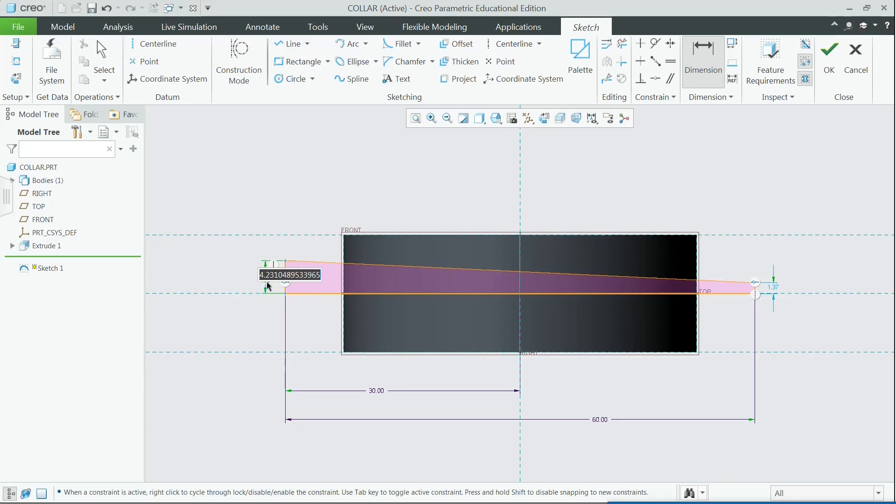
type("3")
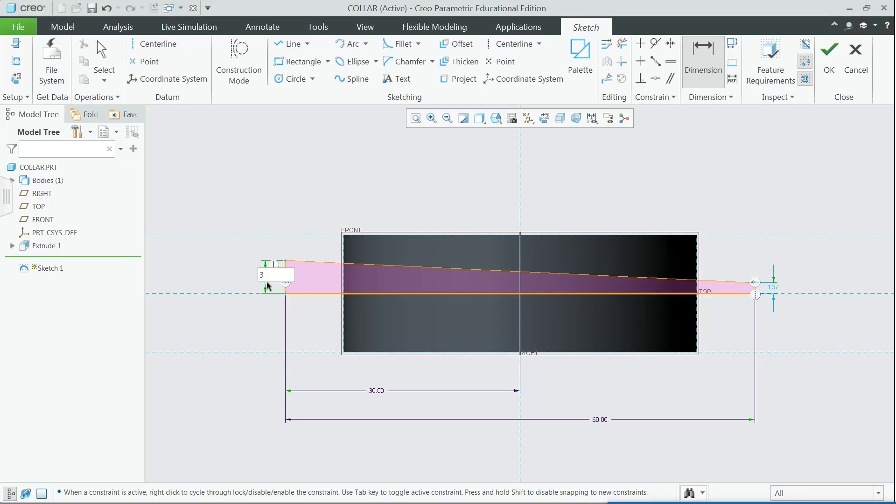
key("Return")
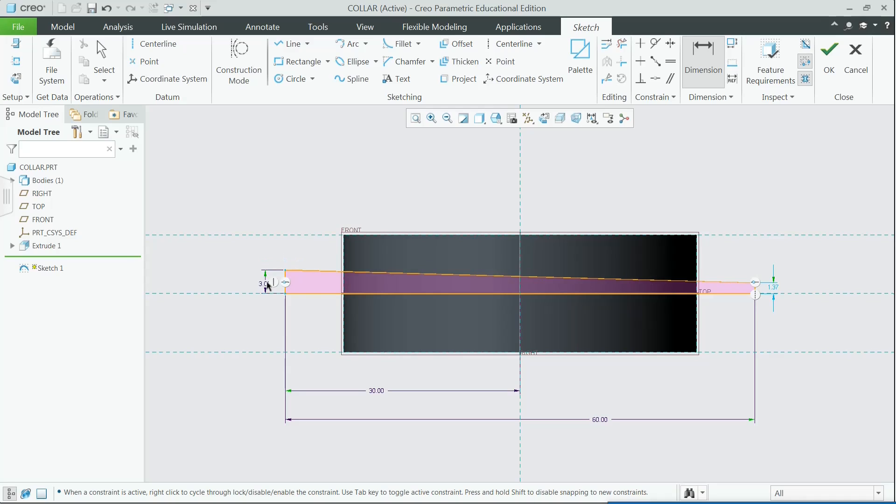
double_click(773, 288)
type("2")
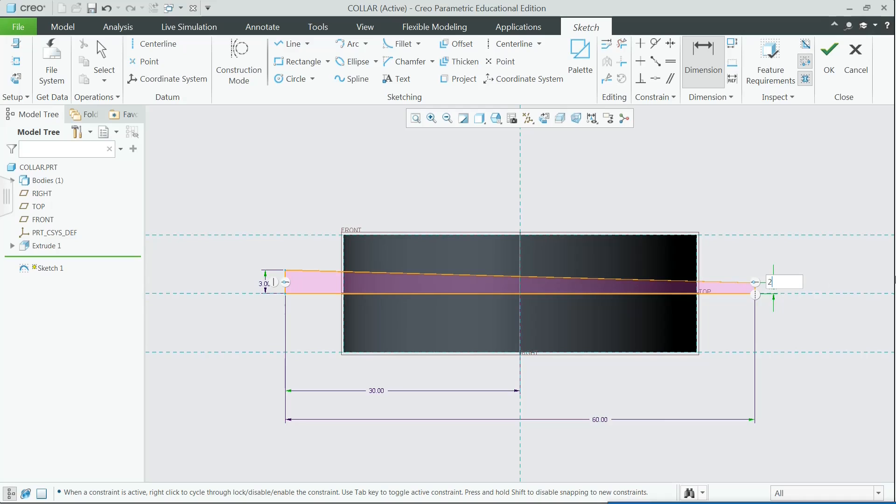
key("Return")
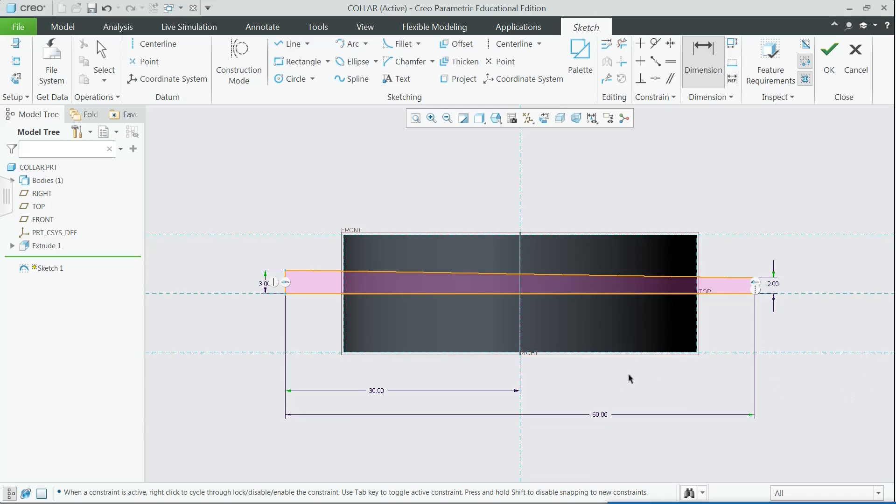
Step: Compare the taper profile's dimensions with the collar and taper pin in the reference drawing
key("alt+Tab")
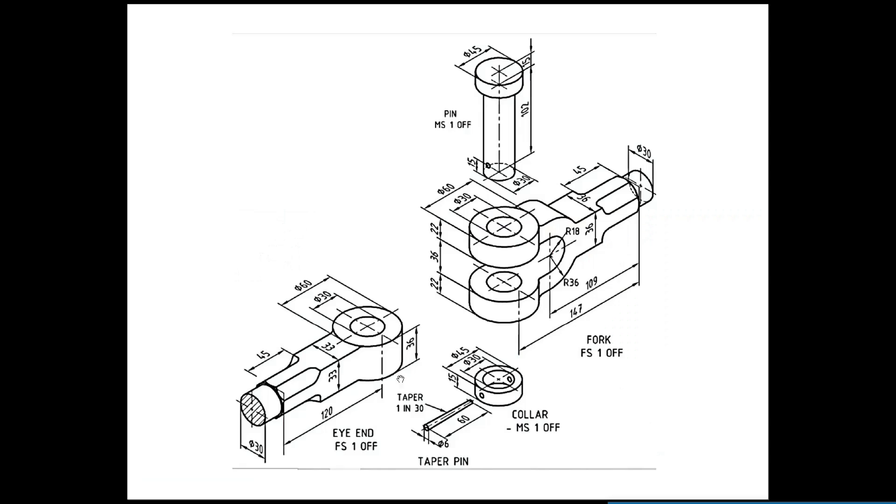
key("alt+Tab")
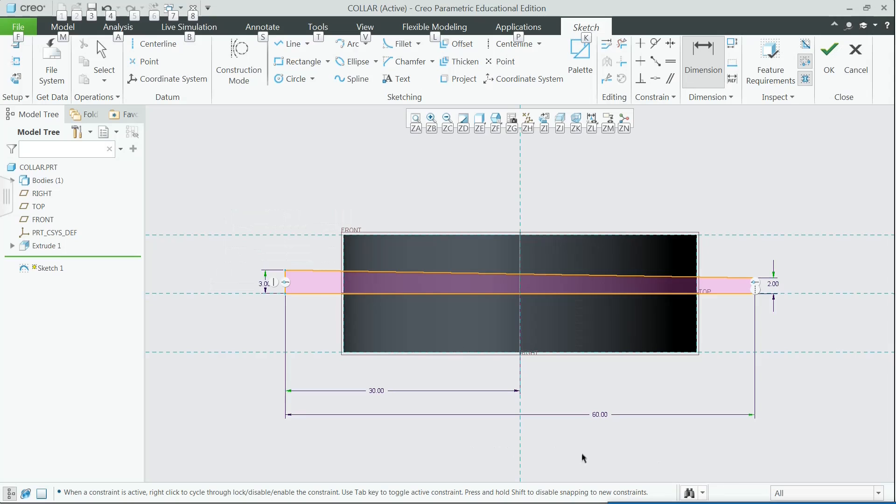
key("alt+Tab")
key("alt+Tab")
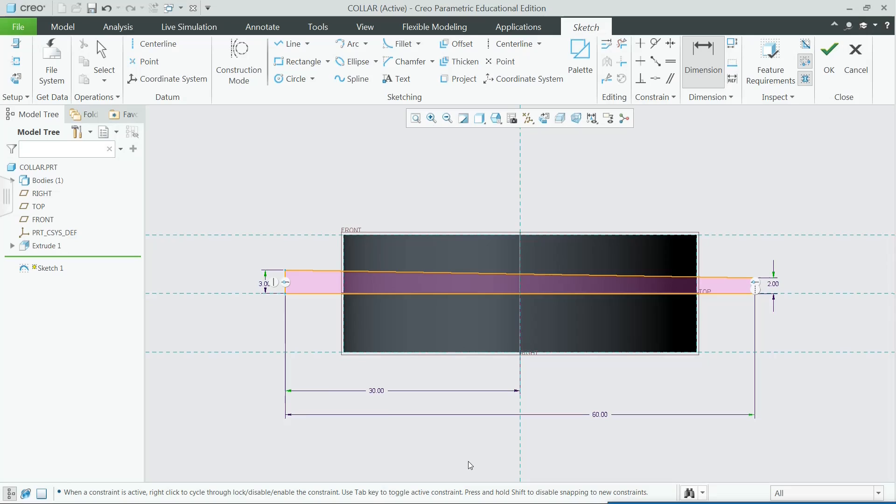
key("alt+Tab")
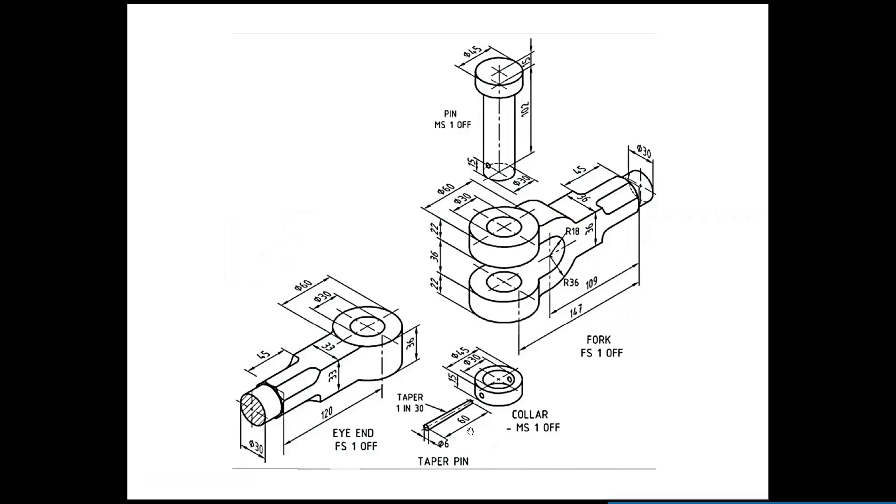
key("alt+Tab")
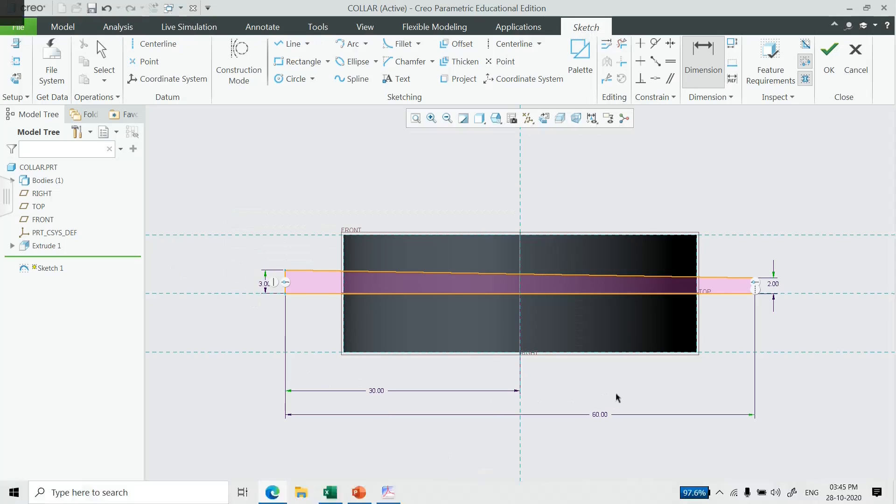
key("alt+Tab")
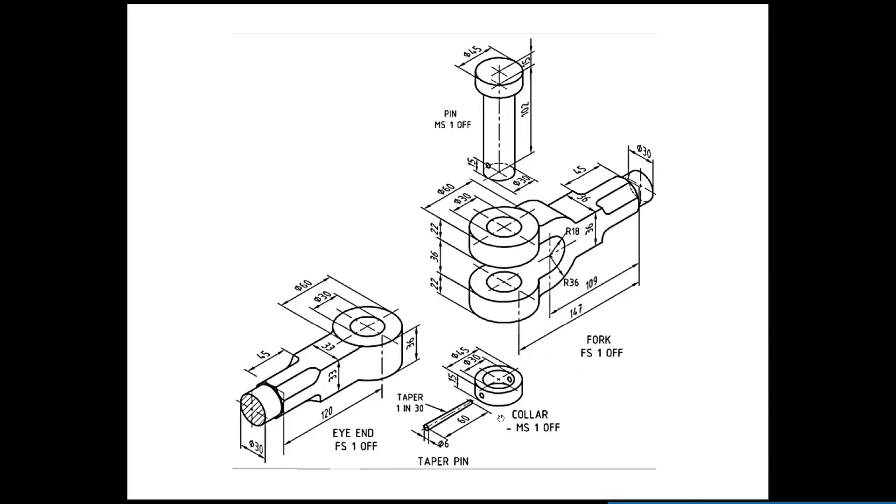
key("alt+Tab")
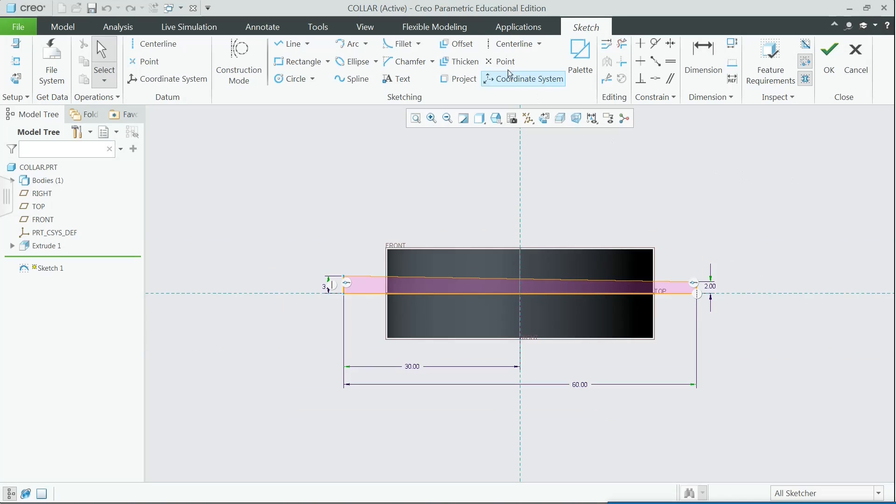
Step: Add a horizontal centerline along the taper profile's lower edge and finish the sketch
left_click(508, 43)
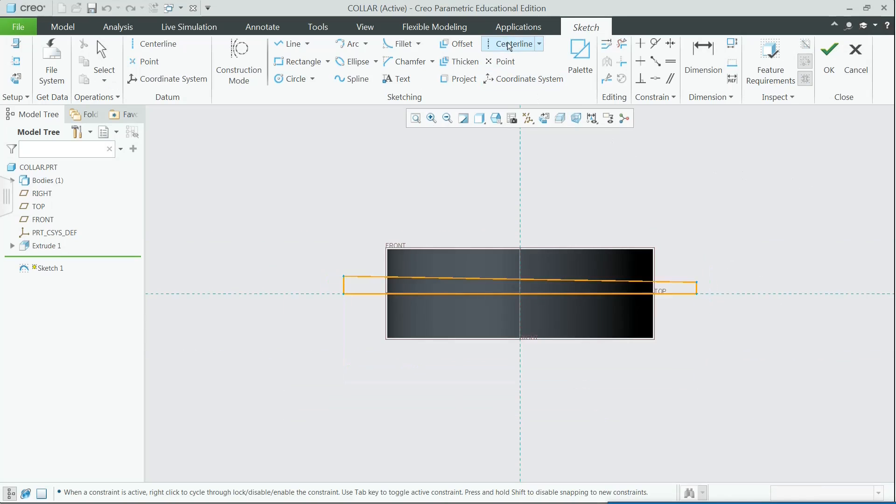
left_click(213, 293)
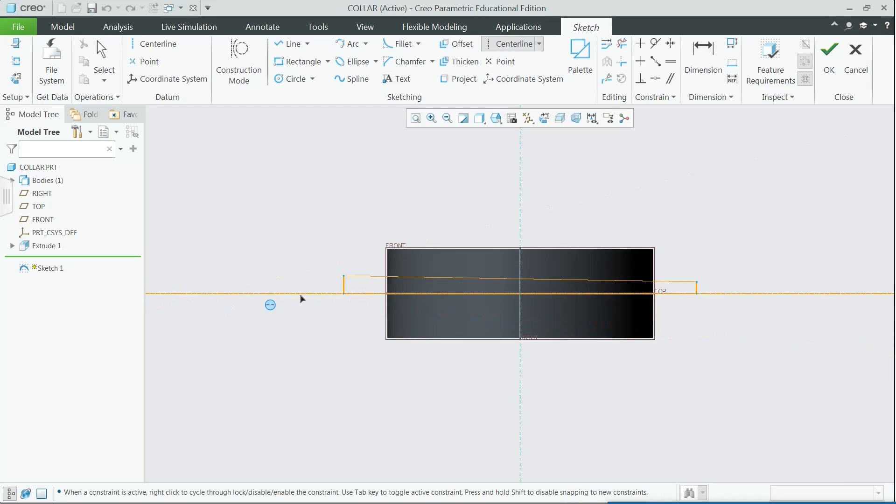
left_click(301, 294)
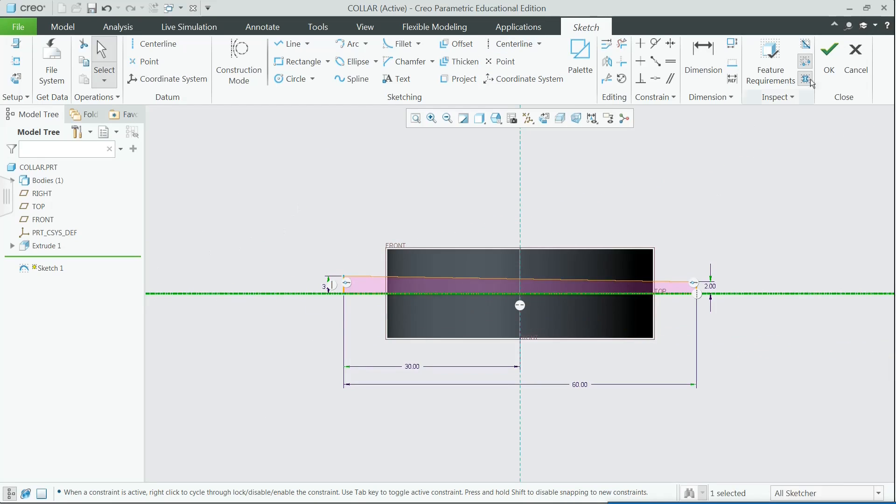
left_click(830, 50)
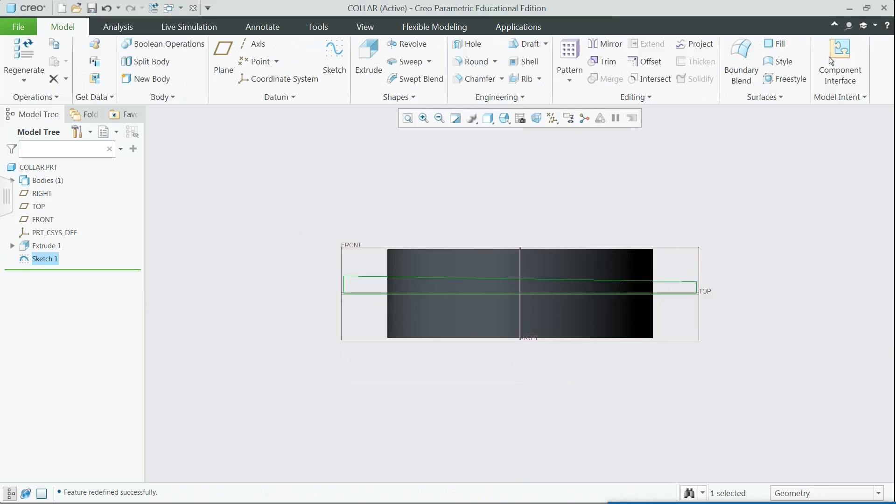
Step: Revolve the taper profile 360 degrees about its centerline, removing material to cut the pin hole through the collar
left_click(412, 44)
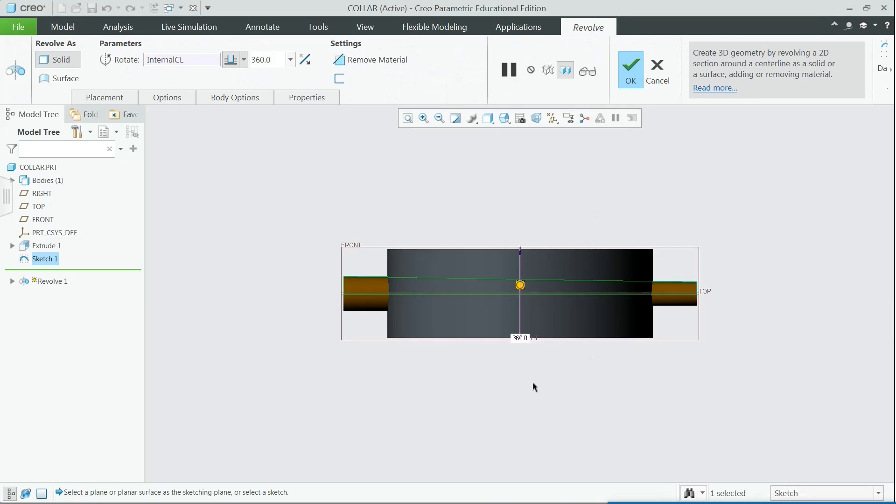
middle_click_drag(534, 387, 534, 407)
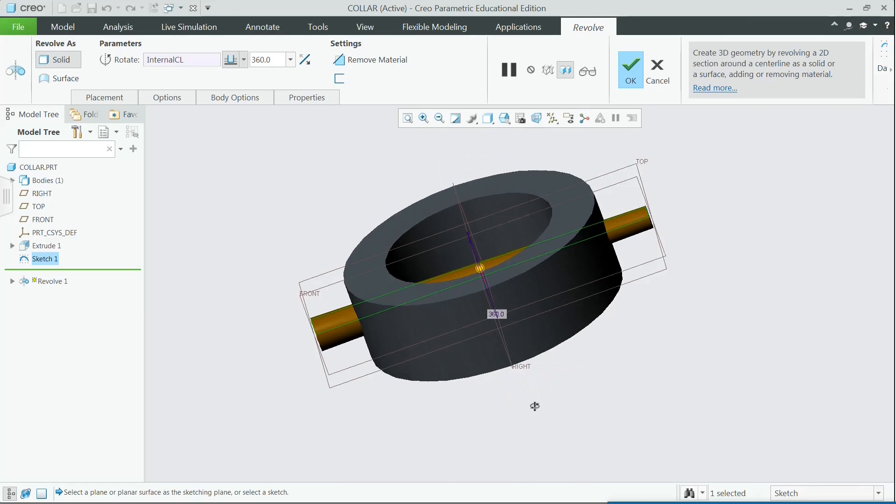
left_click(354, 61)
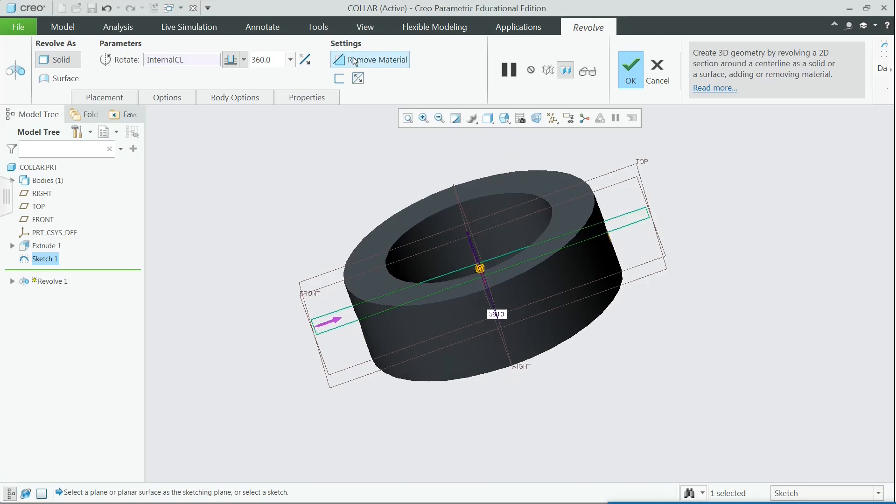
left_click(633, 70)
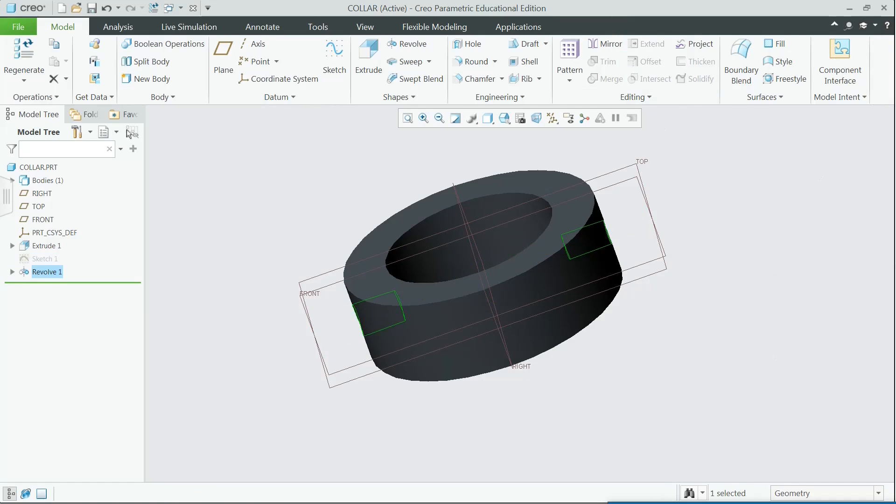
mouse_move(356, 258)
middle_mouse_down()
mouse_move(409, 278)
mouse_move(327, 281)
middle_mouse_up()
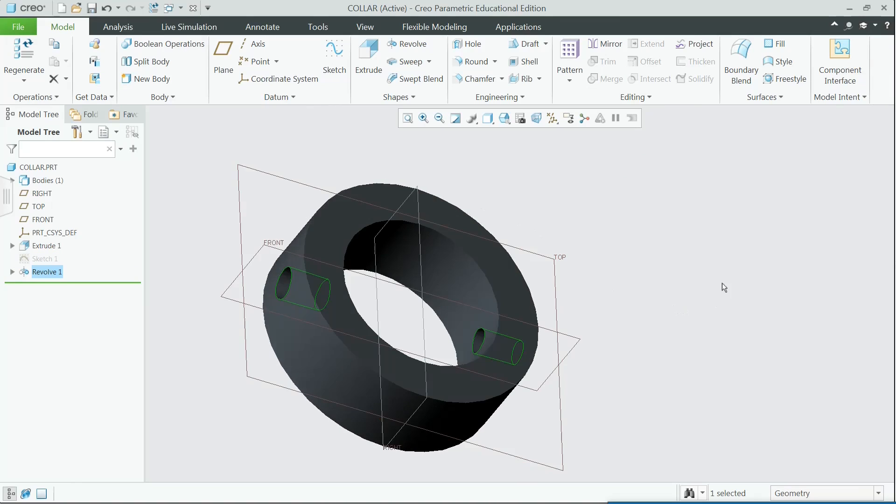
left_click(677, 248)
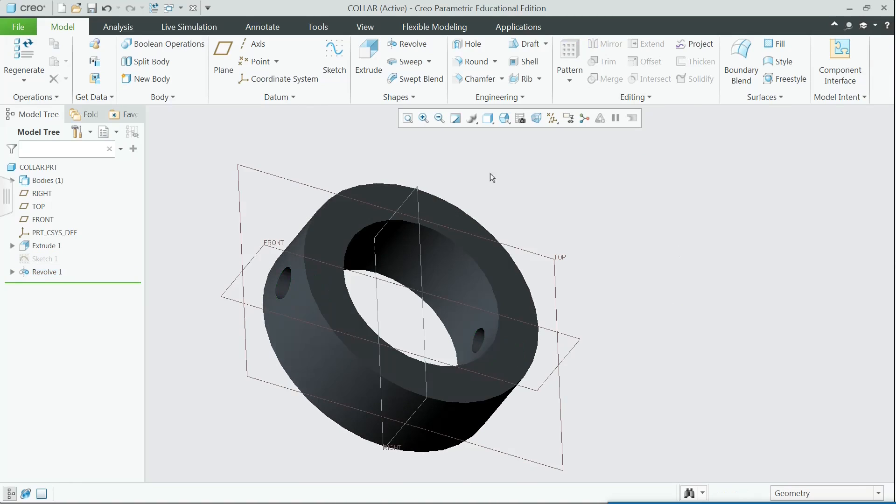
Step: Apply the dark blue appearance to the entire collar part
left_click(369, 28)
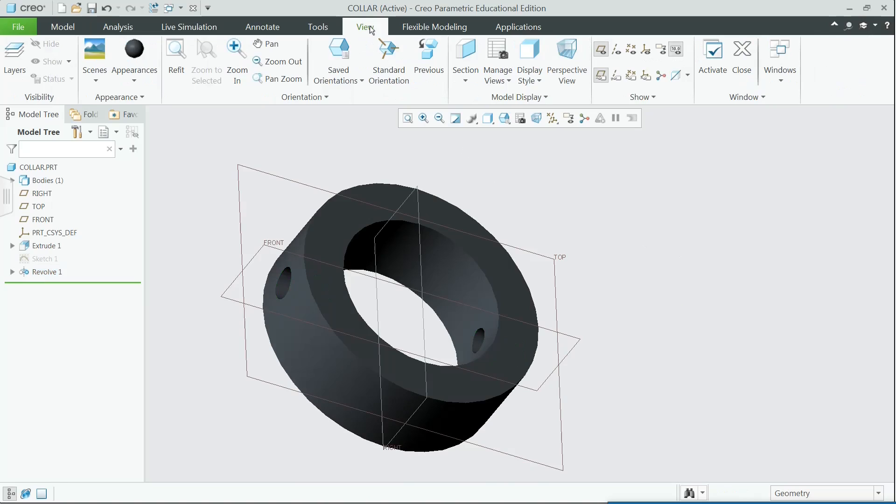
left_click(134, 82)
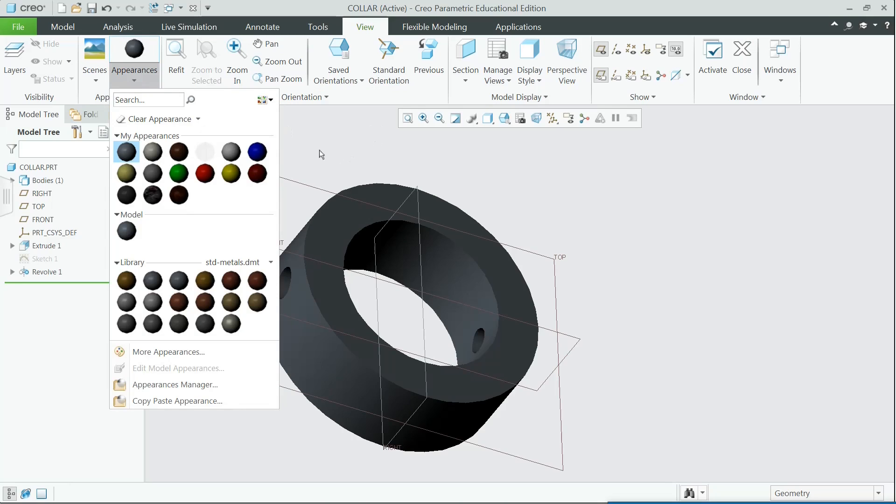
left_click(258, 152)
left_click(878, 493)
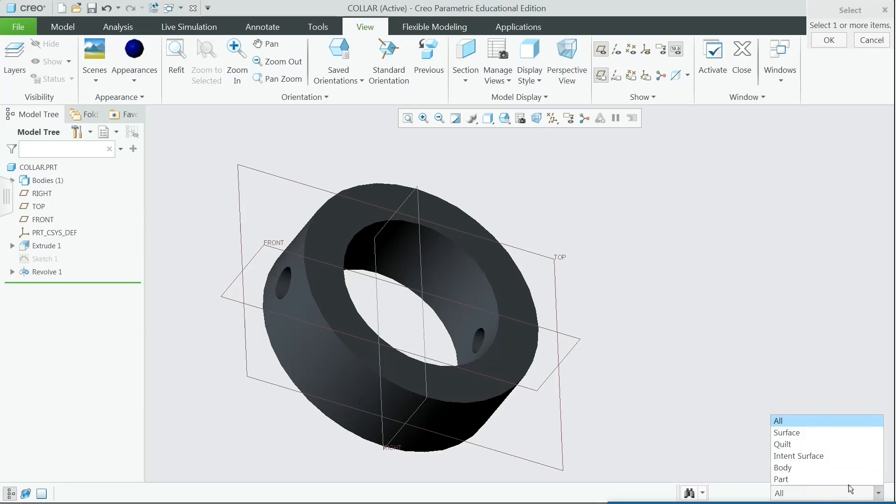
left_click(829, 477)
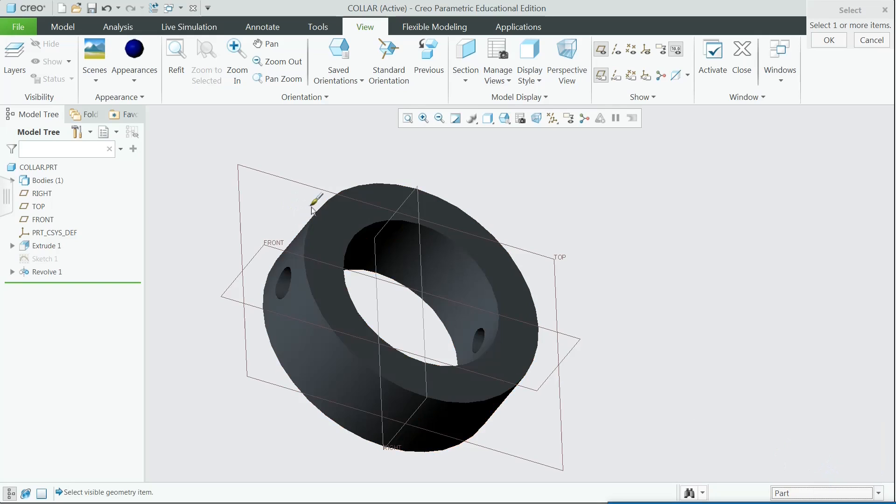
left_click(328, 229)
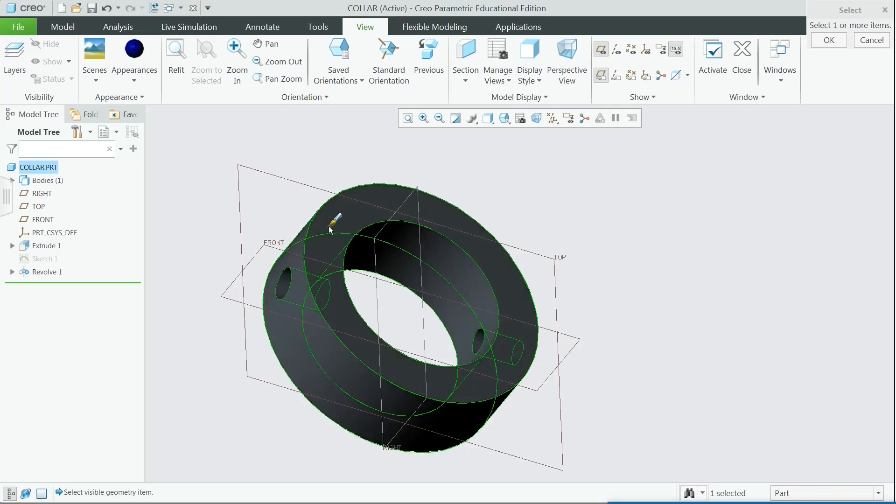
middle_click(746, 178)
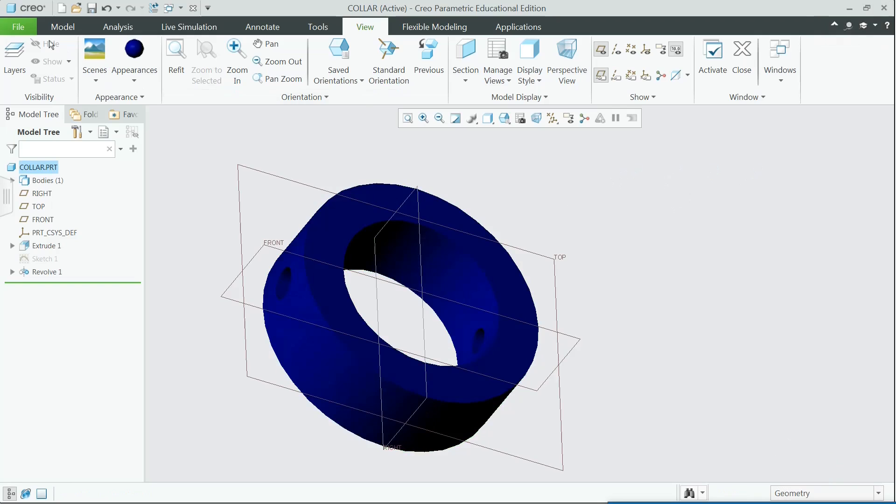
Step: Save a copy of the collar part as COLLAR001 in the Leo_Creo 7.0 folder
left_click(18, 27)
mouse_move(45, 118)
left_click(154, 65)
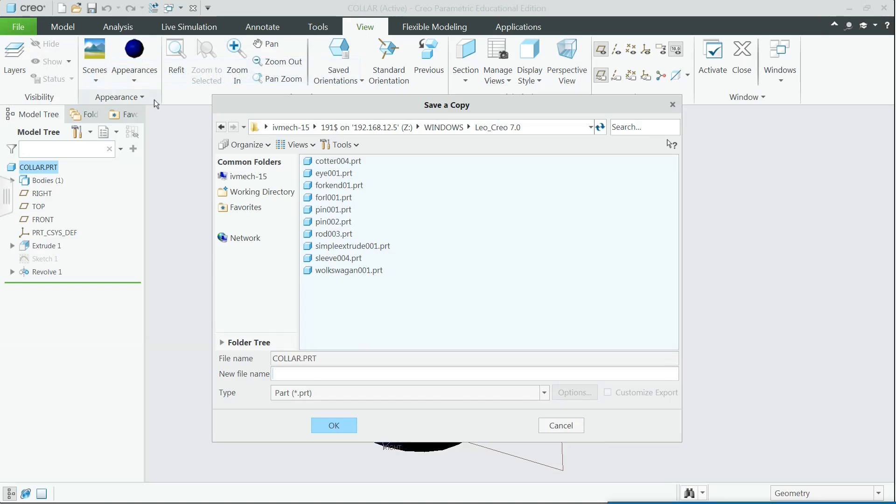
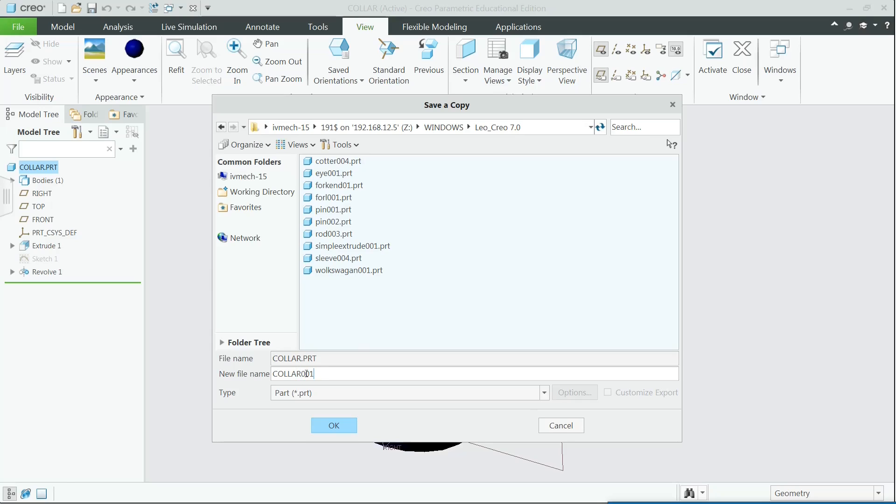
left_click(343, 426)
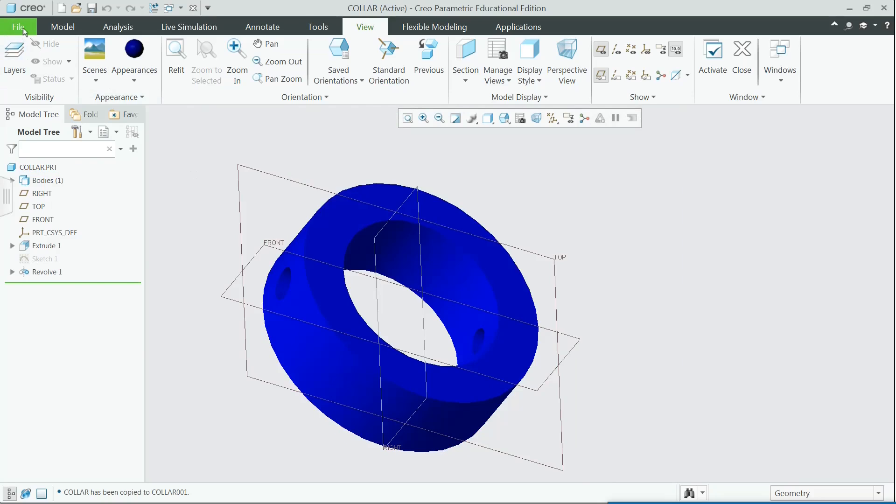
Step: Close the collar part and start a new solid part named TAPER_PIN without the default template
left_click(24, 27)
left_click(46, 159)
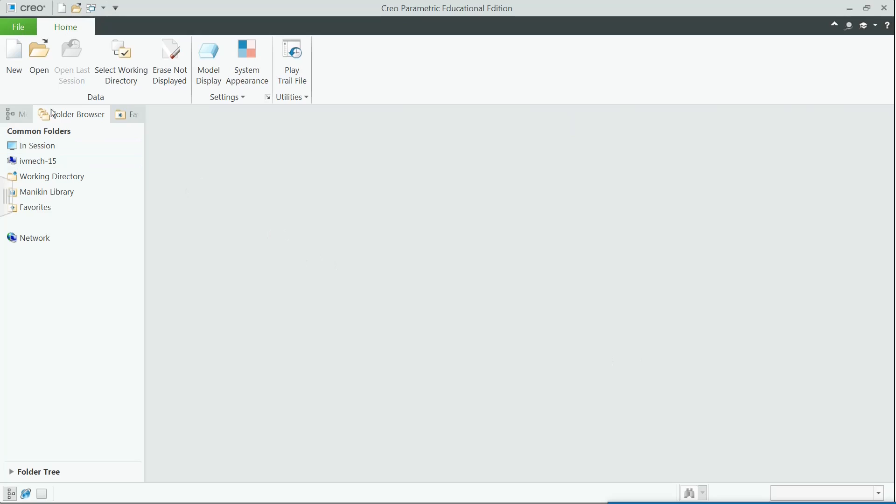
left_click(14, 66)
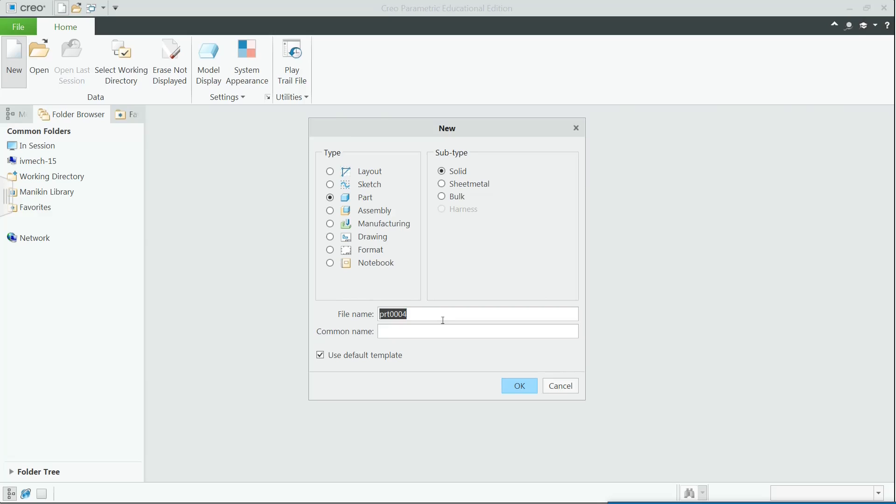
type("TAPER_PIN")
left_click(519, 387)
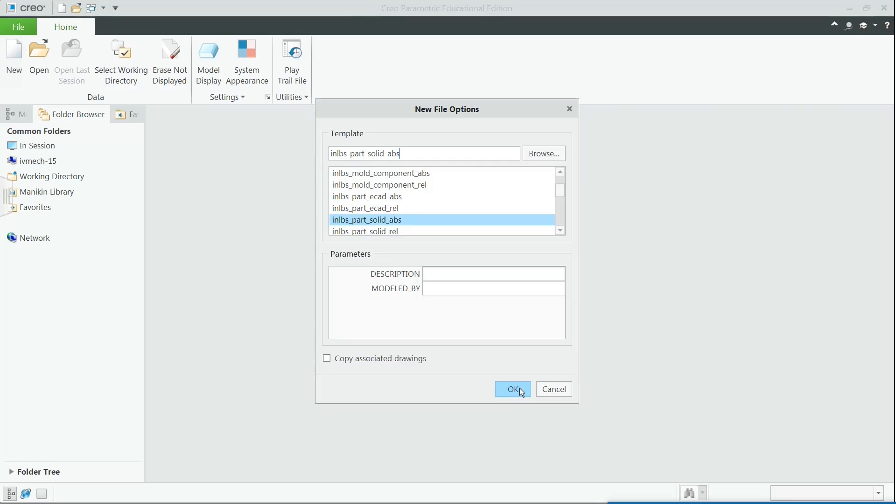
Step: Create the part from the mmns_part_solid_abs template
left_click(561, 231)
left_click(561, 231)
left_click(561, 230)
left_click(560, 231)
left_click(560, 231)
left_click(561, 231)
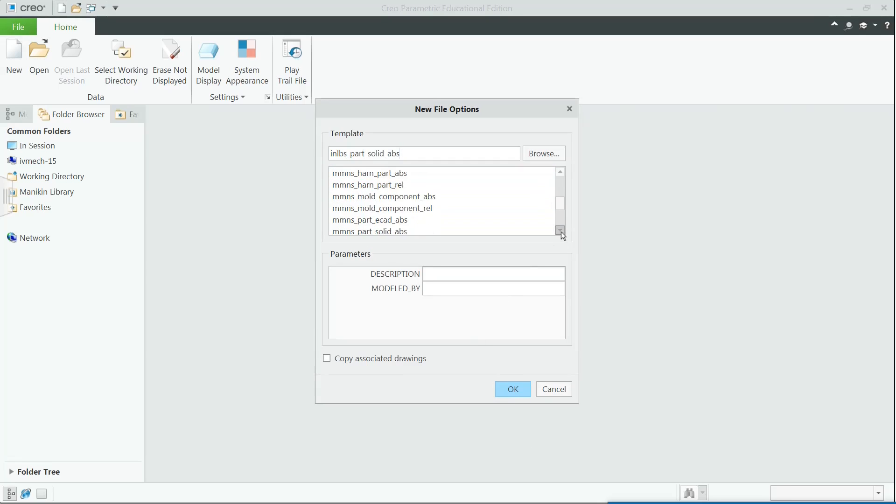
left_click(376, 231)
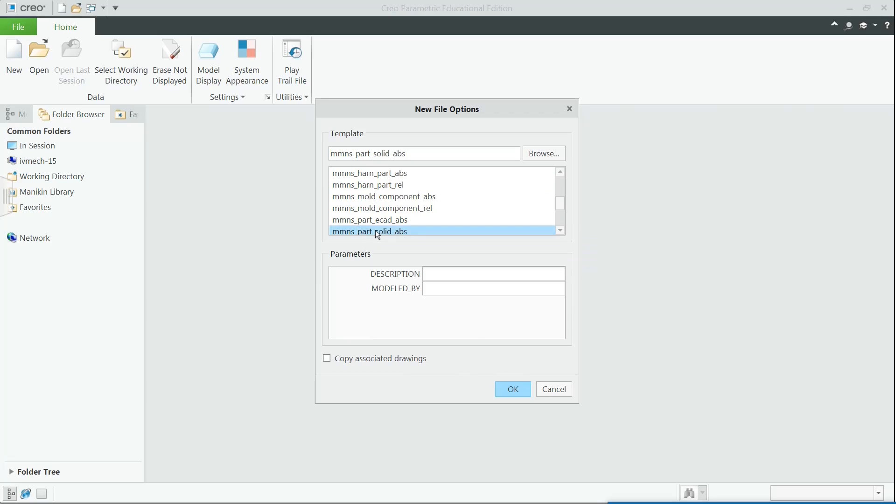
left_click(515, 389)
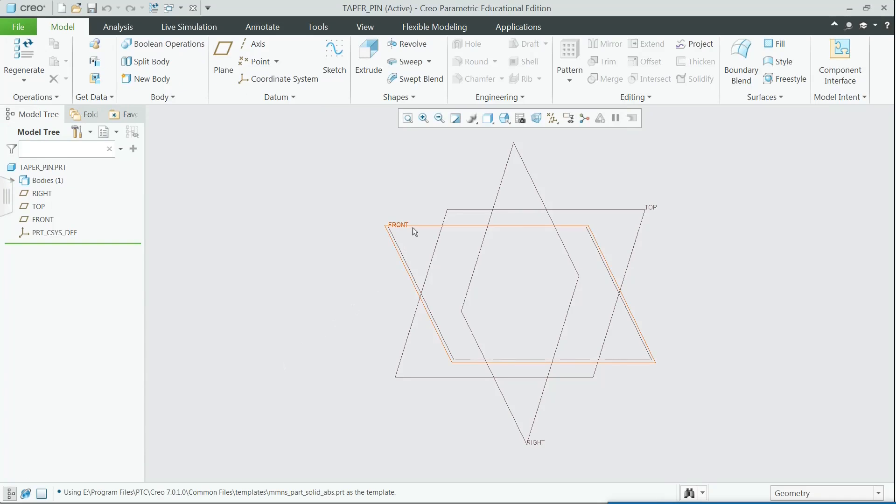
Step: Start a Revolve sketch on the FRONT plane and orient the view parallel to the sketch plane
left_click(416, 230)
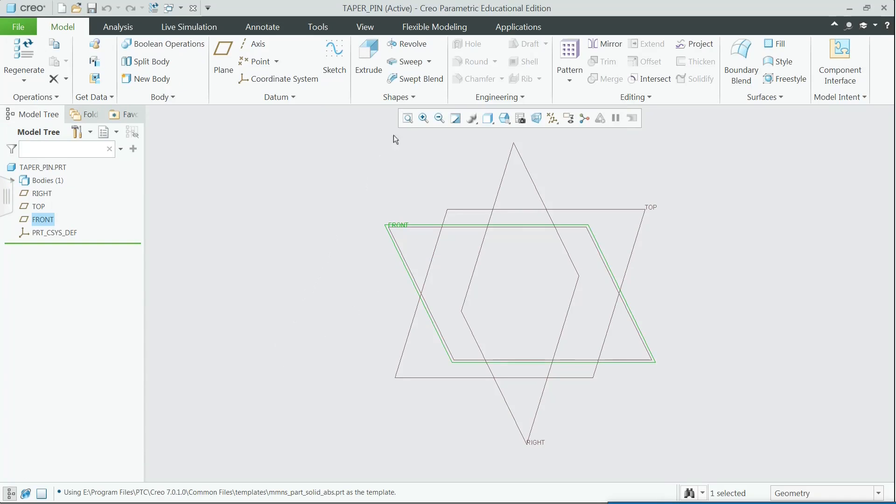
left_click(420, 45)
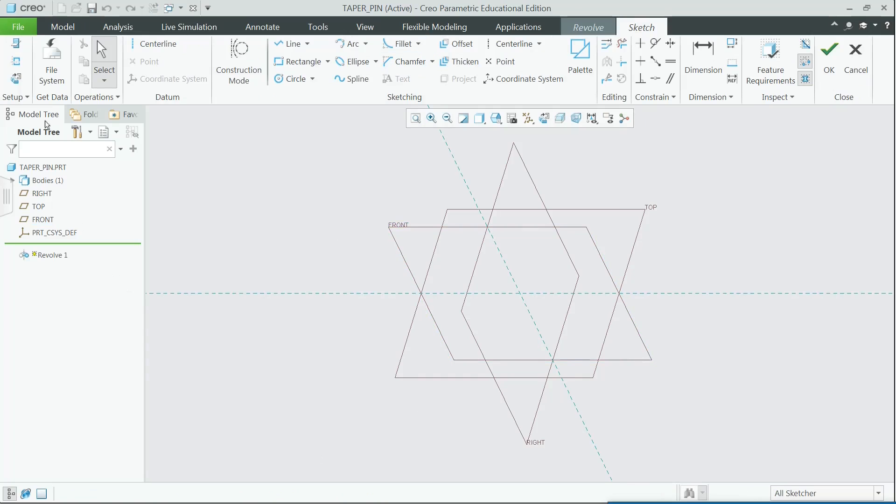
left_click(15, 78)
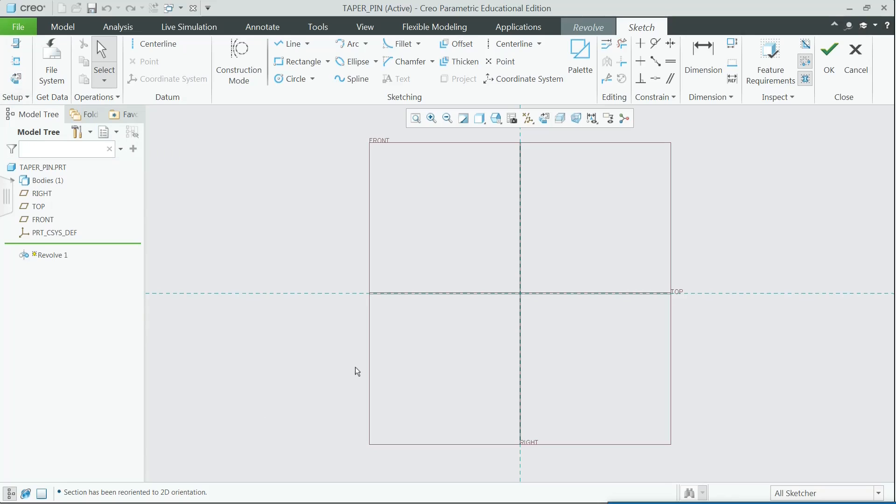
Step: Hide the datum planes and their name tags, and return to the revolve sketch
left_click(371, 28)
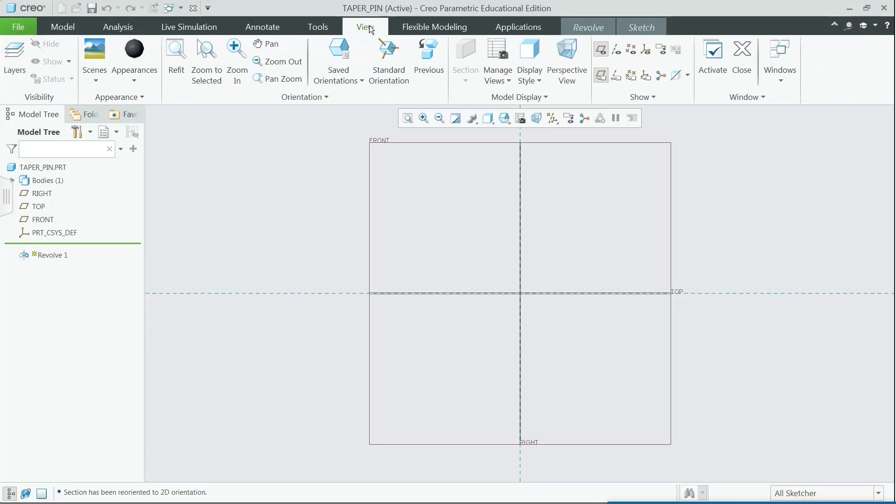
left_click(602, 50)
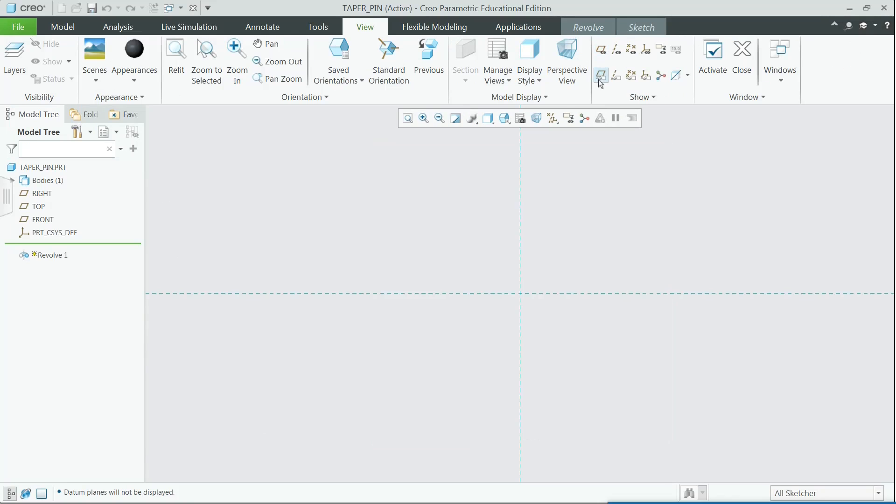
left_click(601, 76)
left_click(63, 28)
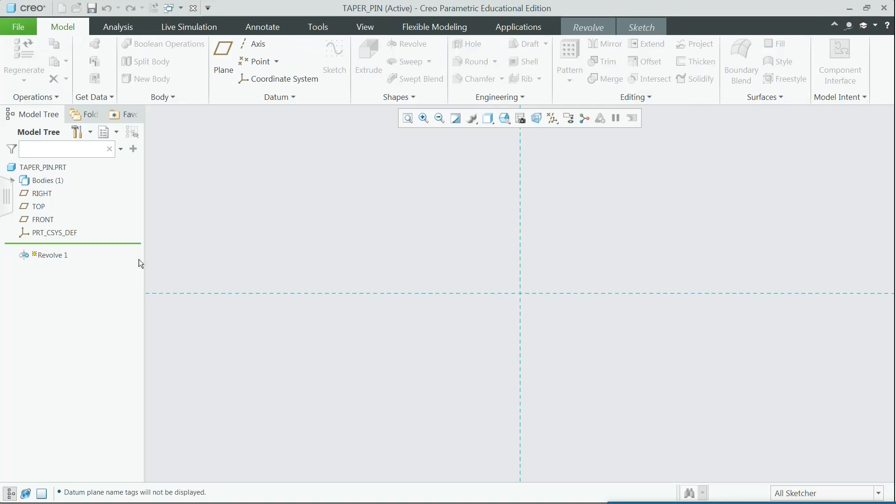
left_click(644, 28)
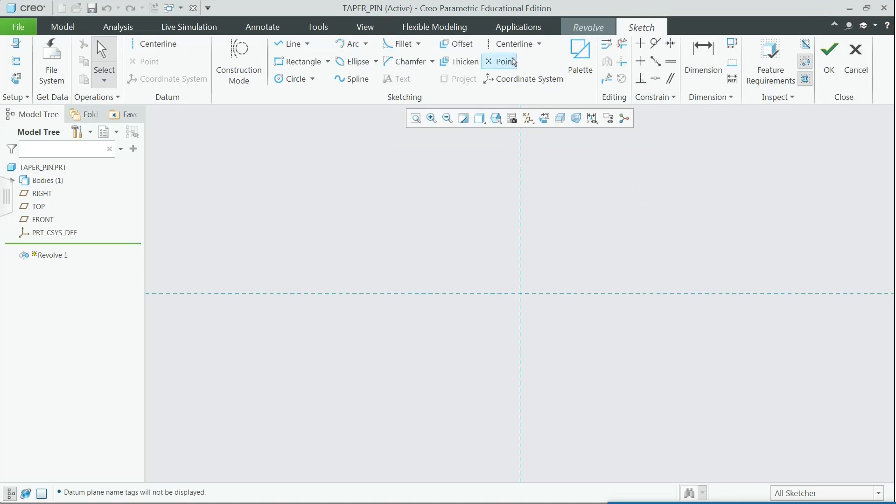
Step: Draw a horizontal centerline along the horizontal reference as the axis of the pin
left_click(511, 44)
left_click(346, 294)
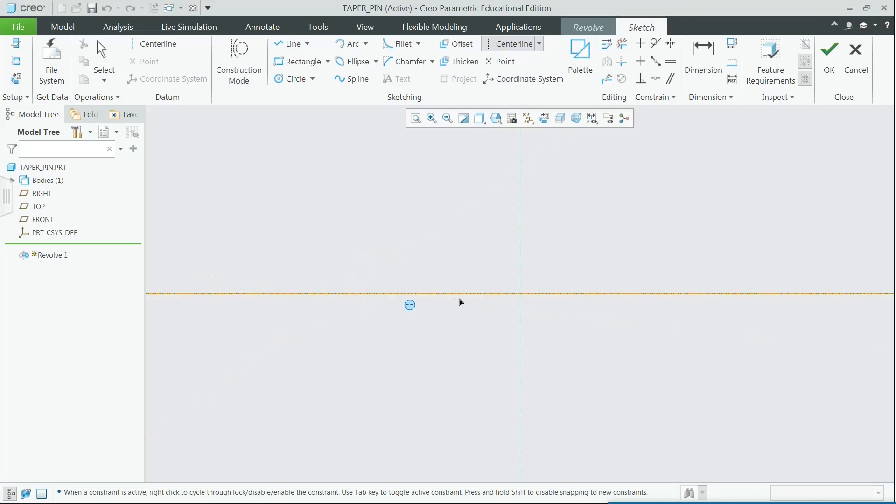
left_click(468, 296)
middle_click(450, 356)
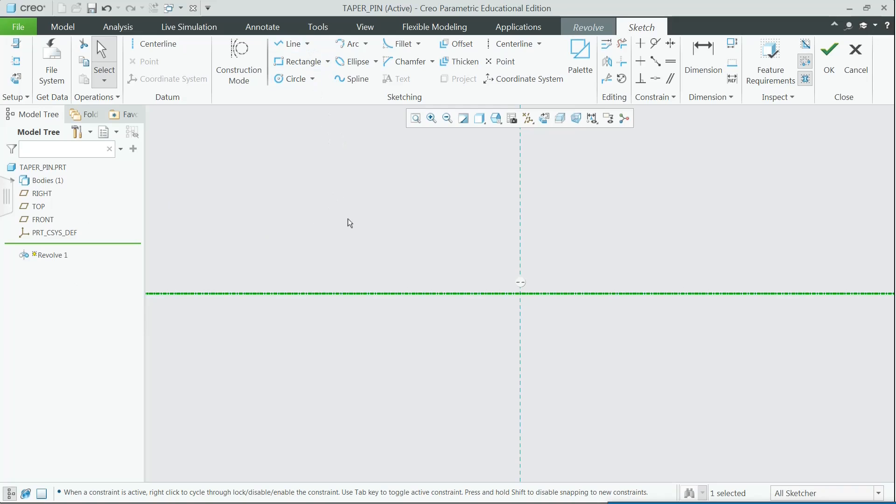
Step: Sketch a closed tapered line profile on the centerline, about 544 mm long, about 47 mm high at the left end and 20 mm at the right
left_click(308, 44)
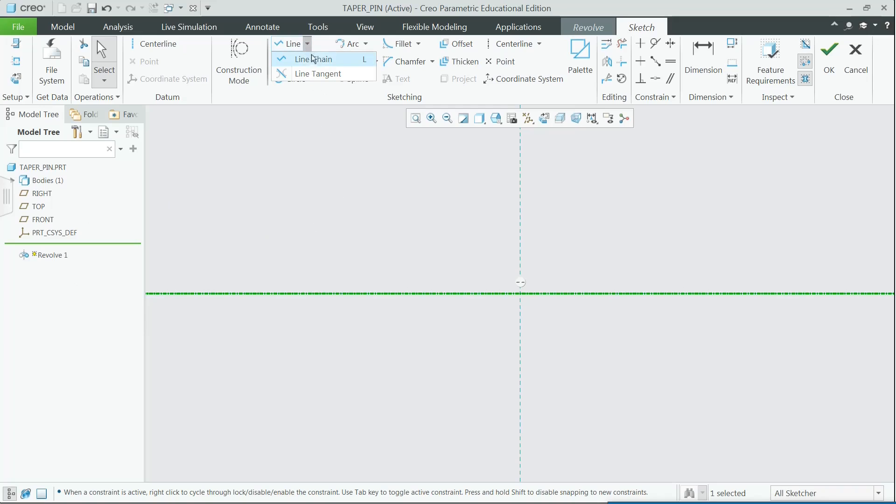
left_click(313, 58)
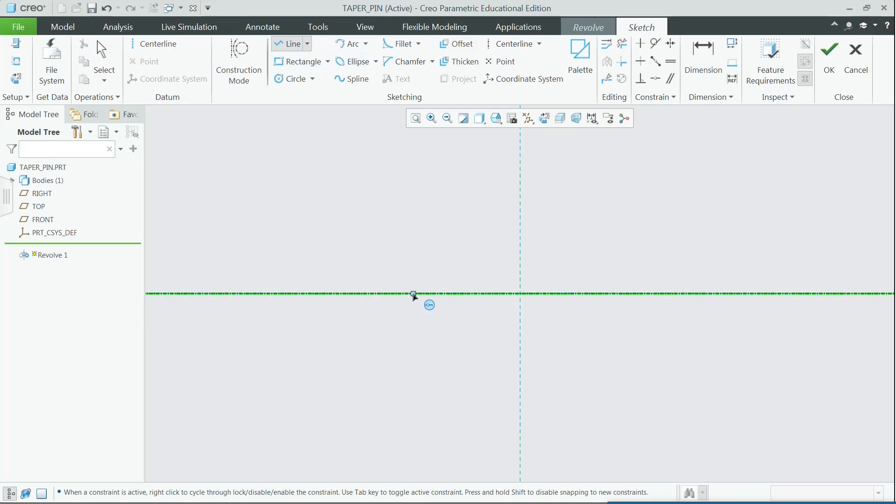
left_click(413, 294)
left_click(413, 266)
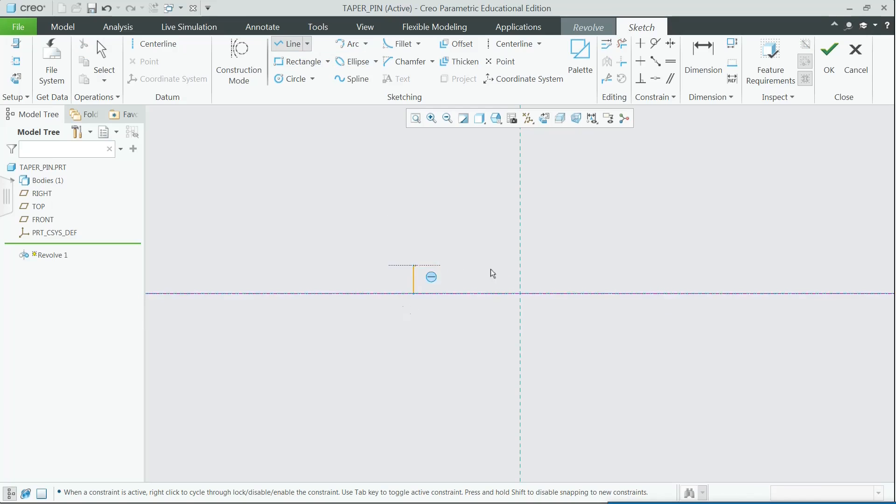
left_click(737, 282)
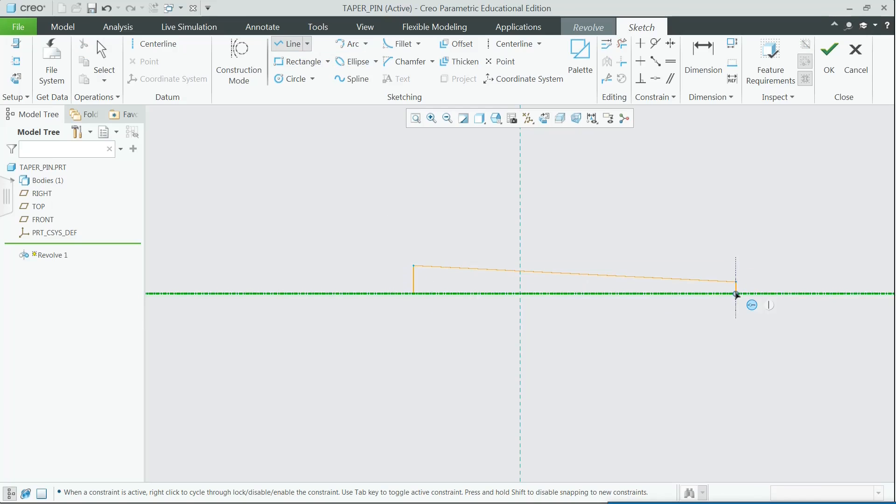
left_click(736, 294)
left_click(414, 294)
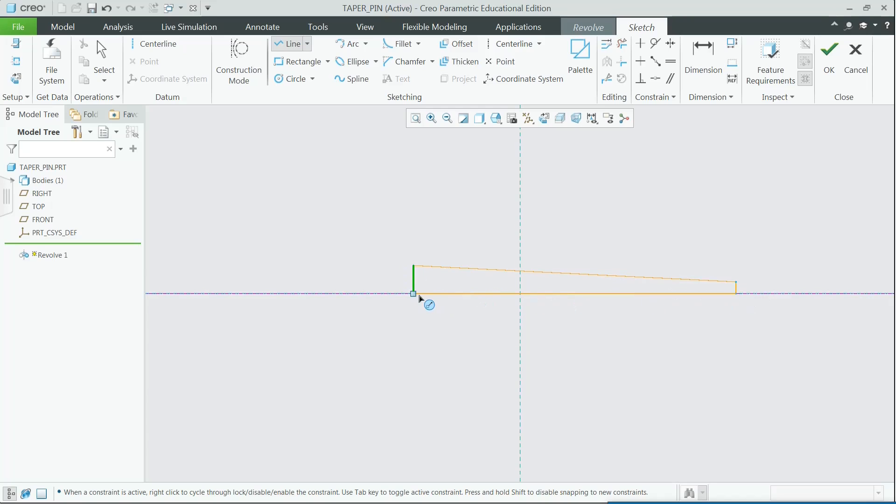
middle_click(448, 337)
middle_click(449, 337)
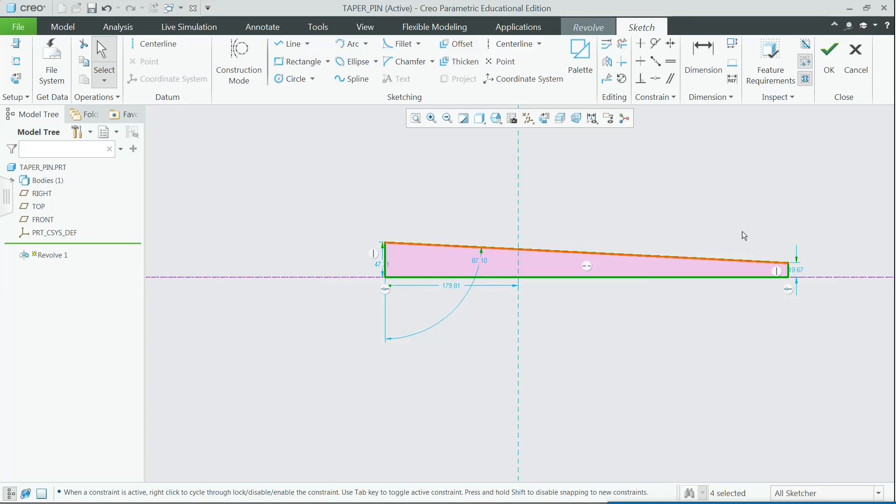
Step: Dimension the overall length of the profile between its two vertical end edges
left_click(704, 58)
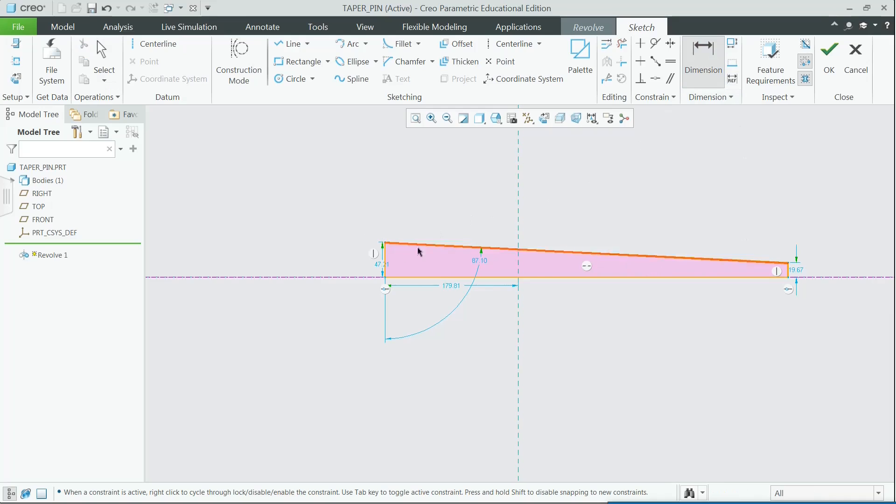
left_click(384, 259)
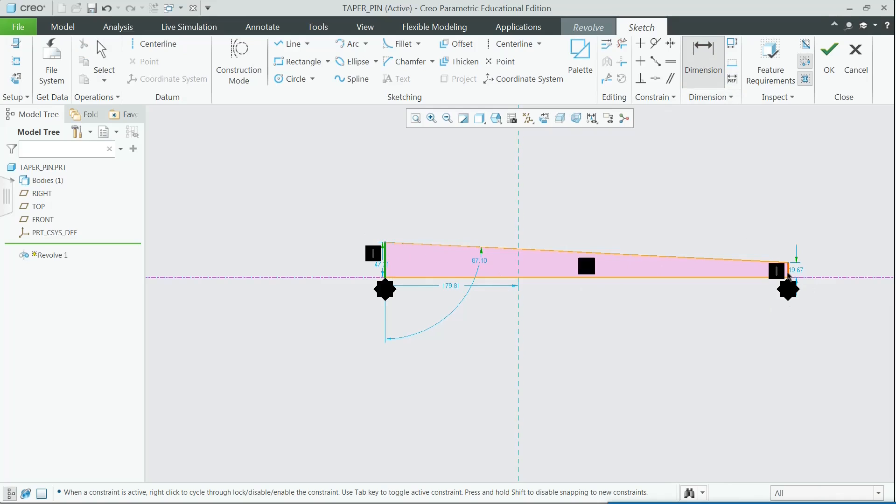
middle_click(656, 346)
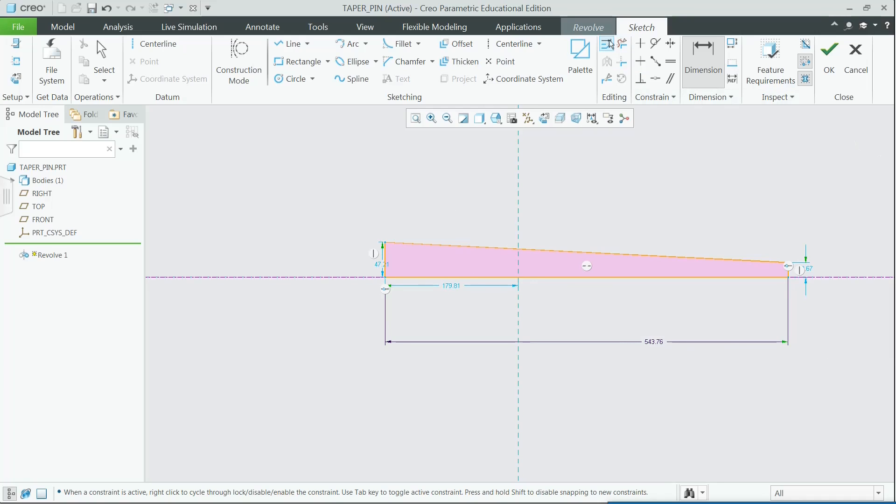
Step: Modify all sketch dimensions together with automatic regeneration turned off, setting the profile's overall length to 60 mm
left_click_drag(355, 199, 821, 373)
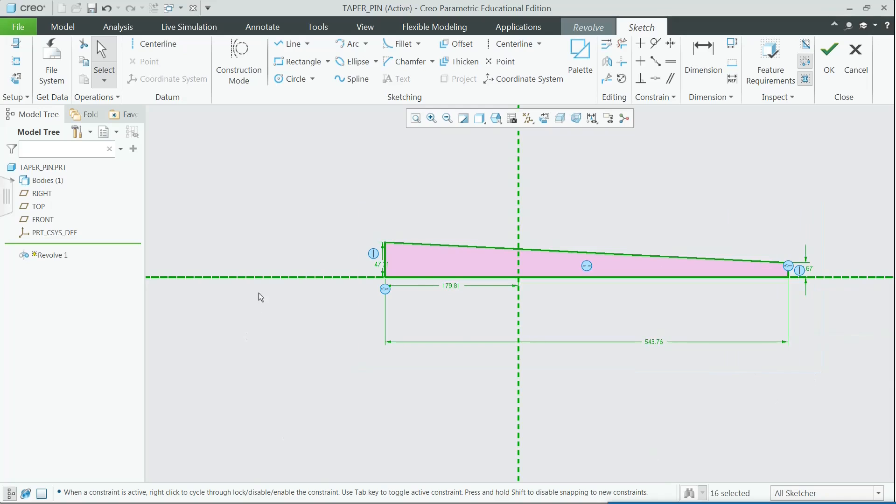
left_click(606, 43)
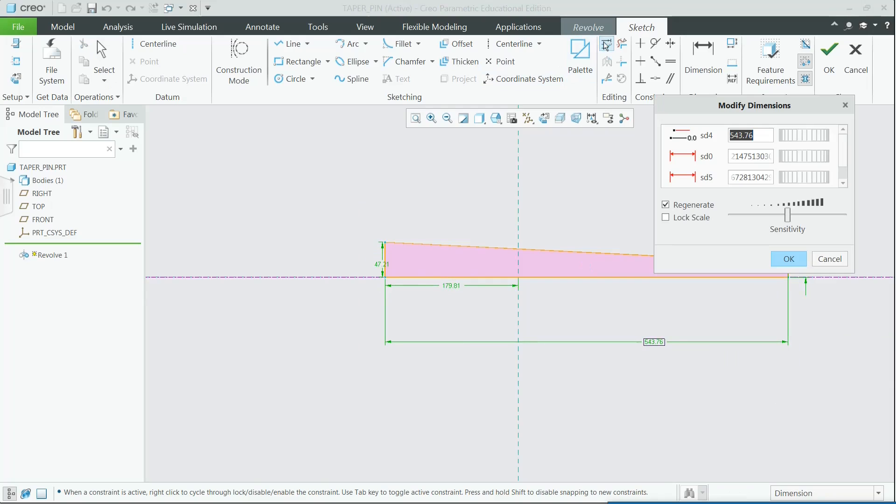
left_click(666, 205)
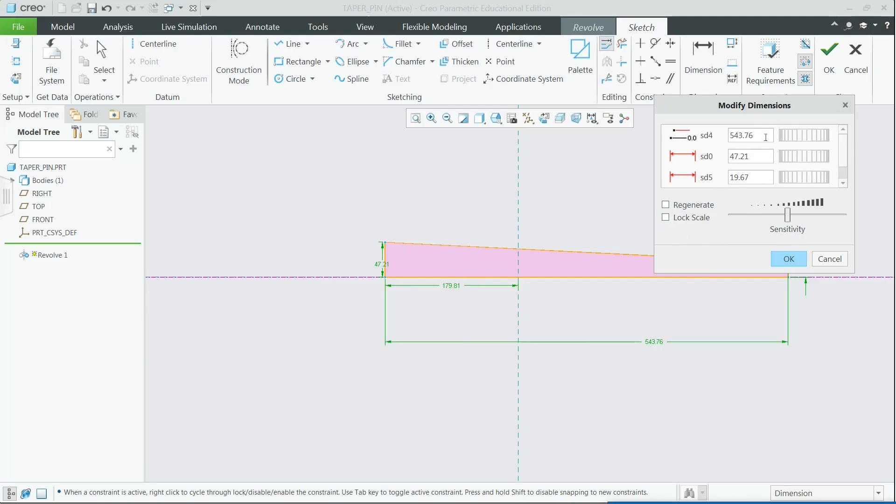
left_click_drag(750, 107, 717, 60)
left_click(731, 89)
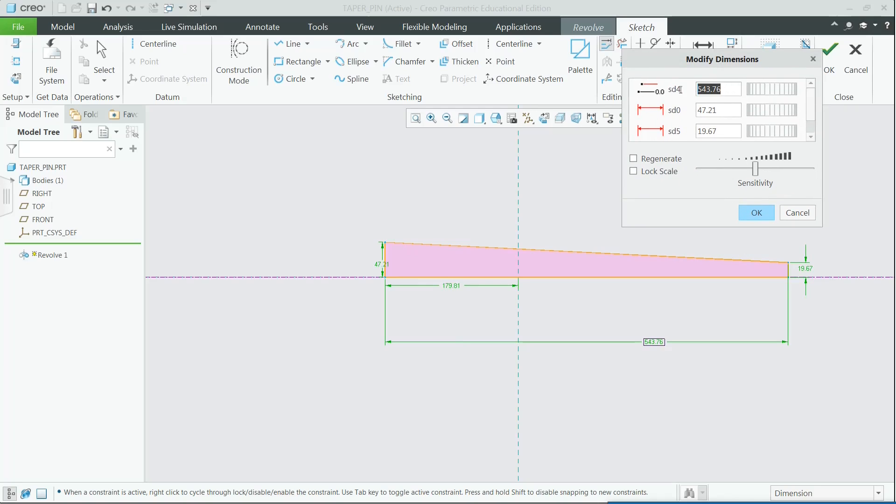
type("60")
key("Tab")
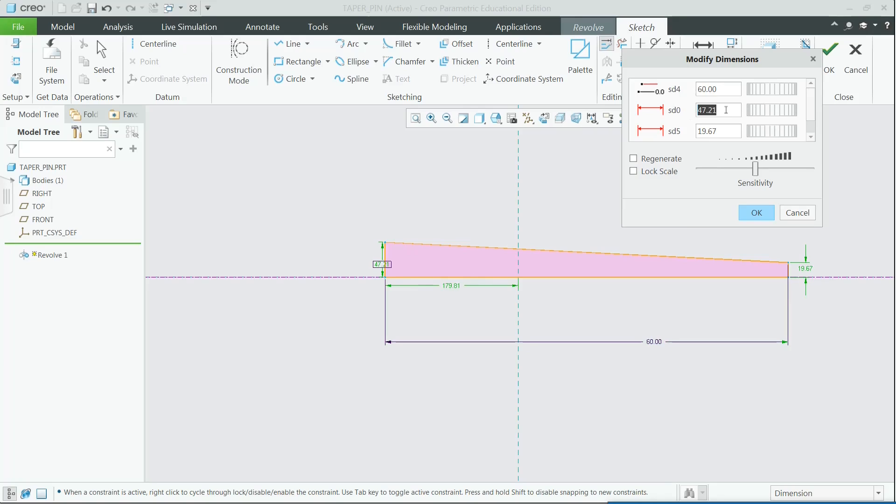
Step: Set the left end height to 3 mm, the right end height to 2 mm and the left end's distance from the vertical reference to 30 mm
type("3")
key("Tab")
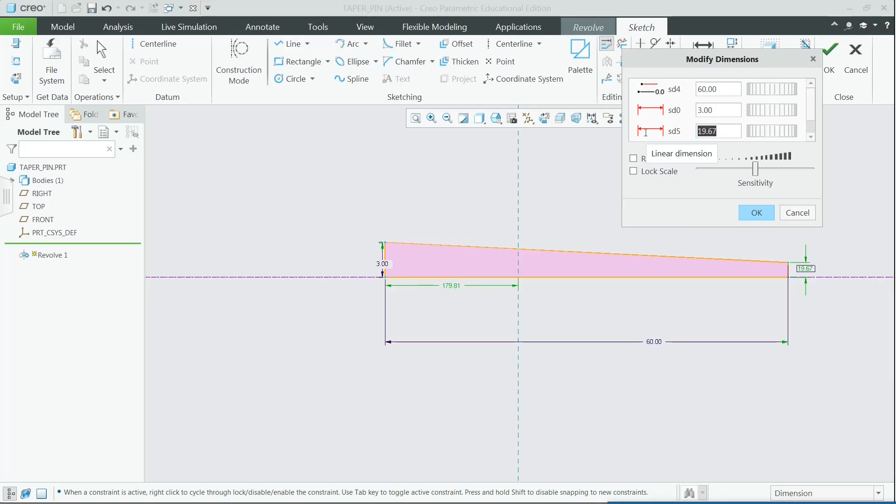
type("2")
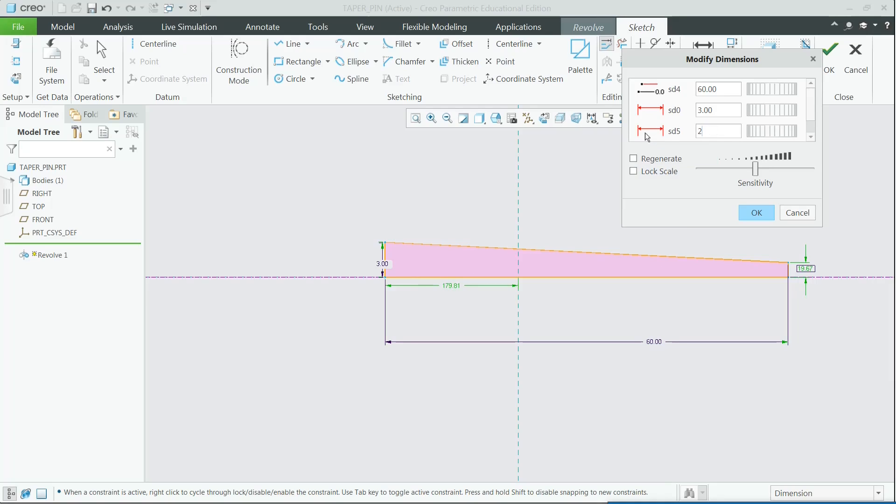
left_click(811, 137)
left_click(811, 137)
left_click(727, 132)
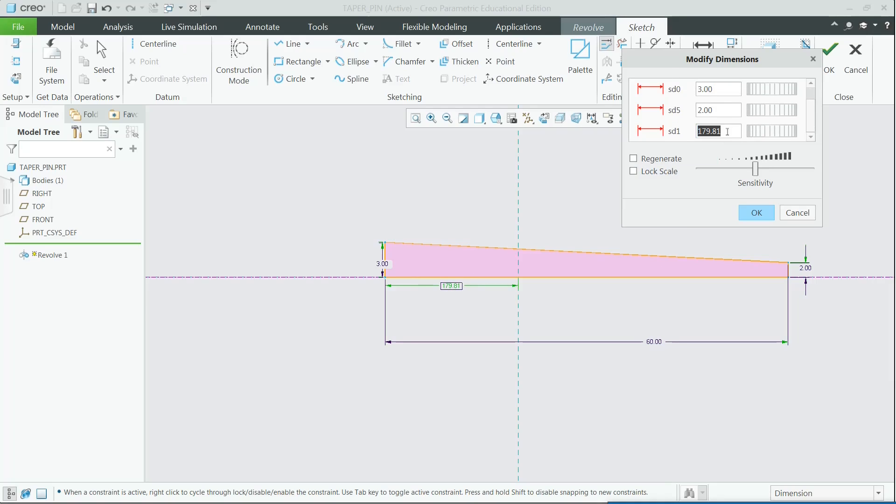
type("30")
left_click(754, 217)
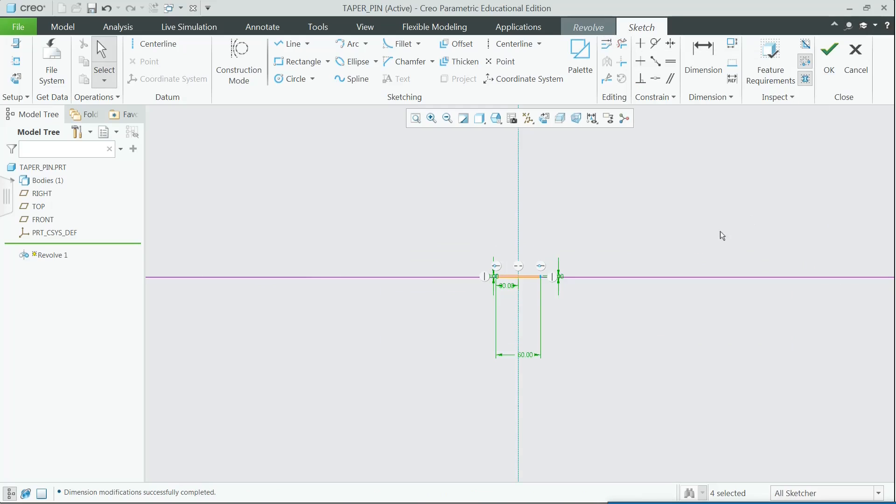
Step: Reposition the 60 mm length dimension close beneath the taper profile
scroll(485, 308, "up", 5)
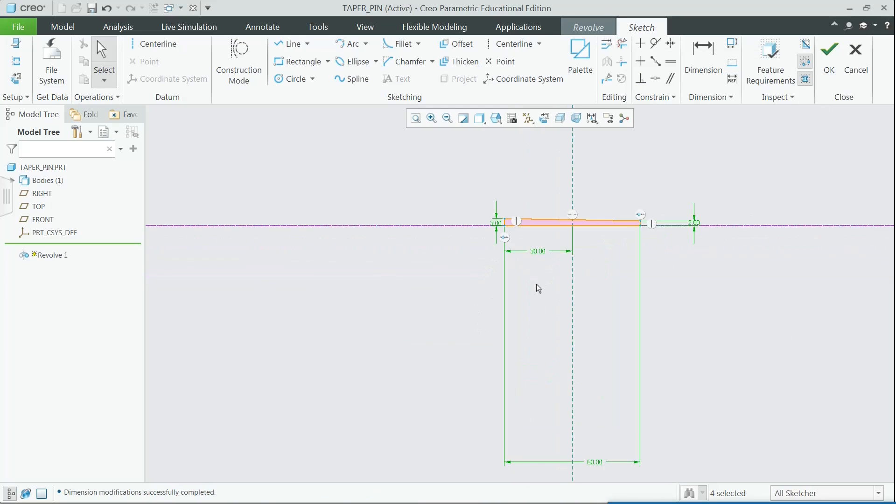
left_click_drag(593, 463, 589, 260)
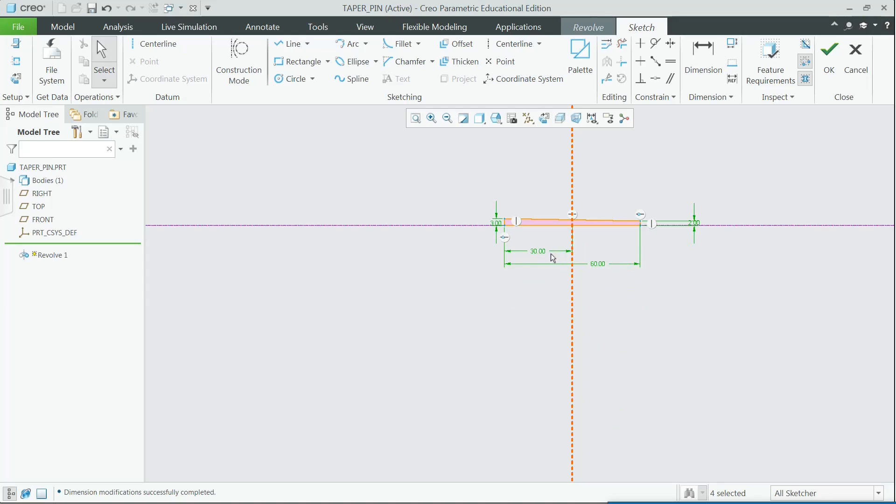
Step: Finish the taper profile sketch and complete it as a solid 360° revolve about the internal centerline
left_click(416, 119)
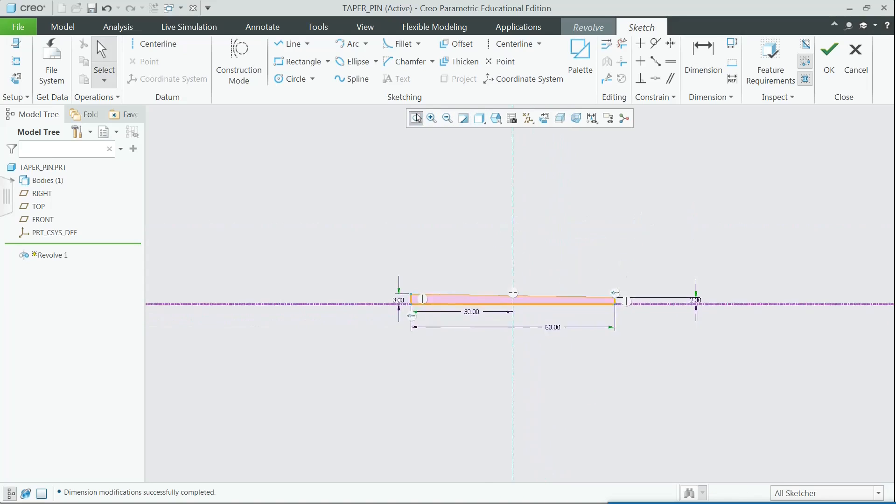
left_click(829, 59)
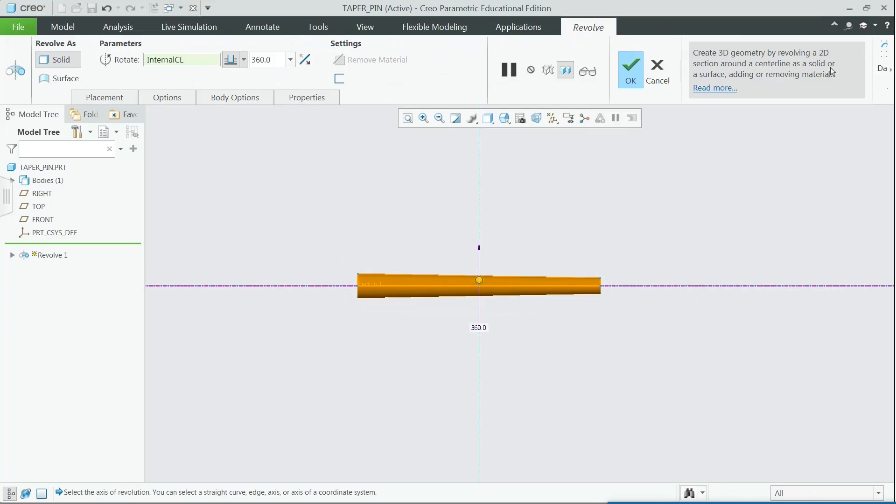
middle_click_drag(598, 387, 437, 210)
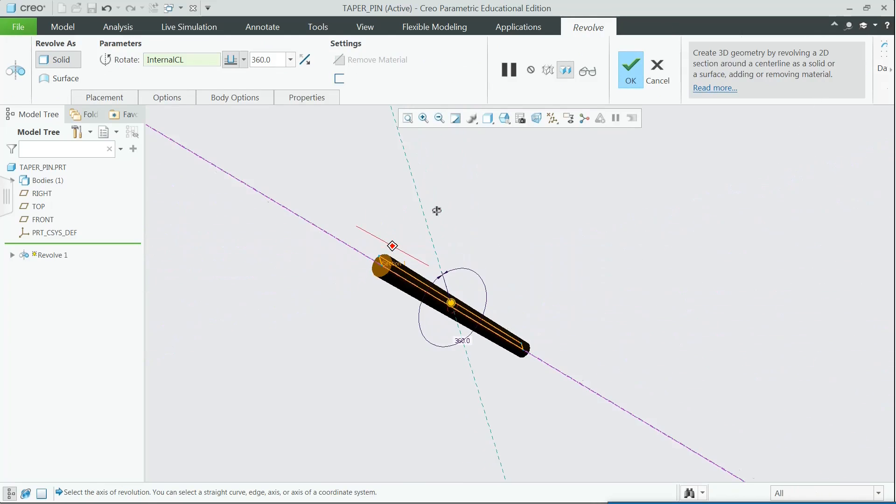
left_click(631, 75)
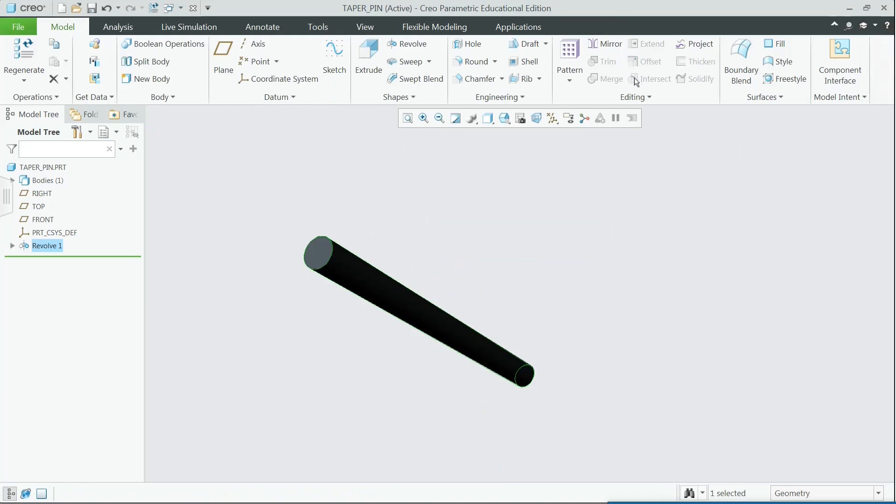
Step: Apply a reddish-brown appearance from the std-metals.dmt library to the whole taper pin part
left_click(366, 28)
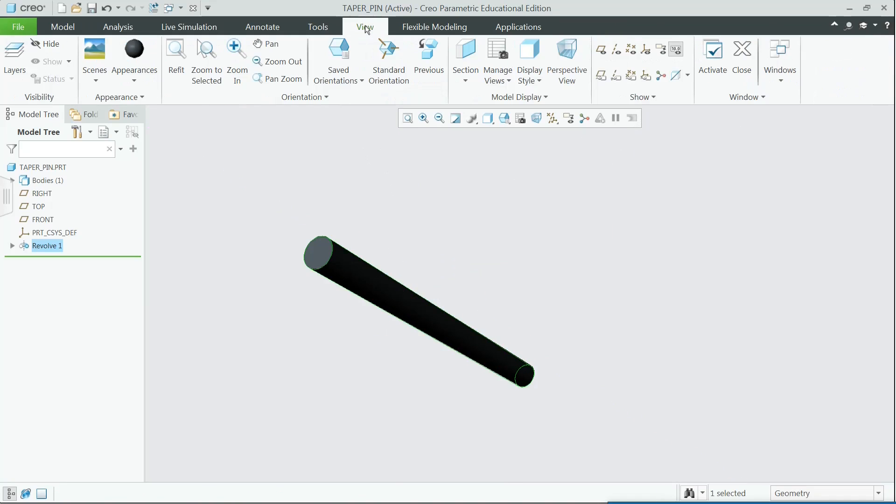
left_click(134, 80)
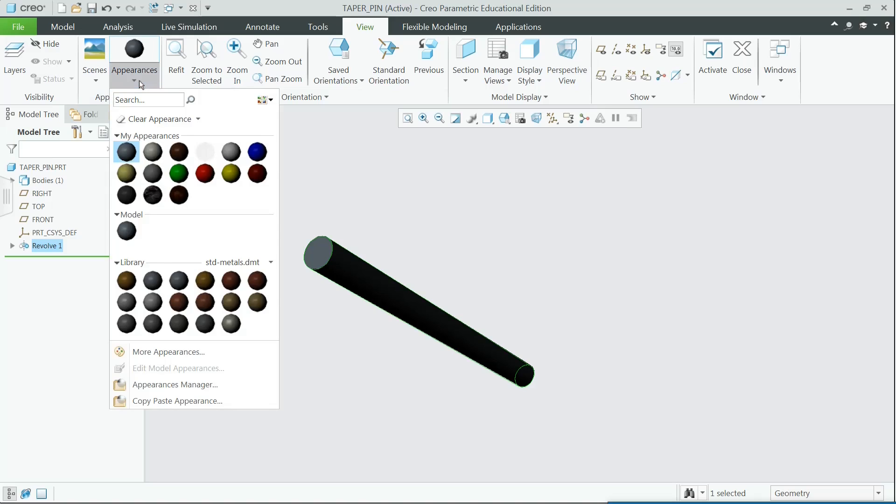
left_click(258, 280)
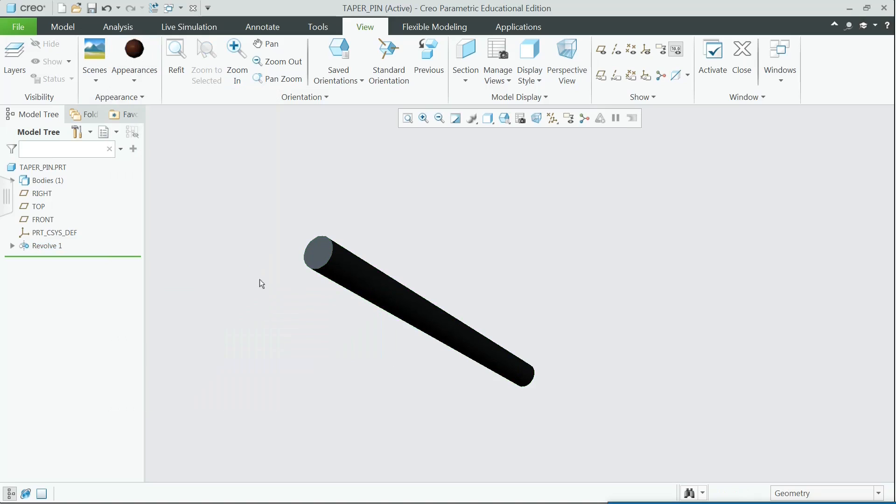
left_click(880, 493)
left_click(840, 479)
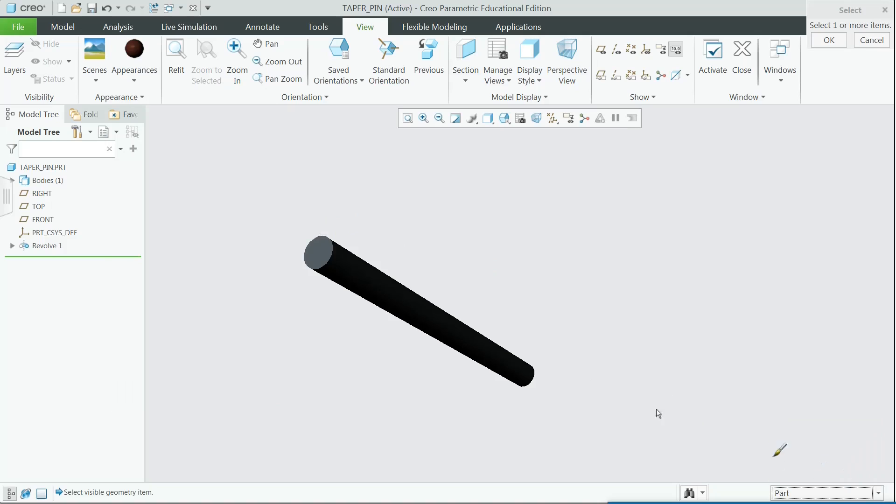
left_click(350, 257)
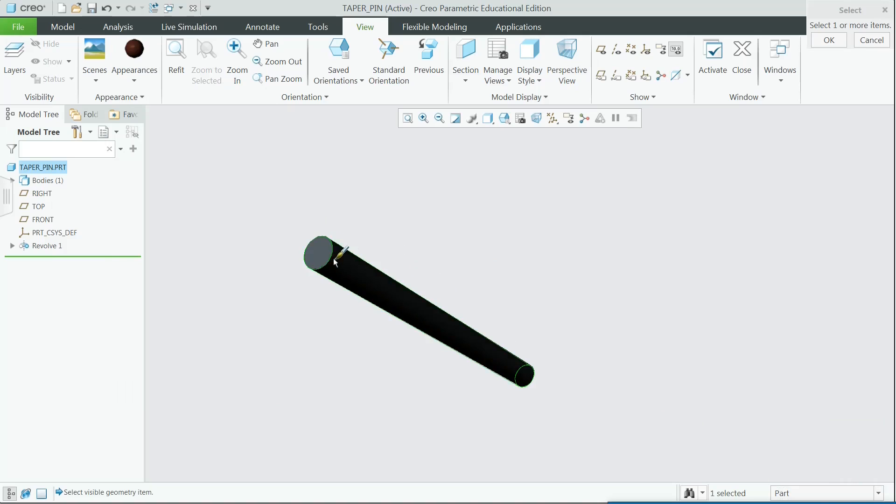
middle_click(568, 238)
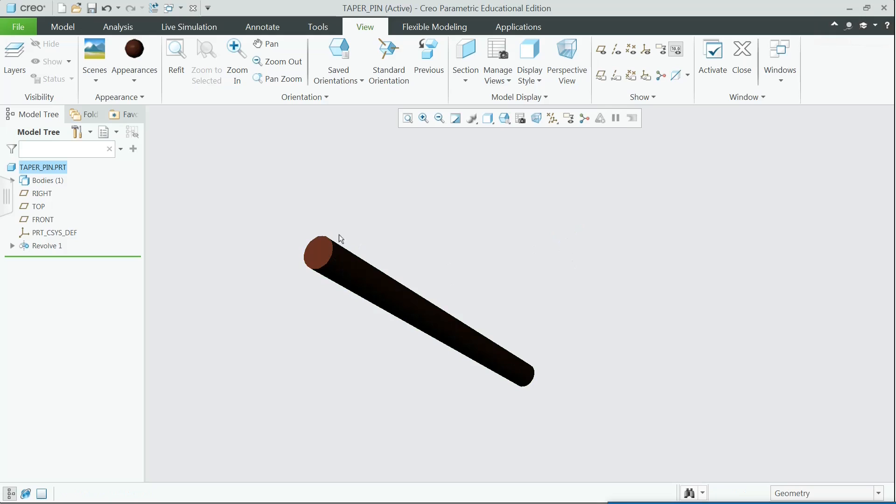
Step: Save a copy of the part as TAPER_PIN001 in the Leo_Creo 7.0 folder and close the original
left_click(18, 26)
mouse_move(42, 118)
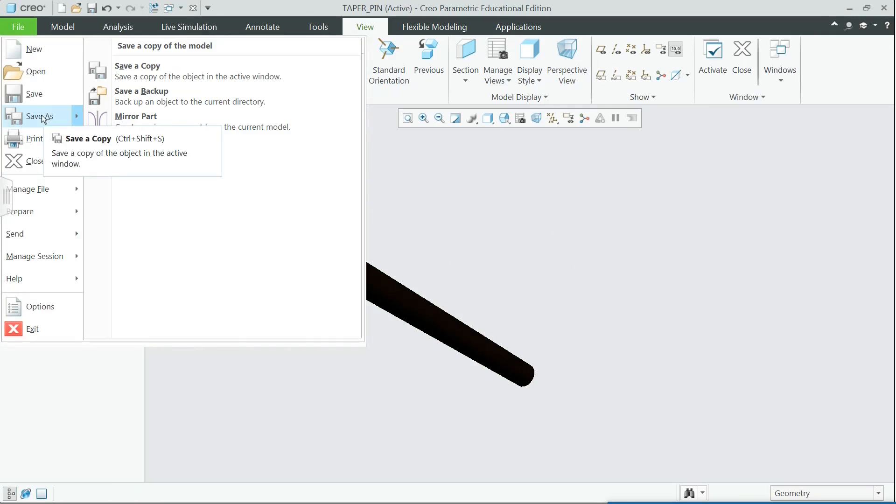
left_click(127, 76)
type("TAPER_PI")
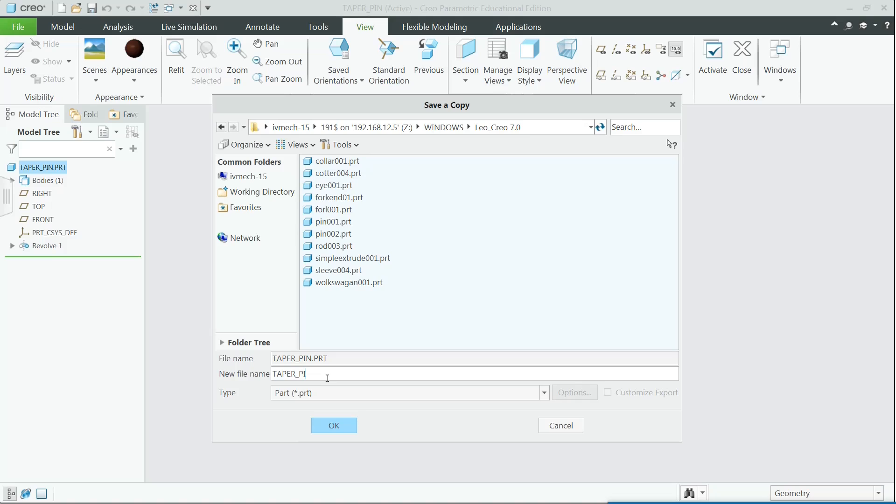
type("N001")
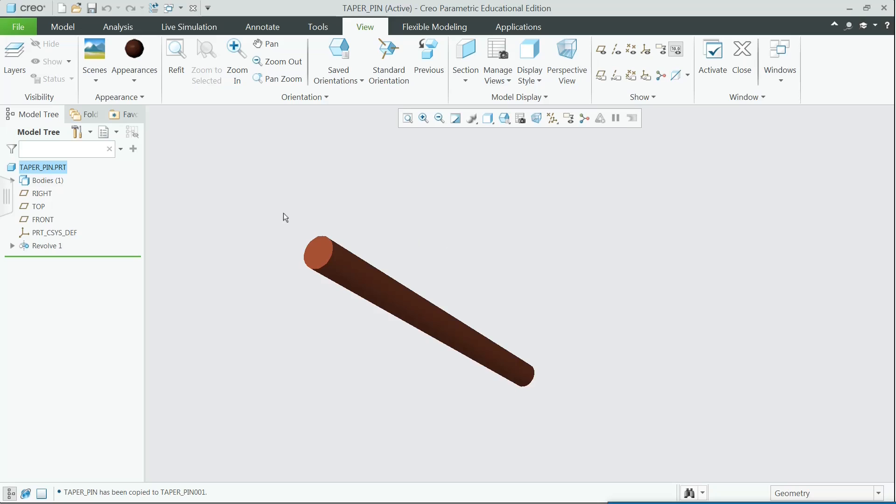
left_click(18, 27)
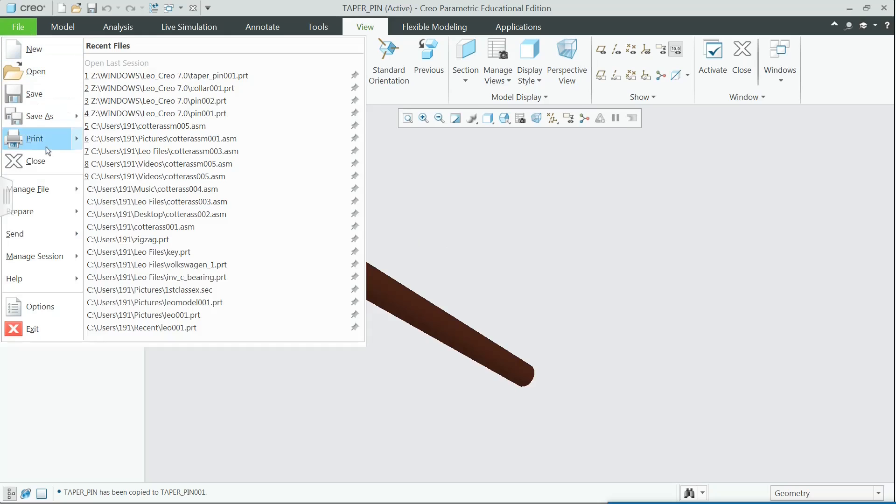
left_click(45, 159)
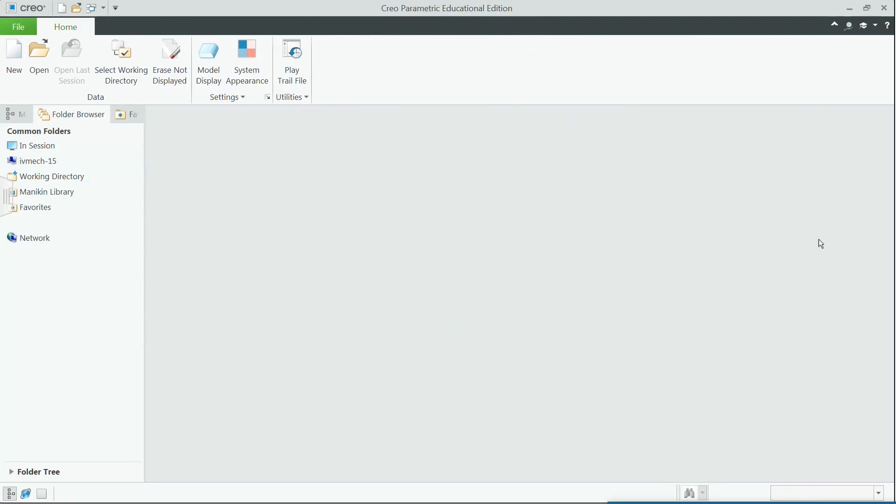
Step: Create a new design assembly named KNUCKLE using the mmns_asm_design_abs template
left_click(17, 56)
left_click(375, 212)
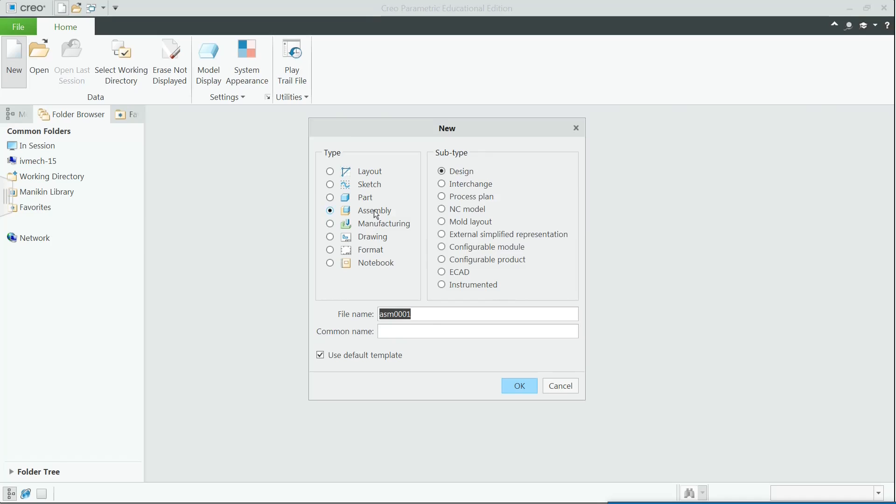
type("KNUCKLE")
left_click(519, 386)
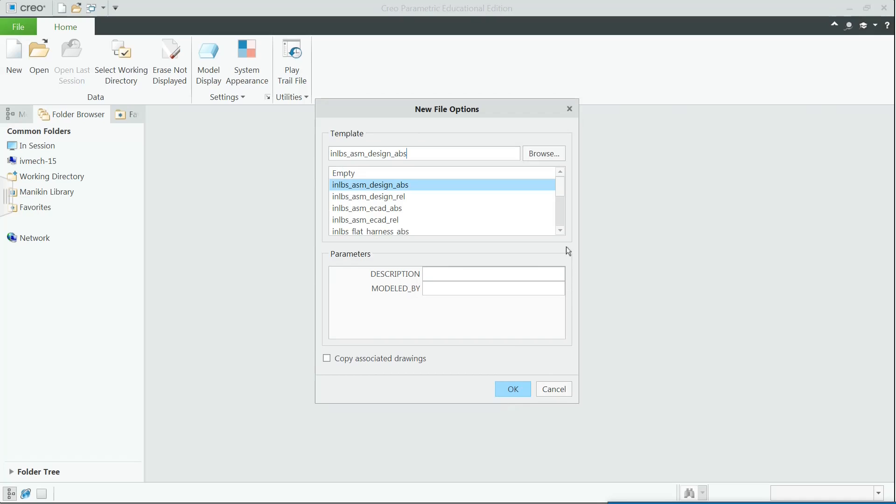
left_click(561, 231)
left_click(561, 232)
left_click(561, 231)
left_click(561, 231)
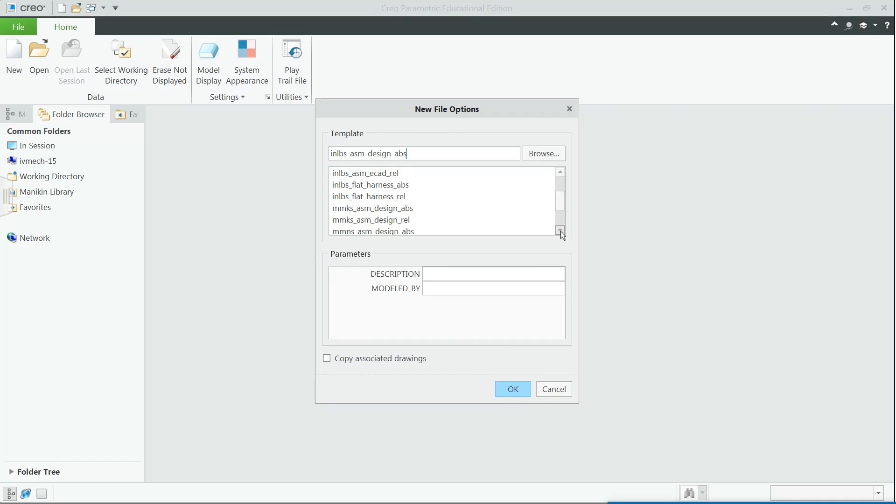
left_click(561, 231)
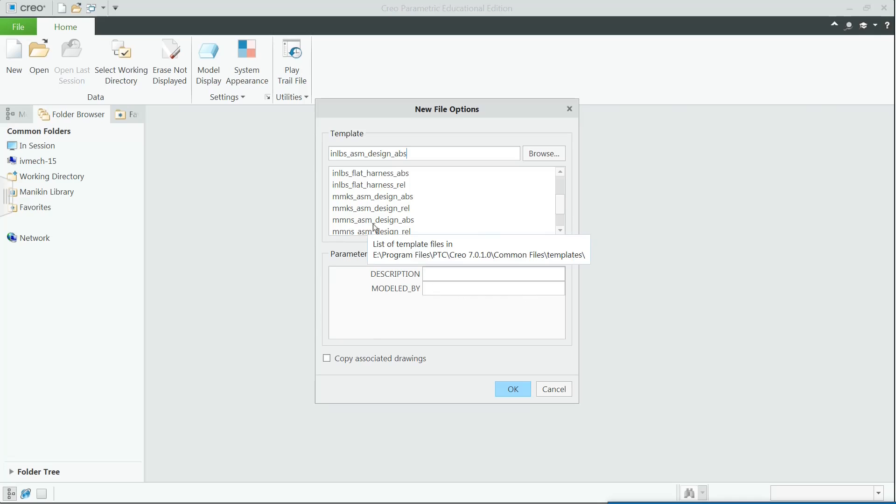
left_click(409, 221)
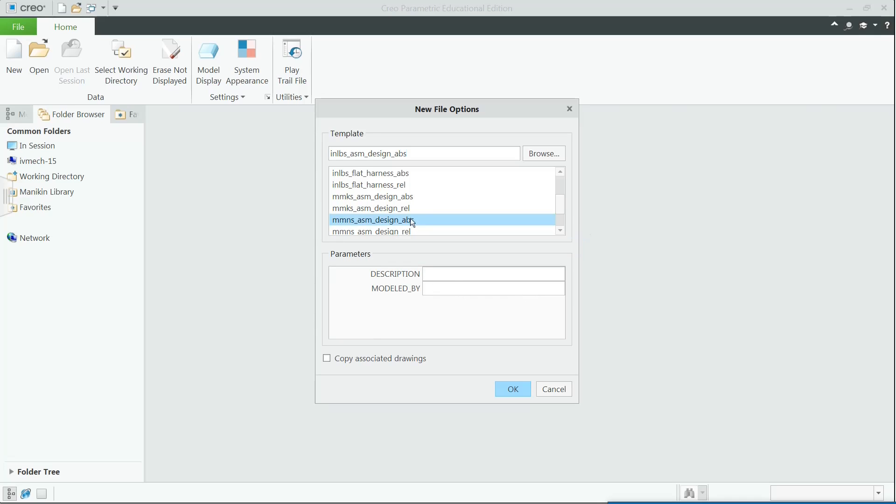
left_click(516, 390)
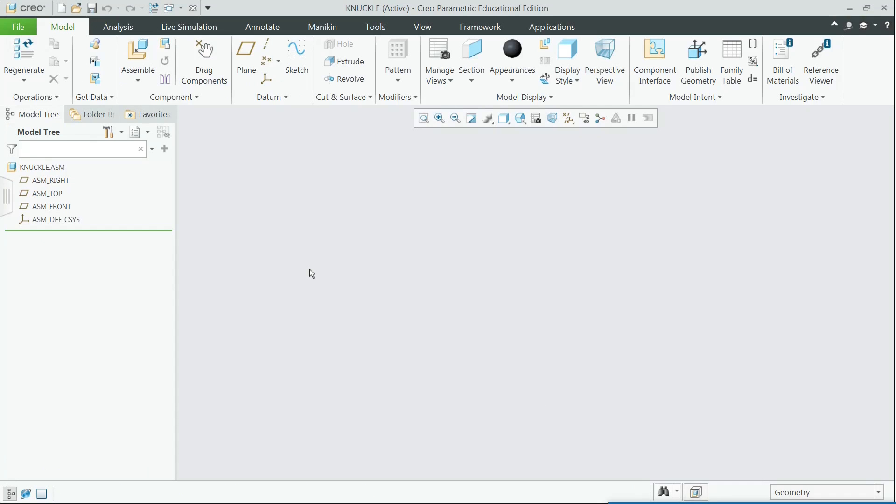
Step: Assemble fork001.prt as the first component, placed with the Default constraint
left_click(144, 84)
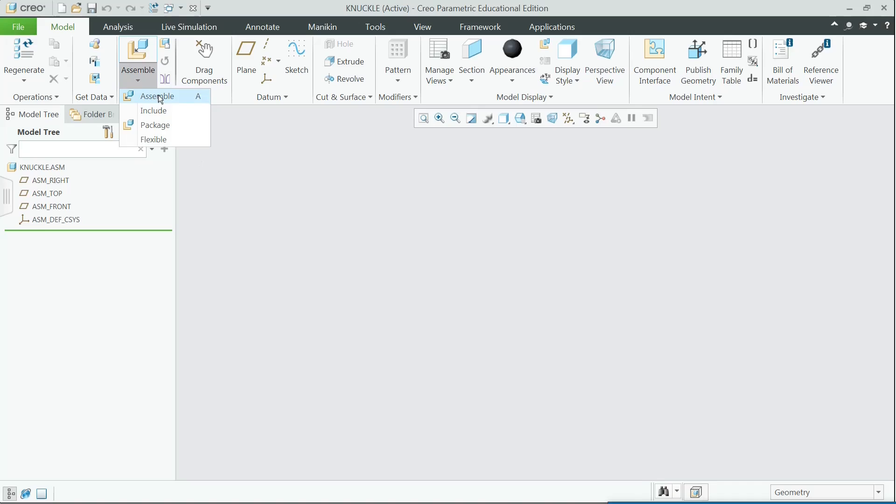
left_click(157, 95)
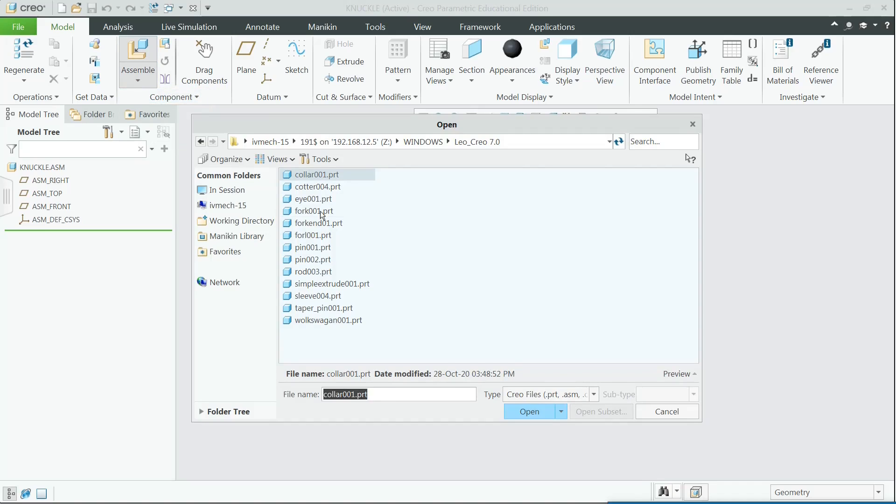
left_click(321, 215)
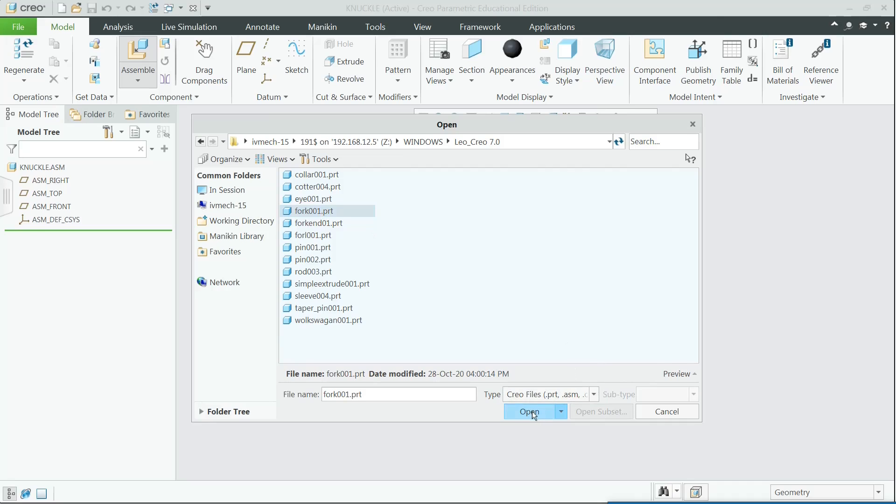
left_click(530, 411)
left_click(265, 68)
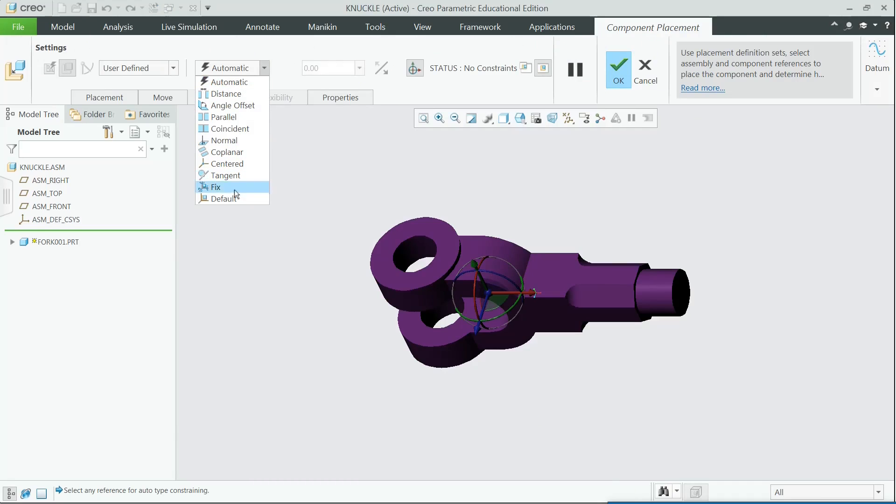
left_click(237, 201)
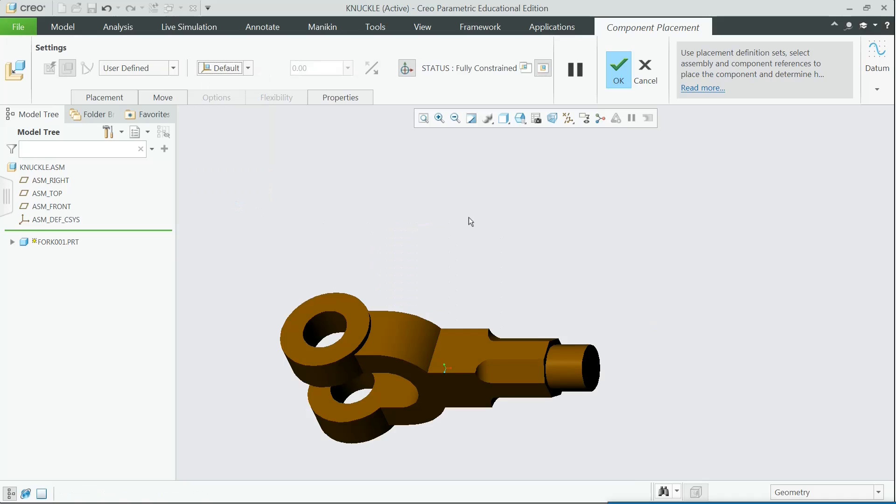
left_click(618, 80)
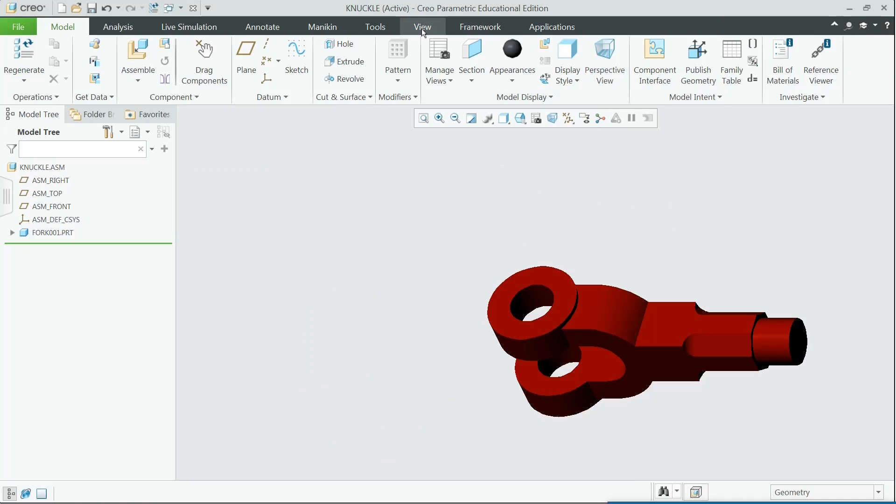
Step: Turn on the display of datum planes and axes together with their name tags
left_click(422, 28)
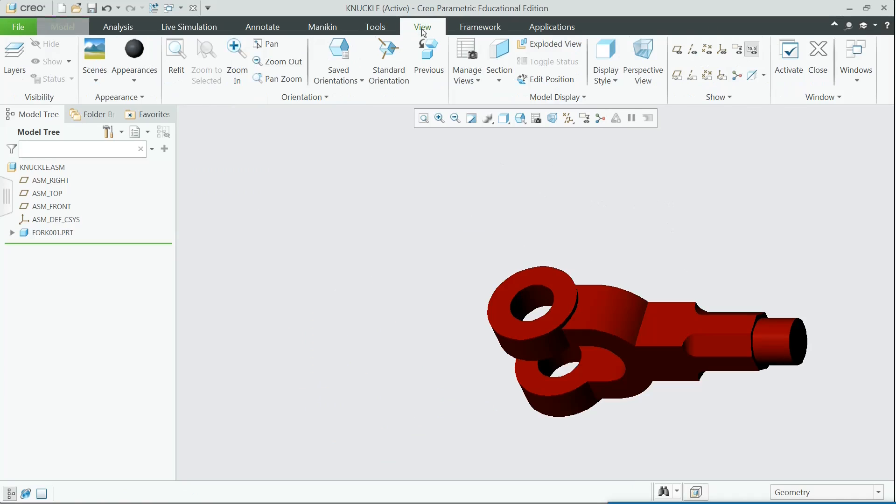
left_click(678, 49)
left_click(677, 75)
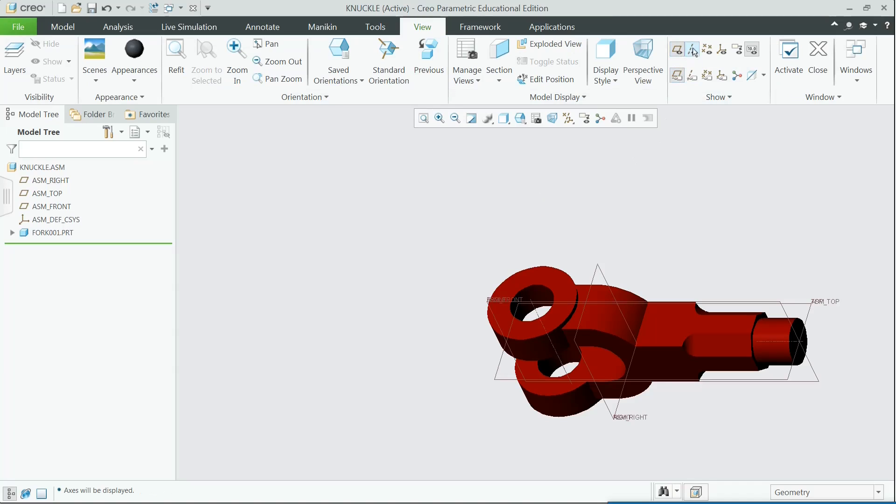
left_click(694, 50)
left_click(691, 76)
Step: Bring eye001.prt into the assembly and move it in front of the fork's open end
left_click(63, 27)
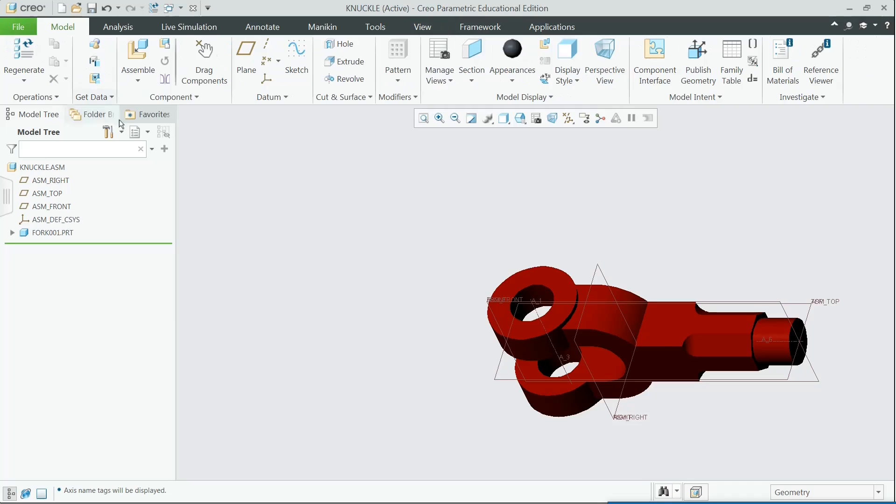
left_click(139, 82)
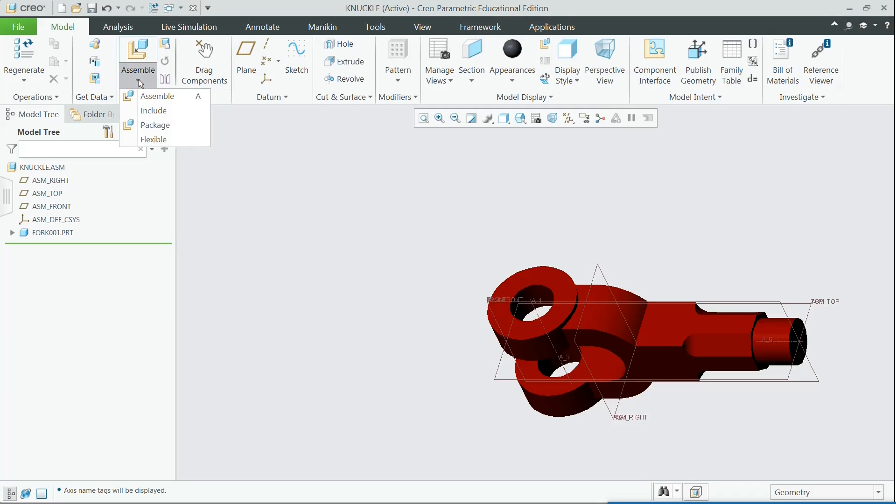
left_click(153, 96)
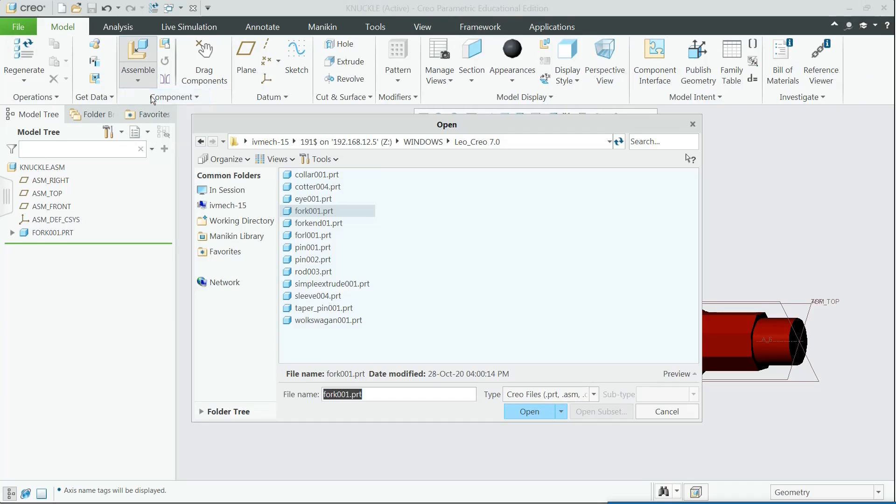
left_click(304, 200)
left_click(532, 412)
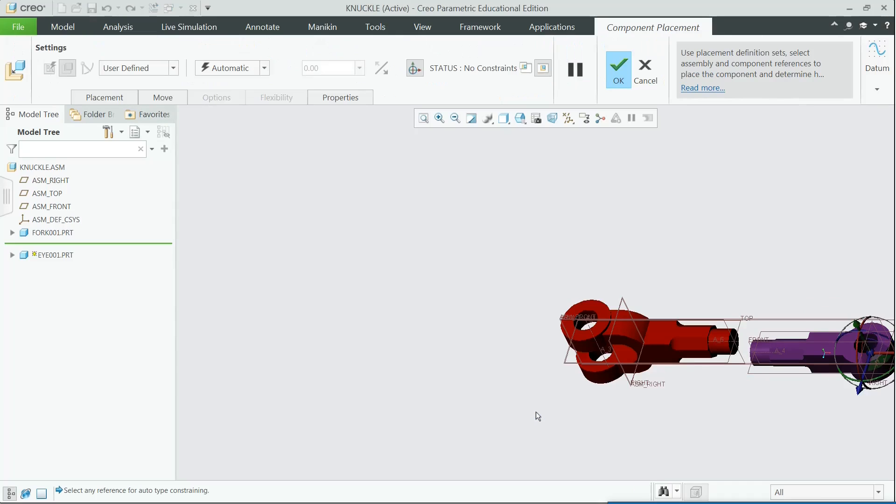
left_click_drag(792, 365, 522, 384)
Step: Constrain the eye's hole axis to the fork's pin-hole axis with a Distance constraint of 0
scroll(582, 396, "down", 5)
scroll(601, 223, "down", 5)
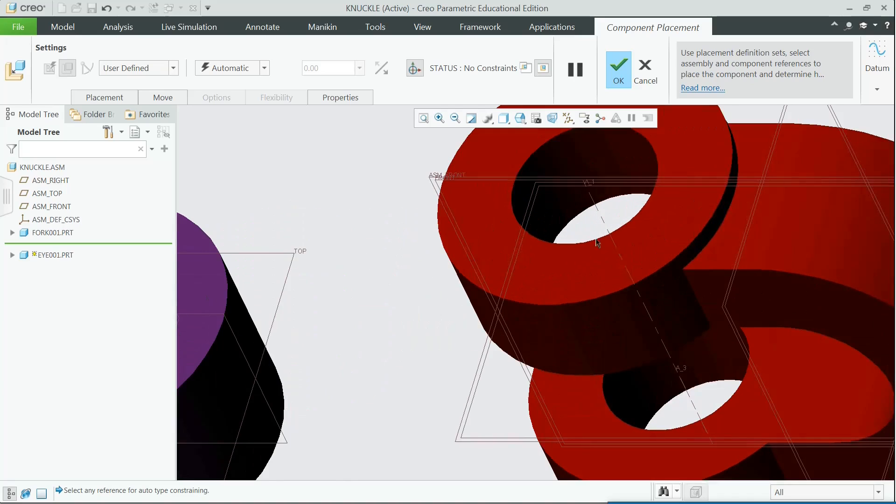
left_click(654, 322)
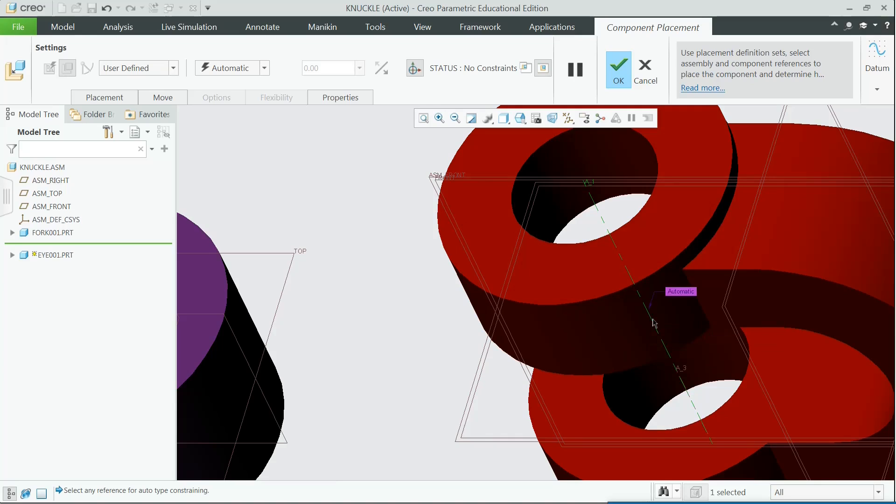
scroll(434, 280, "up", 4)
scroll(254, 312, "down", 5)
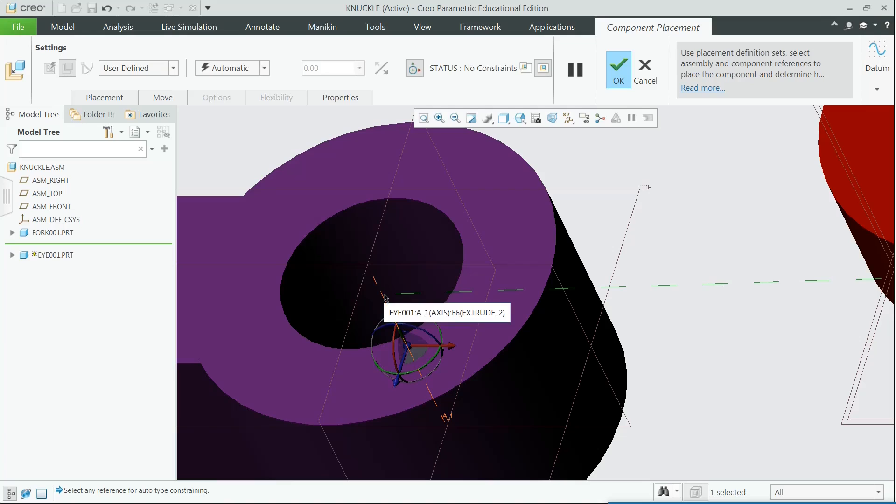
left_click(385, 301)
left_click(259, 68)
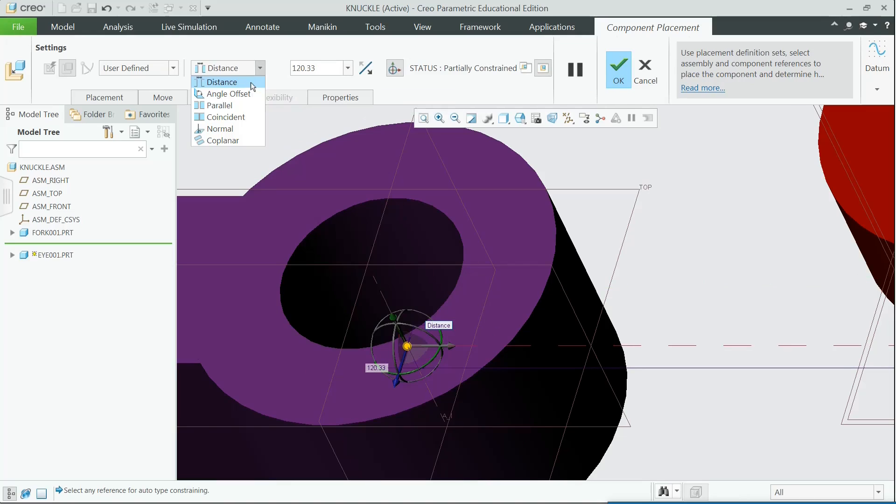
left_click(251, 82)
left_click(329, 67)
type("0")
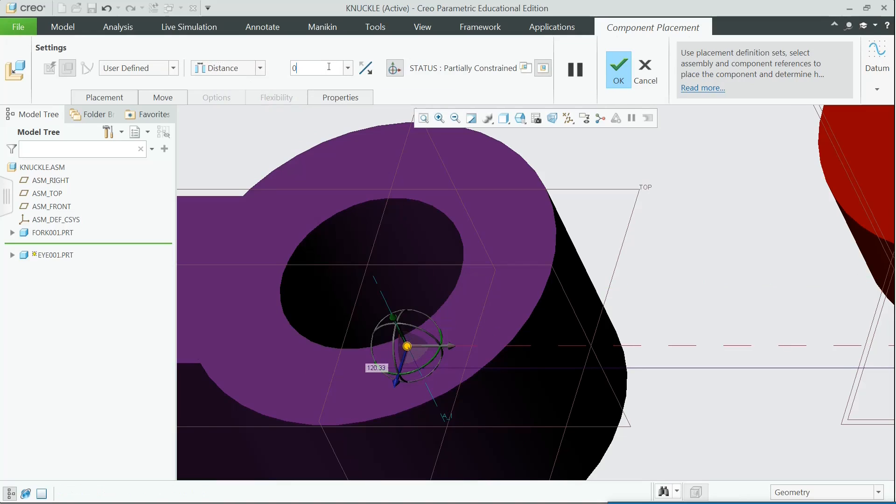
key("Return")
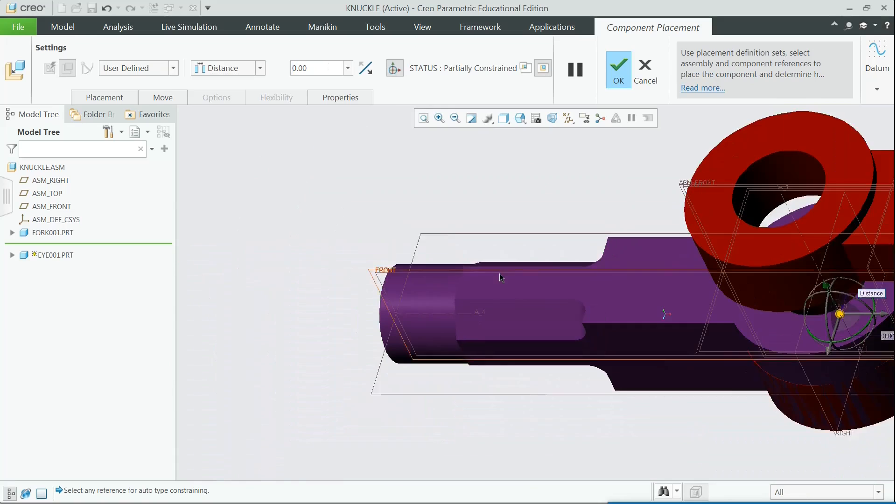
Step: Make the flat face of the eye's round end coincident with the inner face of the fork's arm
scroll(499, 274, "up", 1)
scroll(769, 374, "up", 1)
middle_click_drag(769, 374, 705, 320, "shift")
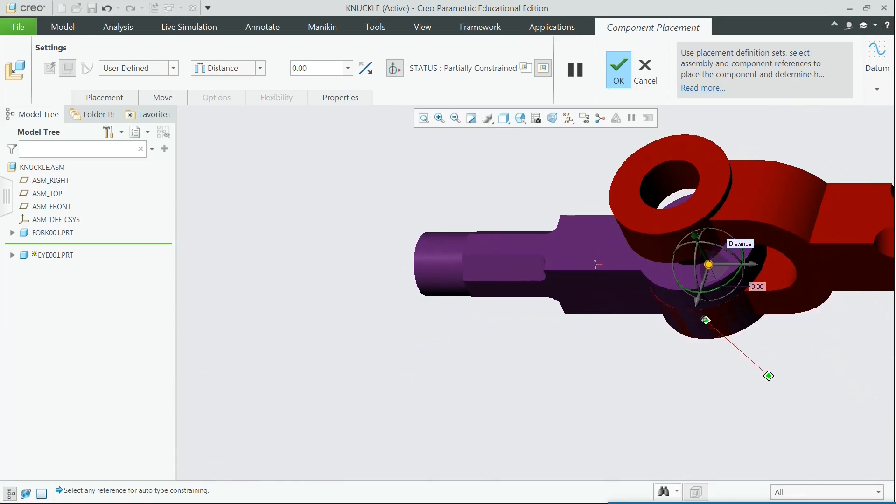
middle_click_drag(695, 285, 700, 267)
scroll(700, 267, "down", 5)
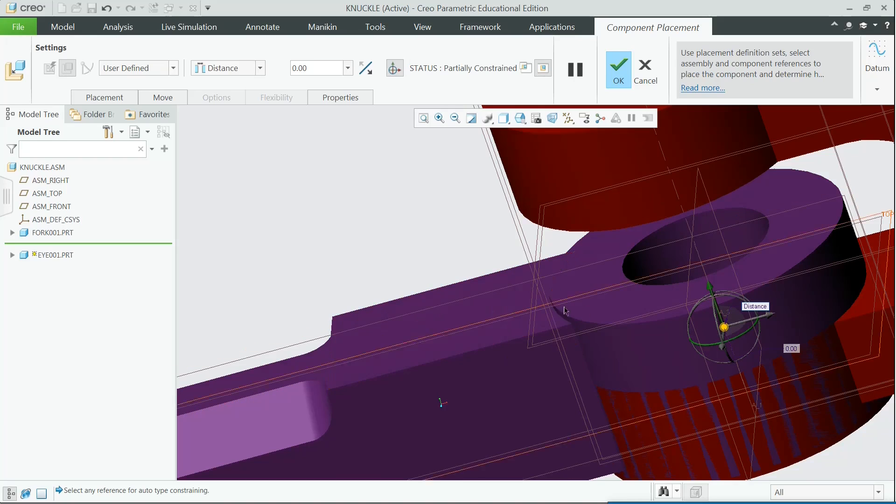
left_click(624, 310)
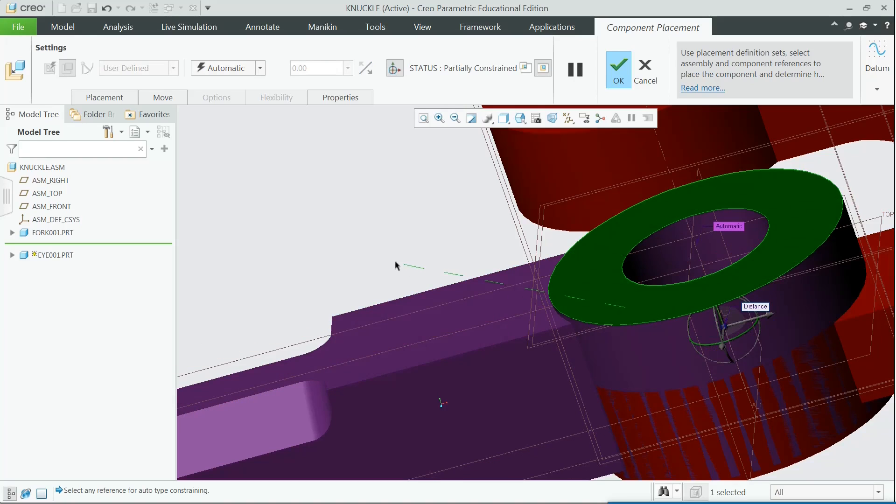
middle_click_drag(398, 260, 390, 210)
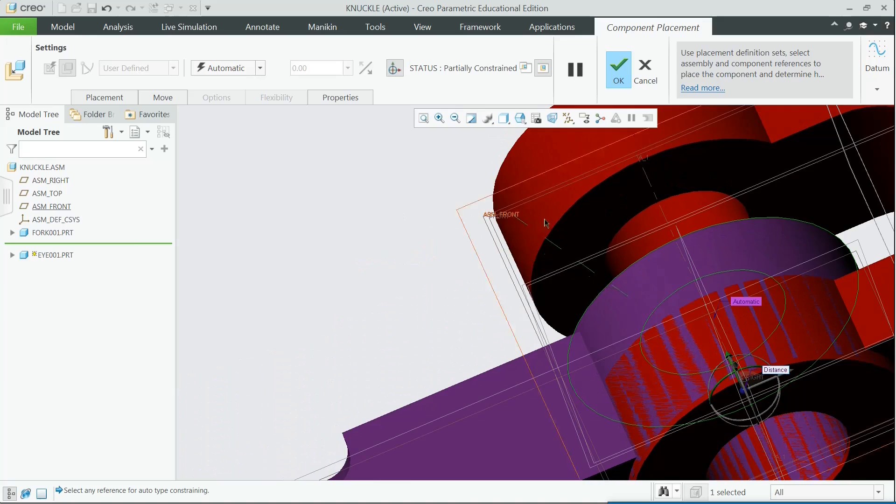
left_click(613, 210)
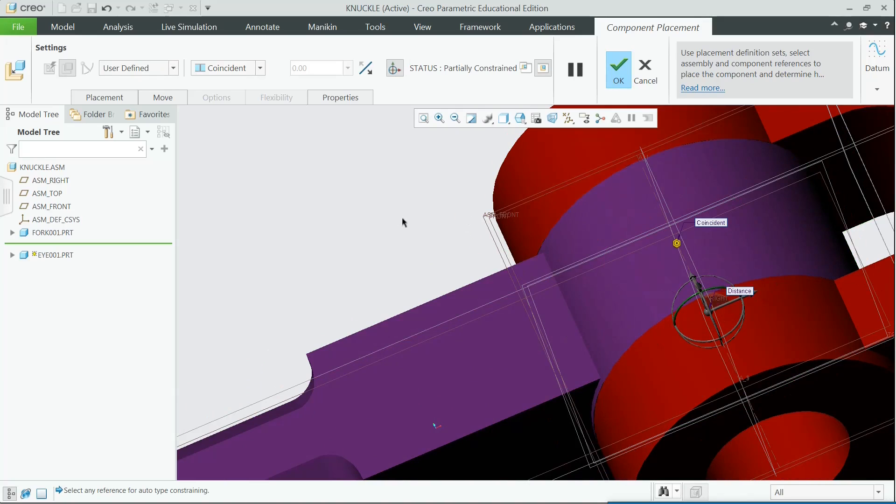
Step: Make the eye's FRONT plane coincident with ASM_FRONT and accept the eye's placement
middle_click_drag(402, 220, 548, 223)
left_click(546, 218)
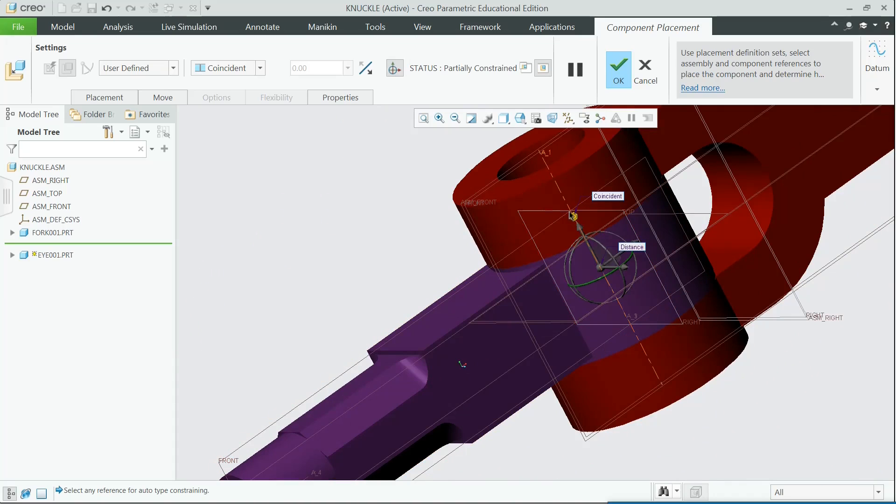
left_click(574, 216)
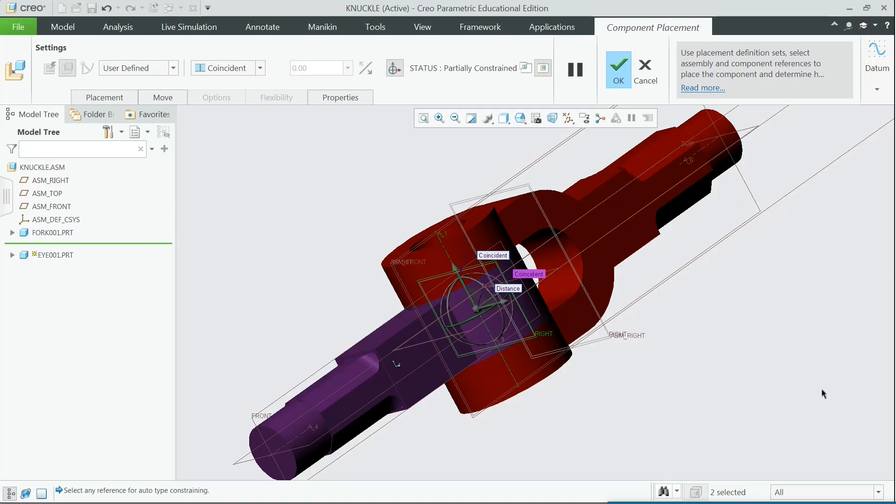
left_click(268, 409)
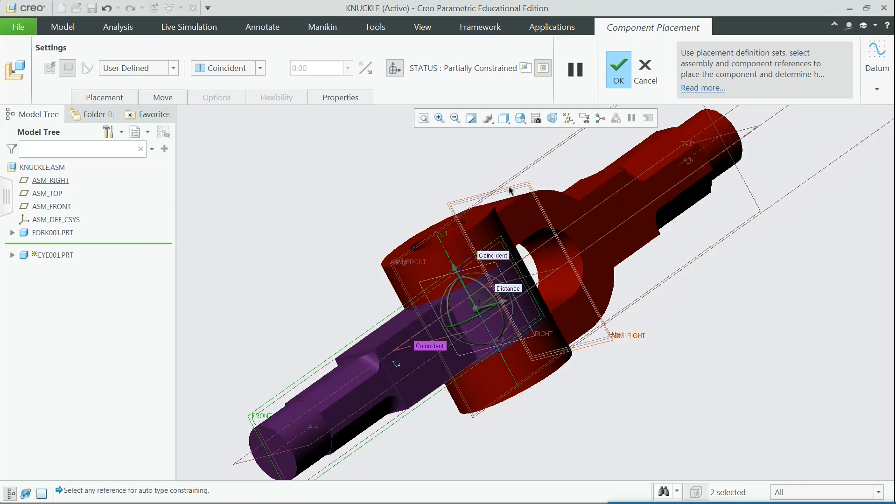
left_click(526, 170)
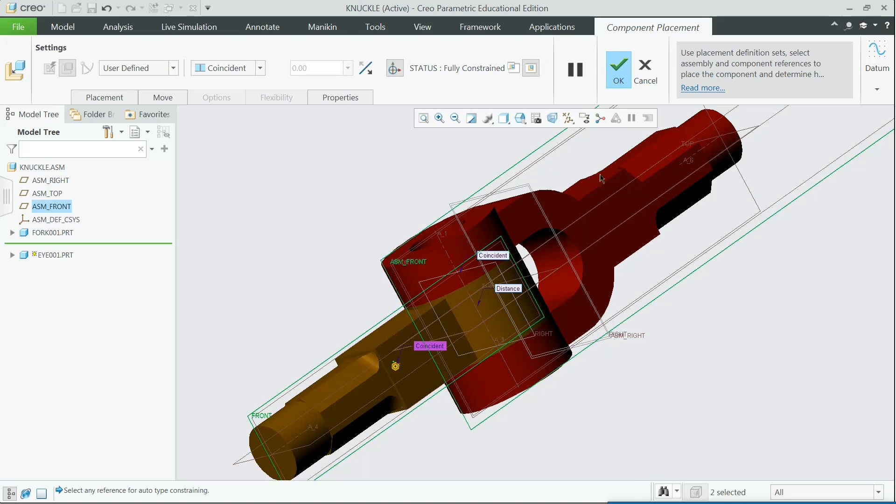
left_click(620, 70)
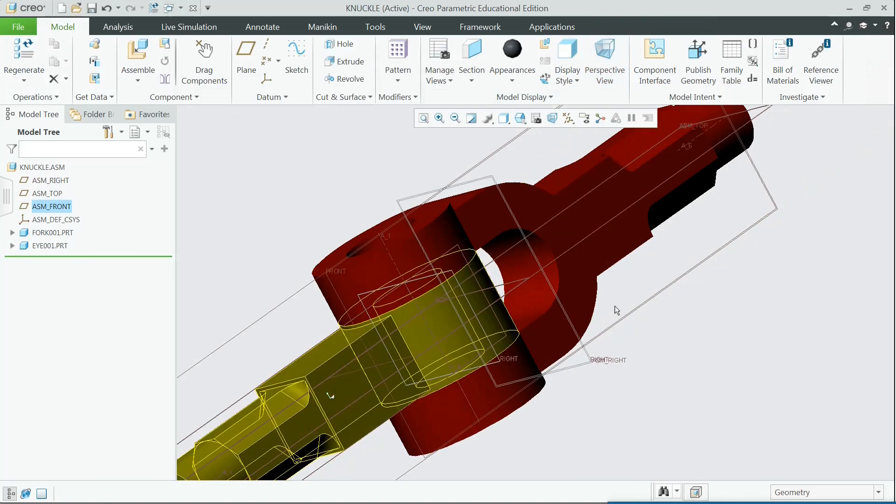
Step: Bring pin002.prt into the assembly as the next component
middle_click_drag(610, 286, 526, 341)
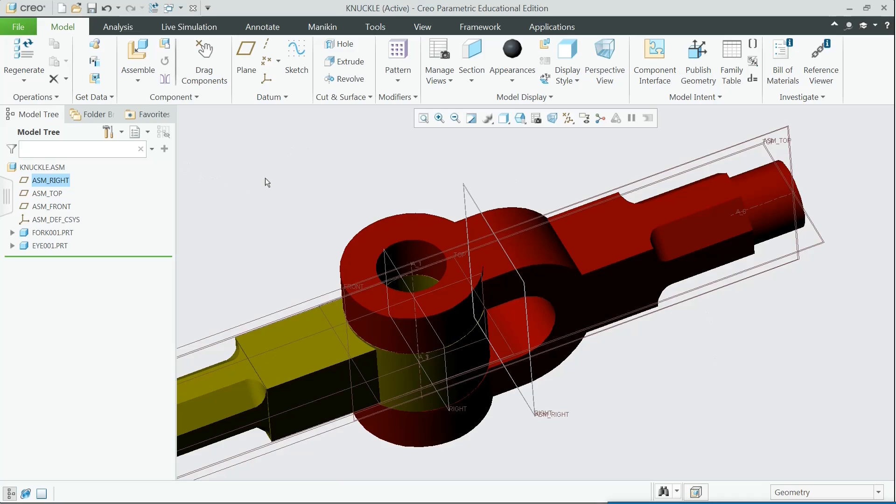
left_click(140, 80)
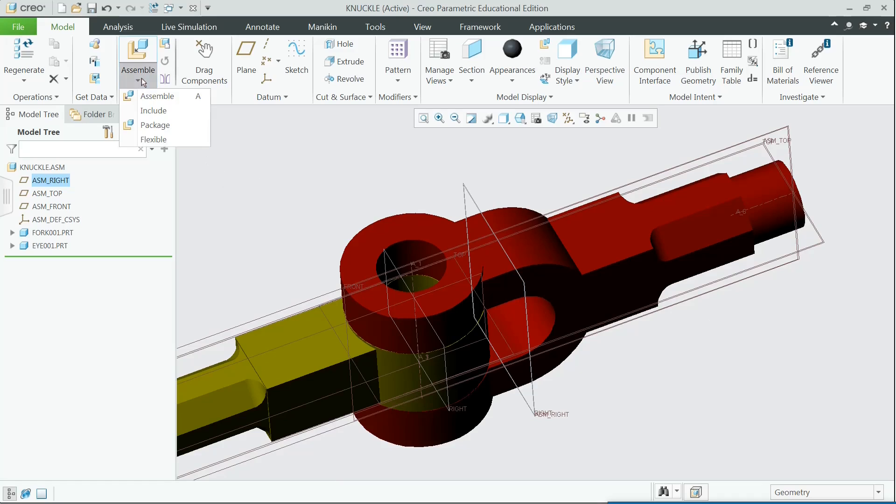
left_click(156, 99)
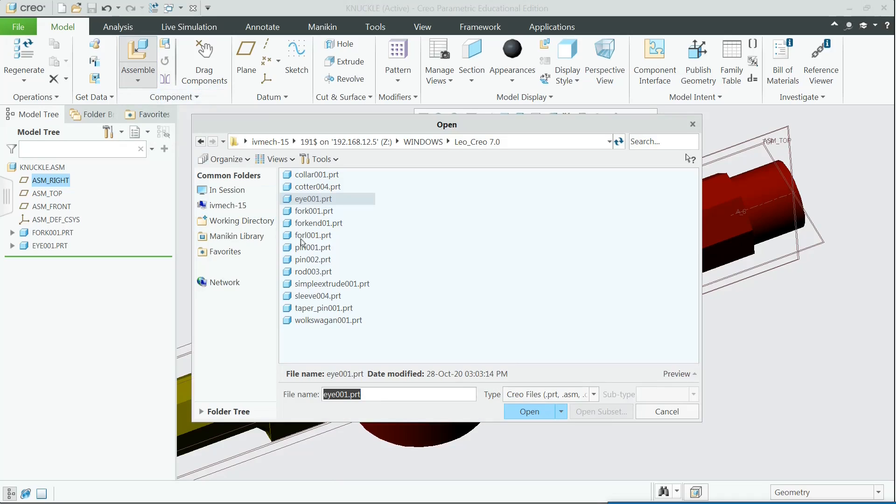
left_click(326, 260)
left_click(522, 413)
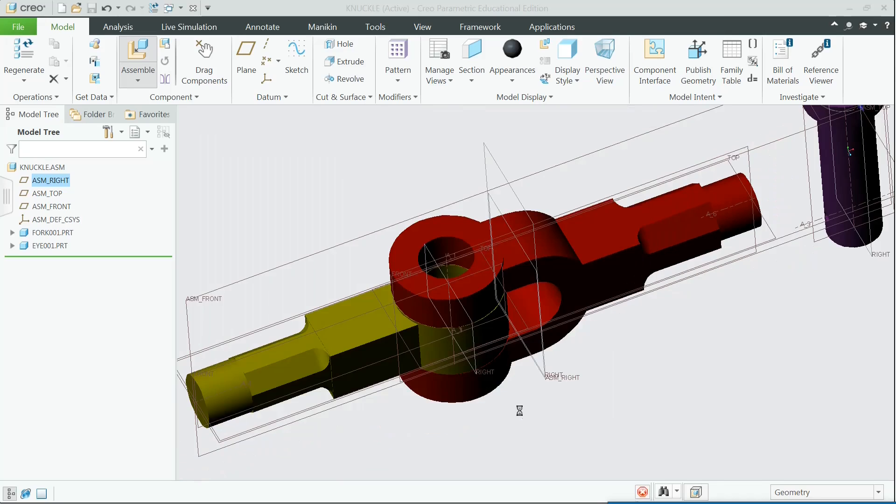
Step: Make the pin's axis coincident with the axis of the fork's pin hole
middle_click_drag(660, 358, 600, 420, "shift")
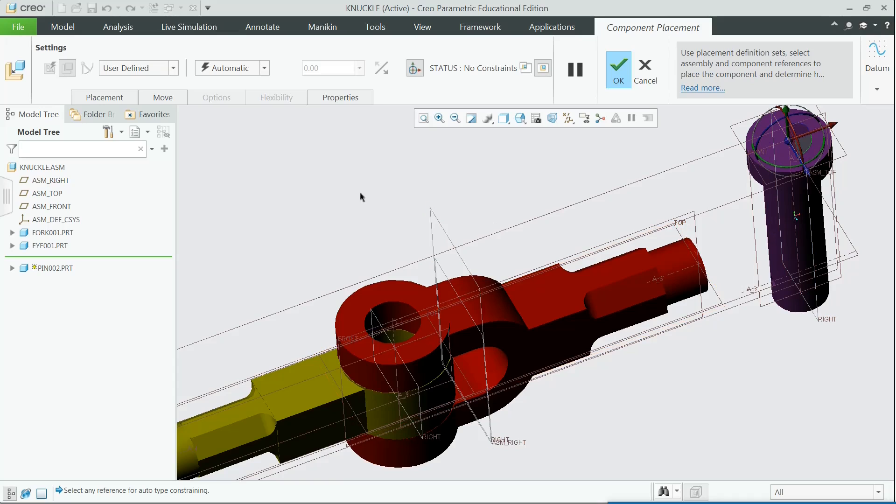
left_click(792, 197)
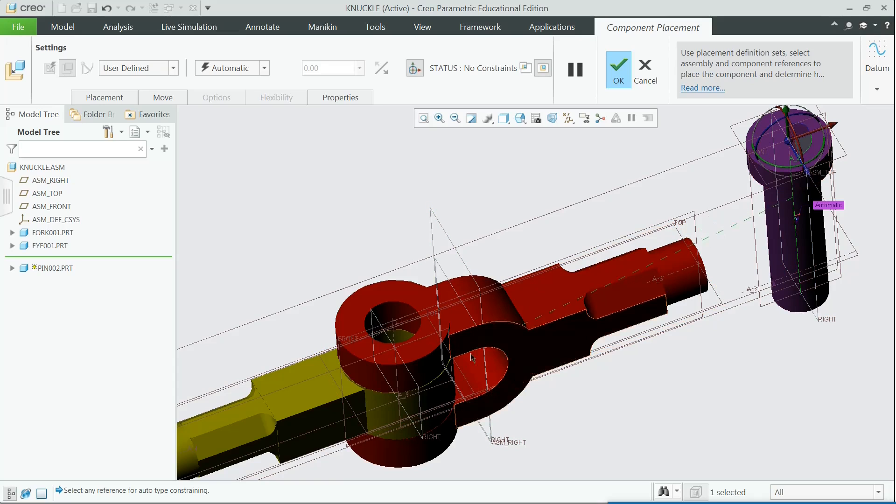
left_click(397, 375)
left_click(260, 68)
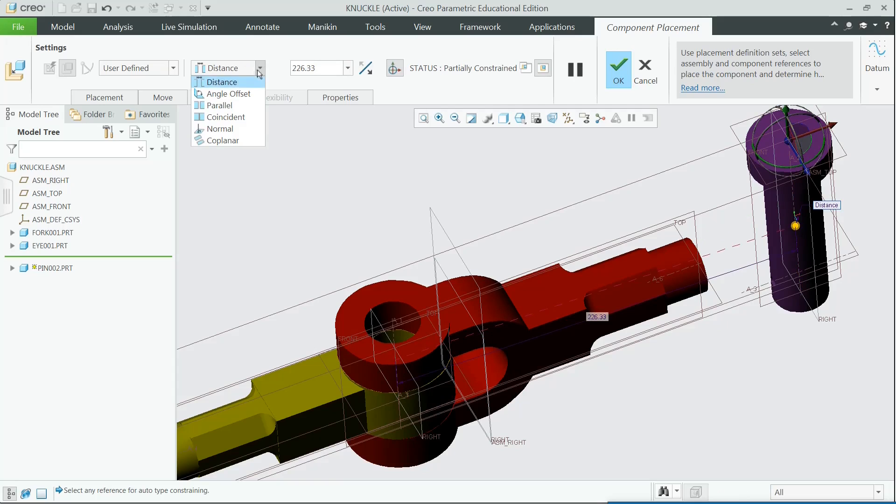
left_click(238, 116)
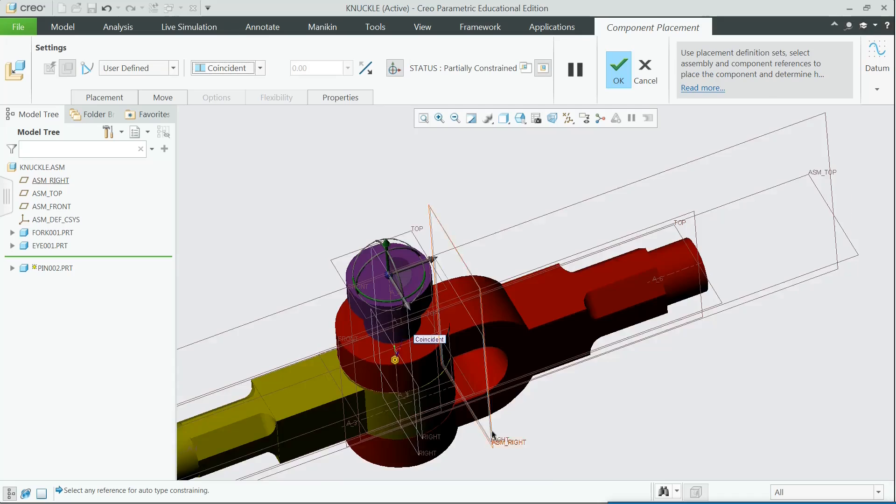
Step: Make the underside of the pin's head coincident with the fork's upper outer face and accept the pin's placement
scroll(399, 397, "down", 3)
mouse_move(398, 398)
middle_mouse_down("shift")
mouse_move(394, 263)
mouse_move(396, 293)
middle_mouse_up("shift")
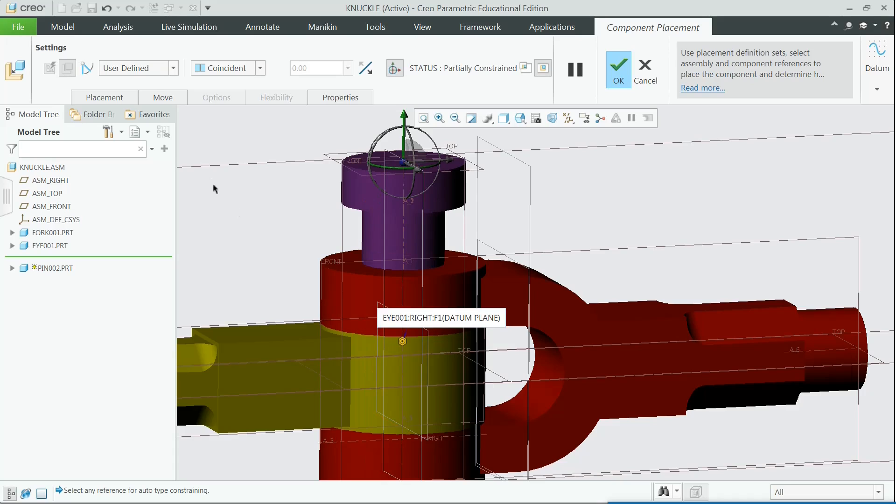
middle_click_drag(320, 237, 325, 253)
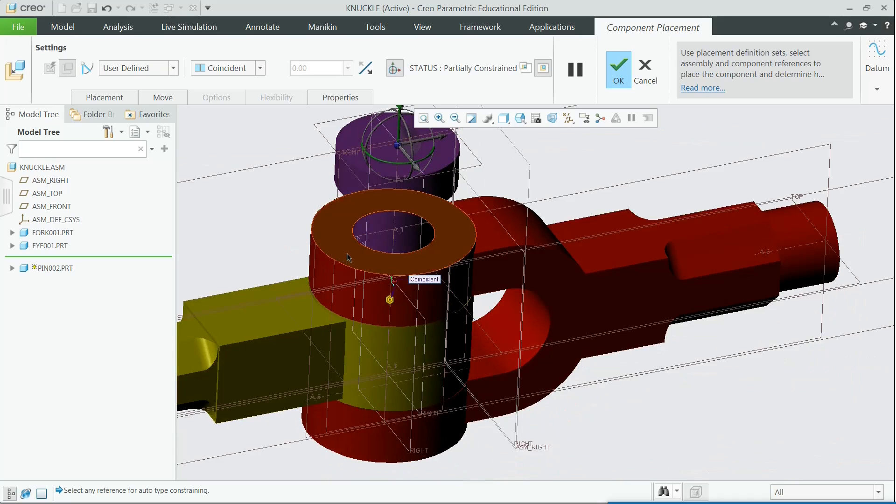
left_click(327, 248)
middle_click_drag(270, 227, 280, 174)
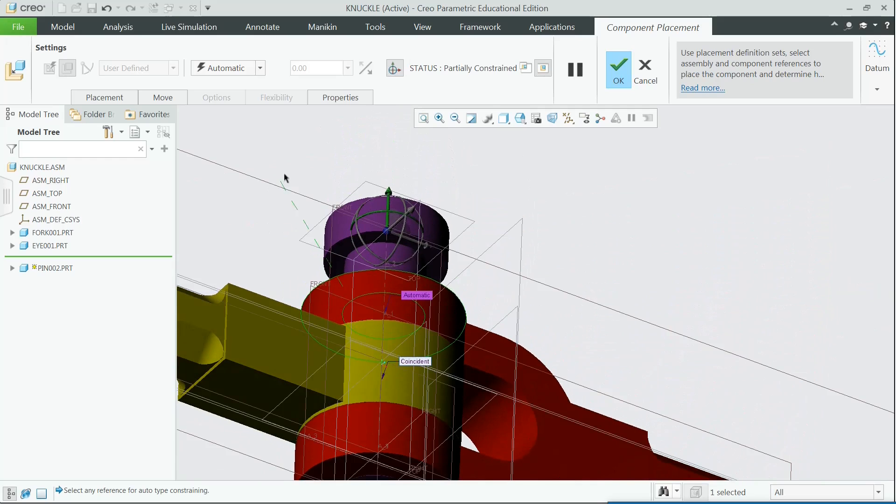
left_click(342, 251)
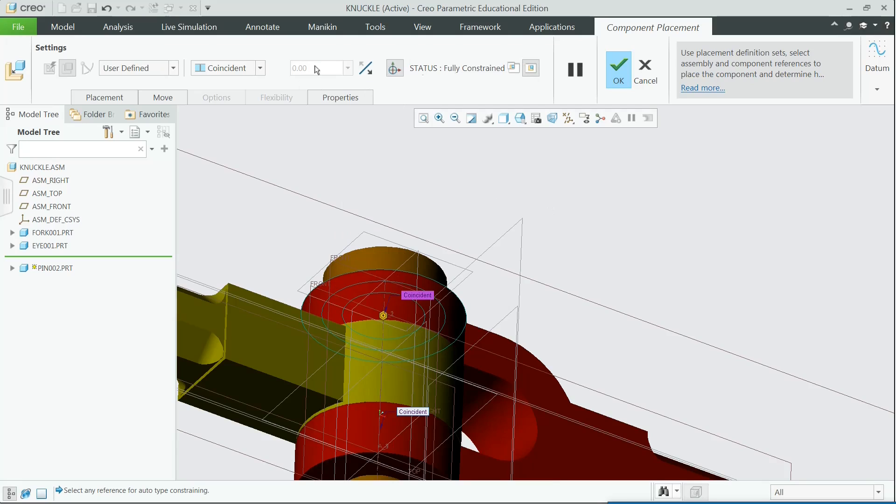
left_click(620, 74)
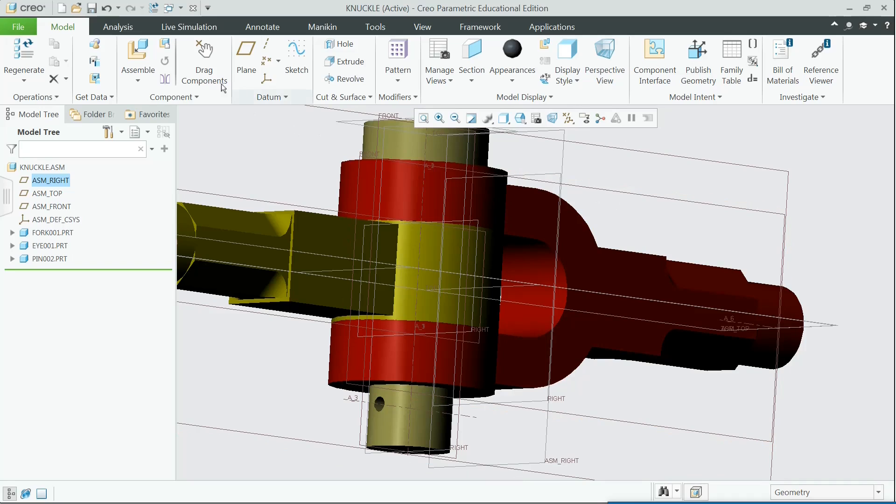
Step: Bring collar001.prt into the assembly and move it closer to the lower end of the pin
left_click(139, 81)
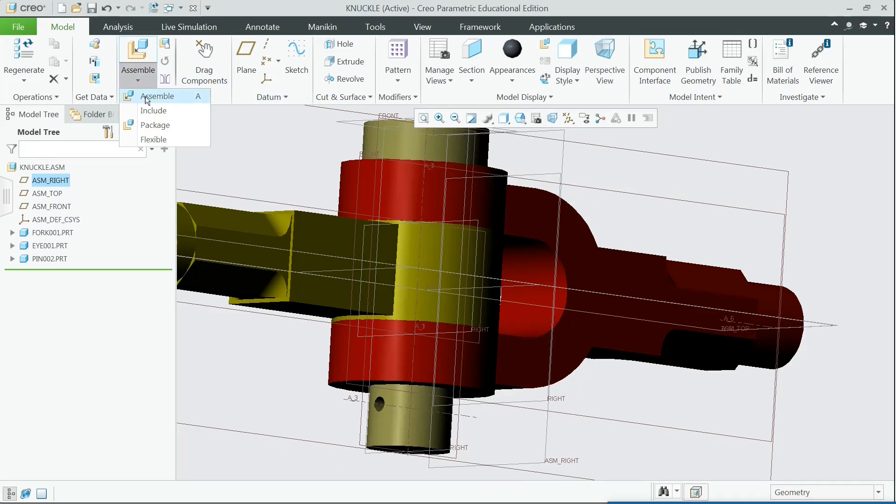
left_click(147, 98)
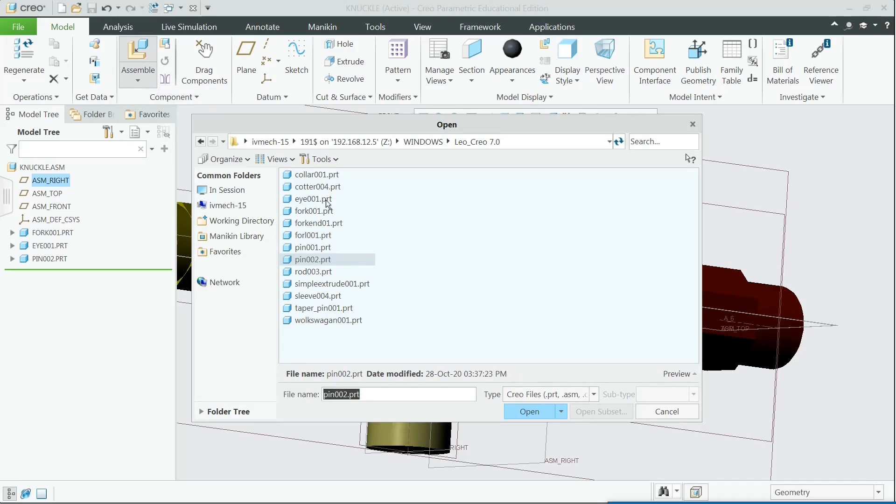
left_click(316, 175)
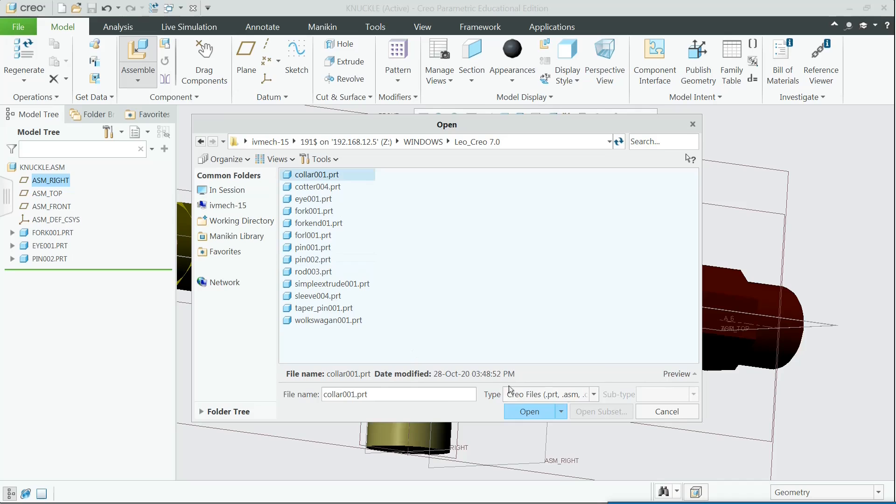
left_click(529, 412)
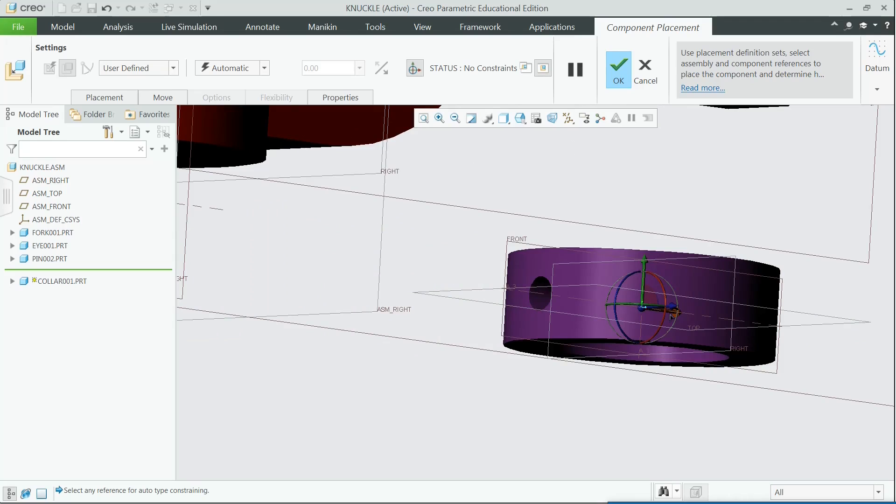
left_click_drag(669, 313, 435, 281)
Step: Make the collar's inner bore surface coincident with the pin's outer cylindrical surface
middle_click_drag(431, 376, 761, 295, "shift")
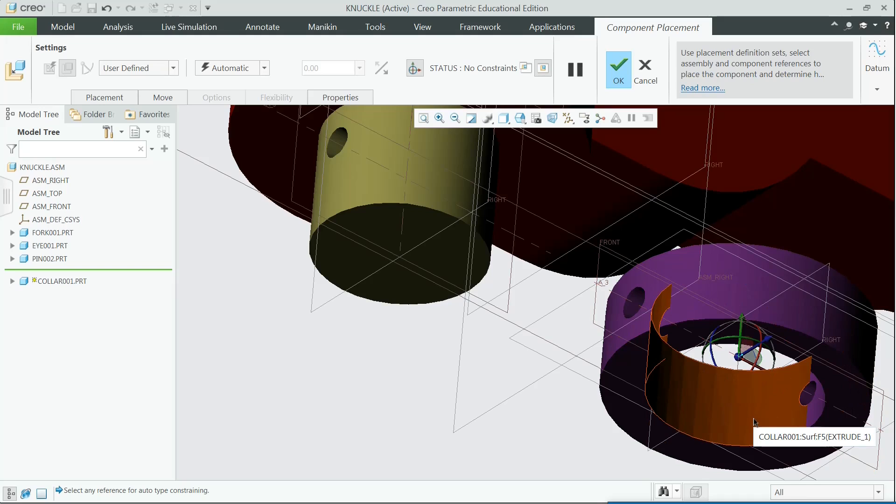
left_click(754, 418)
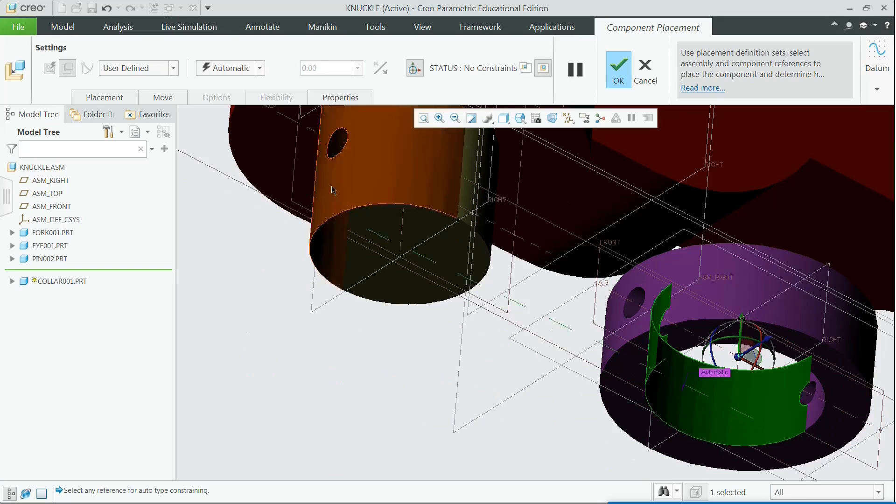
left_click(381, 169)
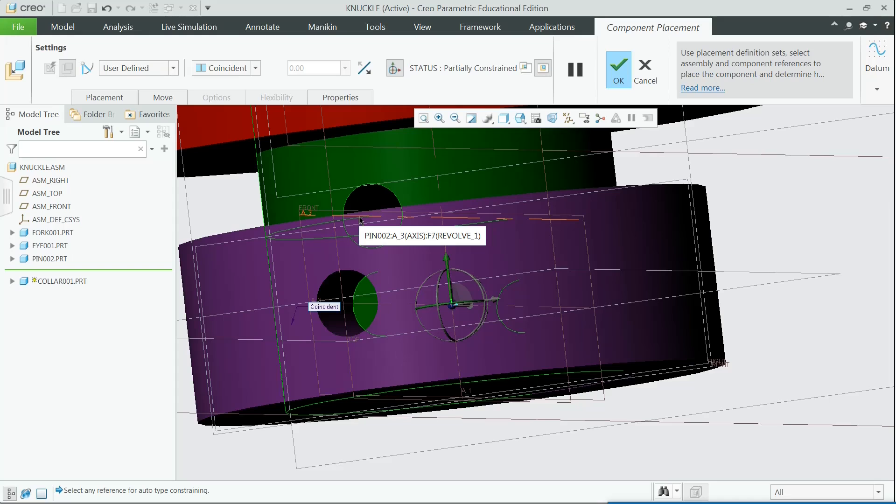
Step: Orient the collar's cross-hole axis to the pin's cross-hole axis and accept the collar's placement
left_click(360, 219)
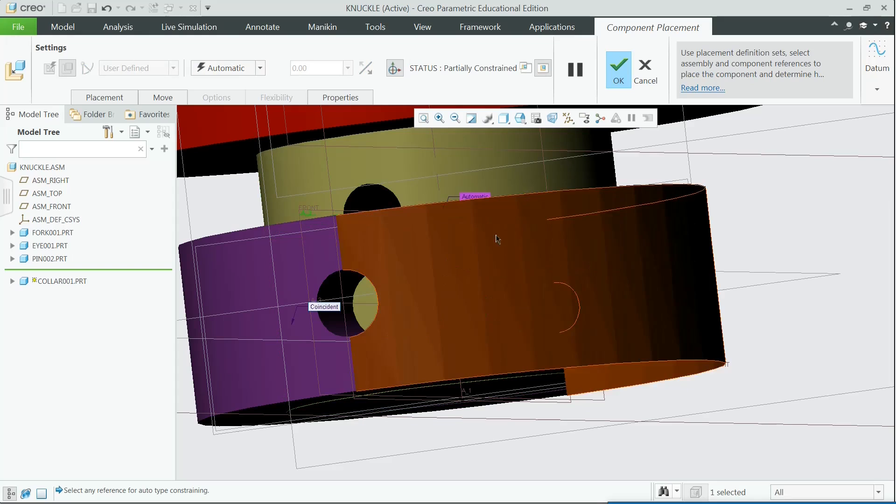
left_click(523, 306)
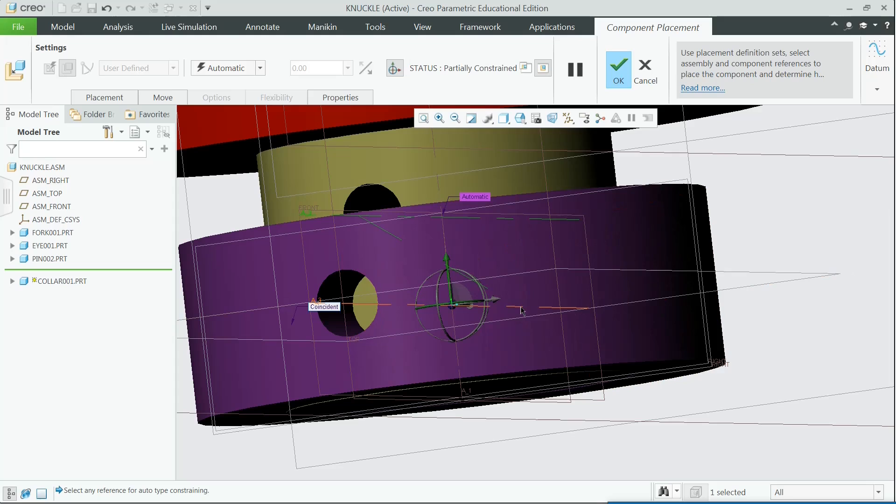
left_click(521, 309)
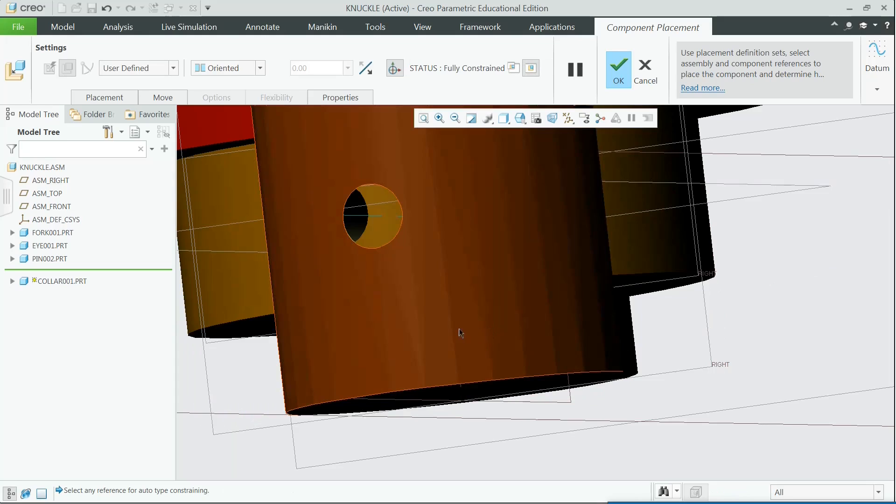
middle_click_drag(441, 344, 673, 345)
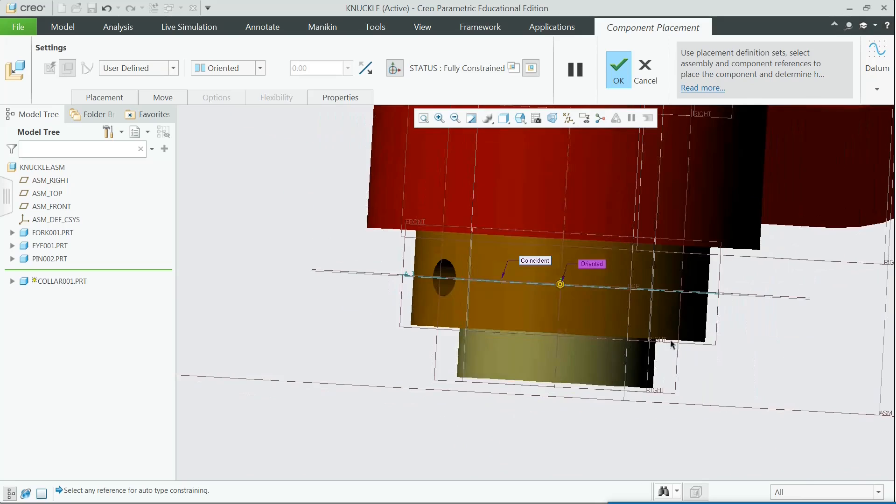
middle_click_drag(766, 324, 698, 371, "shift")
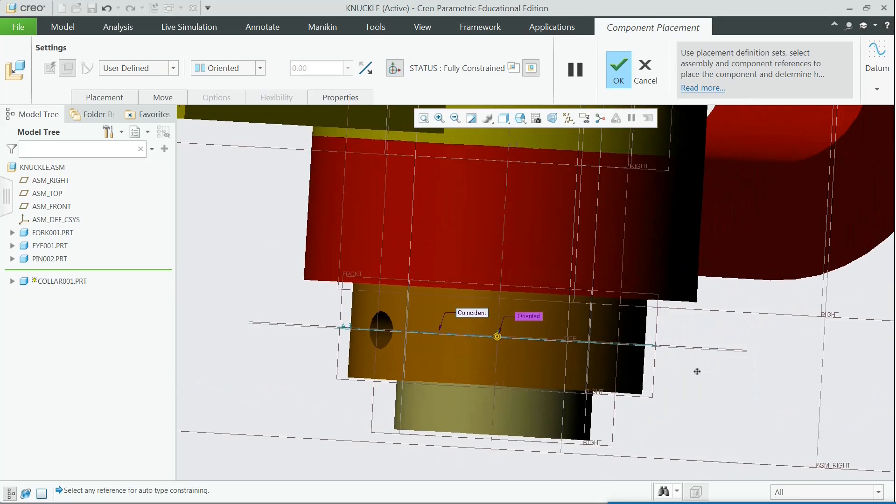
left_click(619, 70)
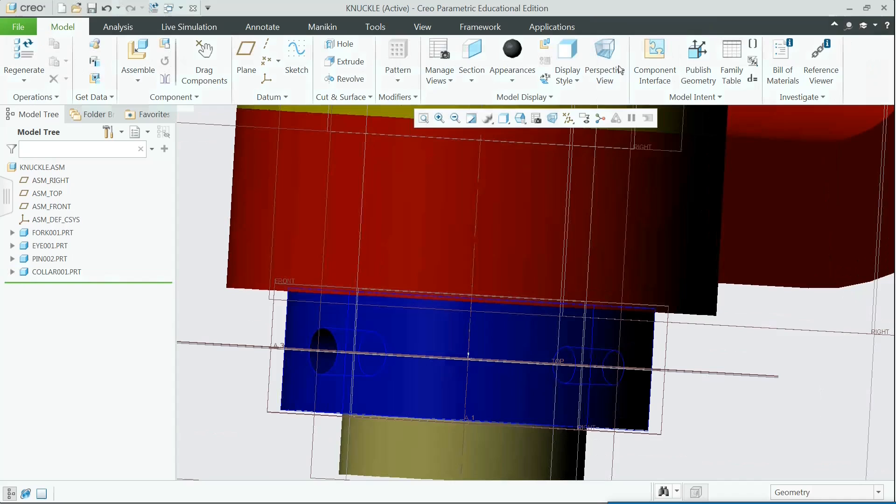
Step: Bring taper_pin001.prt into the assembly and switch to a saved view orientation that shows the whole joint
left_click(138, 82)
left_click(157, 97)
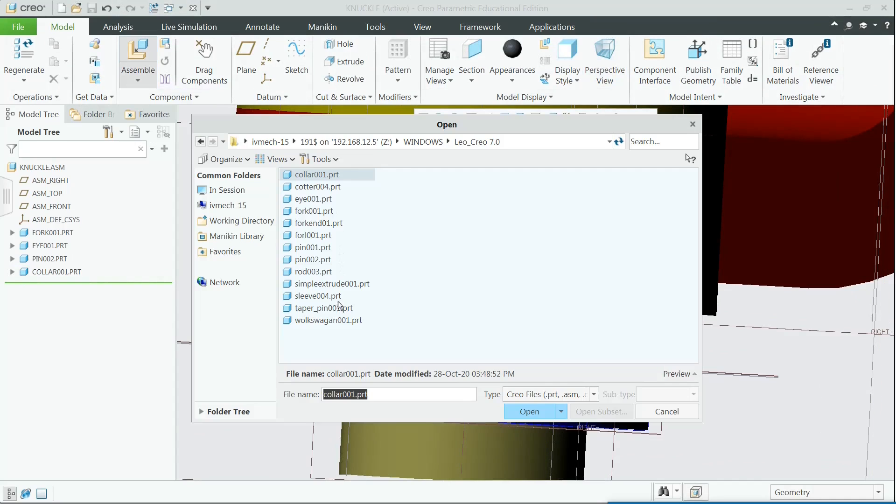
left_click(332, 309)
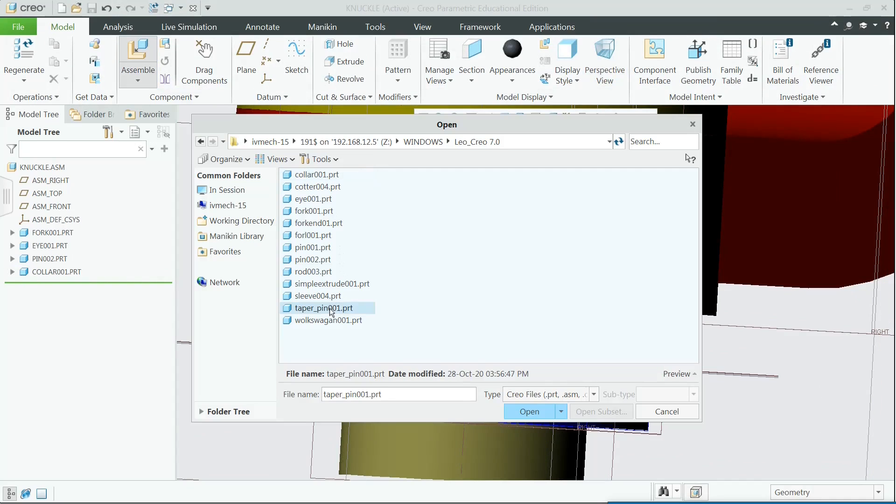
left_click(523, 413)
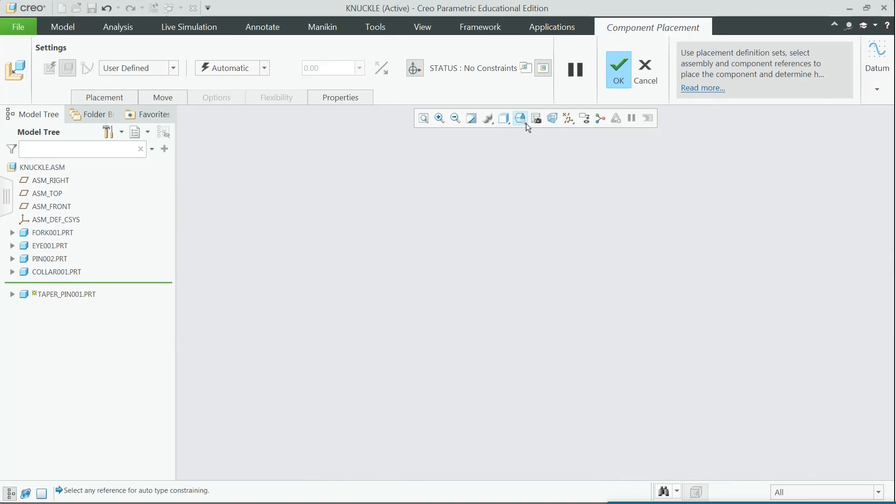
left_click(525, 123)
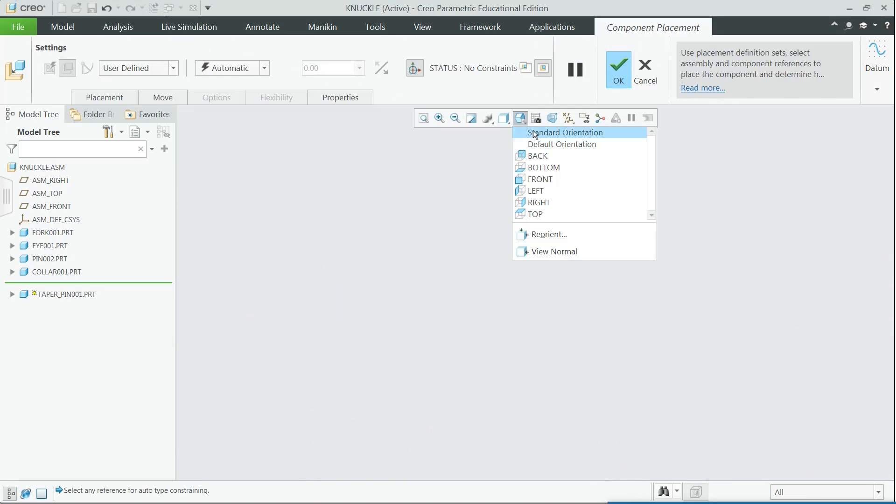
left_click(526, 221)
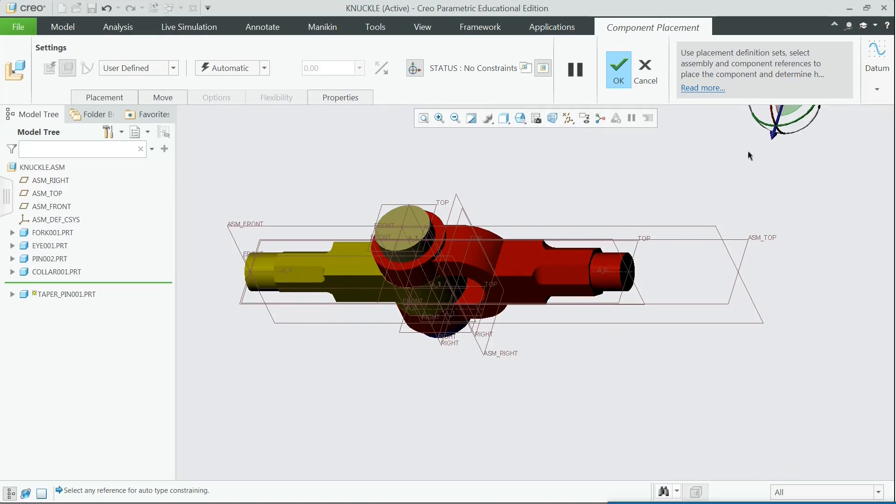
Step: Move the taper pin from its insertion position to the free space near the collar at the pin's lower end
left_click_drag(779, 118, 580, 422)
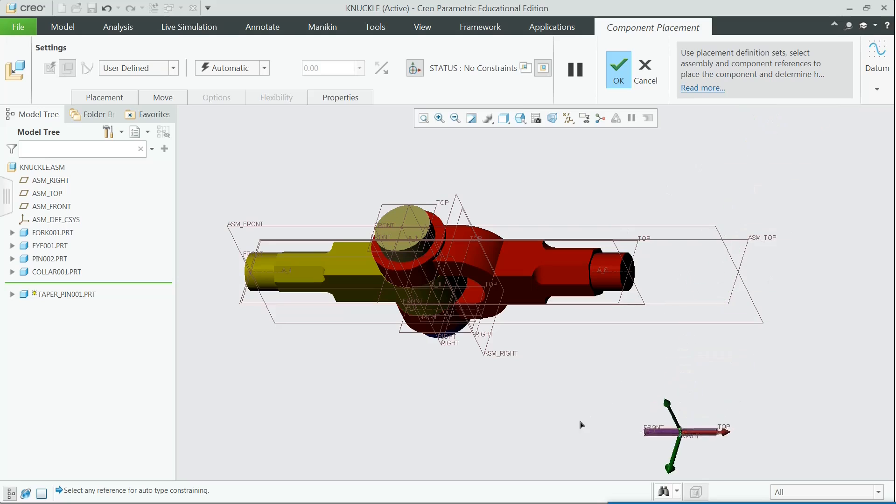
left_click_drag(709, 440, 486, 440)
left_click_drag(444, 406, 413, 344)
middle_click_drag(495, 347, 432, 317)
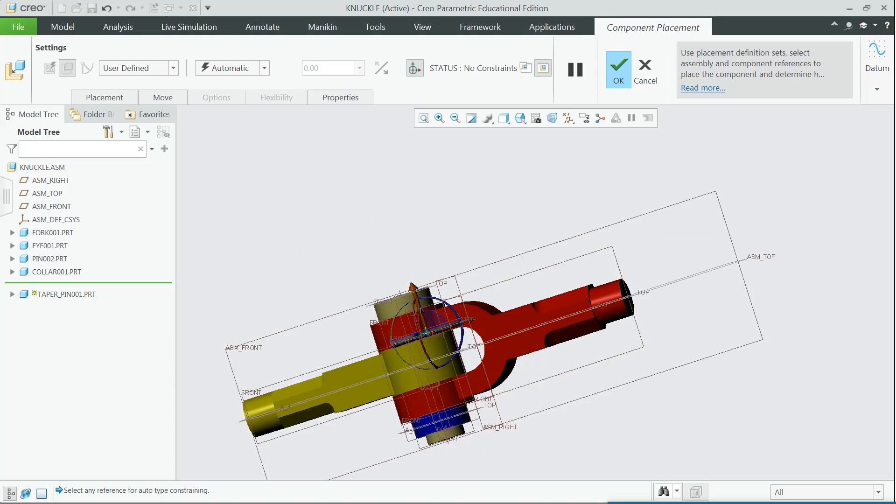
left_click_drag(414, 292, 466, 455)
middle_click_drag(545, 436, 537, 288, "shift")
scroll(465, 329, "down", 2)
middle_click_drag(465, 325, 404, 370)
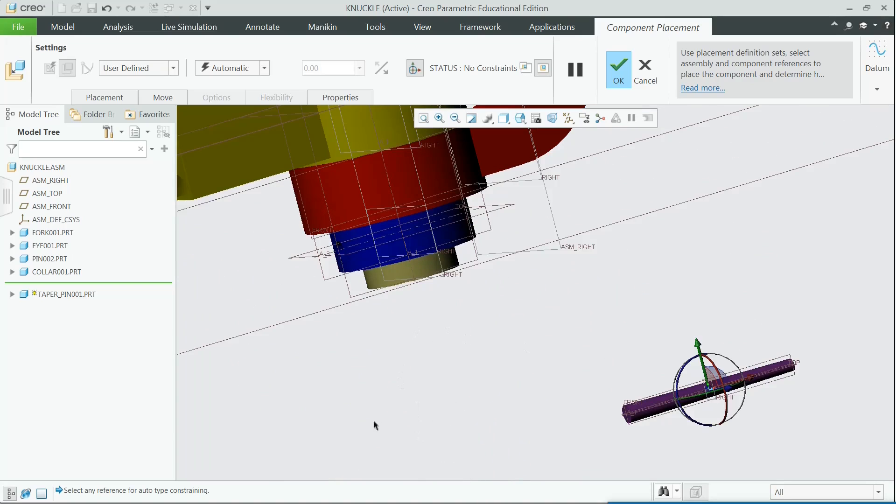
Step: Constrain the taper pin to the axis of the collar's cross hole with a Coincident constraint
left_click(395, 237)
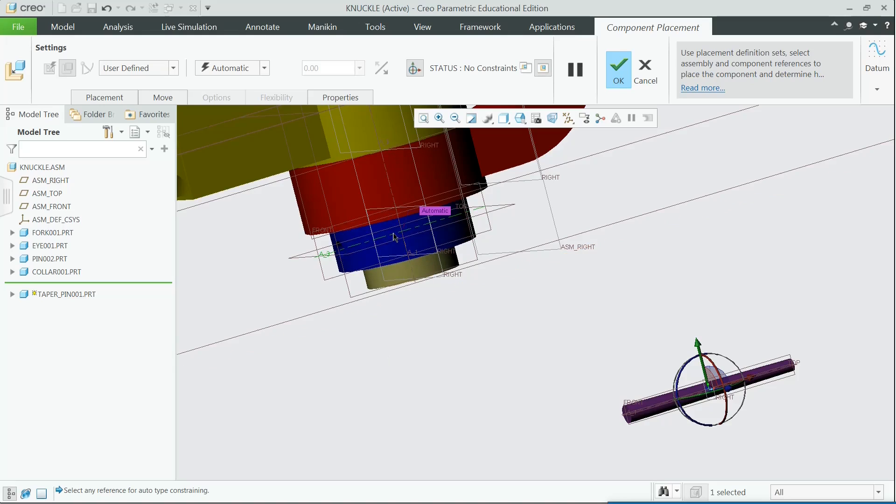
left_click(658, 407)
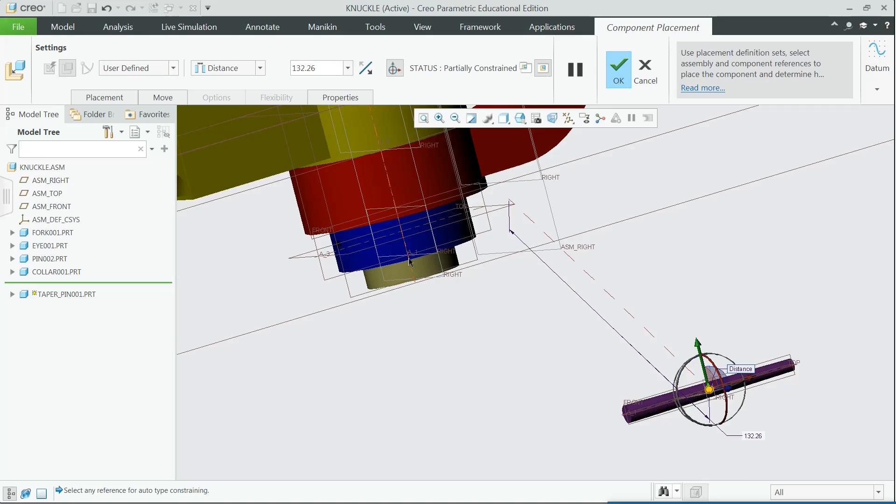
left_click(262, 68)
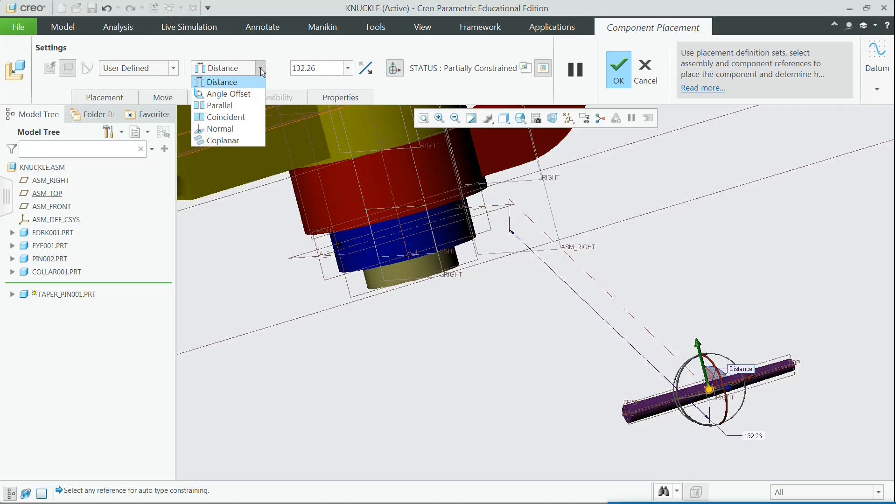
left_click(239, 117)
Step: Constrain the taper pin's RIGHT plane to the eye's RIGHT plane at a distance of 0 and accept the placement
left_click(589, 305)
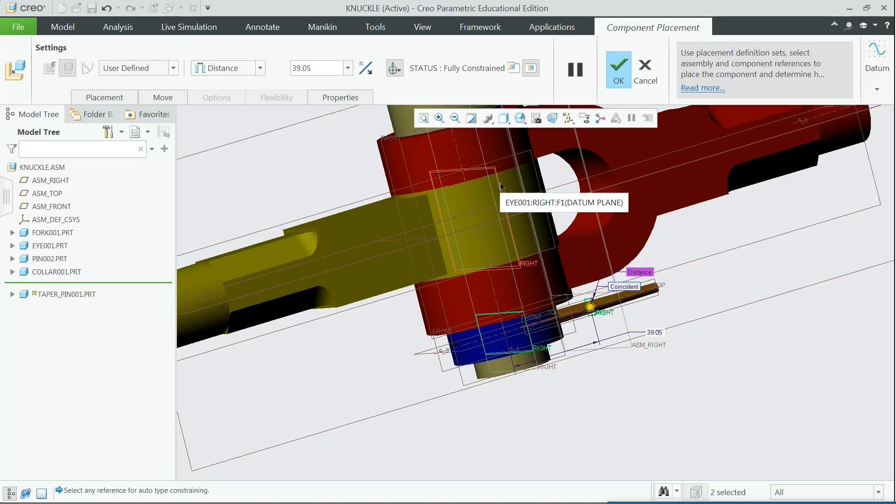
left_click(328, 73)
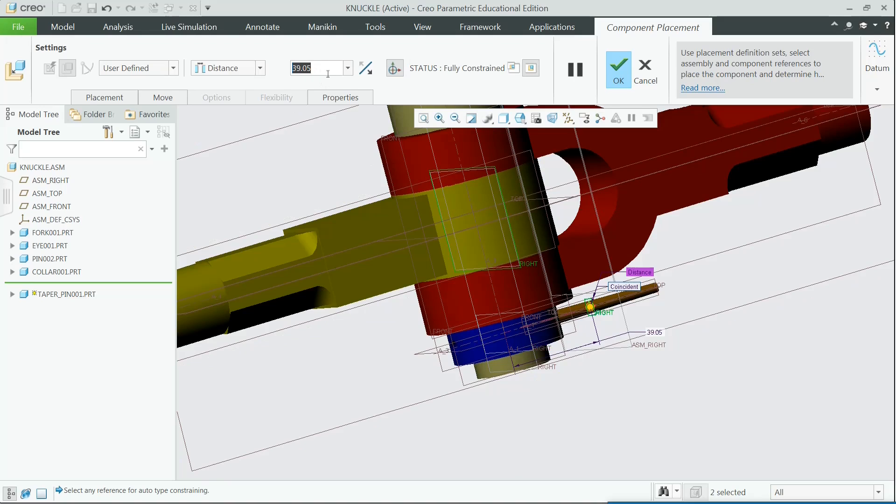
type("0")
key("Return")
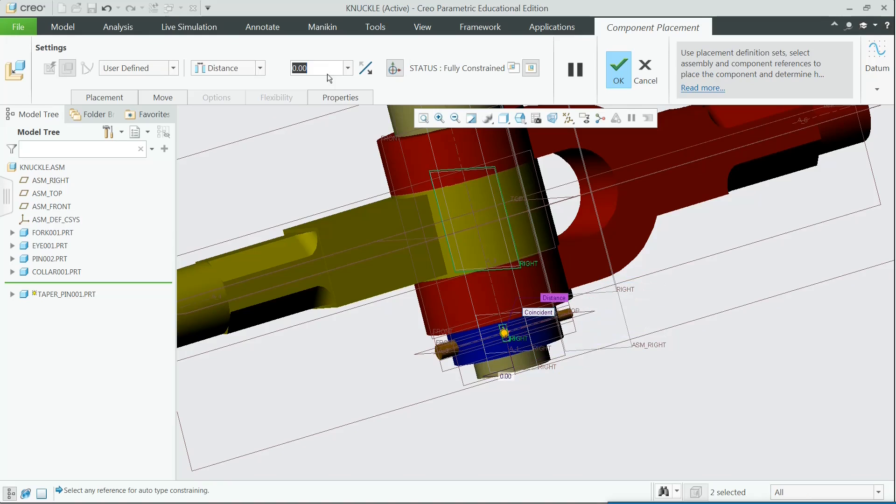
scroll(518, 337, "down", 5)
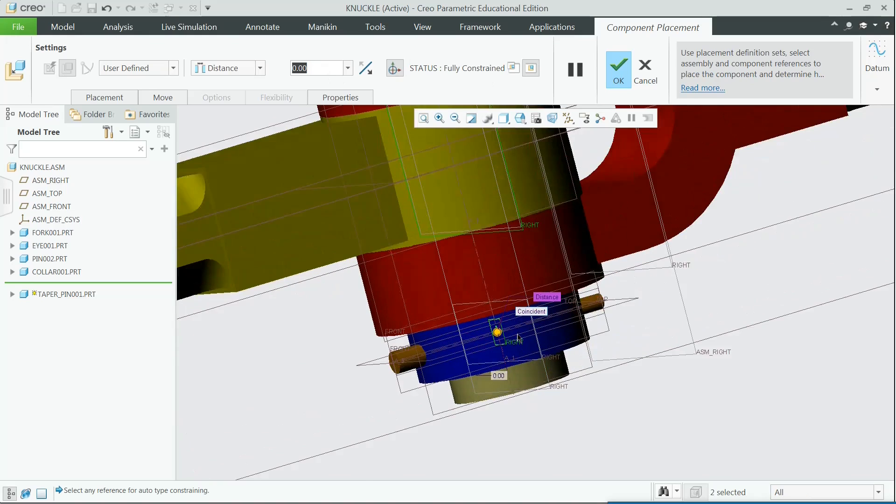
scroll(519, 337, "down", 2)
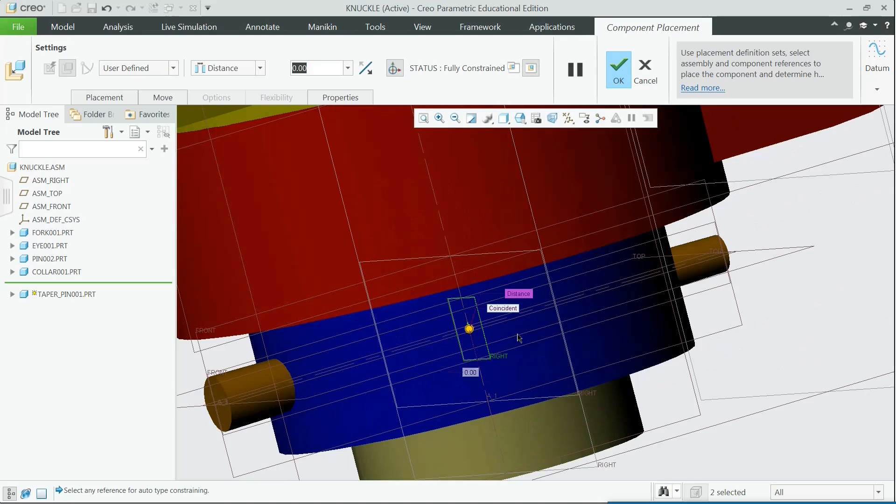
scroll(519, 337, "up", 7)
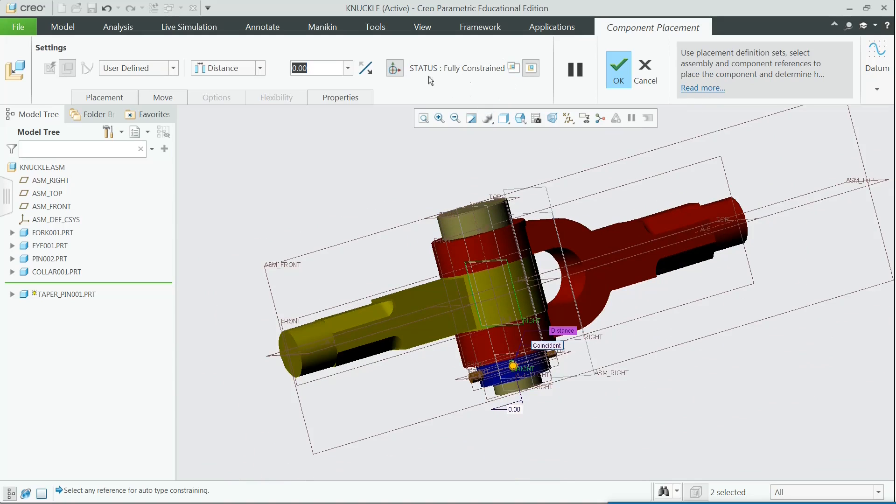
left_click(621, 73)
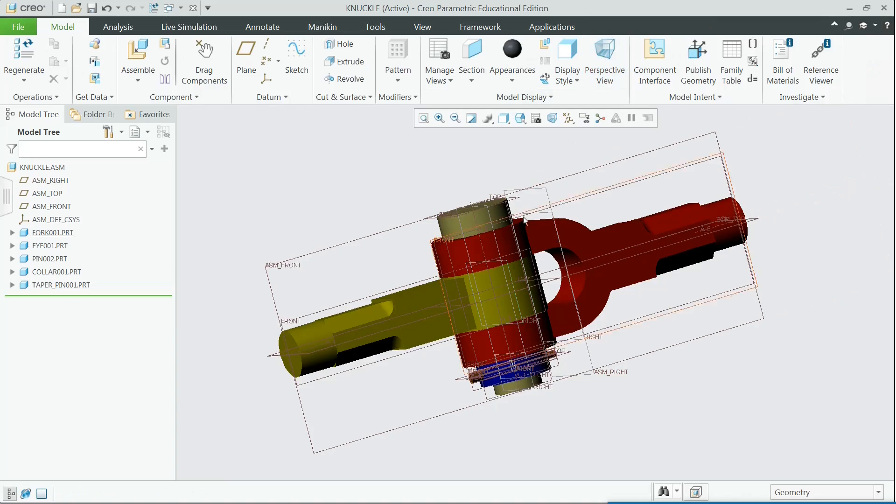
Step: Hide the datum planes, the axes and their name tags, and inspect the finished knuckle joint
scroll(524, 220, "down", 5)
scroll(526, 254, "up", 4)
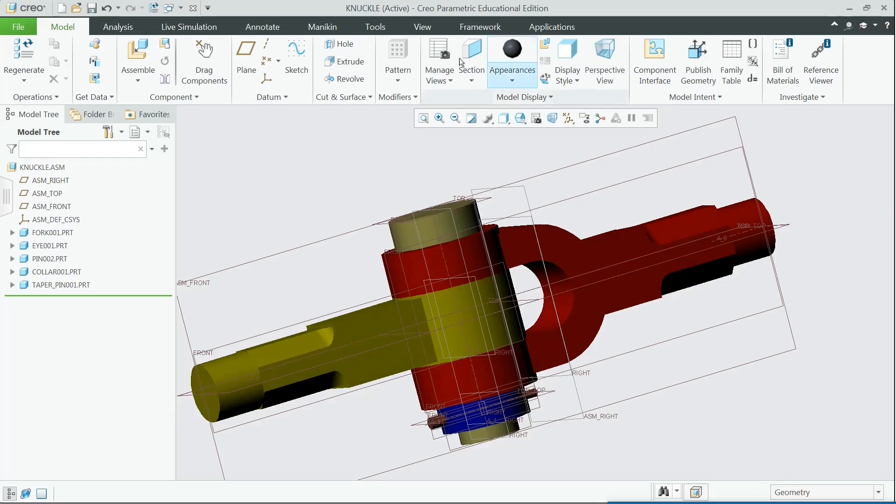
left_click(423, 27)
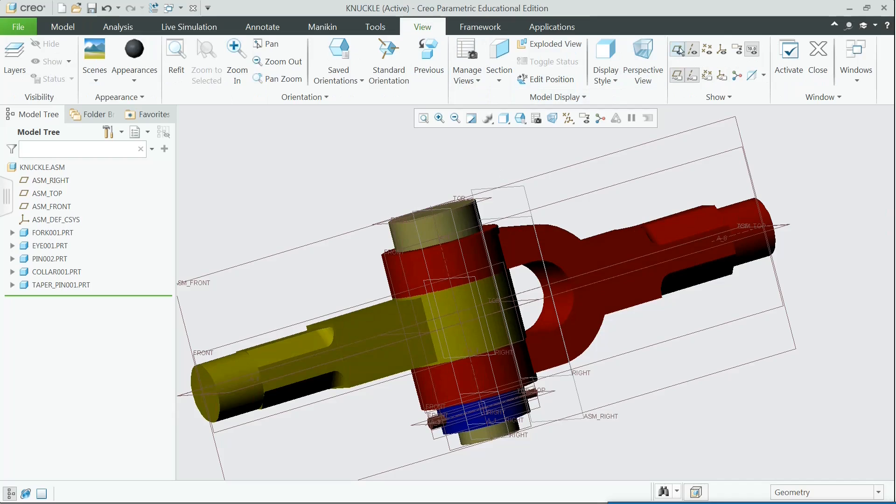
left_click(677, 49)
left_click(678, 75)
left_click(692, 49)
left_click(693, 75)
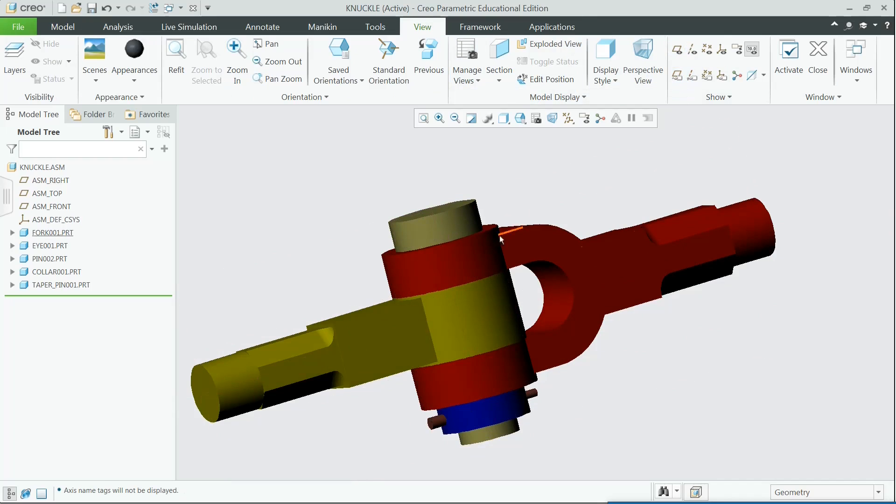
middle_click_drag(499, 235, 502, 190)
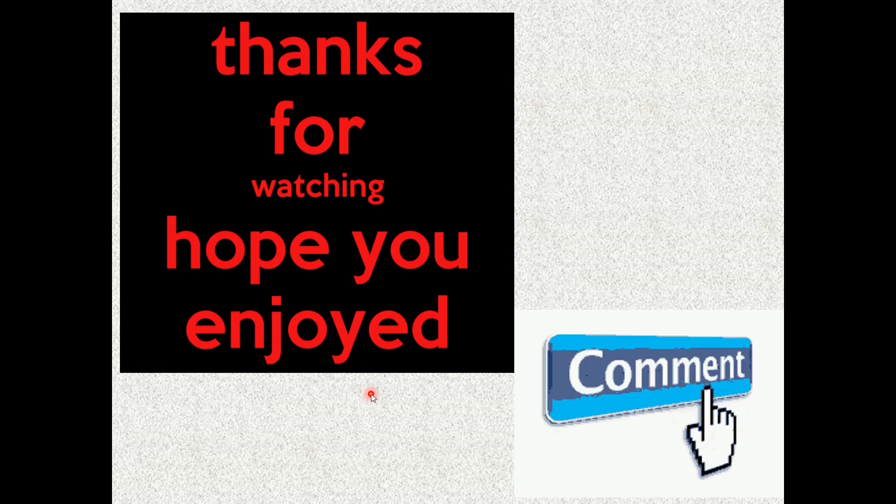